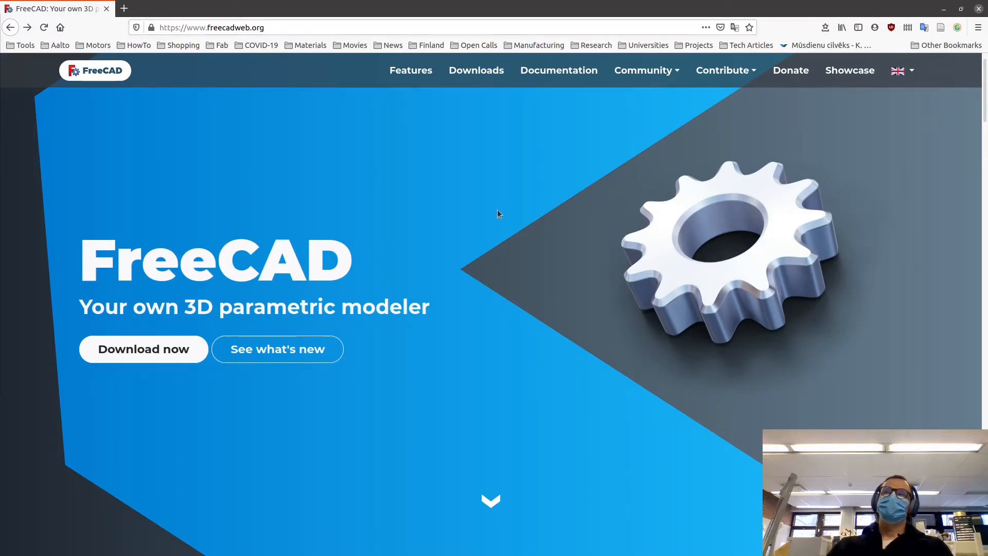
Open the FreeCAD website's downloads page and look through the stable and development version sections
{"action": "scroll", "coordinate": [477, 196], "scroll_direction": "down", "scroll_amount": 5}
{"action": "scroll", "coordinate": [477, 203], "scroll_direction": "up", "scroll_amount": 5}
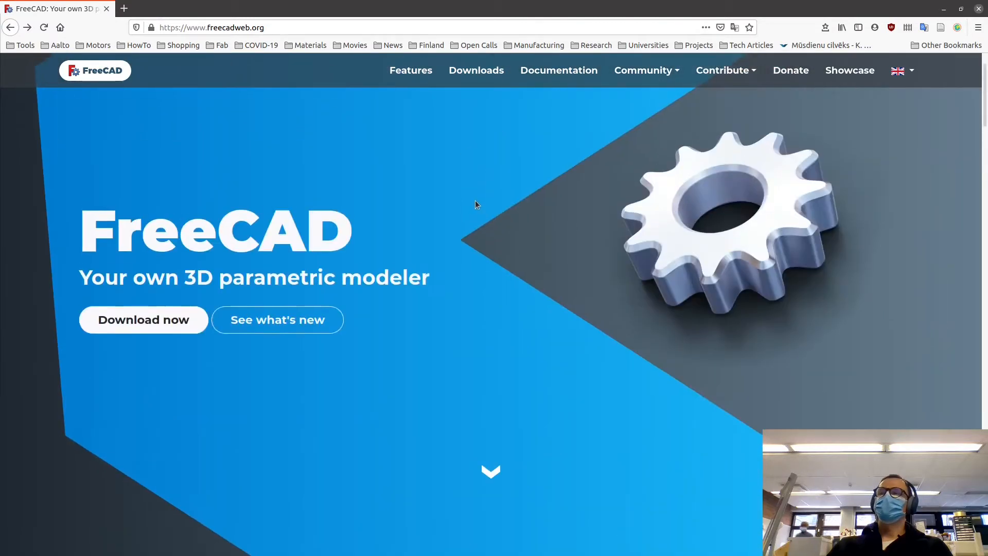
{"action": "left_click", "coordinate": [471, 71]}
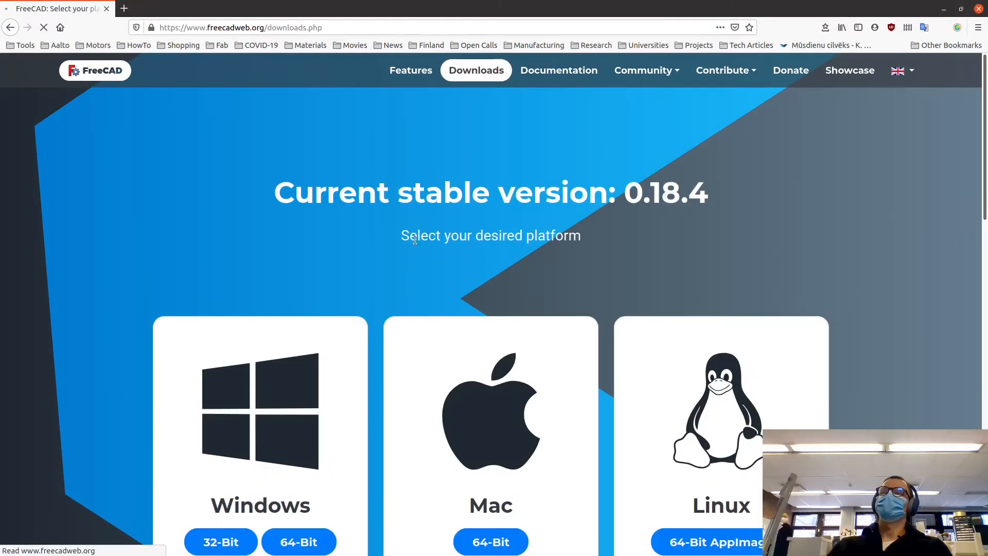
{"action": "scroll", "coordinate": [502, 317], "scroll_direction": "down", "scroll_amount": 3}
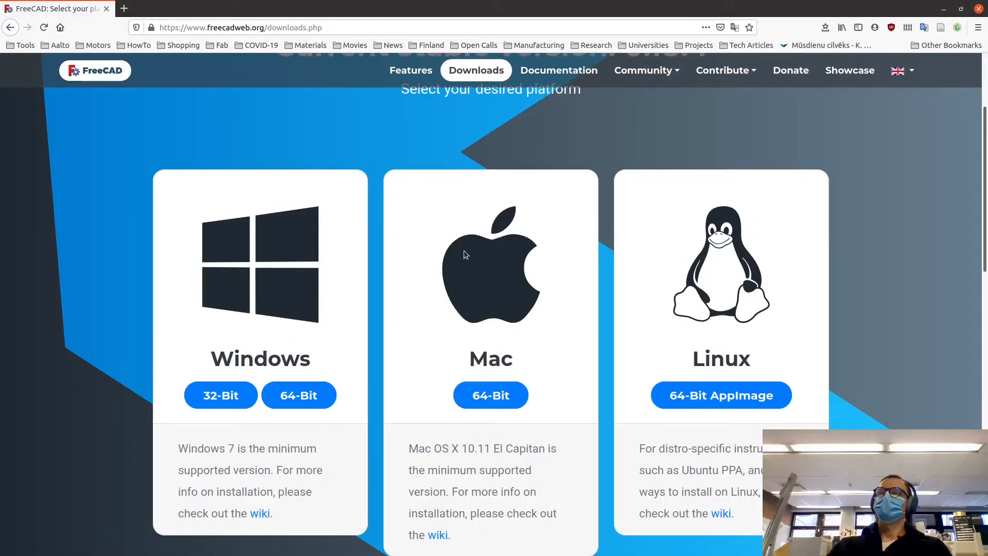
{"action": "scroll", "coordinate": [465, 255], "scroll_direction": "down", "scroll_amount": 2}
{"action": "scroll", "coordinate": [477, 250], "scroll_direction": "down", "scroll_amount": 4}
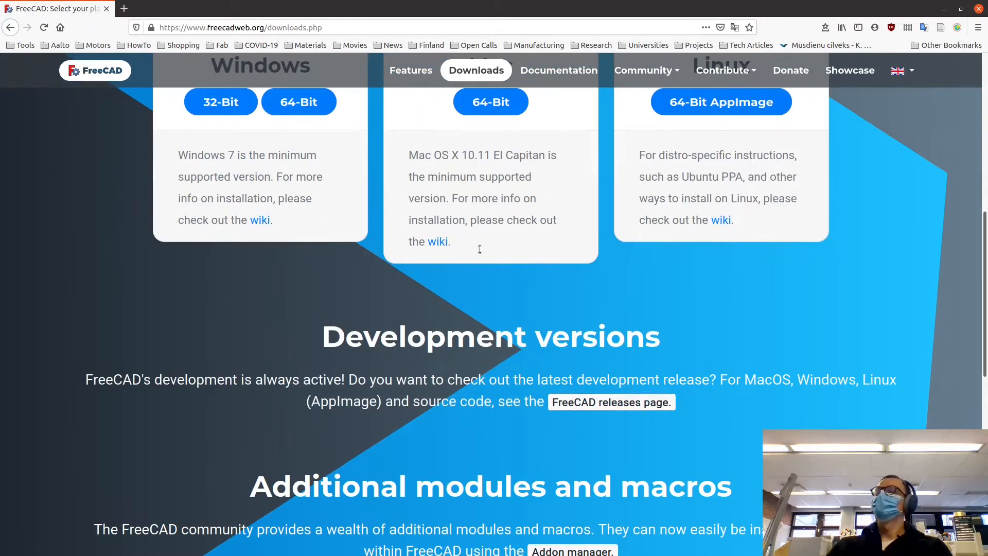
Open the FreeCAD releases page for development versions and examine the 0.19_pre release's downloadable assets
{"action": "left_click", "coordinate": [613, 402]}
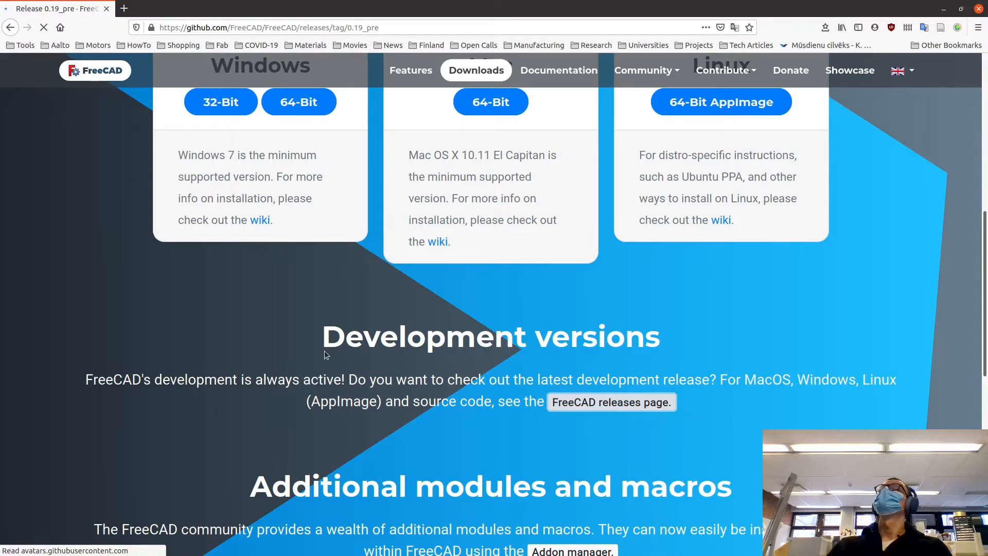
{"action": "scroll", "coordinate": [325, 355], "scroll_direction": "down", "scroll_amount": 15}
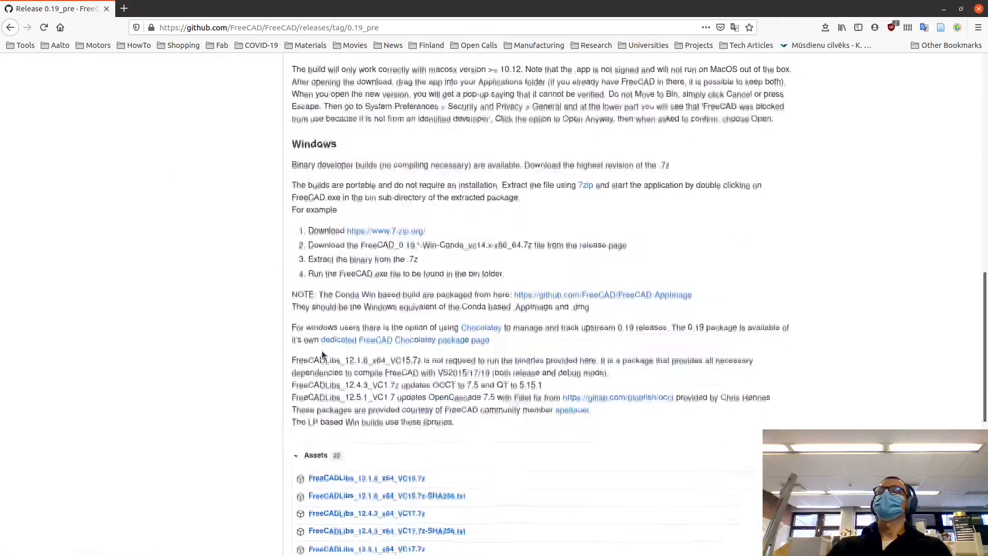
{"action": "scroll", "coordinate": [323, 354], "scroll_direction": "down", "scroll_amount": 4}
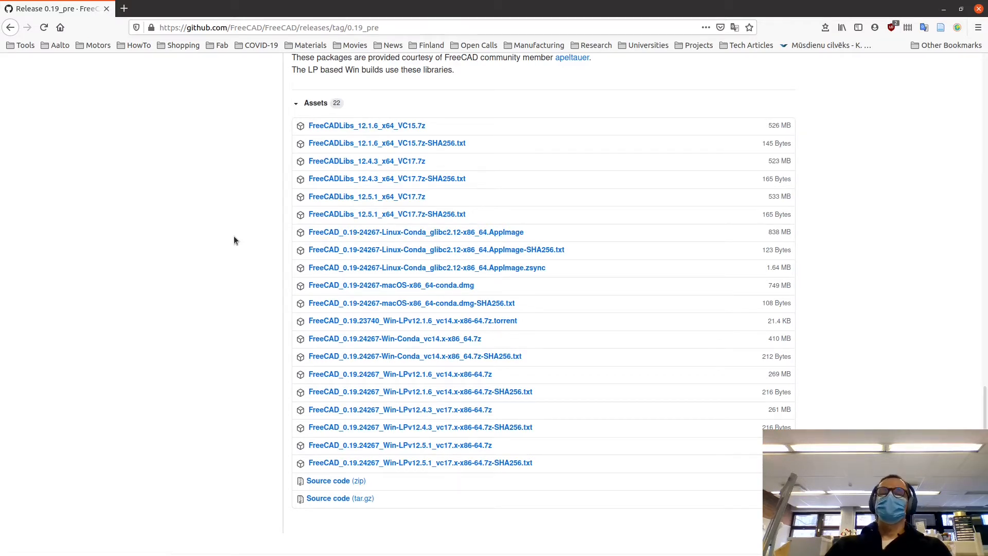
Switch to FreeCAD and examine the bench model's seat and legs from below and above
{"action": "key", "text": "alt+Tab"}
{"action": "scroll", "coordinate": [520, 281], "scroll_direction": "up", "scroll_amount": 5}
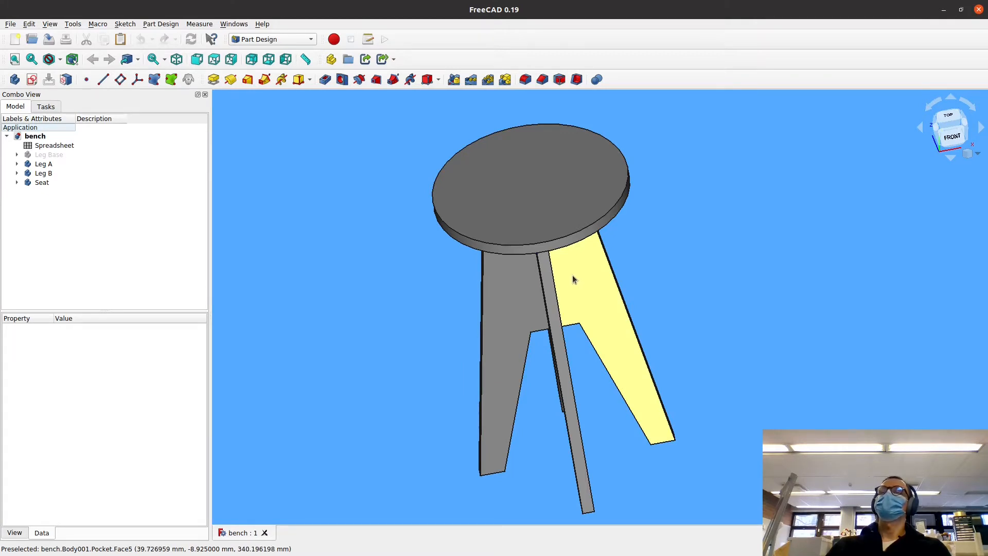
{"action": "middle_click_drag", "start_coordinate": [572, 275], "coordinate": [617, 245]}
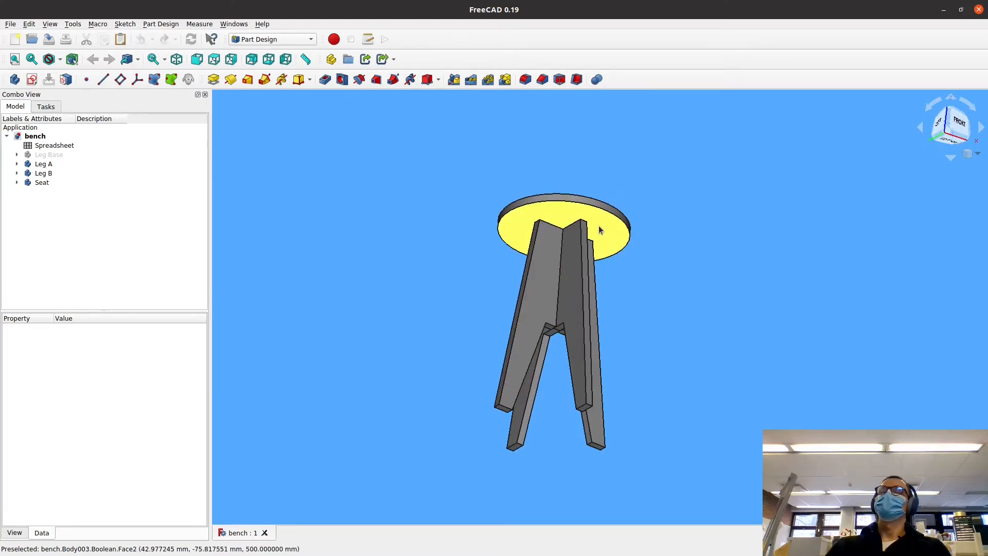
{"action": "middle_click_drag", "start_coordinate": [715, 230], "coordinate": [662, 331]}
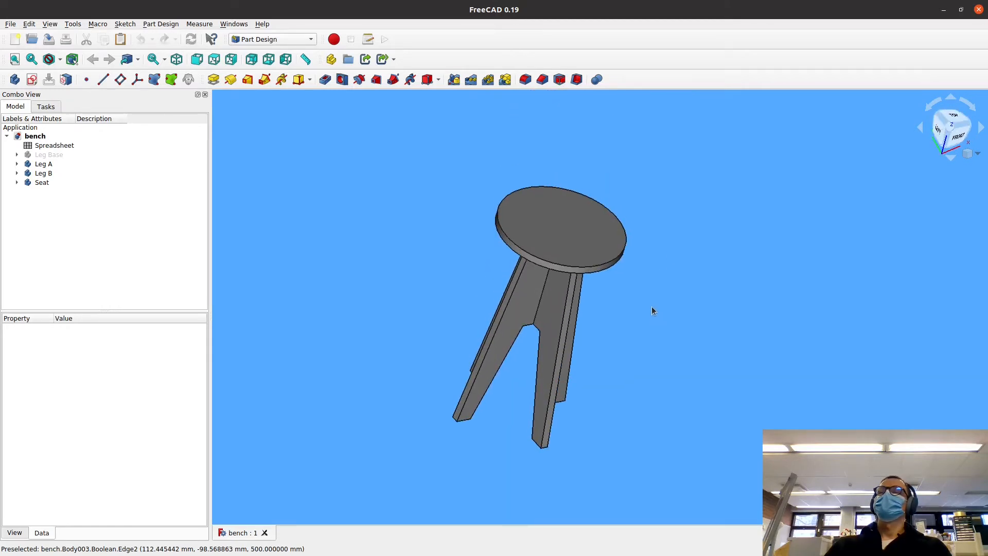
{"action": "scroll", "coordinate": [651, 305], "scroll_direction": "down", "scroll_amount": 5}
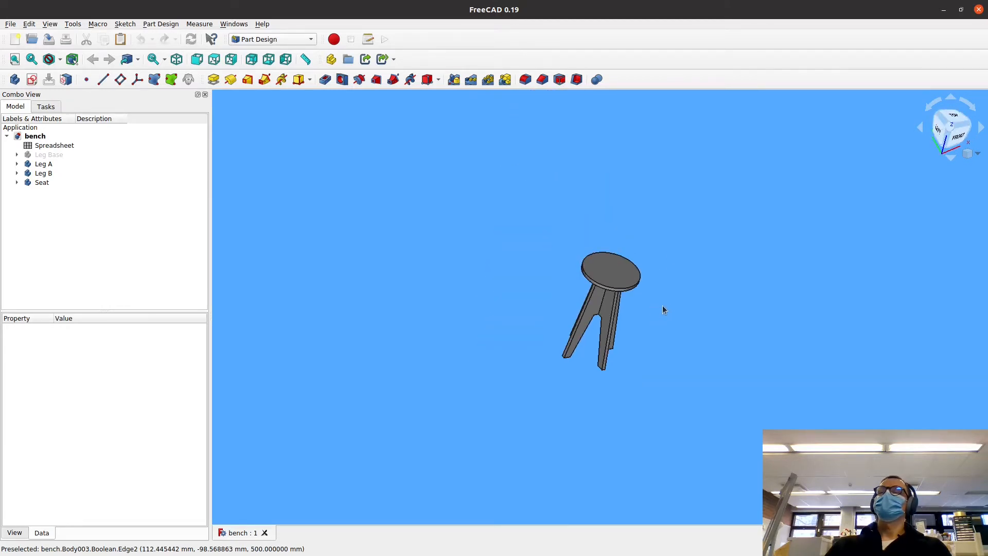
{"action": "scroll", "coordinate": [662, 305], "scroll_direction": "up", "scroll_amount": 1}
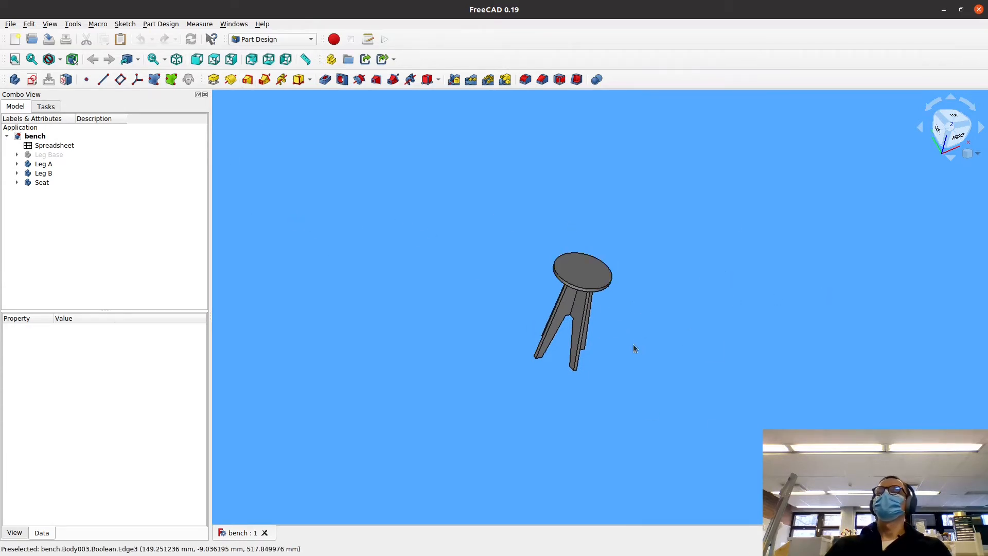
{"action": "scroll", "coordinate": [630, 344], "scroll_direction": "up", "scroll_amount": 4}
{"action": "scroll", "coordinate": [630, 343], "scroll_direction": "down", "scroll_amount": 1}
{"action": "middle_click_drag", "start_coordinate": [580, 326], "coordinate": [625, 345]}
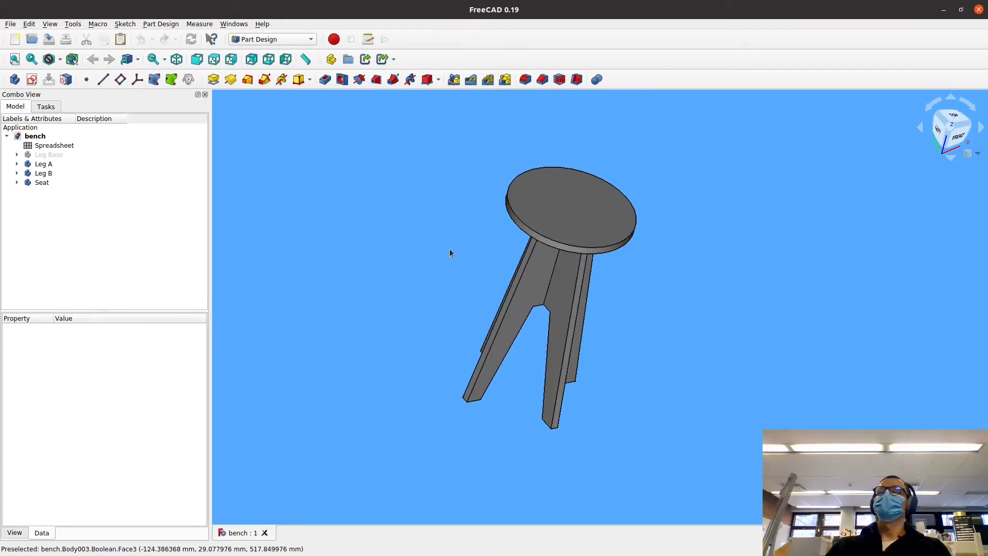
{"action": "scroll", "coordinate": [378, 256], "scroll_direction": "down", "scroll_amount": 2}
{"action": "scroll", "coordinate": [388, 260], "scroll_direction": "up", "scroll_amount": 2}
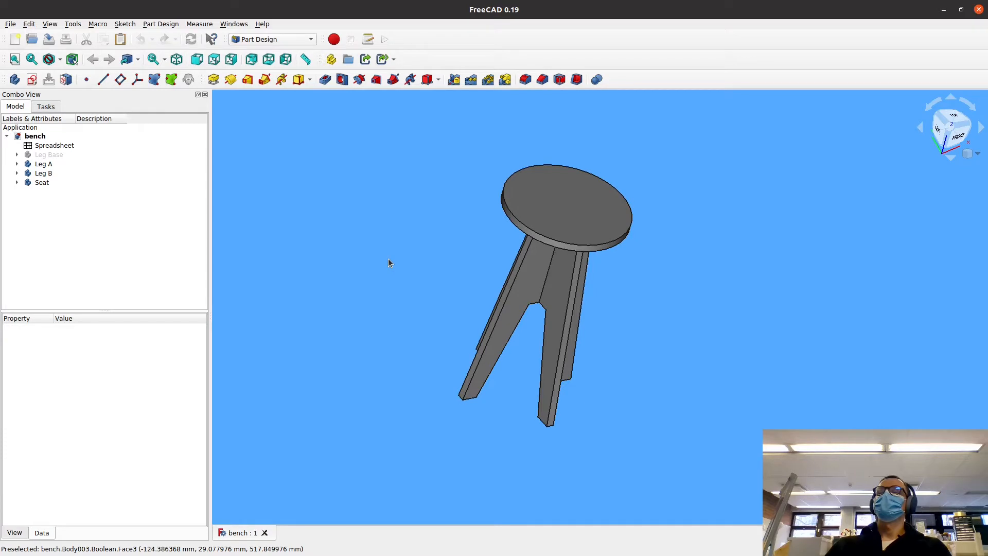
{"action": "left_click", "coordinate": [285, 39]}
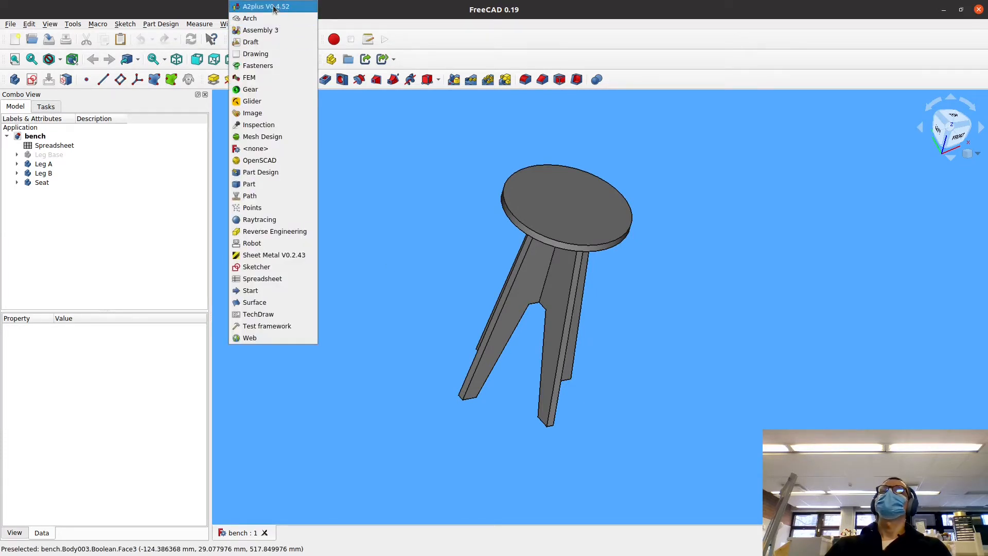
{"action": "left_click", "coordinate": [427, 202]}
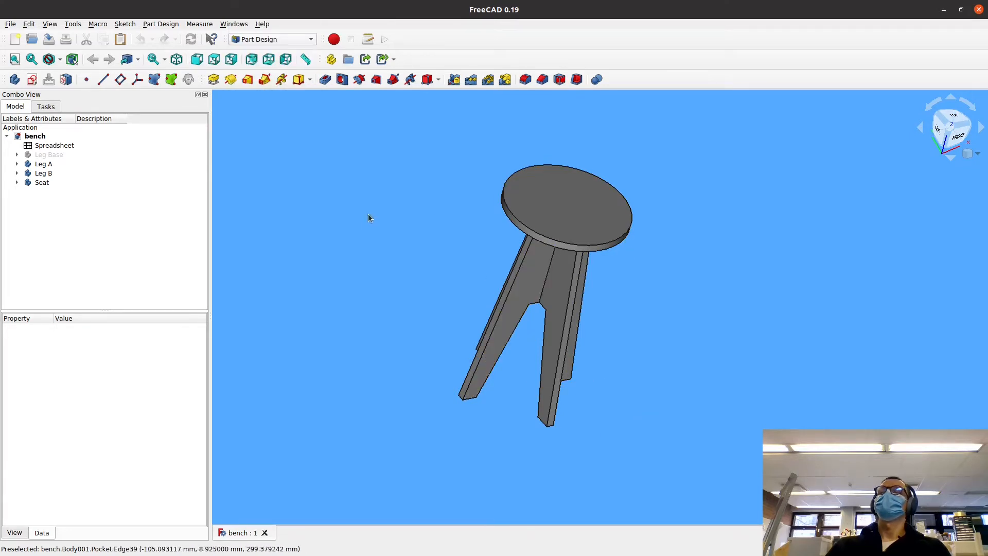
{"action": "left_click", "coordinate": [262, 39]}
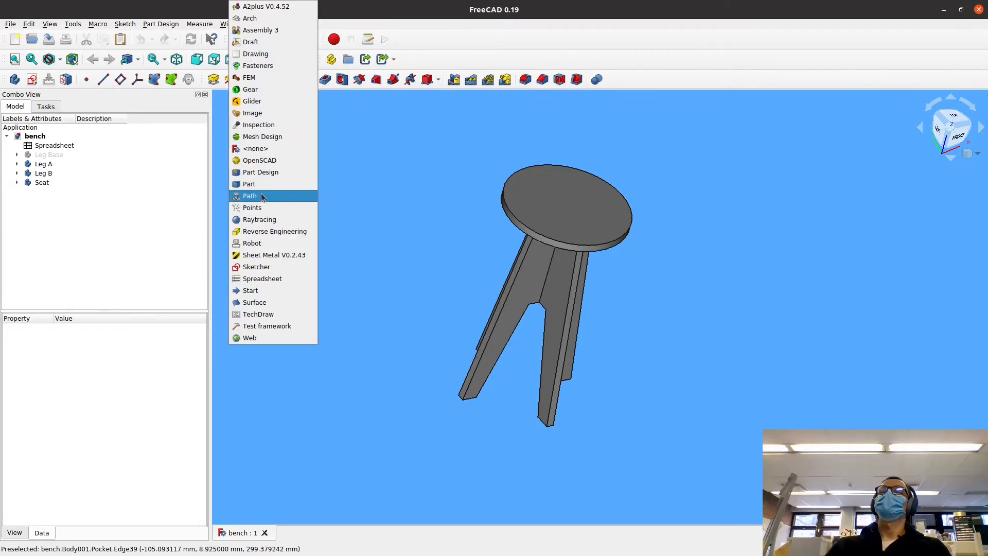
{"action": "left_click", "coordinate": [455, 201]}
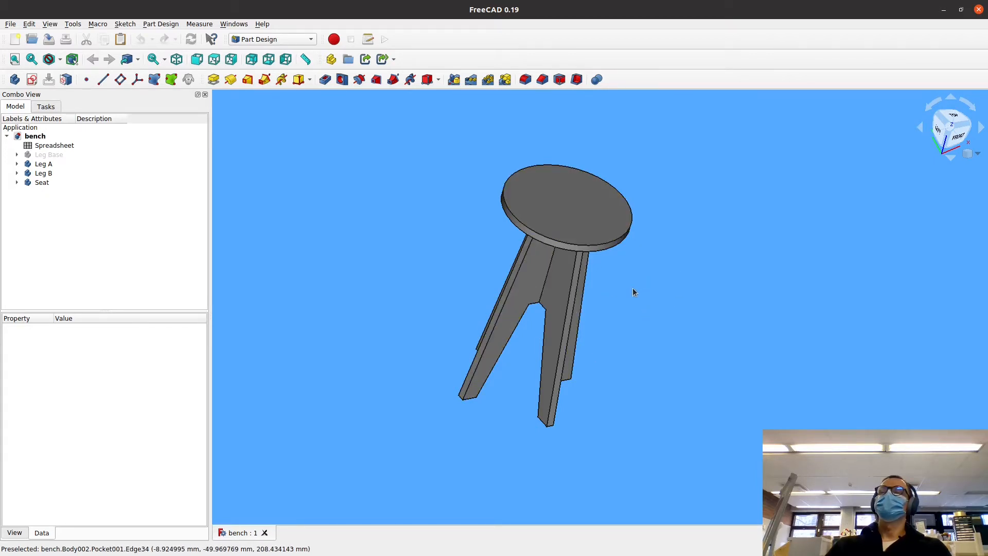
{"action": "middle_click_drag", "start_coordinate": [613, 289], "coordinate": [653, 301]}
{"action": "scroll", "coordinate": [650, 295], "scroll_direction": "up", "scroll_amount": 3}
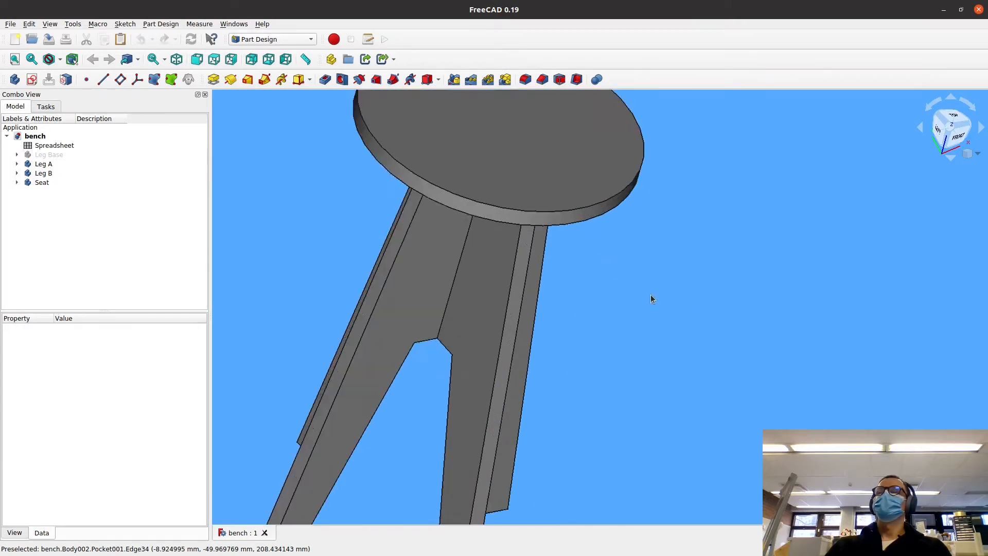
{"action": "scroll", "coordinate": [650, 295], "scroll_direction": "down", "scroll_amount": 3}
{"action": "scroll", "coordinate": [651, 296], "scroll_direction": "up", "scroll_amount": 2}
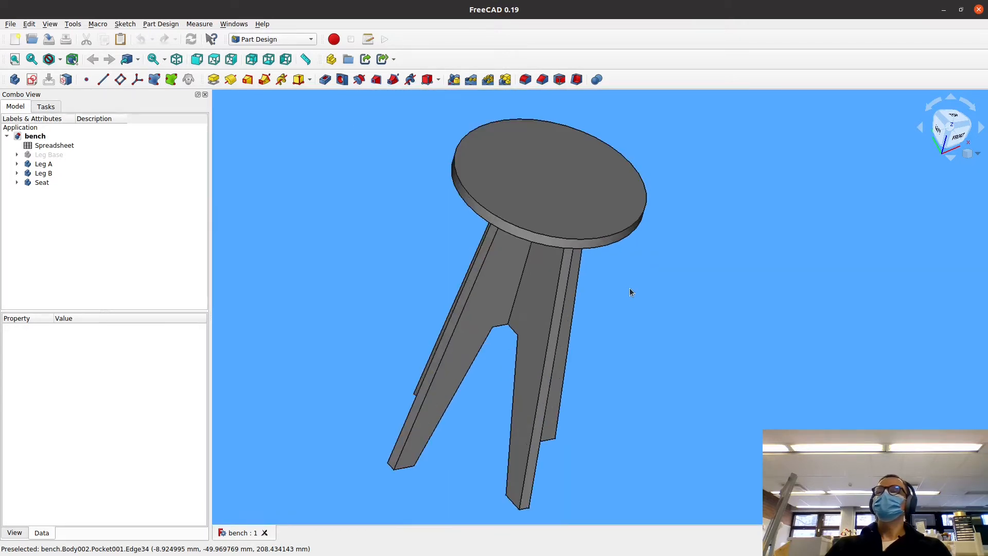
{"action": "middle_click_drag", "start_coordinate": [629, 290], "coordinate": [658, 292]}
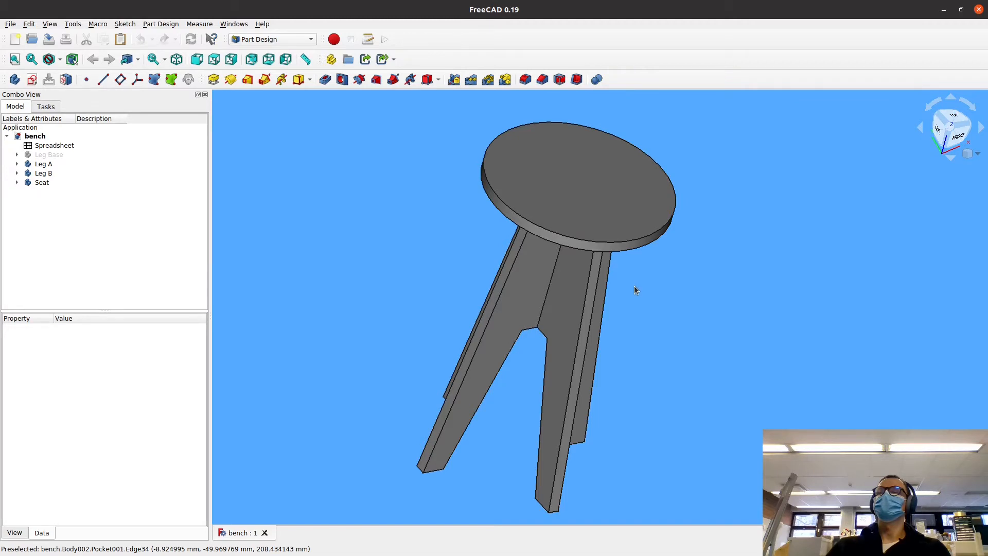
{"action": "scroll", "coordinate": [634, 290], "scroll_direction": "down", "scroll_amount": 2}
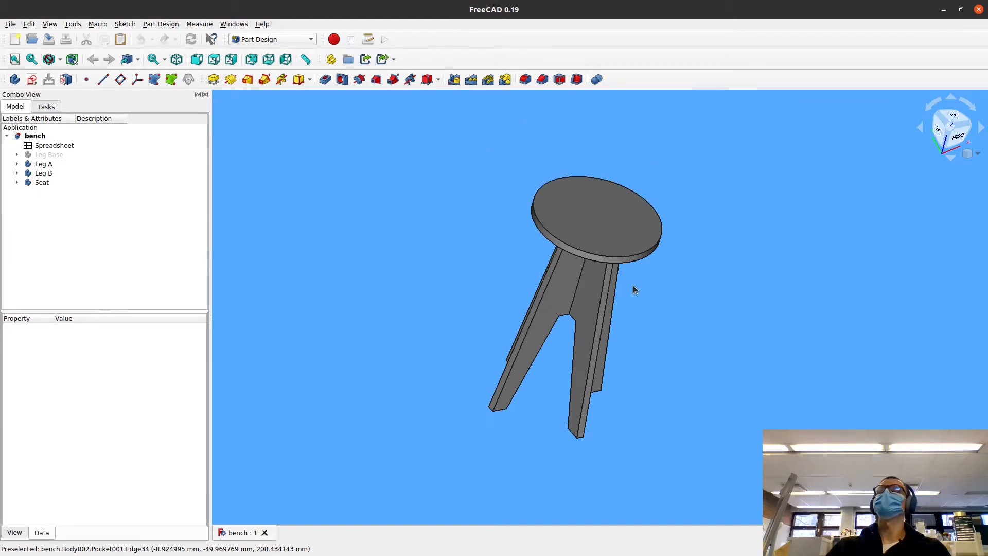
{"action": "mouse_move", "coordinate": [632, 288]}
{"action": "middle_mouse_down"}
{"action": "mouse_move", "coordinate": [642, 299]}
{"action": "mouse_move", "coordinate": [628, 303]}
{"action": "middle_mouse_up"}
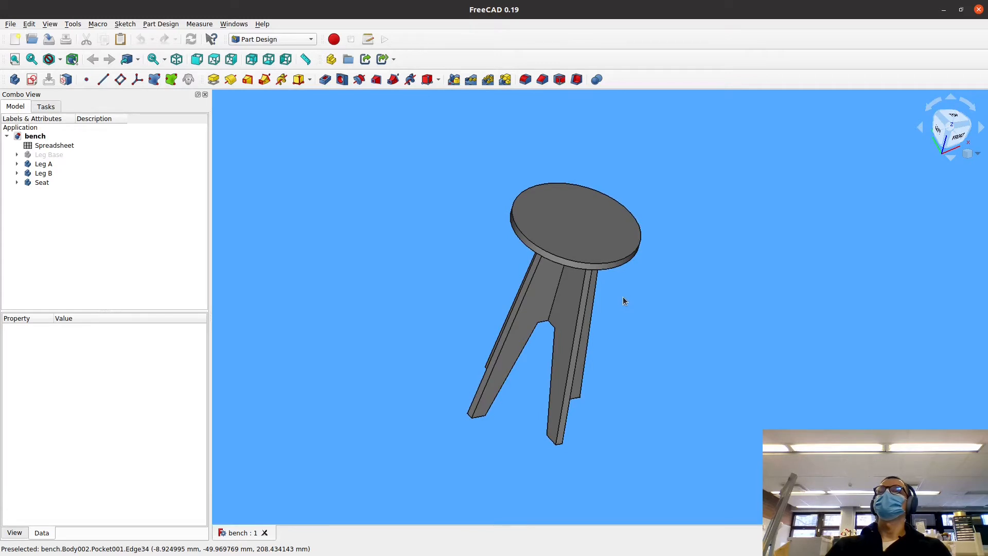
{"action": "scroll", "coordinate": [623, 297], "scroll_direction": "up", "scroll_amount": 1}
{"action": "middle_click_drag", "start_coordinate": [623, 297], "coordinate": [639, 293]}
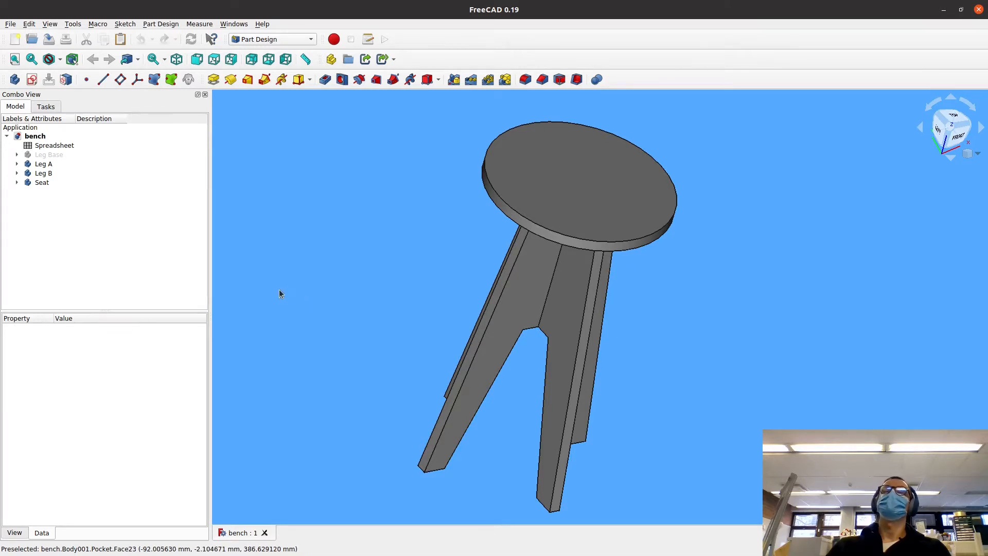
{"action": "scroll", "coordinate": [396, 286], "scroll_direction": "down", "scroll_amount": 2}
{"action": "scroll", "coordinate": [337, 287], "scroll_direction": "up", "scroll_amount": 2}
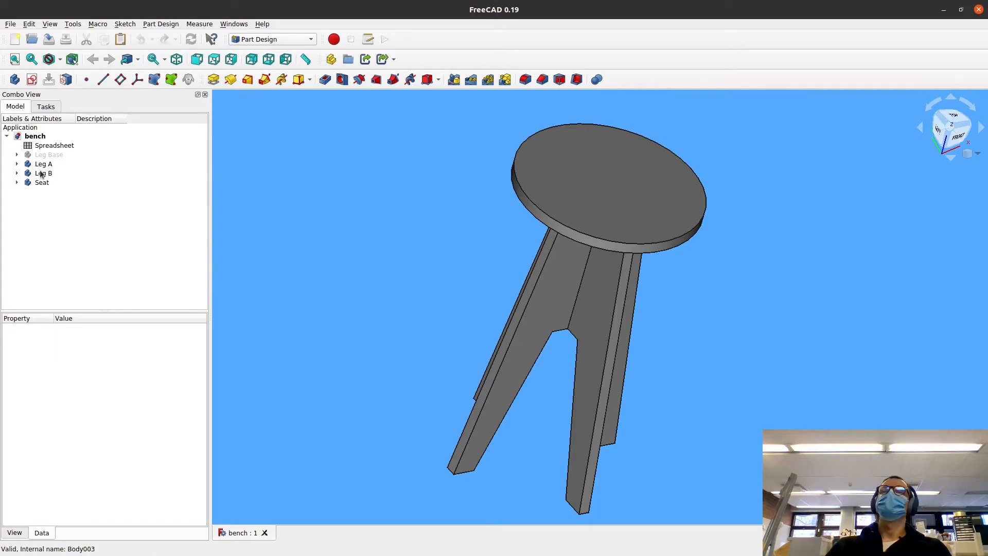
Open the bench's parameter spreadsheet, inspect the Material Thickness value cell, and return to the 3D model
{"action": "left_click", "coordinate": [30, 146]}
{"action": "double_click", "coordinate": [29, 146]}
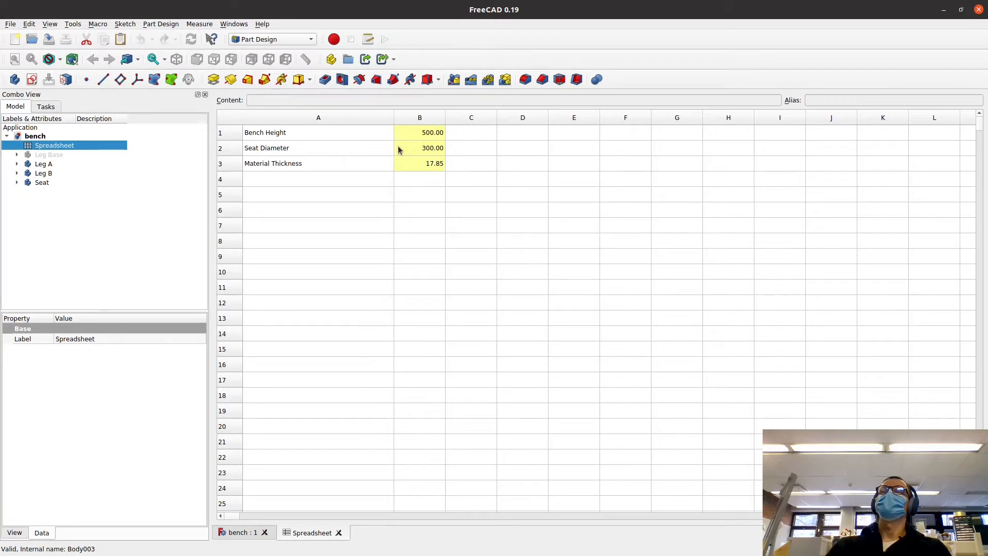
{"action": "left_click", "coordinate": [434, 165]}
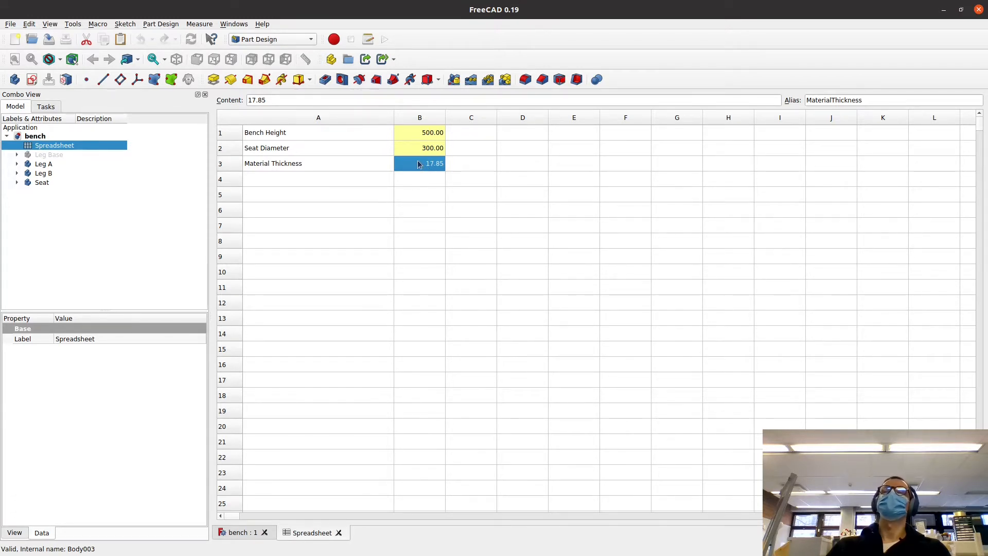
{"action": "left_click", "coordinate": [243, 533]}
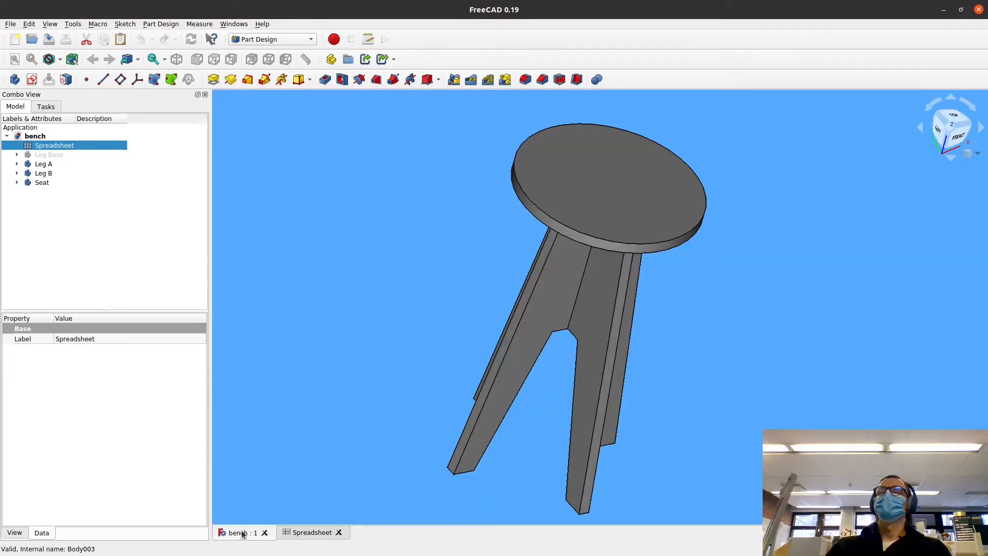
Create a new body in the bench document and rename it Stock
{"action": "scroll", "coordinate": [534, 272], "scroll_direction": "down", "scroll_amount": 8}
{"action": "left_click", "coordinate": [111, 264]}
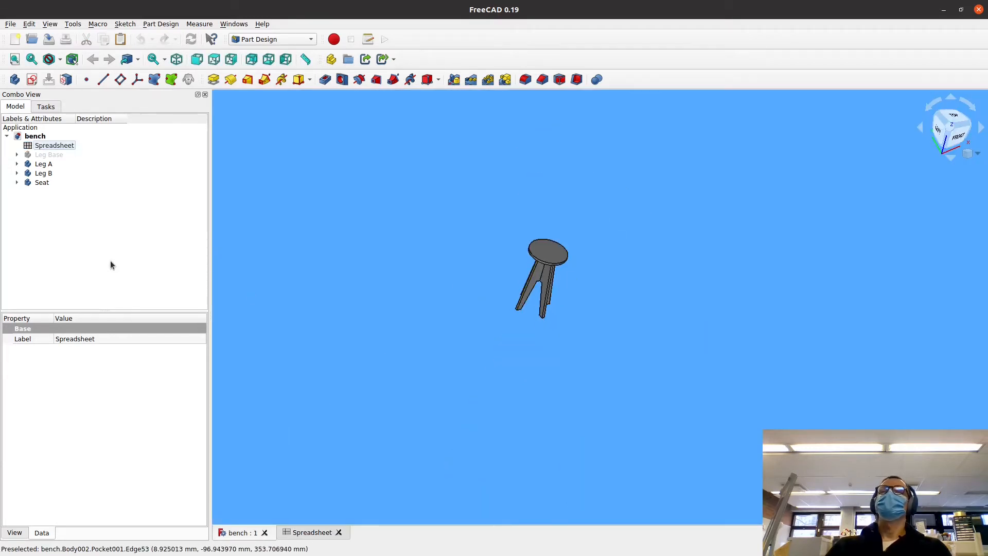
{"action": "left_click", "coordinate": [14, 81]}
{"action": "right_click", "coordinate": [52, 192]}
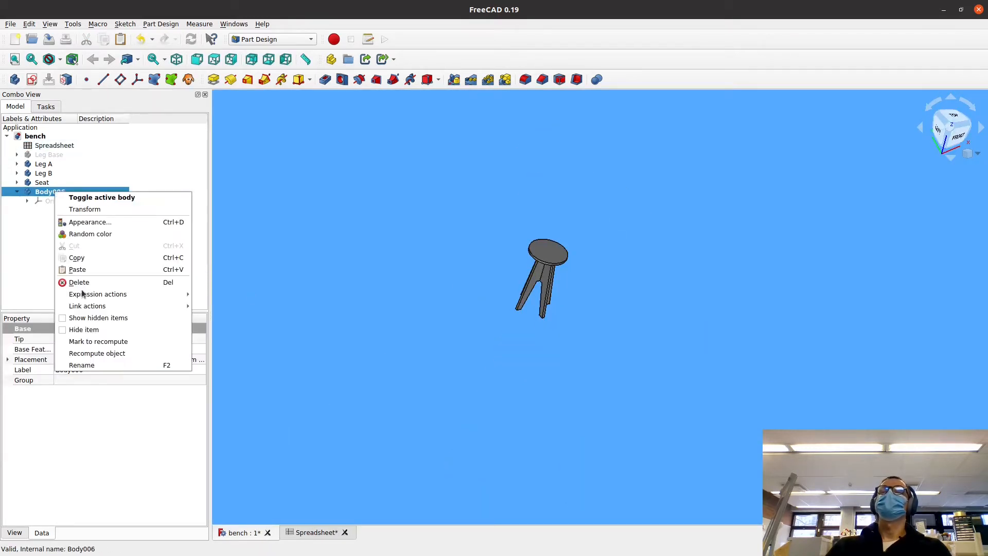
{"action": "left_click", "coordinate": [89, 367]}
{"action": "type", "text": "S"}
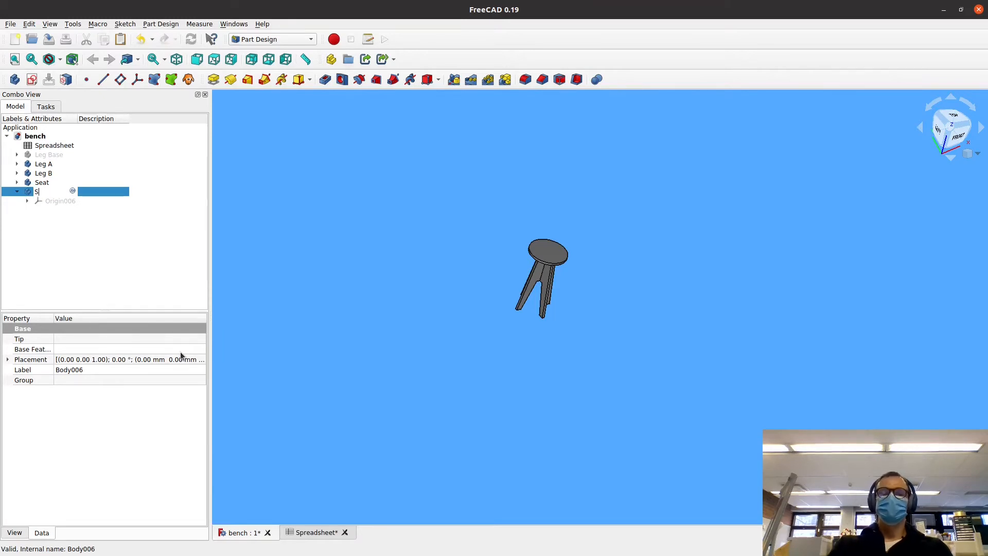
{"action": "type", "text": "tock"}
{"action": "key", "text": "Return"}
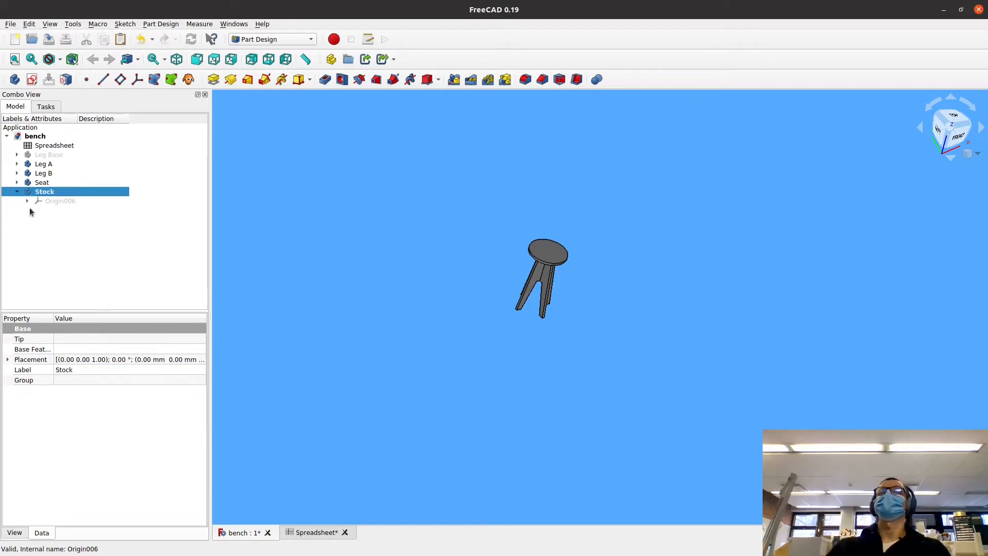
Start a new sketch on the Stock body's XY base plane and close the spreadsheet view
{"action": "left_click", "coordinate": [32, 80]}
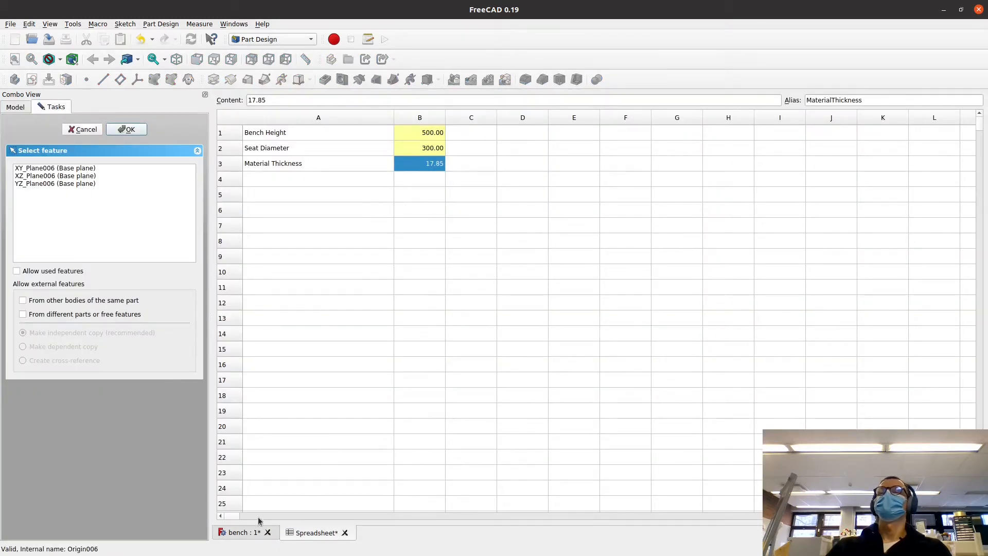
{"action": "left_click", "coordinate": [241, 532]}
{"action": "left_click", "coordinate": [73, 168]}
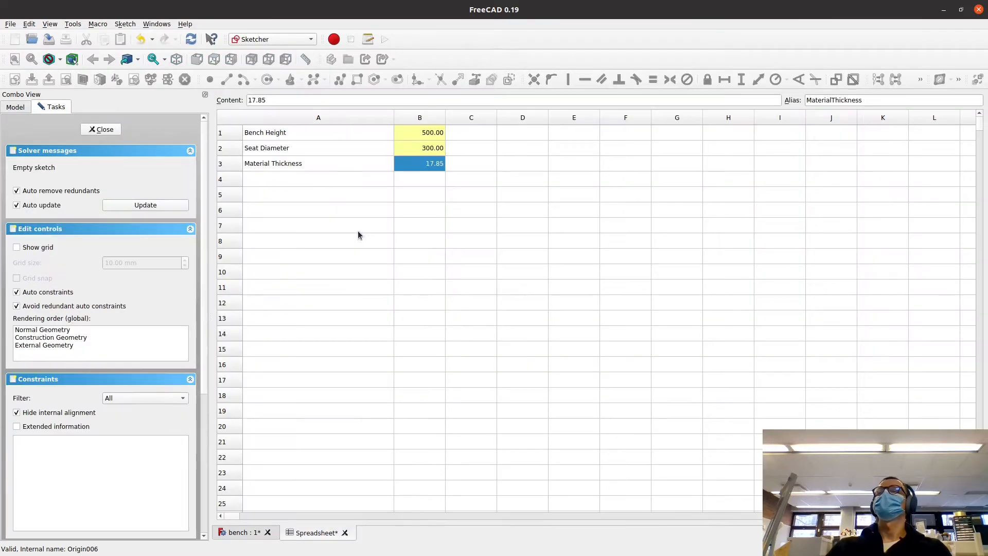
{"action": "left_click", "coordinate": [345, 533]}
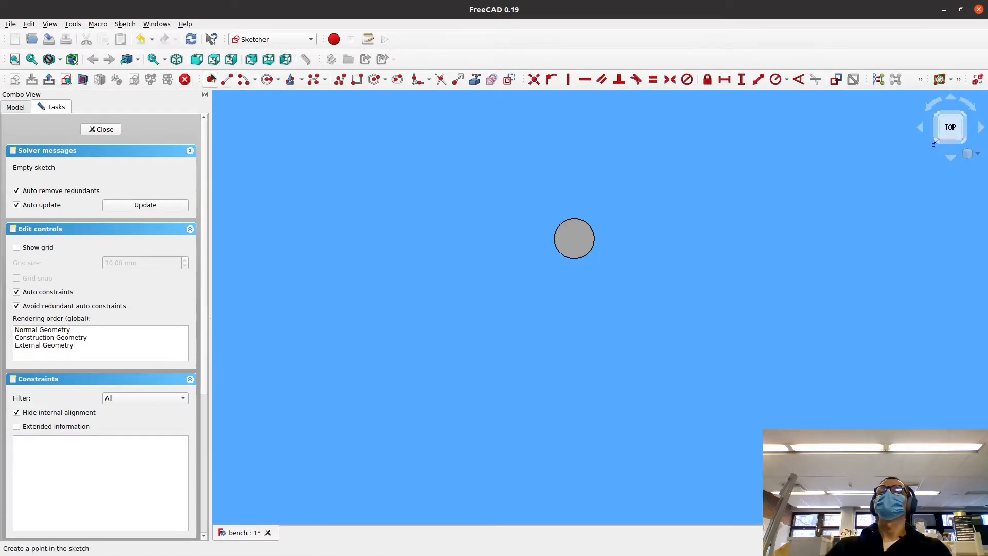
Sketch a rectangle about 1545 mm wide below the origin, with its upper-left corner on the vertical axis
{"action": "left_click", "coordinate": [357, 79]}
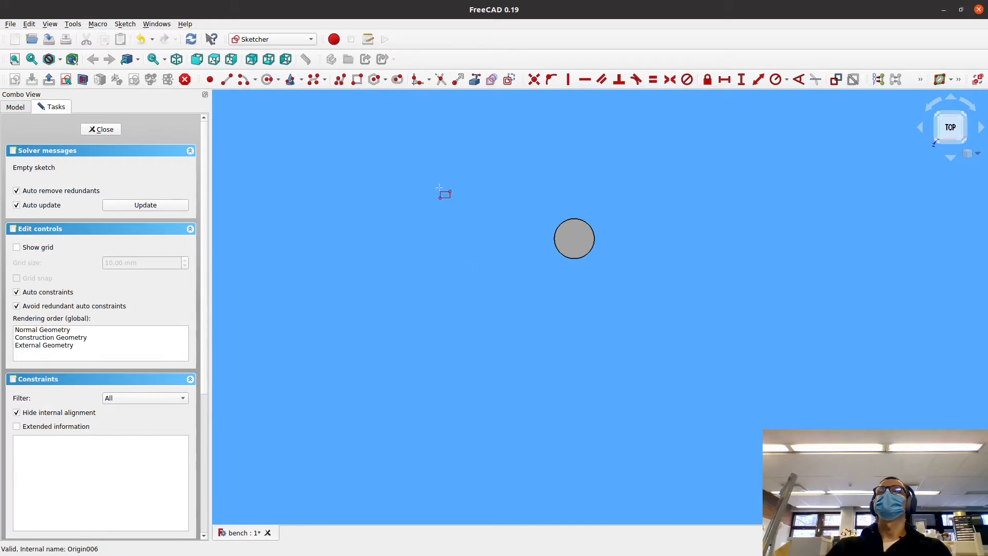
{"action": "left_click", "coordinate": [575, 297]}
{"action": "left_click", "coordinate": [781, 451]}
{"action": "middle_click_drag", "start_coordinate": [697, 362], "coordinate": [500, 384]}
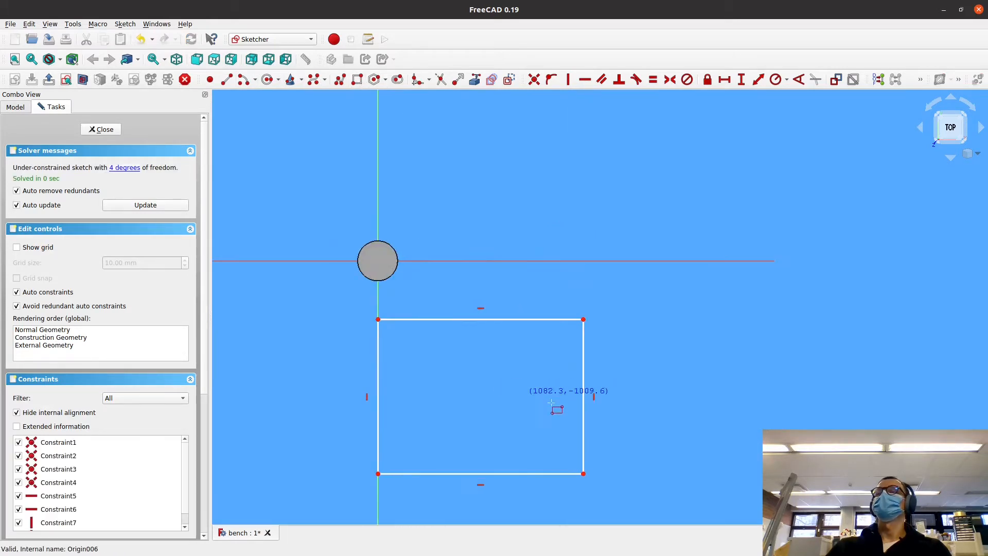
{"action": "right_click", "coordinate": [609, 375]}
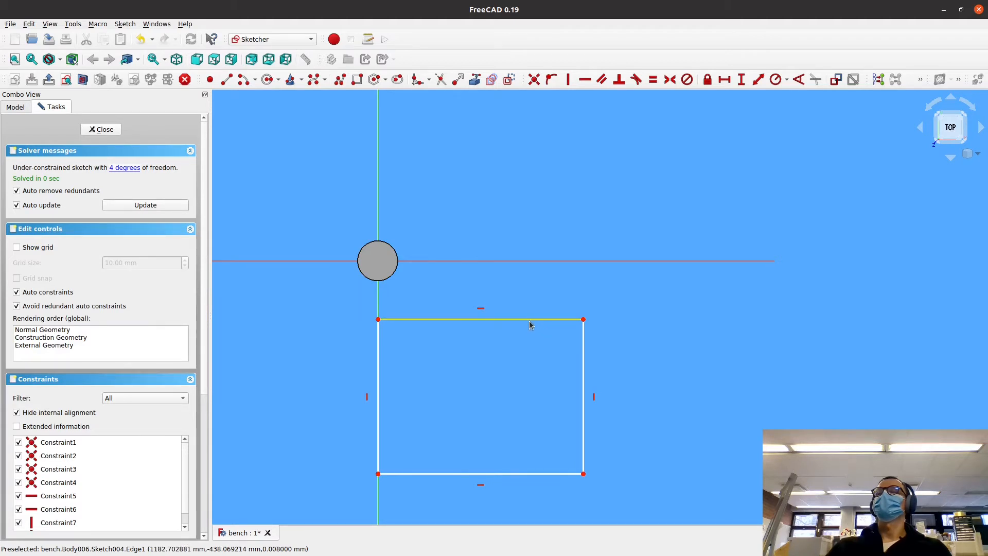
Constrain the rectangle's upper and right edges to equal length
{"action": "left_click", "coordinate": [529, 320]}
{"action": "left_click", "coordinate": [585, 366]}
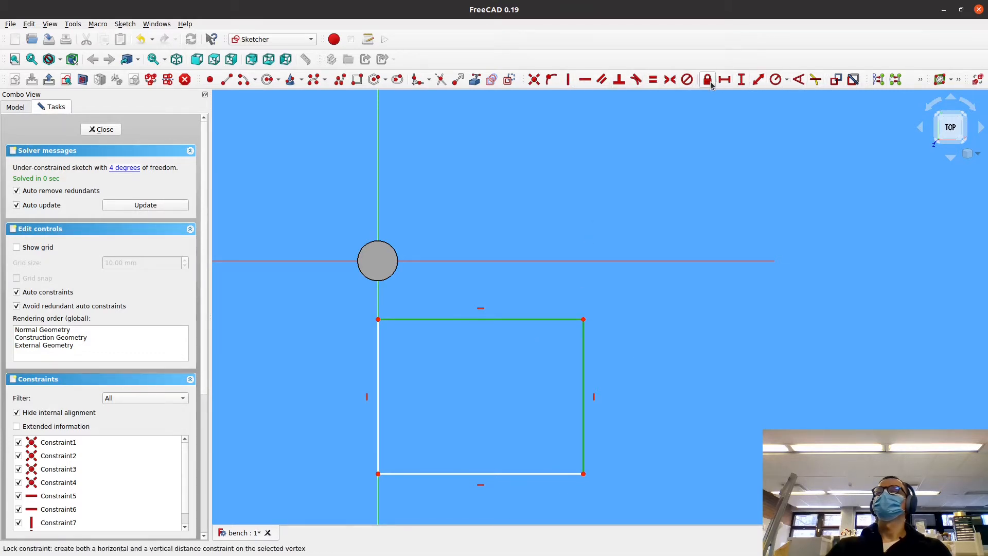
{"action": "left_click", "coordinate": [653, 80]}
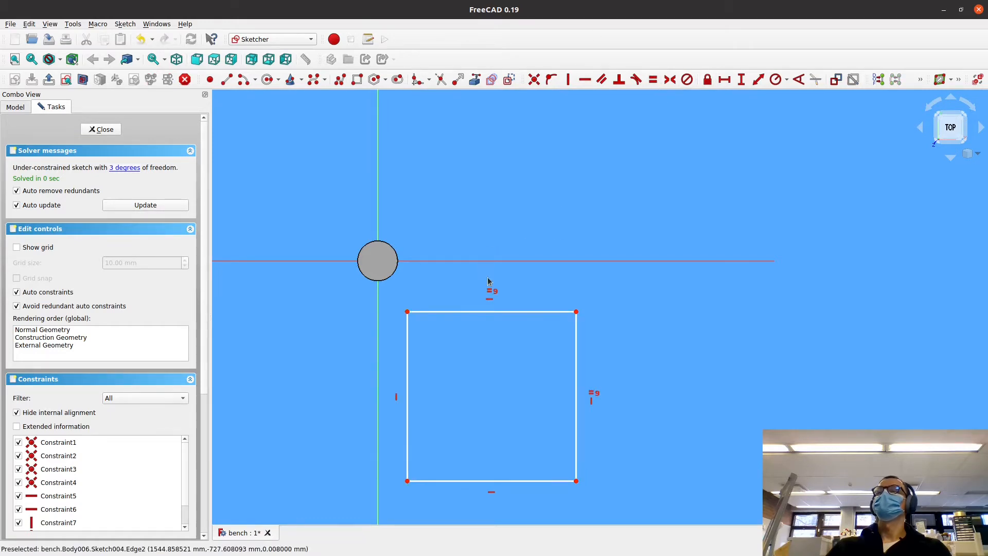
Dimension the square's right edge vertically at 1200 mm, and move the dimension and the square clear of the axes
{"action": "left_click", "coordinate": [576, 353]}
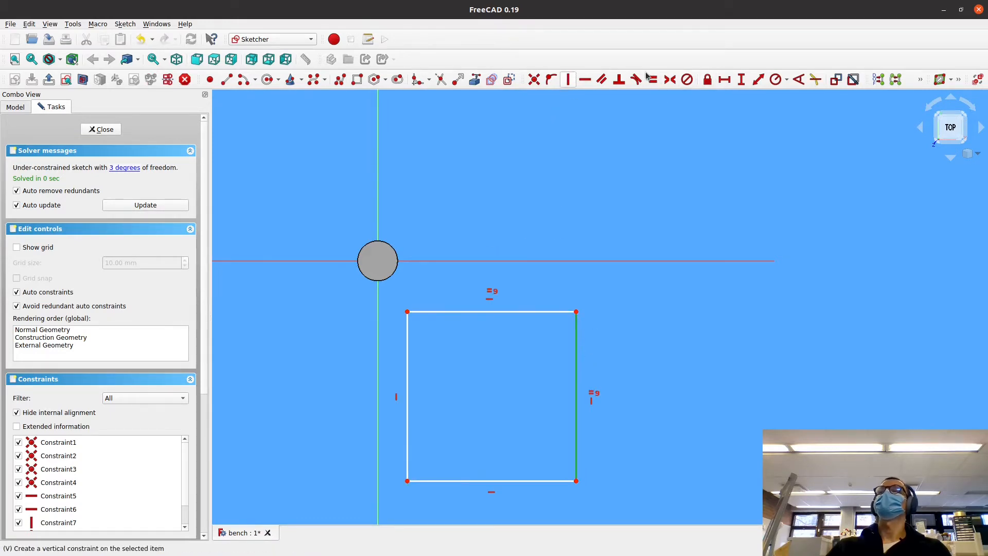
{"action": "left_click", "coordinate": [741, 79]}
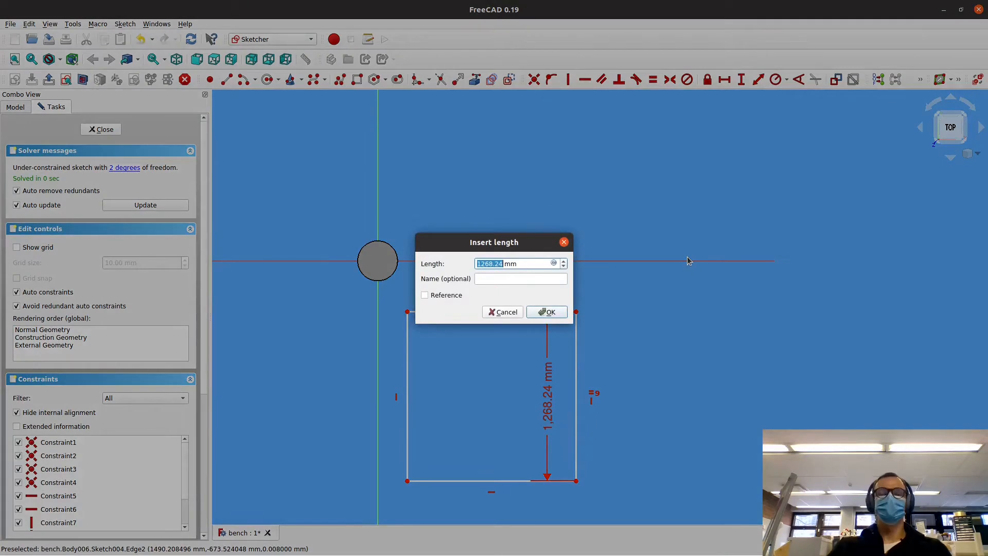
{"action": "type", "text": "1200"}
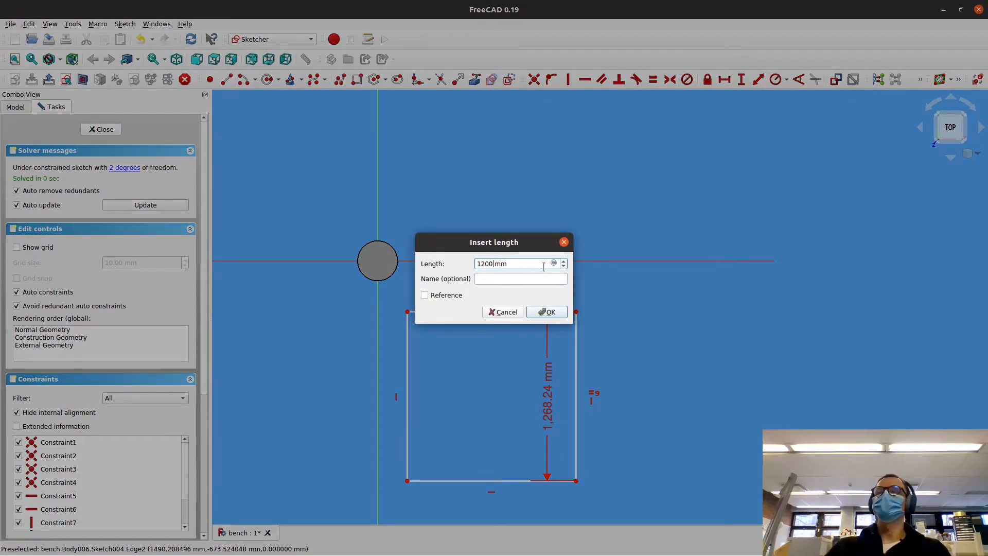
{"action": "left_click", "coordinate": [544, 313]}
{"action": "left_click_drag", "start_coordinate": [563, 390], "coordinate": [634, 409]}
{"action": "left_click_drag", "start_coordinate": [493, 282], "coordinate": [407, 290]}
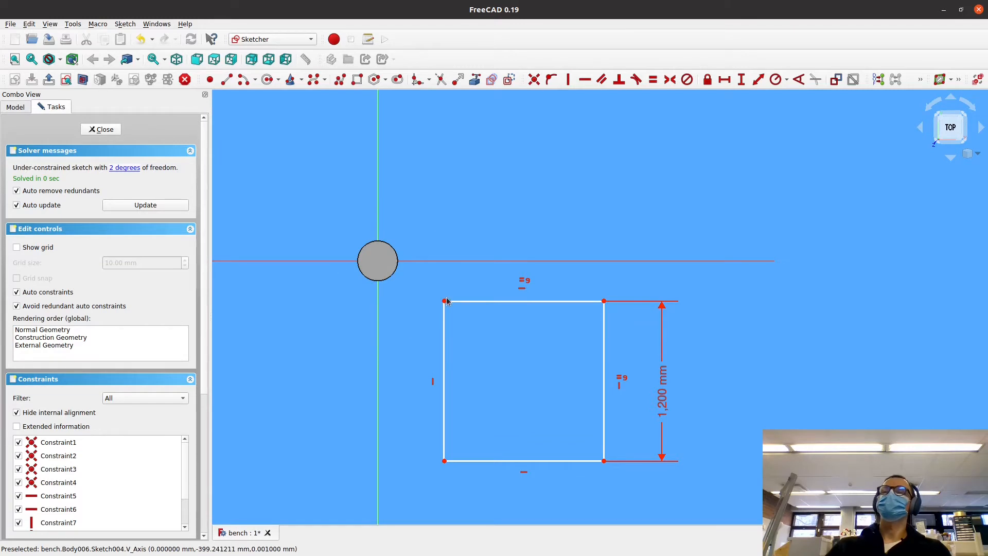
{"action": "left_click_drag", "start_coordinate": [445, 302], "coordinate": [423, 304]}
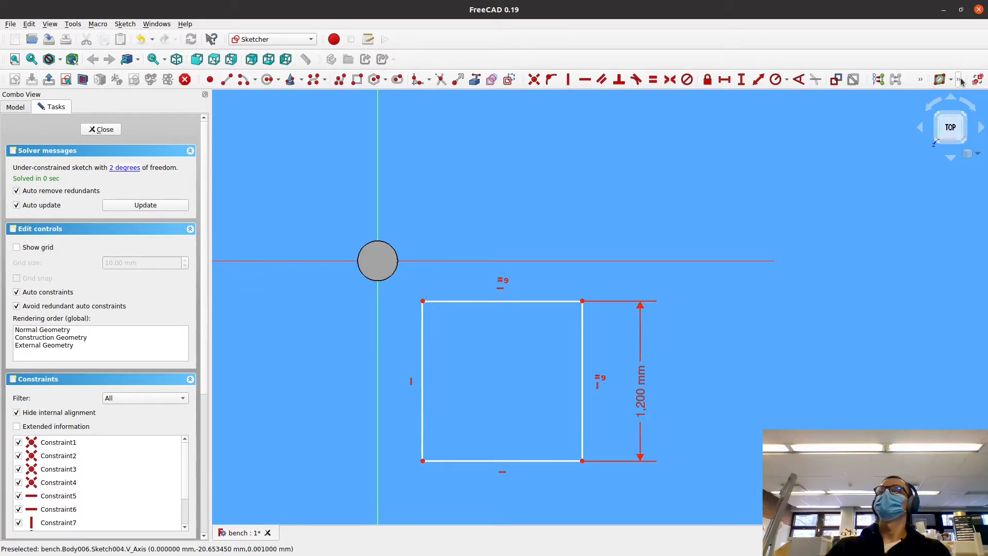
Turn on the sketch's section view so the bench seat no longer covers the origin
{"action": "left_click", "coordinate": [83, 80]}
{"action": "scroll", "coordinate": [361, 247], "scroll_direction": "up", "scroll_amount": 10}
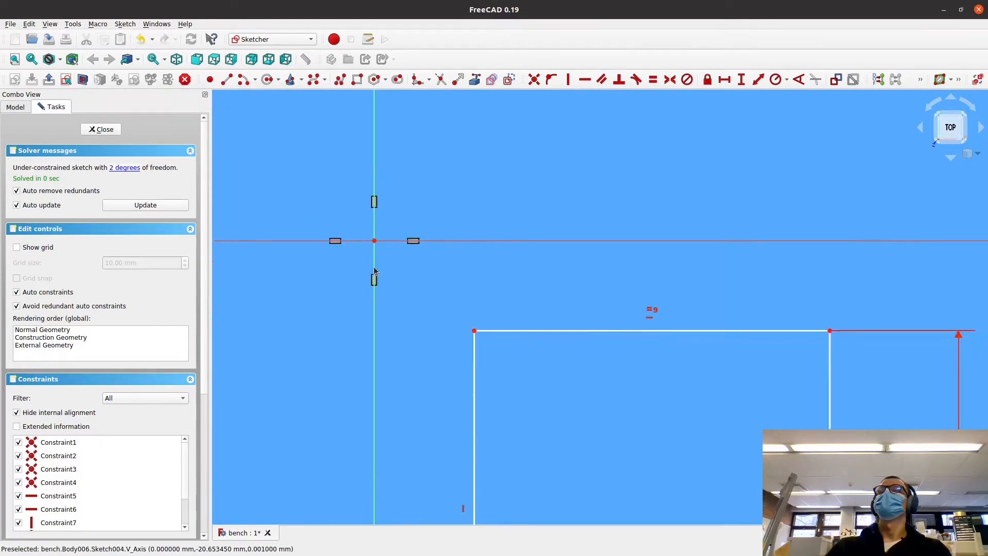
{"action": "left_click", "coordinate": [82, 79]}
{"action": "left_click", "coordinate": [83, 80]}
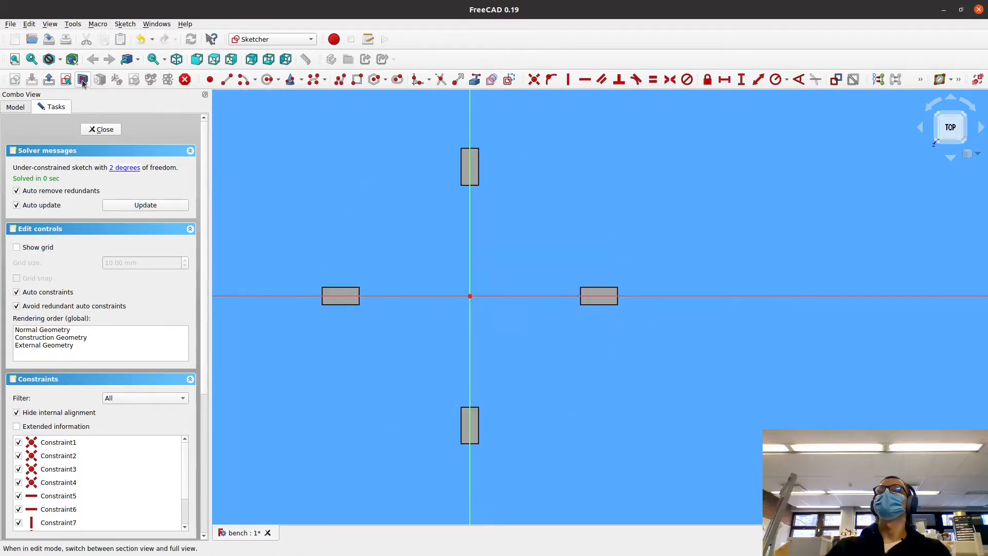
{"action": "left_click", "coordinate": [83, 80]}
{"action": "left_click", "coordinate": [83, 80]}
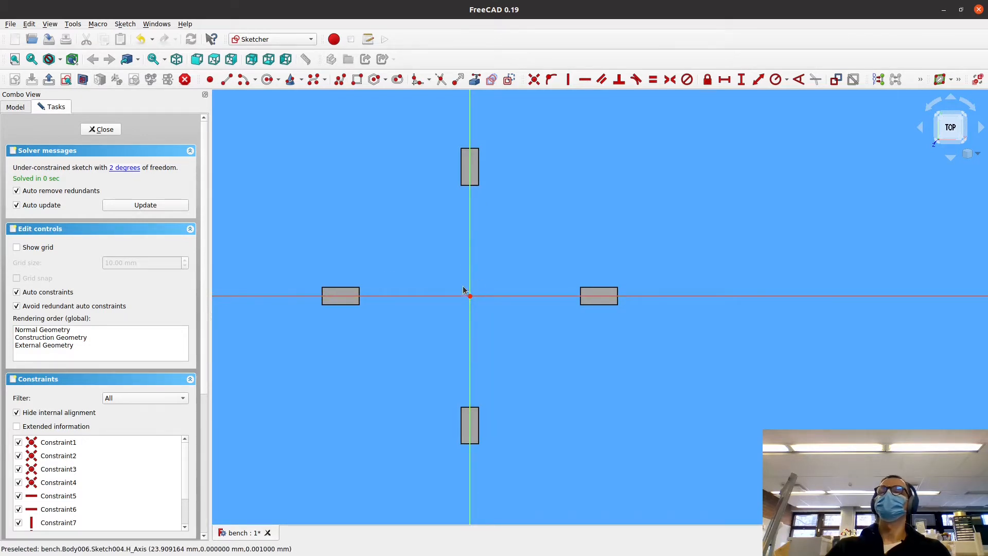
Make the square's upper-left corner coincident with the sketch origin and leave the sketch
{"action": "scroll", "coordinate": [491, 308], "scroll_direction": "down", "scroll_amount": 4}
{"action": "scroll", "coordinate": [462, 302], "scroll_direction": "up", "scroll_amount": 6}
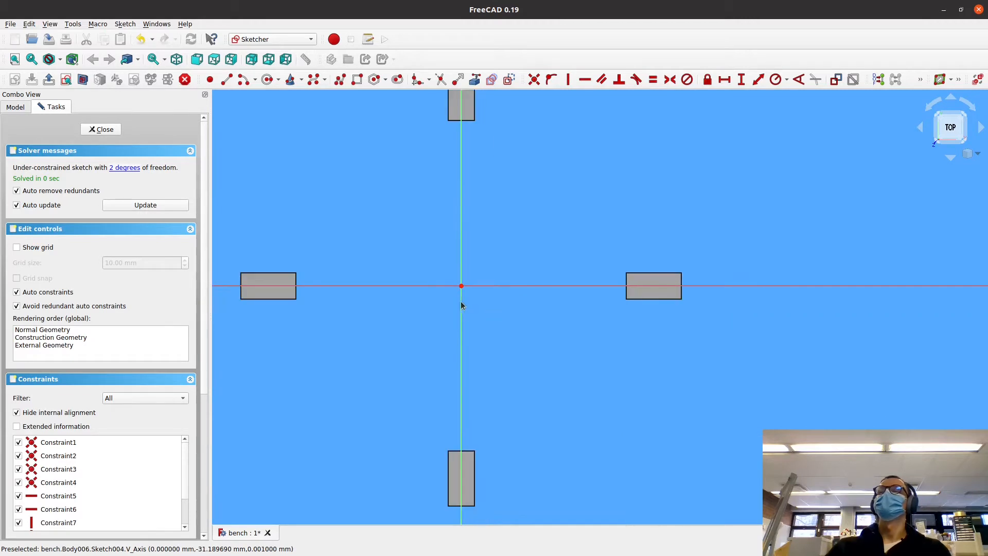
{"action": "middle_click_drag", "start_coordinate": [565, 346], "coordinate": [404, 182]}
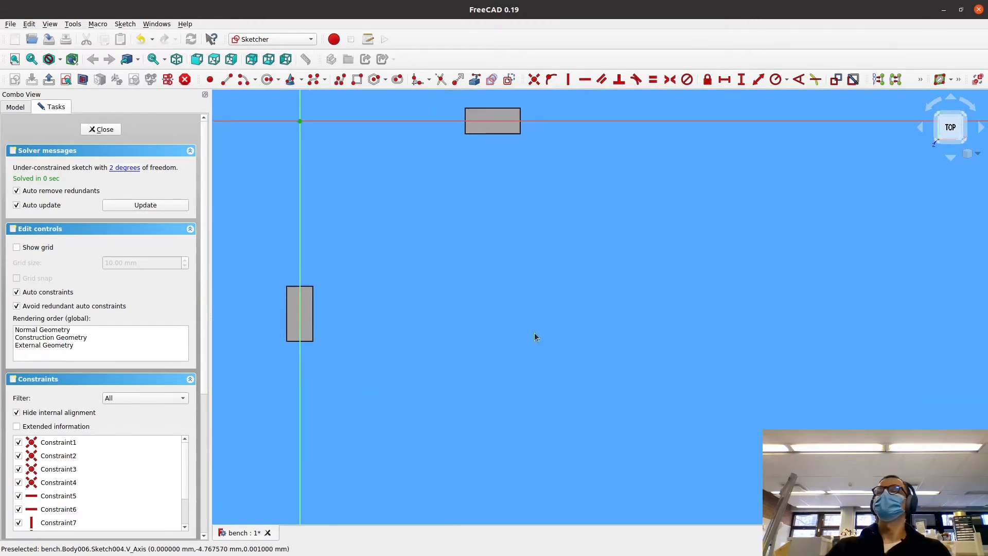
{"action": "scroll", "coordinate": [533, 332], "scroll_direction": "down", "scroll_amount": 6}
{"action": "middle_click_drag", "start_coordinate": [598, 396], "coordinate": [563, 374]}
{"action": "left_click", "coordinate": [573, 378]}
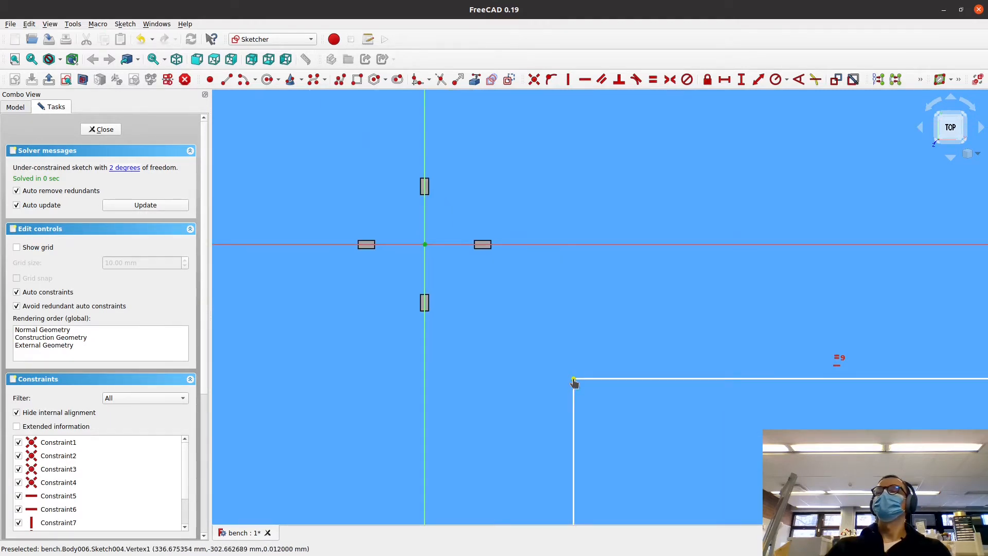
{"action": "left_click", "coordinate": [536, 79]}
{"action": "scroll", "coordinate": [529, 175], "scroll_direction": "down", "scroll_amount": 6}
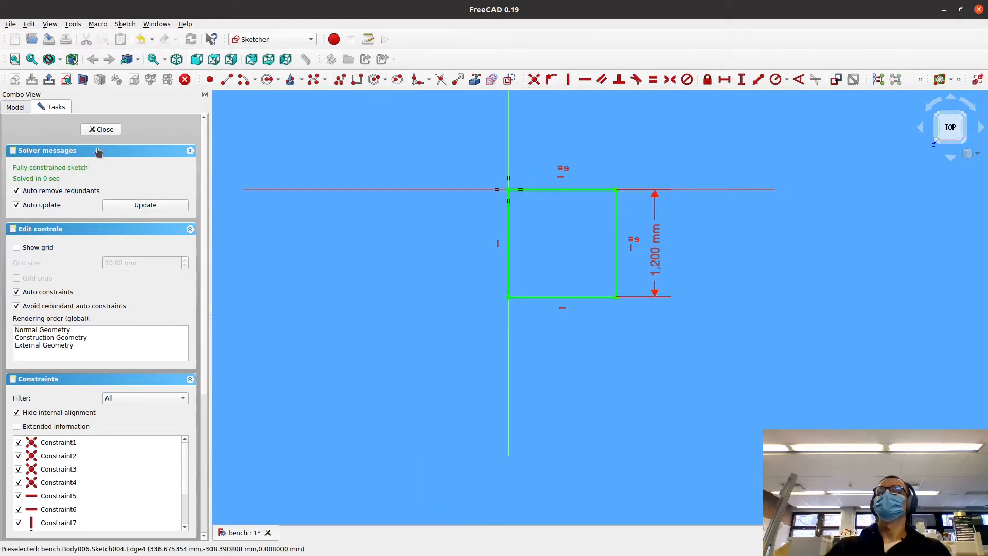
{"action": "key", "text": "Escape"}
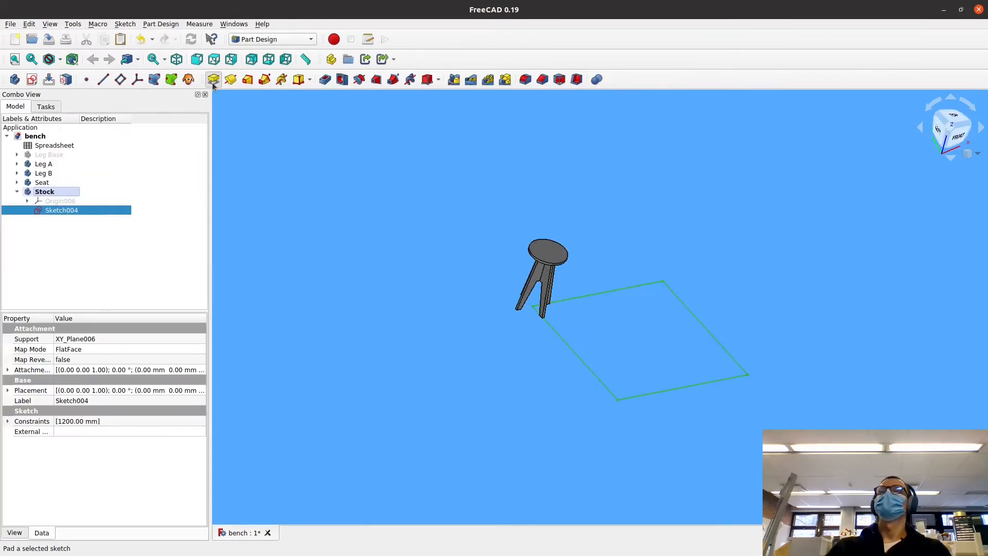
Pad the square sketch with its length linked to the formula Spreadsheet.MaterialThickness
{"action": "left_click", "coordinate": [213, 79]}
{"action": "left_click", "coordinate": [181, 184]}
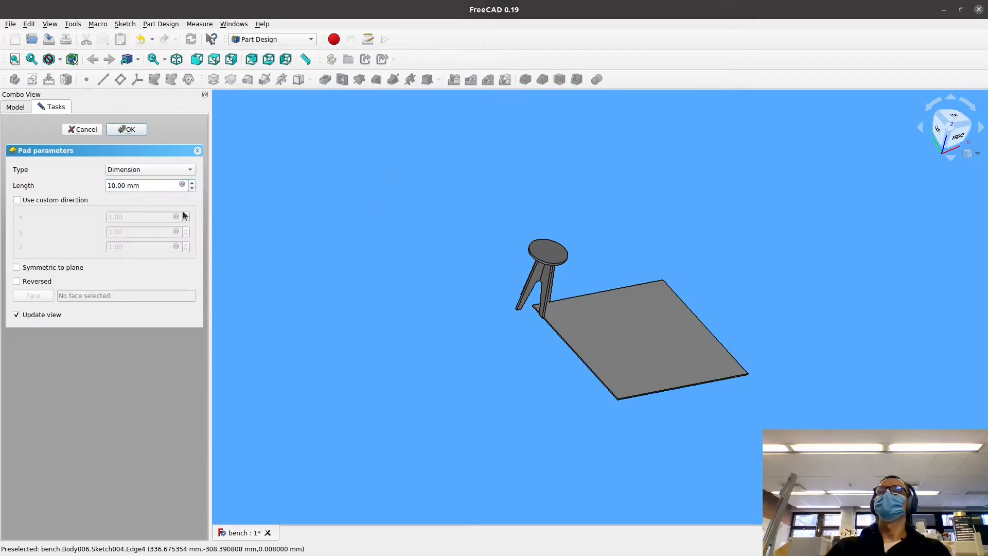
{"action": "type", "text": "Spe"}
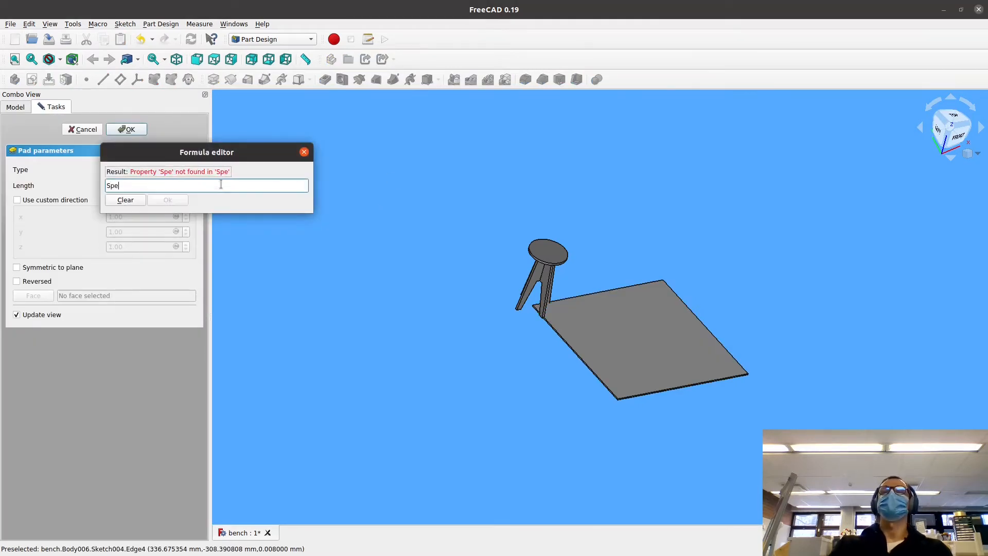
{"action": "key", "text": "BackSpace"}
{"action": "key", "text": "BackSpace"}
{"action": "key", "text": "Down"}
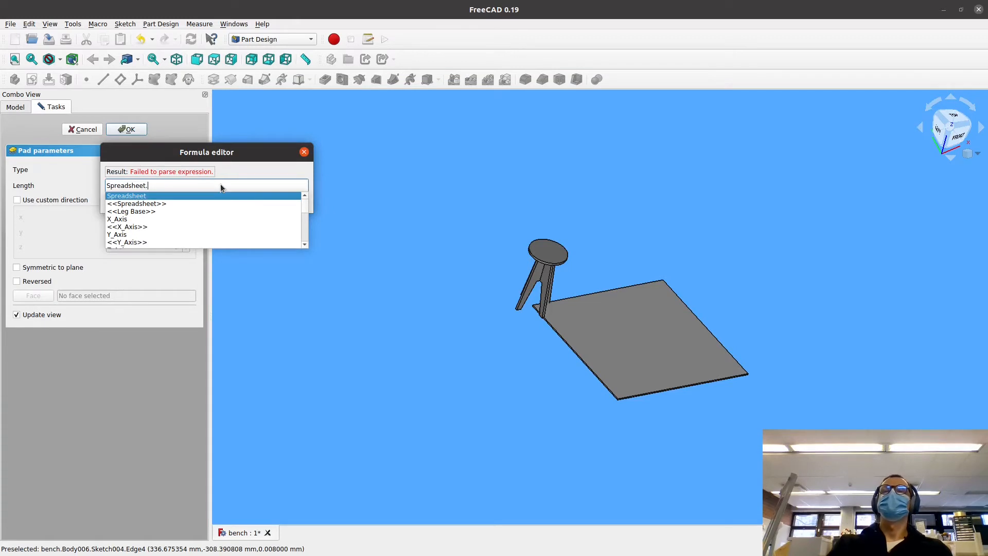
{"action": "type", "text": "Ma"}
{"action": "key", "text": "Return"}
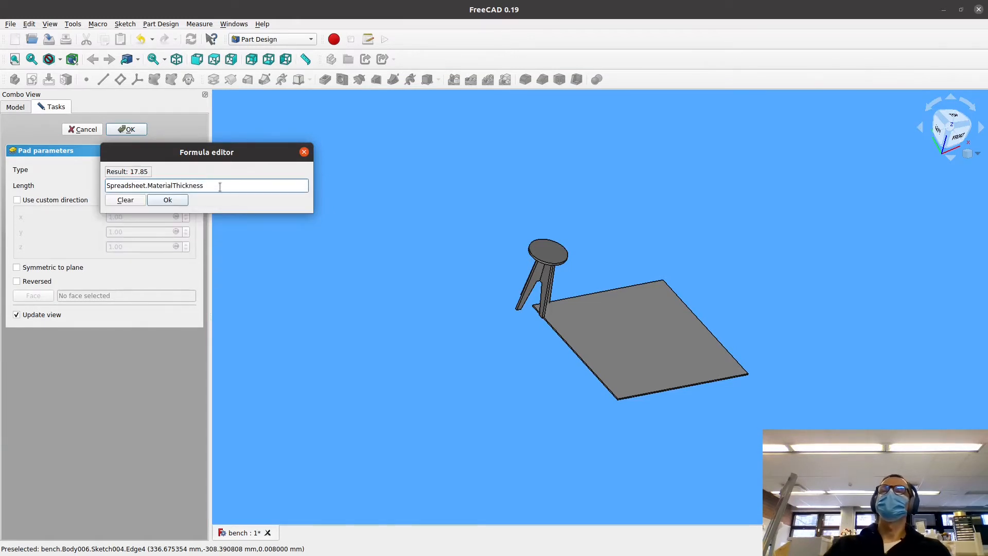
{"action": "left_click", "coordinate": [168, 200]}
{"action": "left_click", "coordinate": [126, 129]}
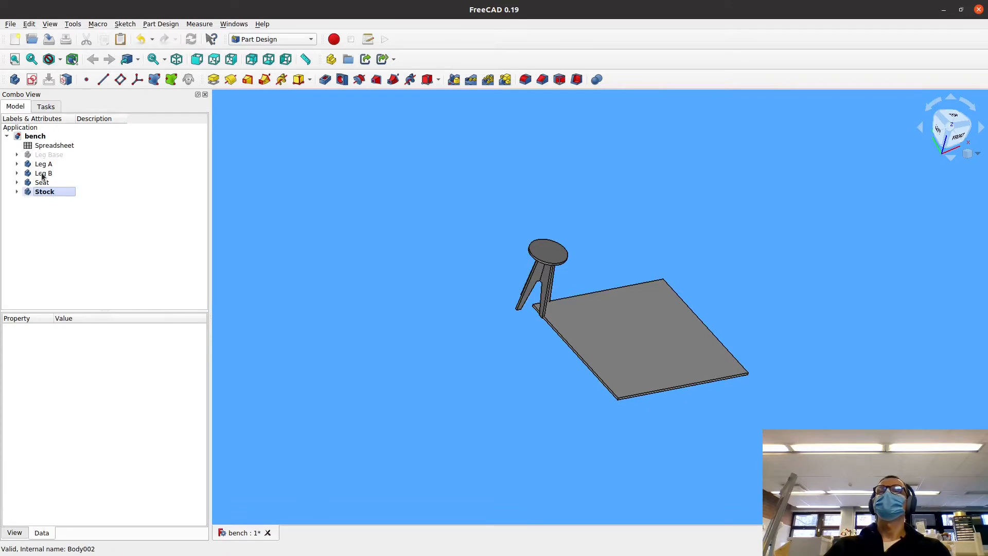
{"action": "left_click", "coordinate": [42, 173]}
{"action": "left_click", "coordinate": [42, 183]}
{"action": "left_click", "coordinate": [44, 192]}
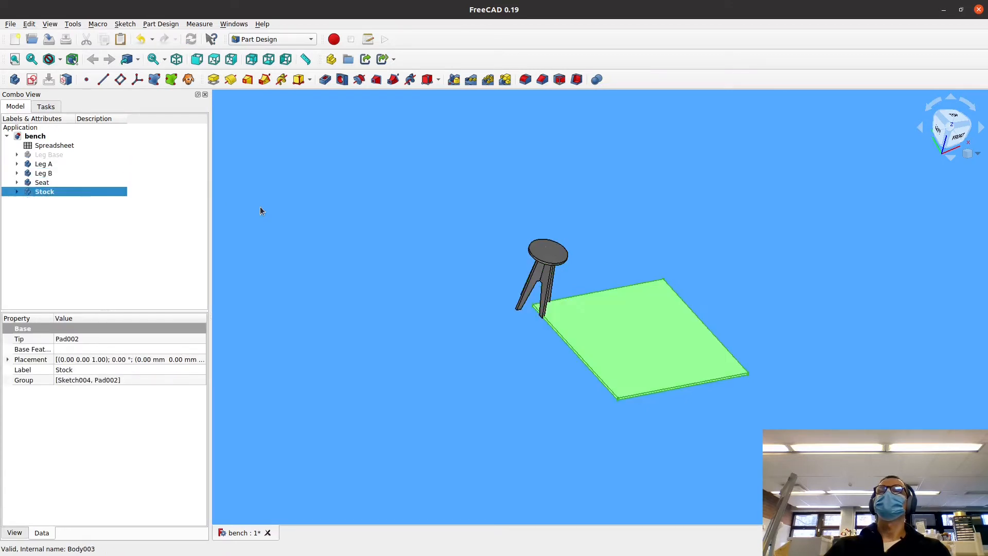
{"action": "left_click", "coordinate": [277, 43]}
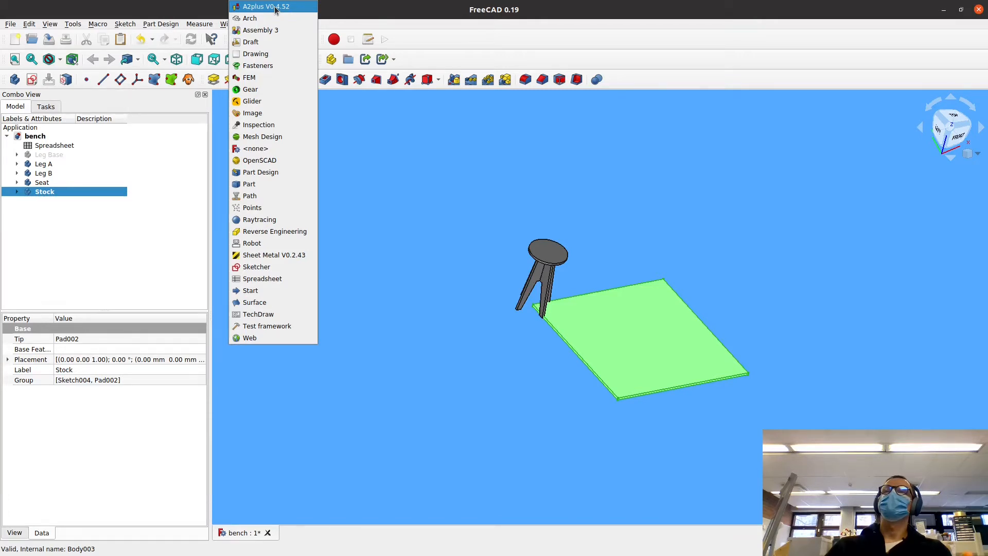
{"action": "left_click", "coordinate": [55, 185]}
Export the Leg A body to the cnc-freecad folder as bench-Leg A.step in the STEP with colors format
{"action": "left_click", "coordinate": [48, 164]}
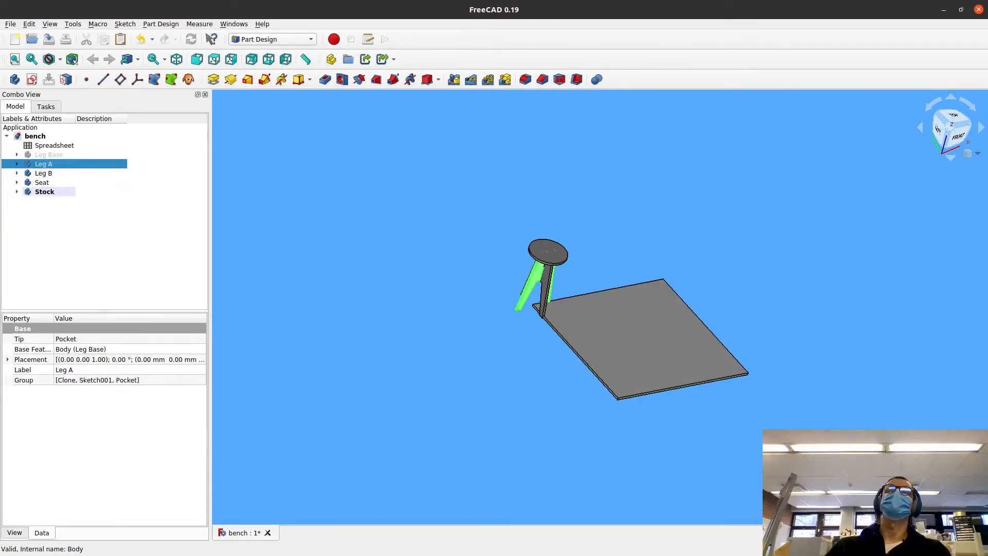
{"action": "left_click", "coordinate": [10, 24]}
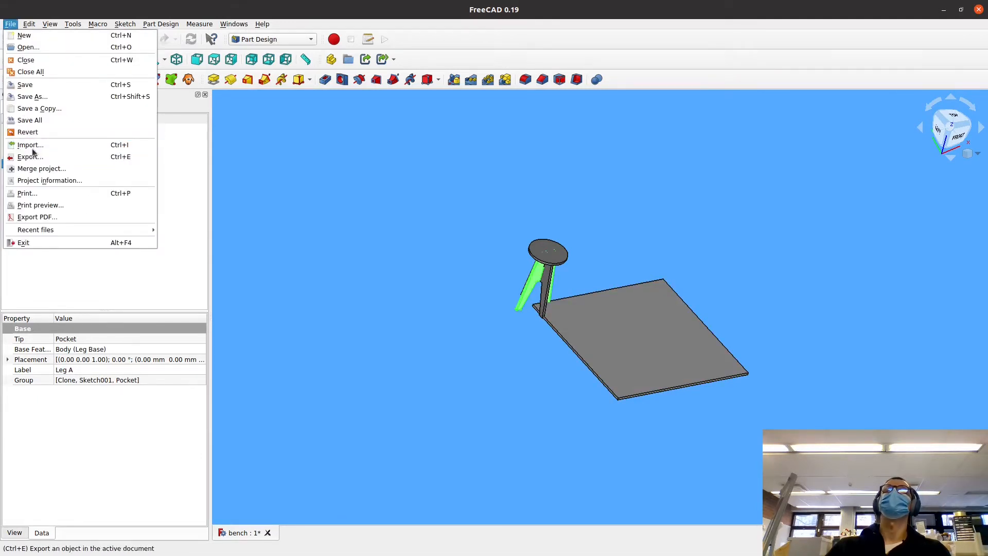
{"action": "key", "text": "Escape"}
{"action": "left_click", "coordinate": [10, 24]}
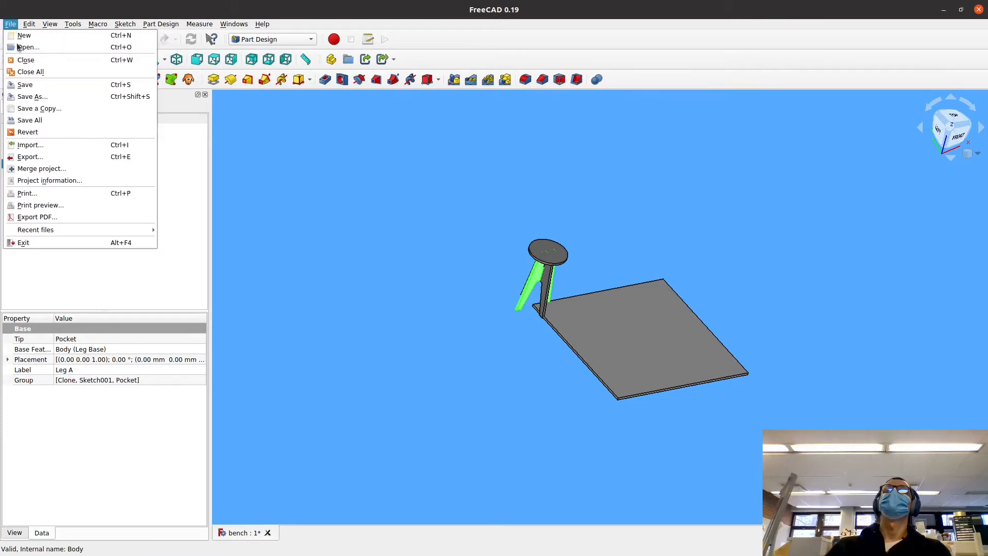
{"action": "left_click", "coordinate": [31, 156]}
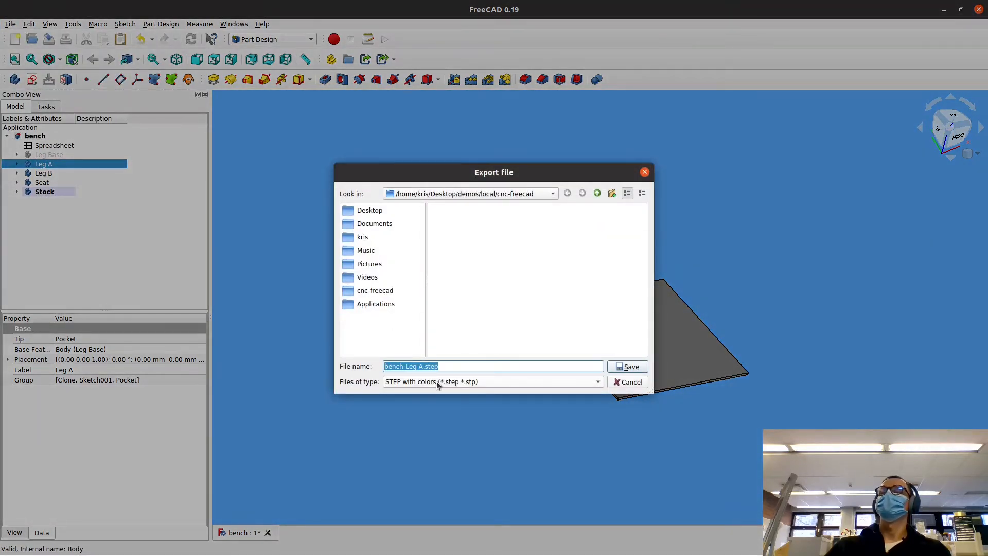
{"action": "left_click", "coordinate": [436, 382]}
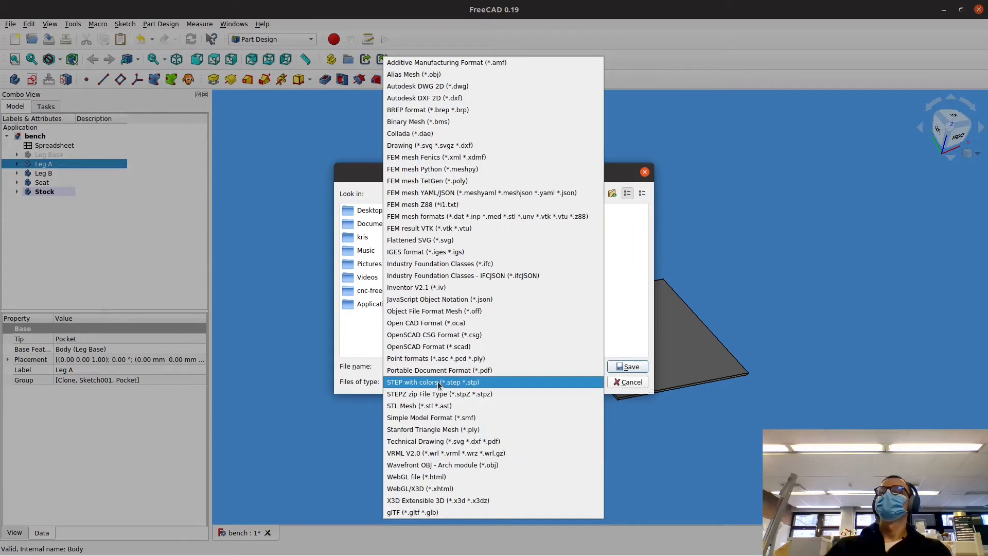
{"action": "left_click", "coordinate": [438, 383]}
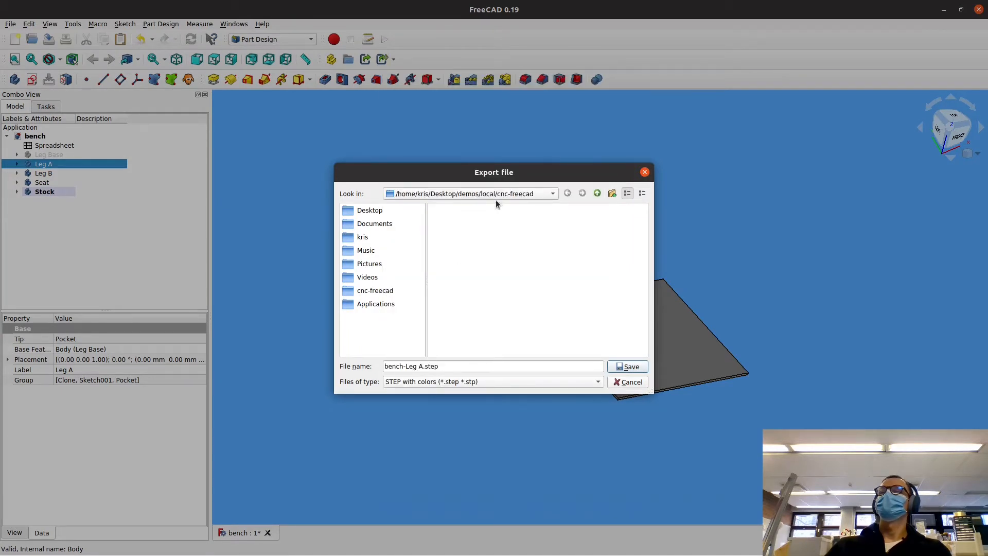
{"action": "left_click", "coordinate": [449, 366]}
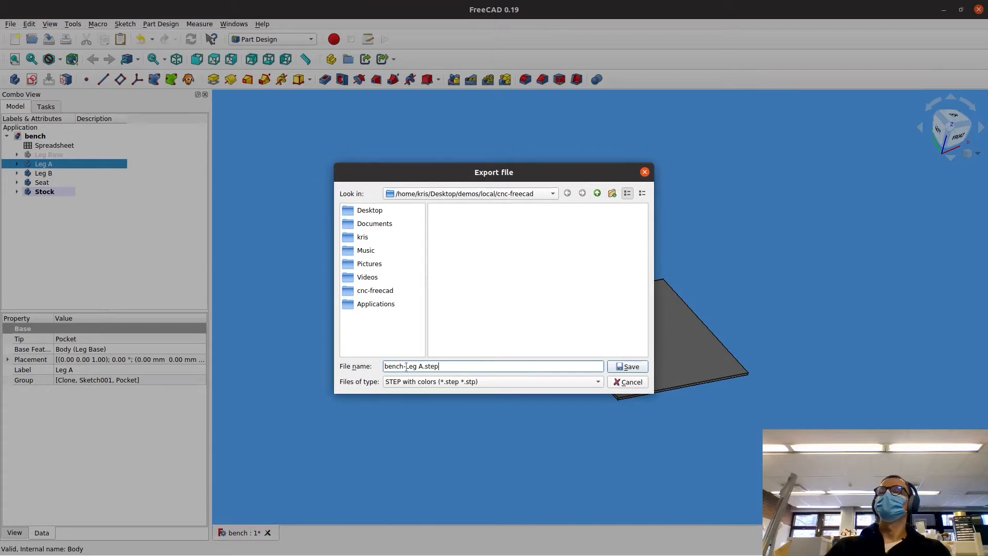
{"action": "left_click", "coordinate": [631, 367]}
Export the Leg B body to the cnc-freecad folder as bench-Leg B.step
{"action": "left_click", "coordinate": [34, 175]}
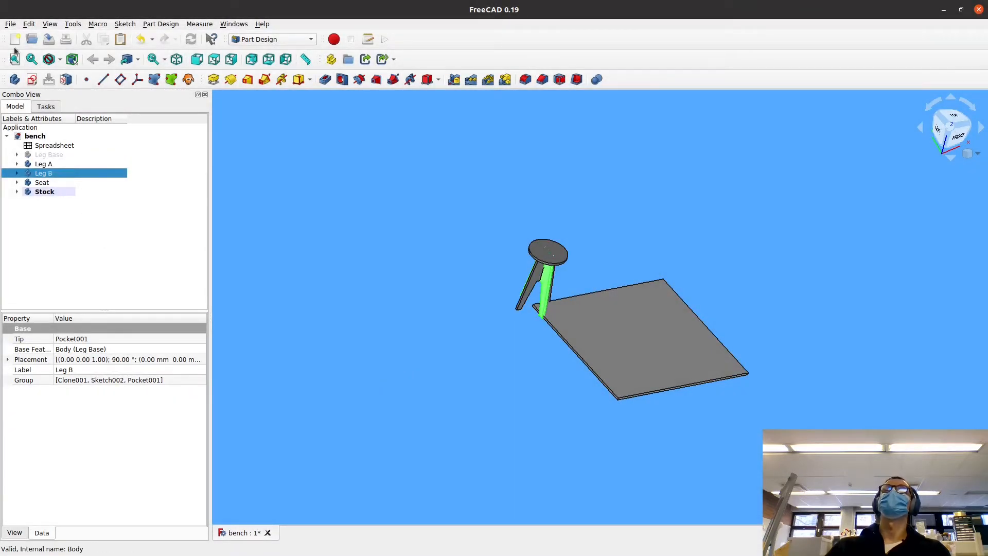
{"action": "left_click", "coordinate": [10, 24]}
{"action": "left_click", "coordinate": [22, 146]}
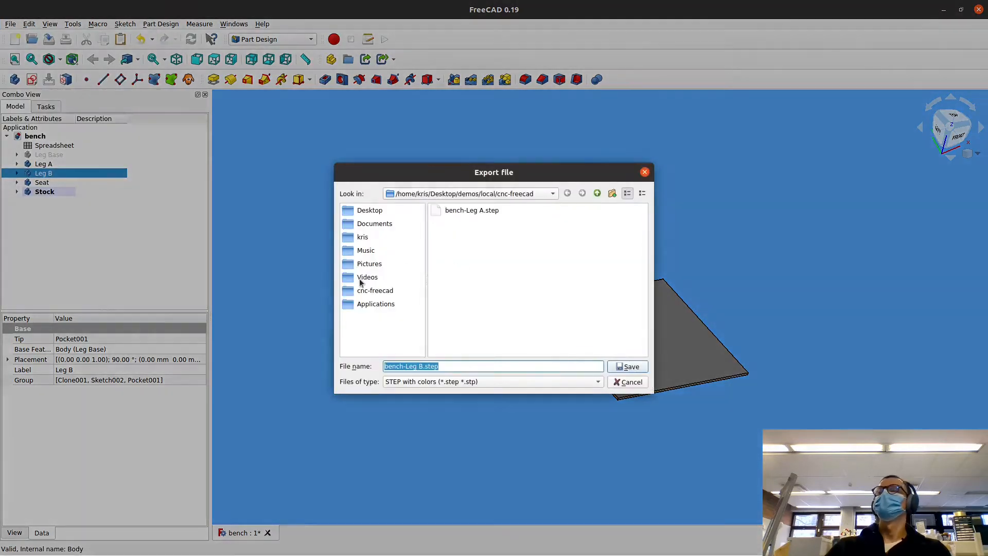
{"action": "left_click", "coordinate": [632, 366]}
Export the Seat body to the cnc-freecad folder as bench-Seat.step in the STEP with colors format
{"action": "left_click", "coordinate": [99, 180]}
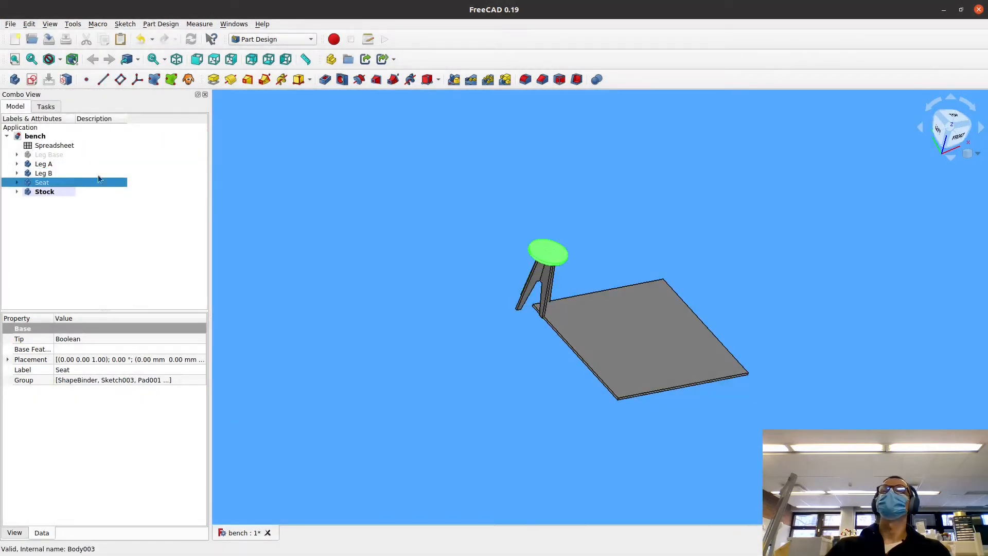
{"action": "left_click", "coordinate": [10, 24]}
{"action": "left_click", "coordinate": [39, 157]}
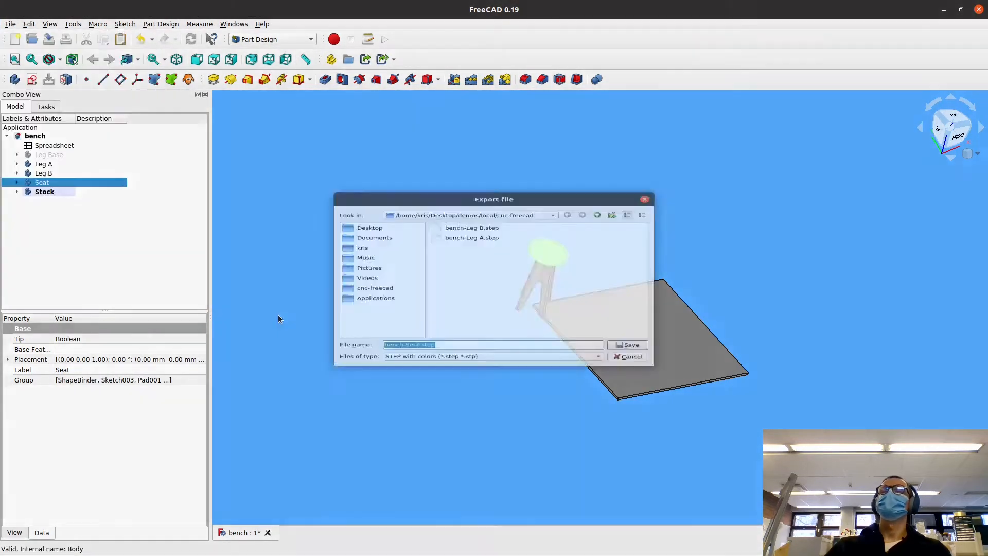
{"action": "left_click", "coordinate": [615, 366]}
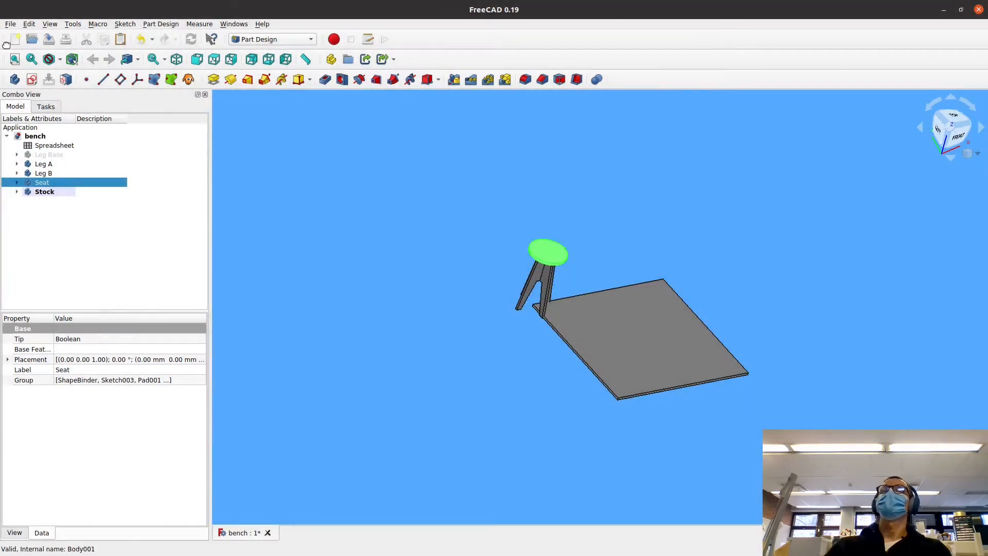
Export the Stock body to the cnc-freecad folder as bench-Stock.step in the STEP with colors format
{"action": "left_click", "coordinate": [38, 193]}
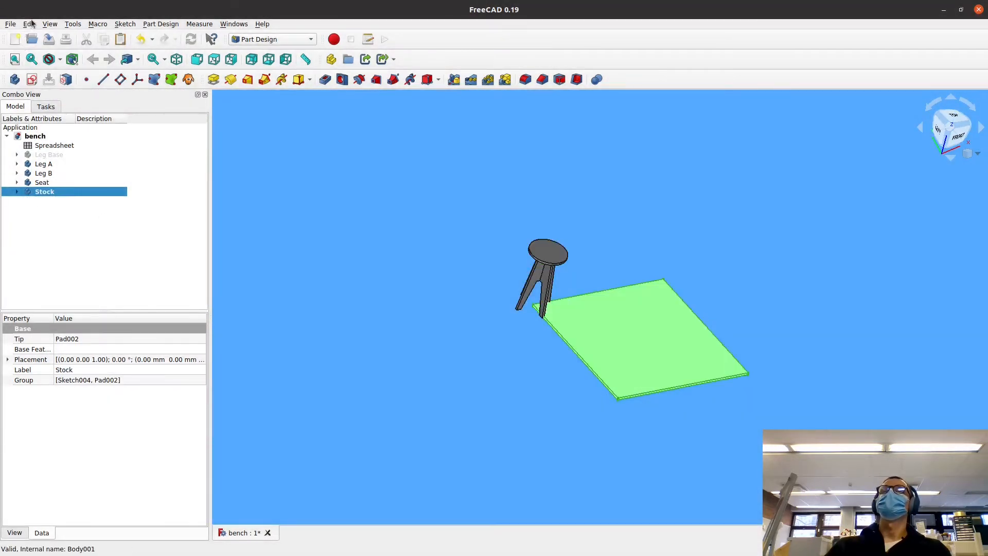
{"action": "left_click", "coordinate": [10, 24]}
{"action": "left_click", "coordinate": [40, 156]}
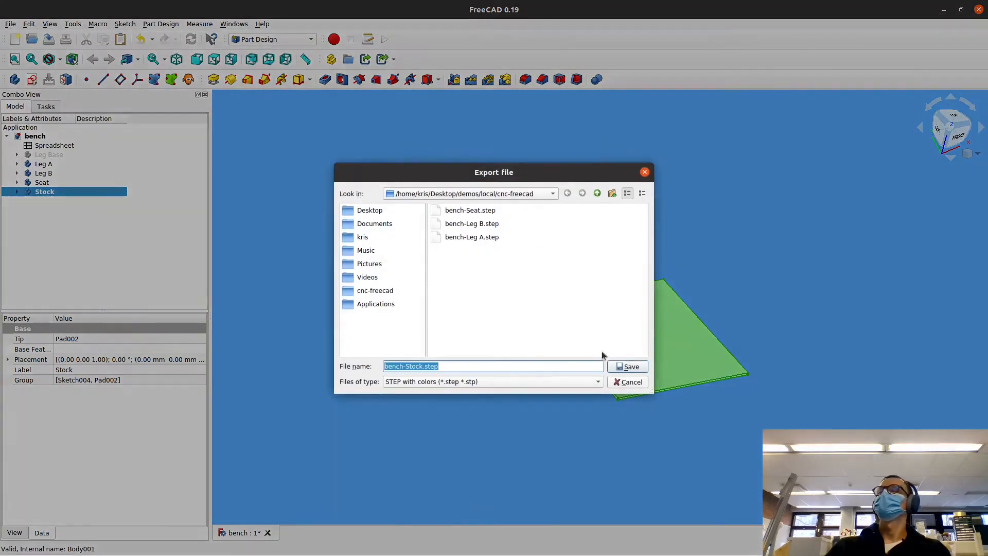
{"action": "left_click", "coordinate": [626, 356]}
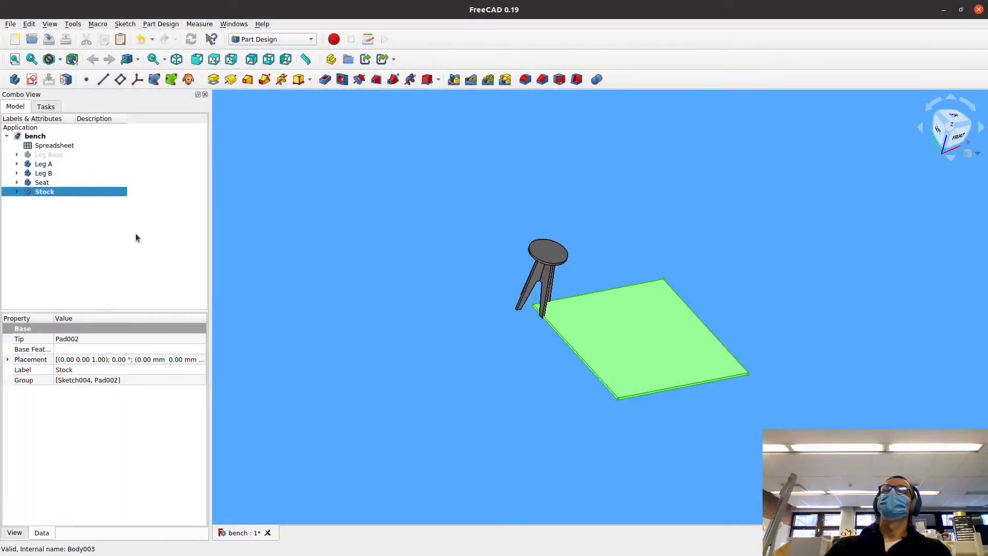
{"action": "left_click", "coordinate": [136, 234]}
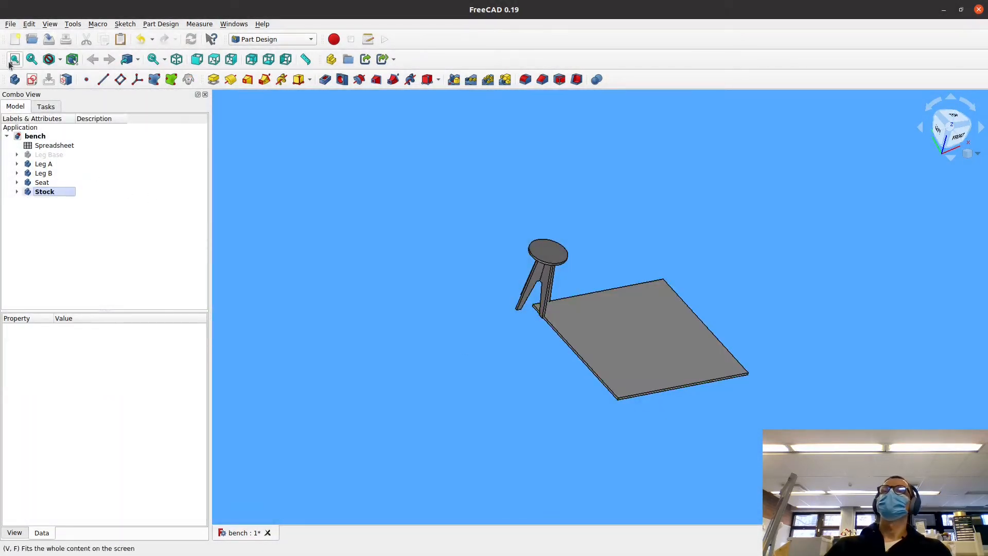
Create a new document and save it as assembly in the cnc-freecad folder
{"action": "left_click", "coordinate": [11, 24]}
{"action": "left_click", "coordinate": [29, 43]}
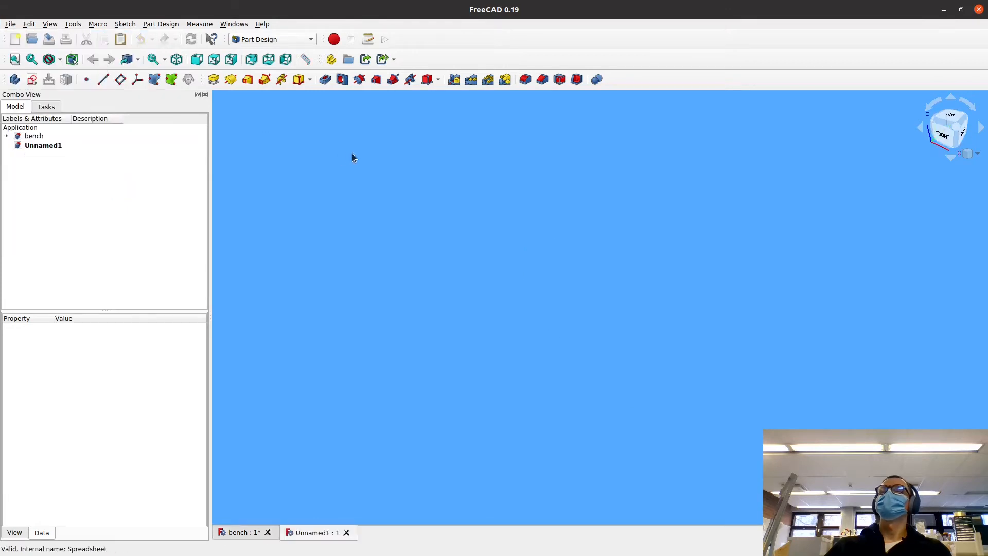
{"action": "left_click", "coordinate": [10, 23]}
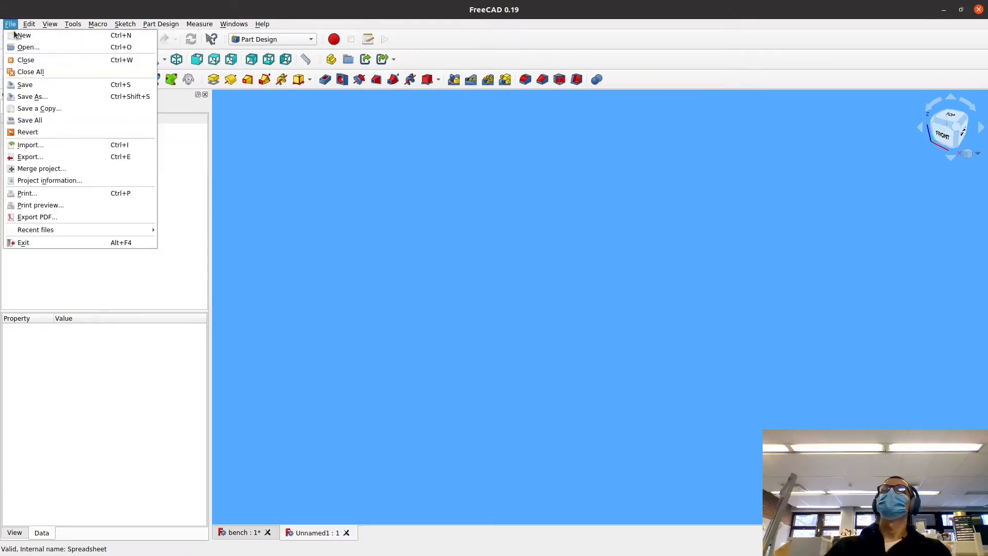
{"action": "left_click", "coordinate": [32, 96]}
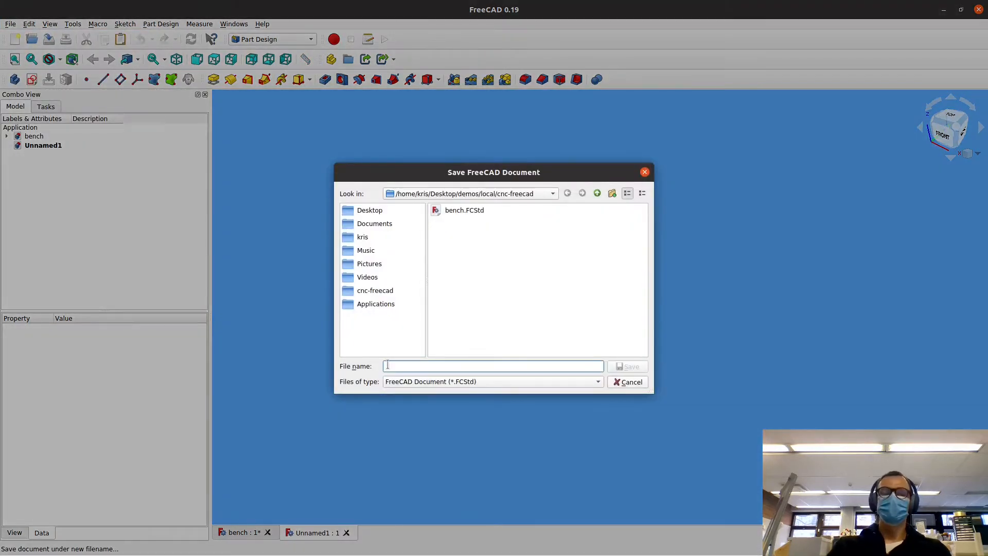
{"action": "type", "text": "assembly"}
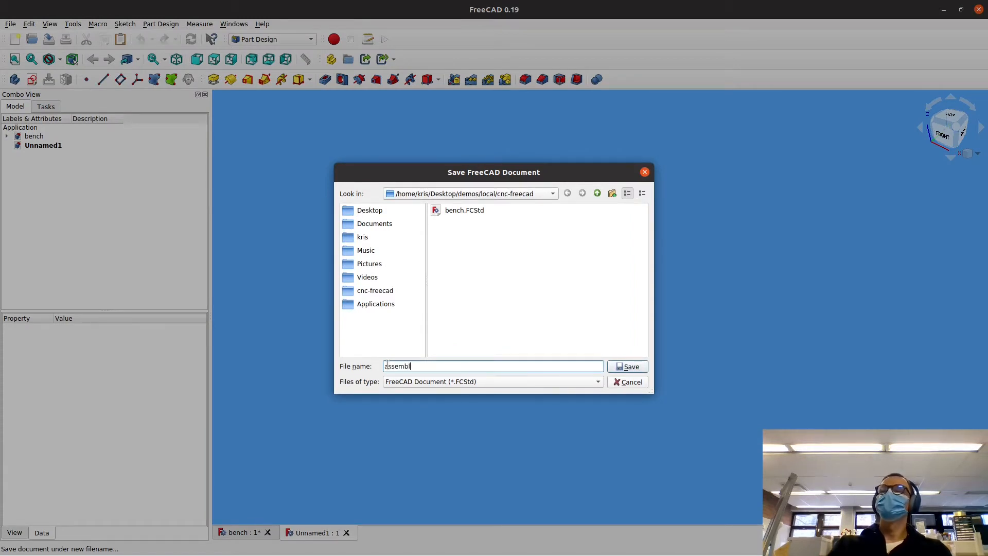
{"action": "left_click", "coordinate": [627, 367]}
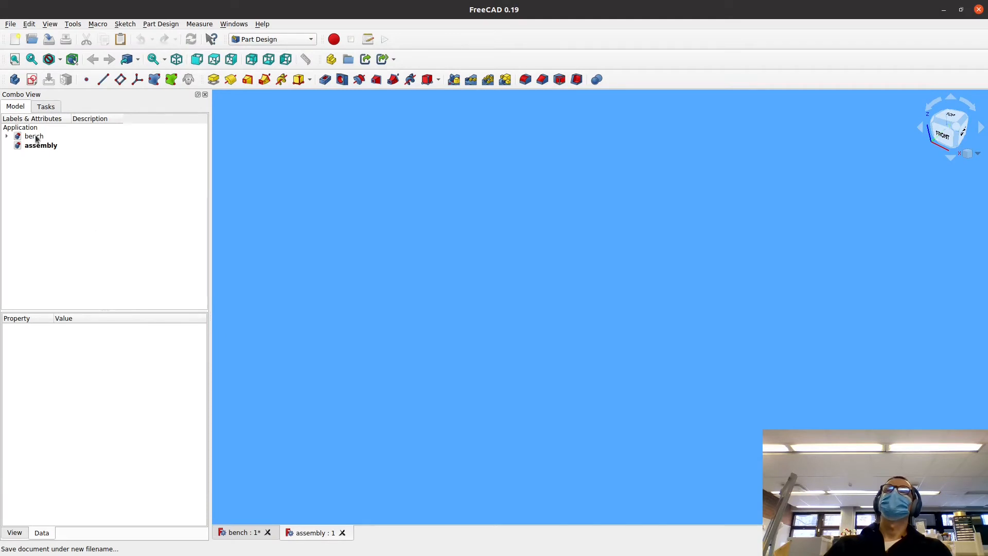
Switch to the A2plus workbench and import bench-Stock.step as the first part of the assembly
{"action": "left_click", "coordinate": [288, 39]}
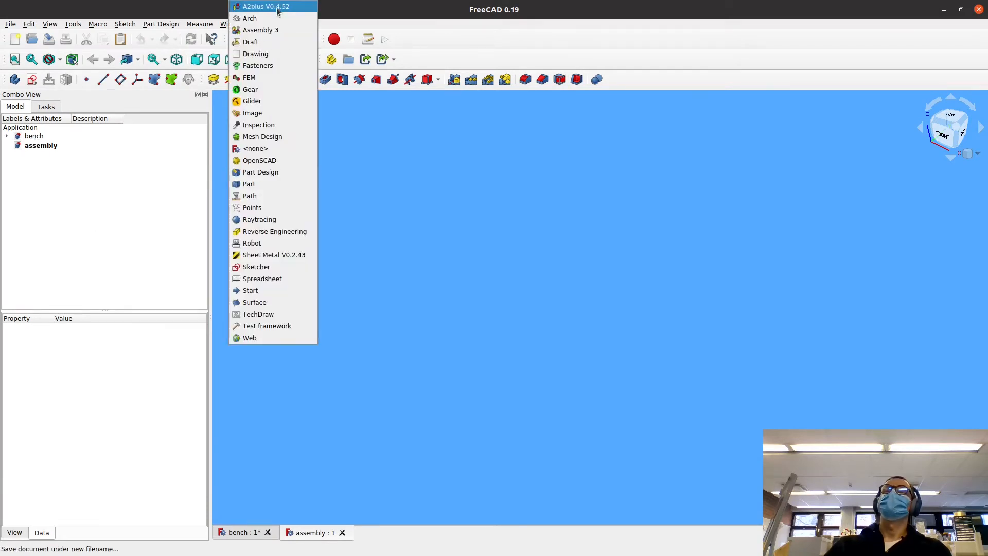
{"action": "left_click", "coordinate": [277, 7]}
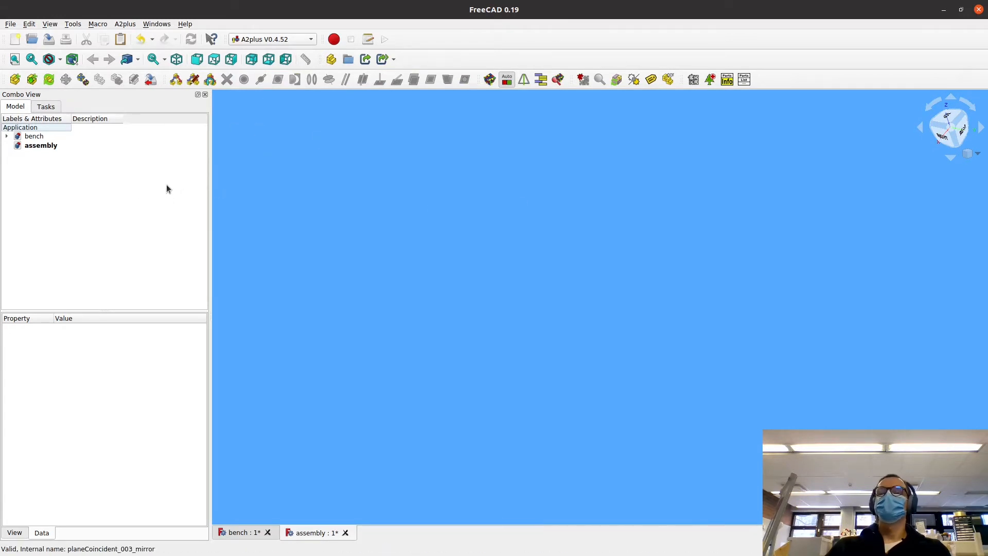
{"action": "left_click", "coordinate": [10, 24]}
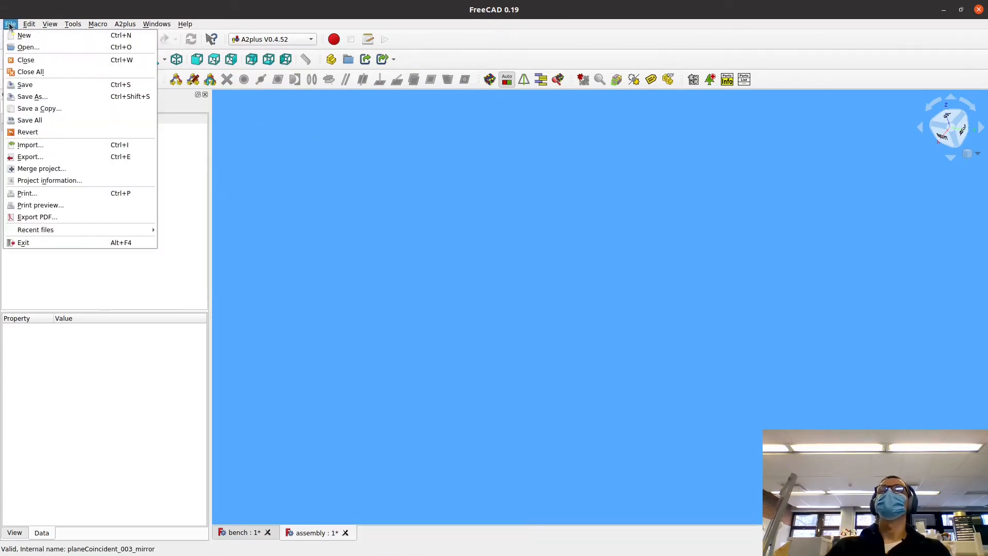
{"action": "left_click", "coordinate": [10, 24]}
{"action": "left_click", "coordinate": [15, 79]}
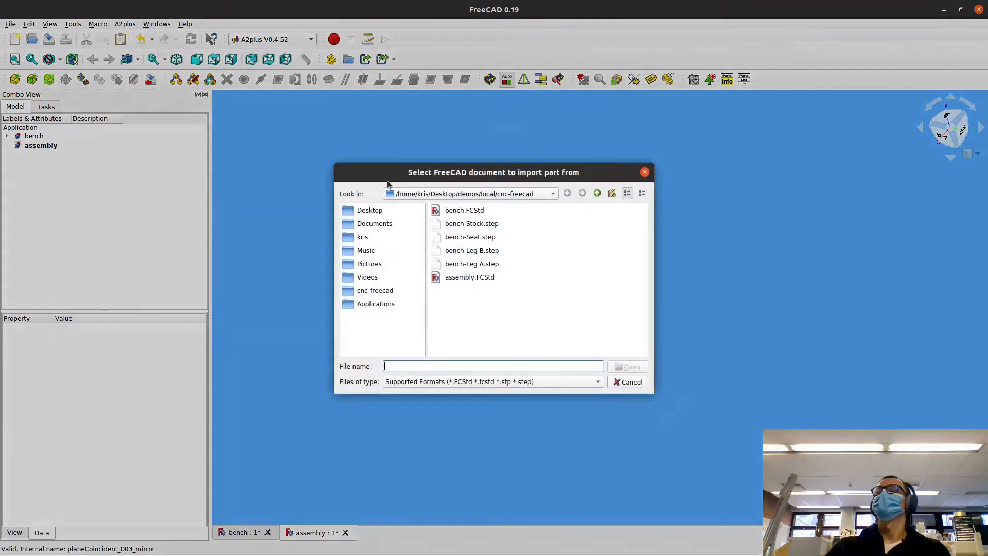
{"action": "left_click", "coordinate": [448, 225]}
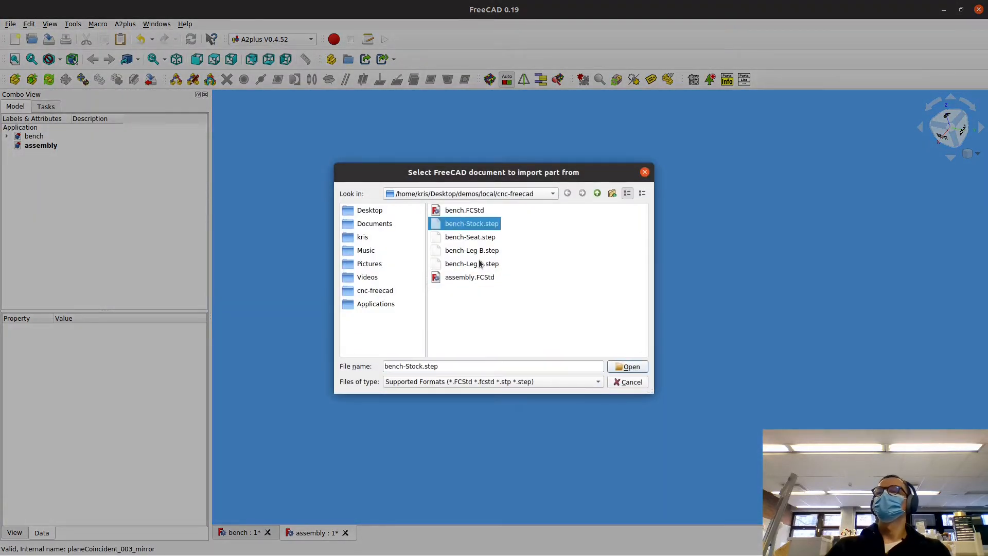
{"action": "left_click", "coordinate": [626, 367]}
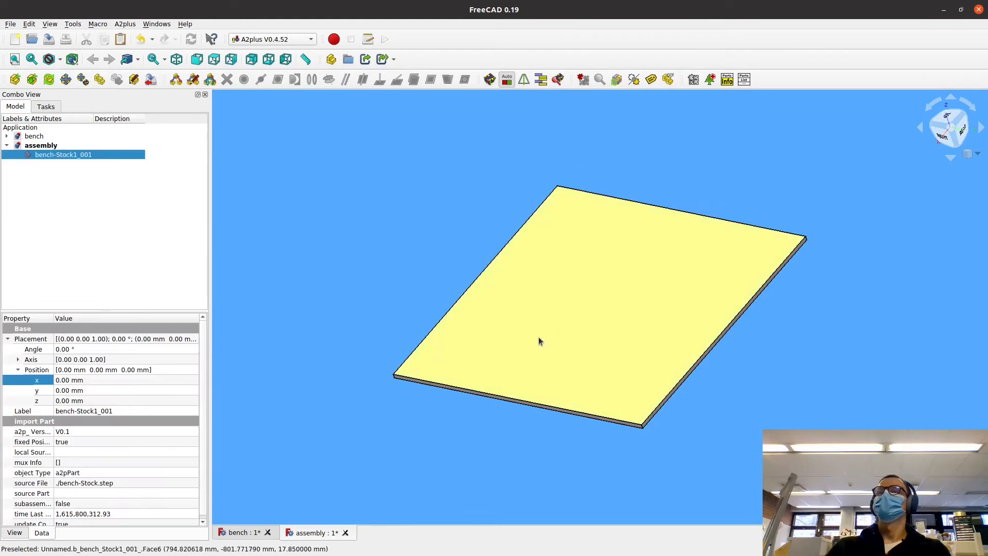
{"action": "left_click", "coordinate": [93, 235]}
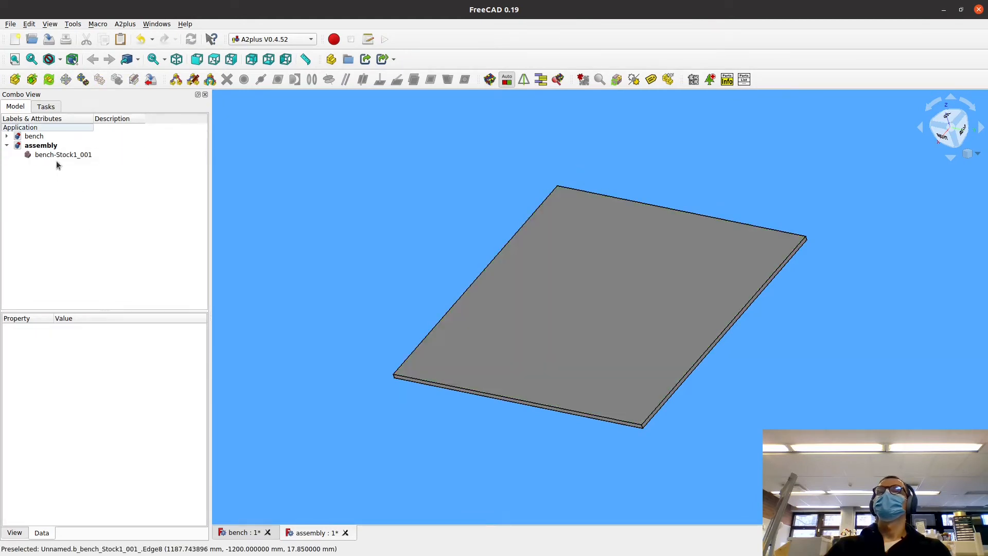
Import bench-Leg A.step into the assembly at its default position
{"action": "left_click", "coordinate": [8, 24]}
{"action": "left_click", "coordinate": [8, 24]}
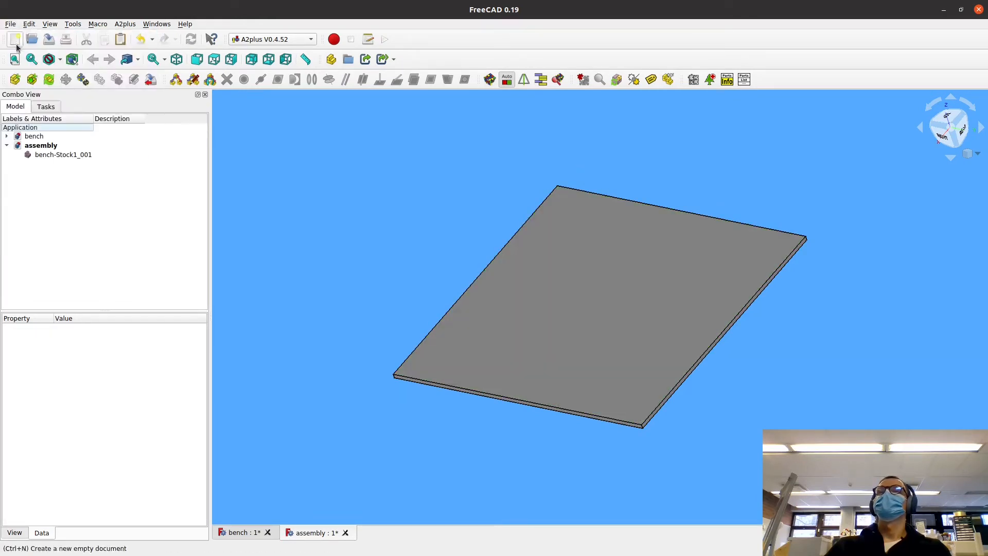
{"action": "left_click", "coordinate": [15, 78]}
{"action": "left_click", "coordinate": [449, 264]}
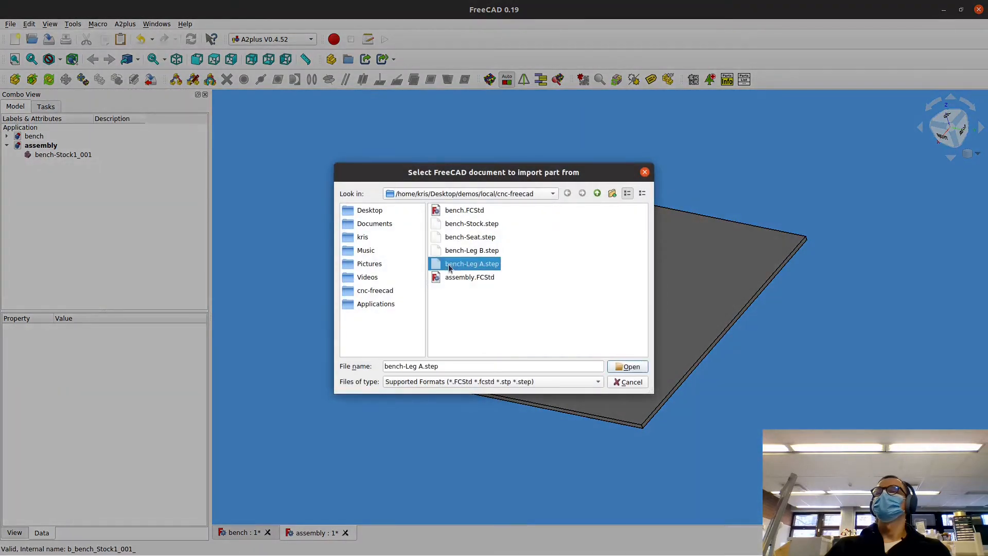
{"action": "left_click", "coordinate": [641, 365]}
{"action": "left_click", "coordinate": [641, 366]}
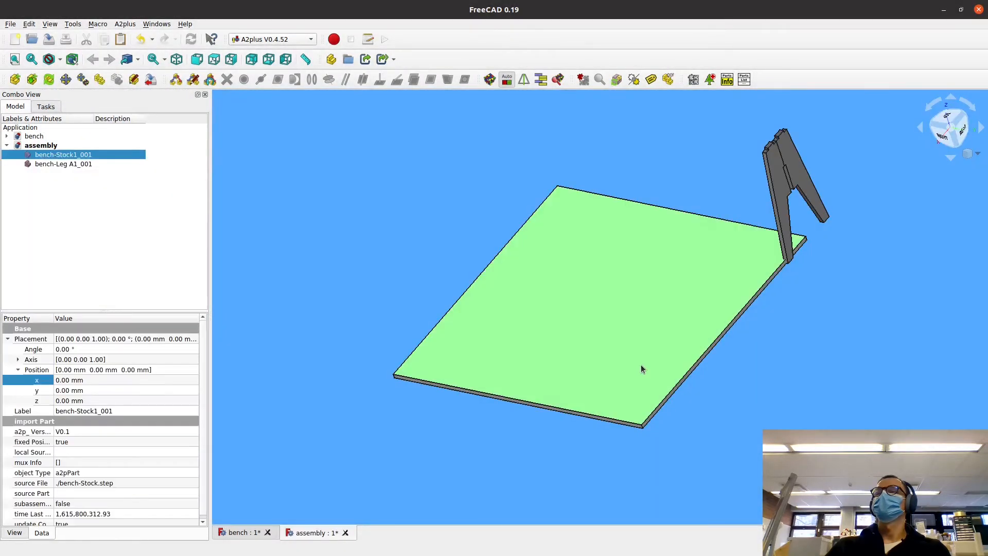
Import bench-Leg B.step into the assembly at its default position
{"action": "left_click", "coordinate": [15, 78]}
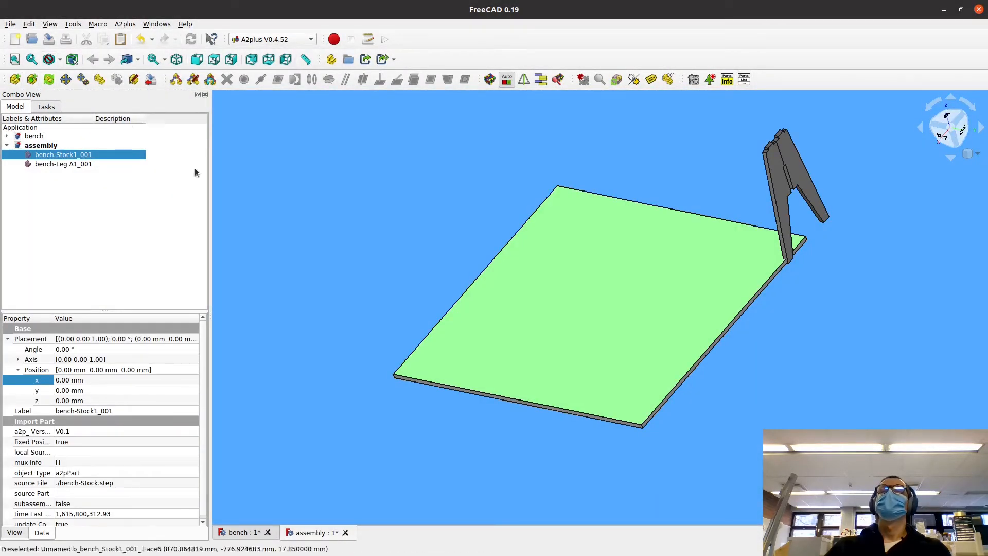
{"action": "left_click", "coordinate": [461, 251]}
{"action": "left_click", "coordinate": [627, 366]}
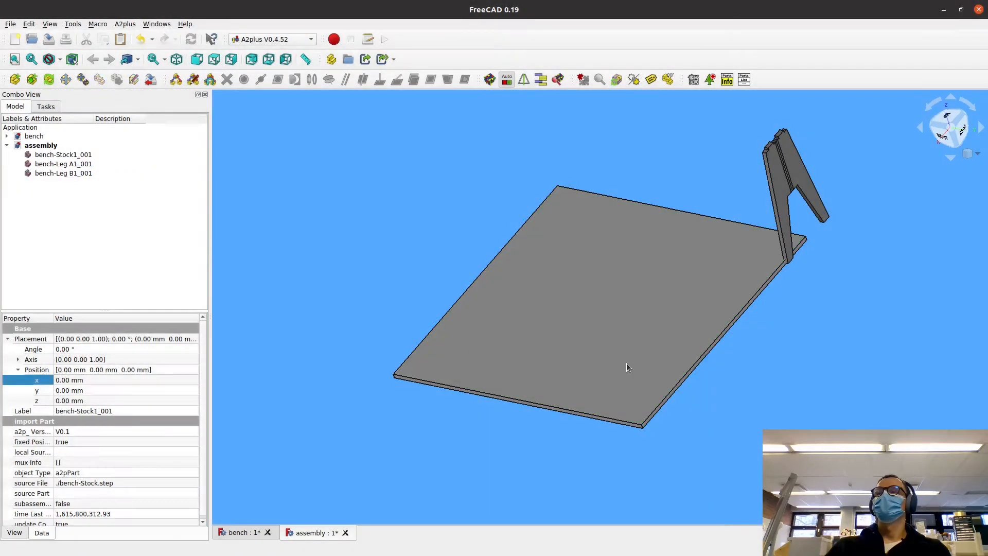
{"action": "left_click", "coordinate": [626, 363]}
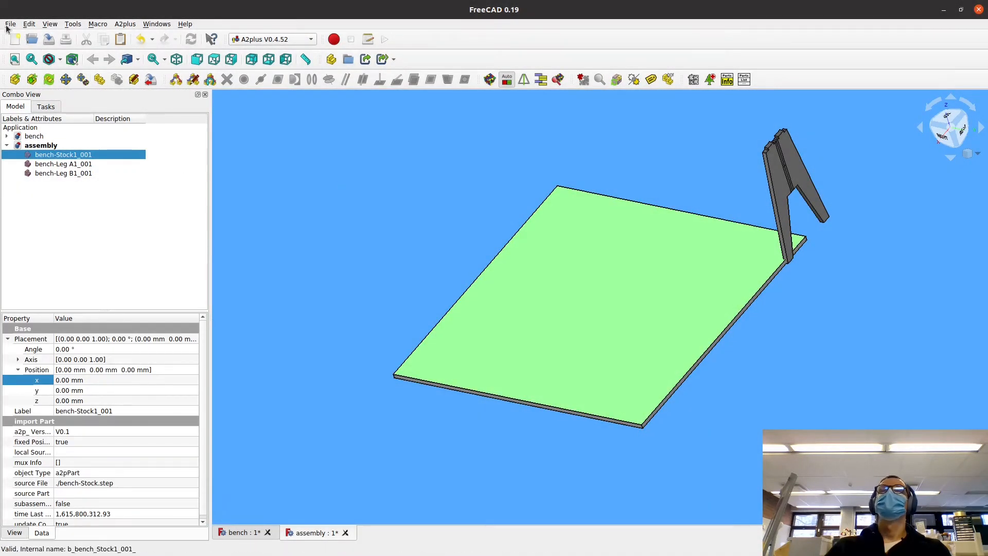
Import bench-Seat.step into the assembly at its default position
{"action": "left_click", "coordinate": [15, 80]}
{"action": "left_click", "coordinate": [454, 227]}
{"action": "left_click", "coordinate": [457, 238]}
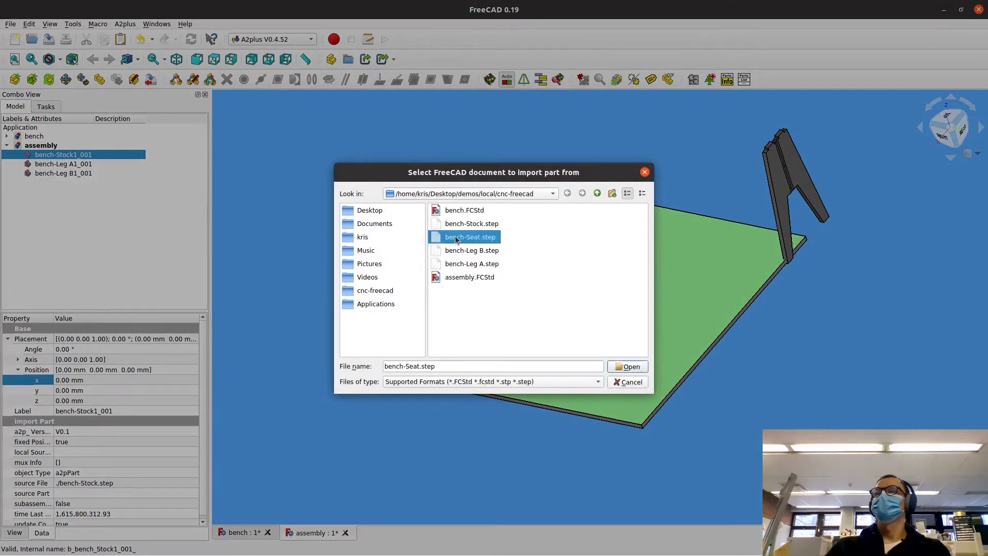
{"action": "left_click", "coordinate": [627, 367]}
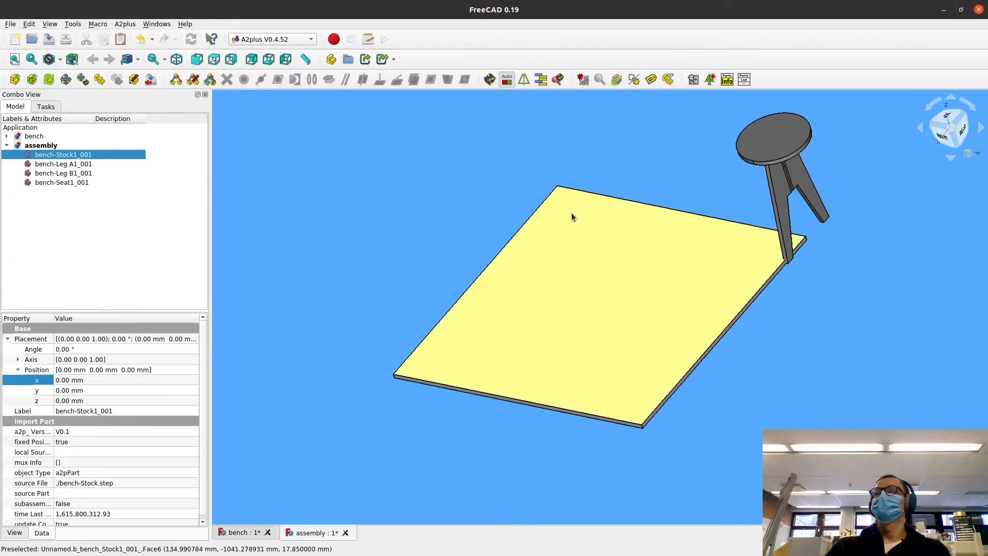
Examine where the imported parts sit relative to the stock sheet, ending with the top view
{"action": "scroll", "coordinate": [654, 254], "scroll_direction": "down", "scroll_amount": 5}
{"action": "scroll", "coordinate": [661, 246], "scroll_direction": "up", "scroll_amount": 3}
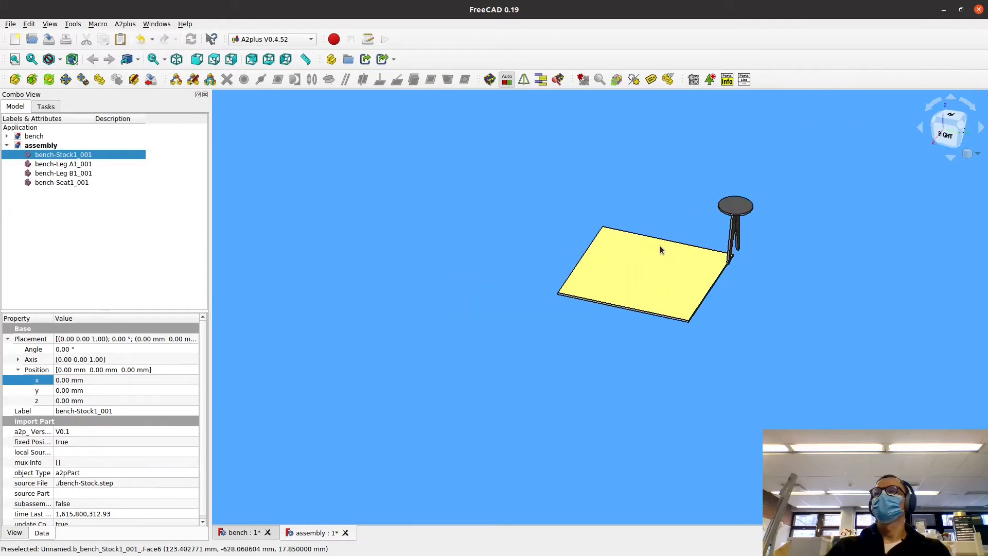
{"action": "left_click", "coordinate": [80, 173]}
{"action": "left_click", "coordinate": [77, 154]}
{"action": "left_click", "coordinate": [80, 173]}
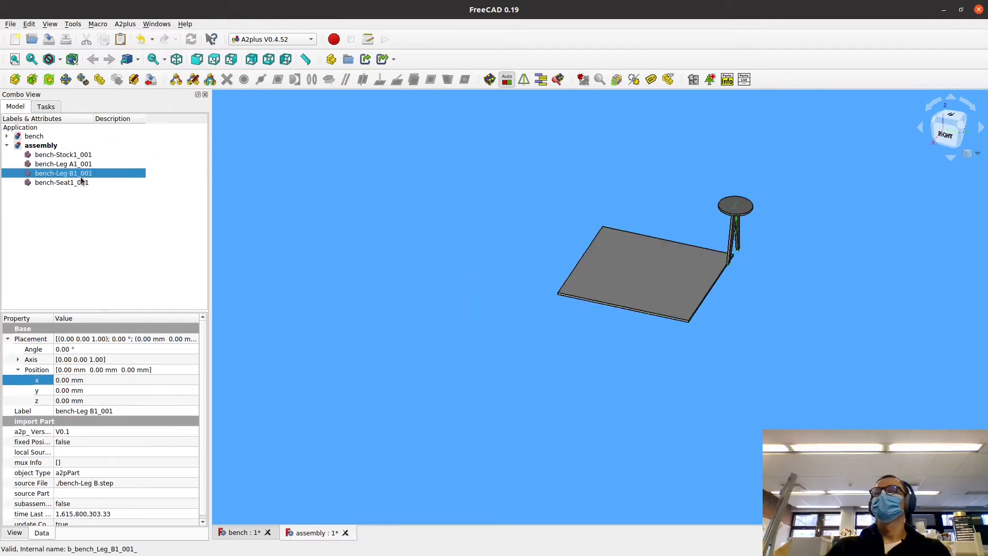
{"action": "middle_click_drag", "start_coordinate": [581, 260], "coordinate": [597, 260]}
{"action": "middle_click_drag", "start_coordinate": [931, 165], "coordinate": [969, 102]}
{"action": "left_click", "coordinate": [951, 116]}
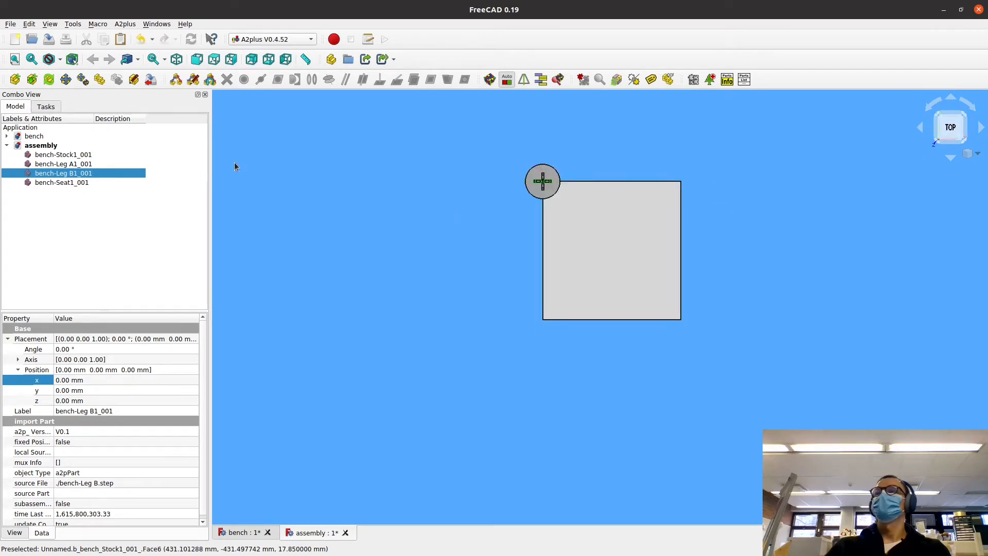
Transform the seat part by about 940 mm along X and -960 mm along Y, onto the stock sheet's lower-right area
{"action": "left_click", "coordinate": [54, 156]}
{"action": "left_click", "coordinate": [50, 182]}
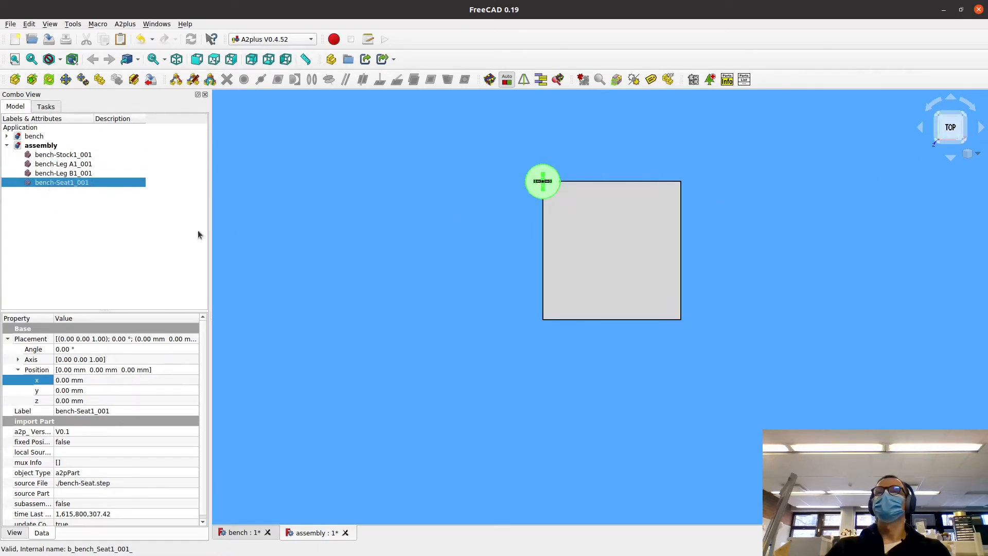
{"action": "right_click", "coordinate": [104, 191]}
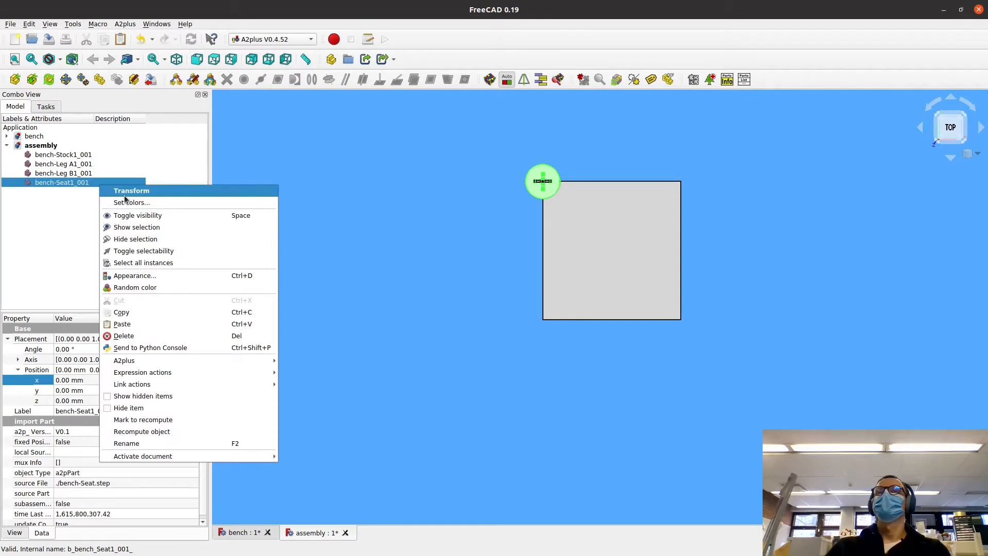
{"action": "left_click", "coordinate": [125, 190]}
{"action": "scroll", "coordinate": [588, 164], "scroll_direction": "down", "scroll_amount": 2}
{"action": "middle_click_drag", "start_coordinate": [588, 165], "coordinate": [535, 218]}
{"action": "left_click_drag", "start_coordinate": [511, 130], "coordinate": [514, 206]}
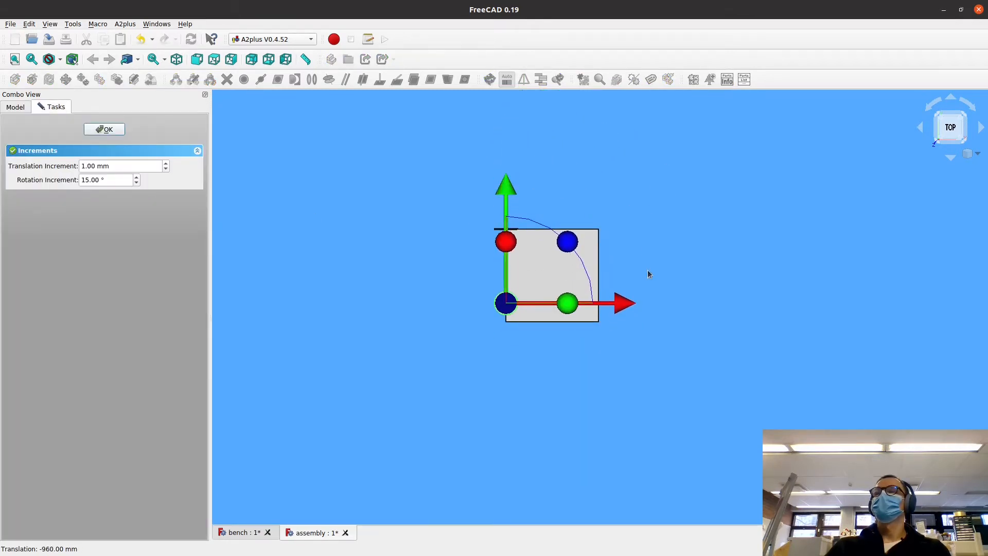
{"action": "left_click_drag", "start_coordinate": [624, 306], "coordinate": [696, 305]}
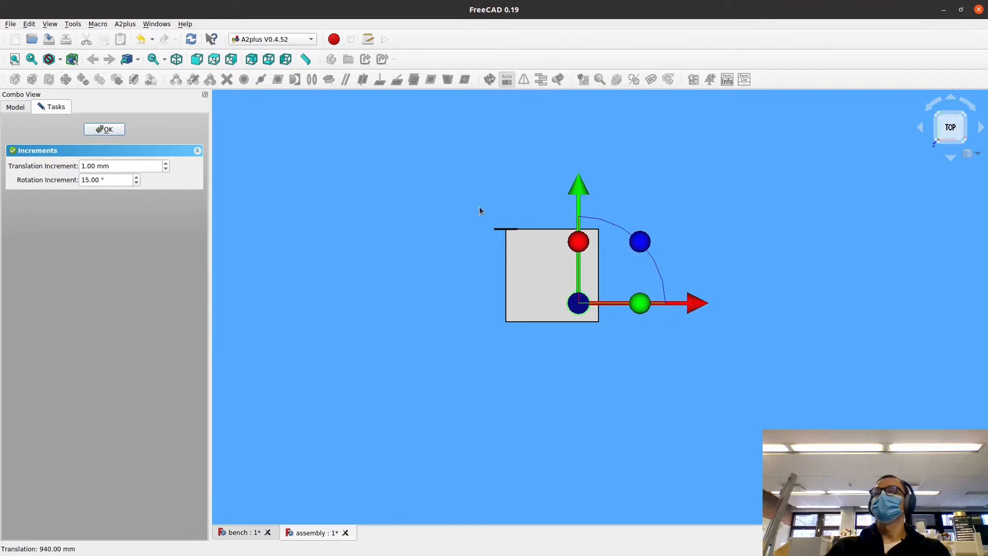
{"action": "left_click", "coordinate": [114, 130]}
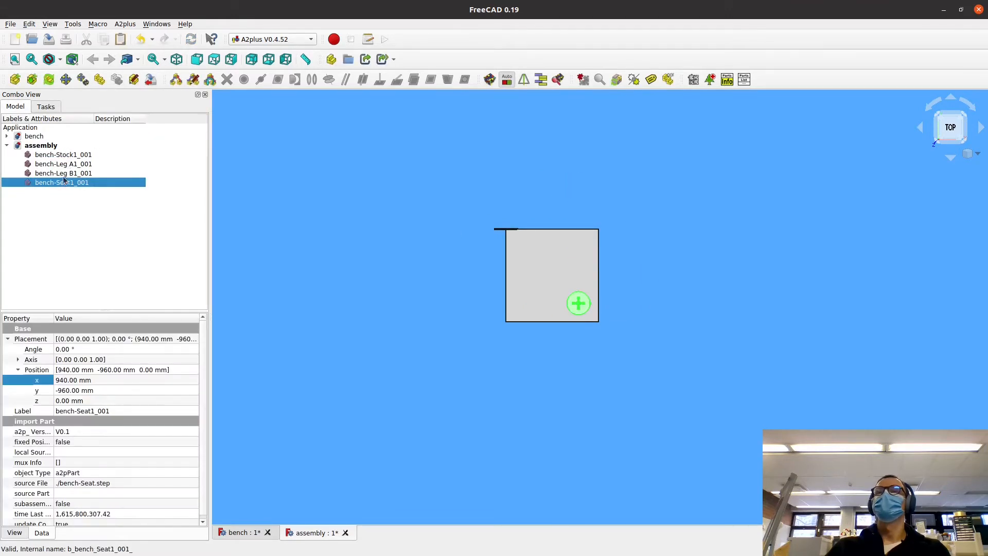
Transform the Leg A part by about 267 mm along X and -993 mm along Y, onto the stock sheet's lower-left area
{"action": "left_click", "coordinate": [78, 166]}
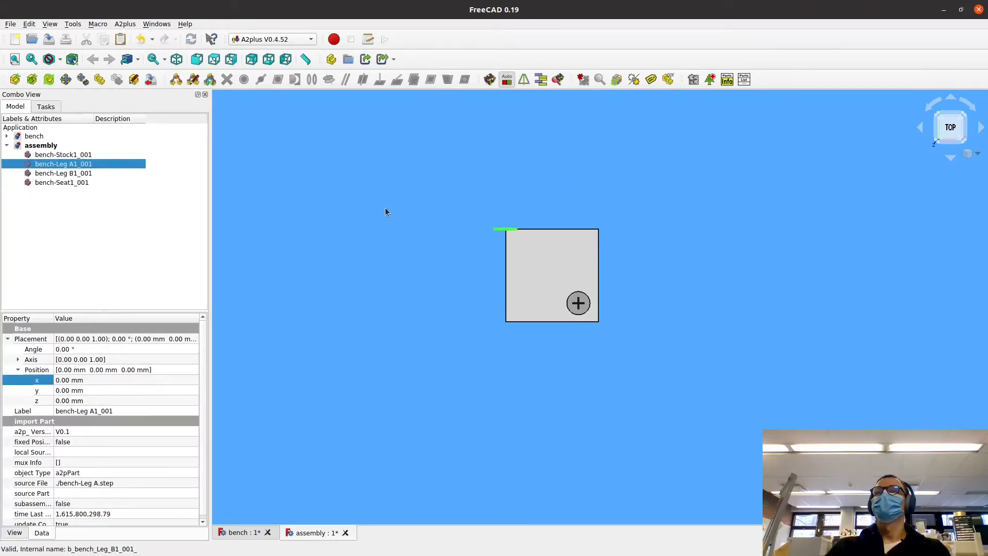
{"action": "right_click", "coordinate": [97, 164]}
{"action": "left_click", "coordinate": [110, 168]}
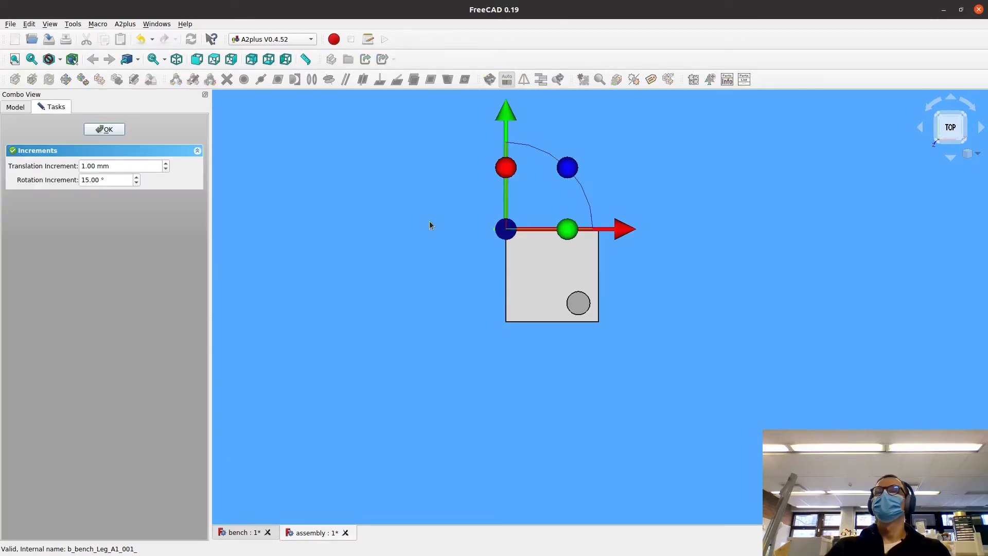
{"action": "left_click_drag", "start_coordinate": [507, 119], "coordinate": [502, 191]}
{"action": "left_click_drag", "start_coordinate": [643, 306], "coordinate": [633, 304]}
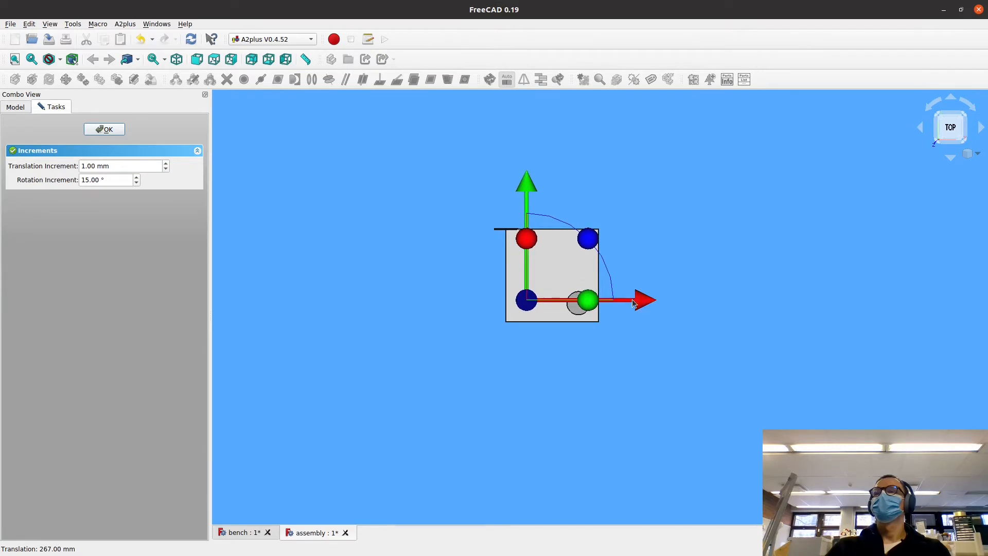
{"action": "left_click", "coordinate": [105, 129]}
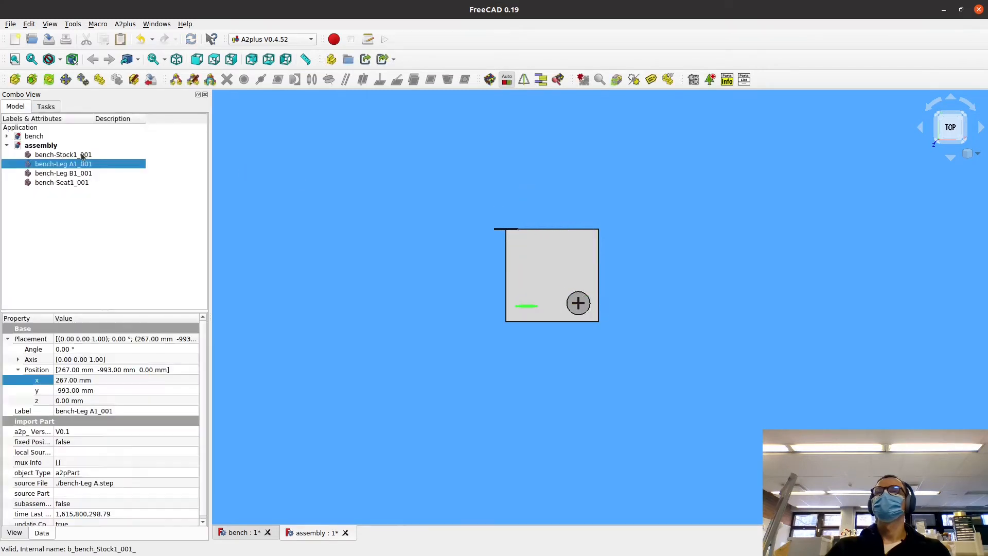
Transform the Leg B part by about 253 mm along X and -273 mm along Y, onto the stock sheet's upper-left area
{"action": "left_click", "coordinate": [71, 155]}
{"action": "left_click", "coordinate": [62, 183]}
{"action": "left_click", "coordinate": [63, 174]}
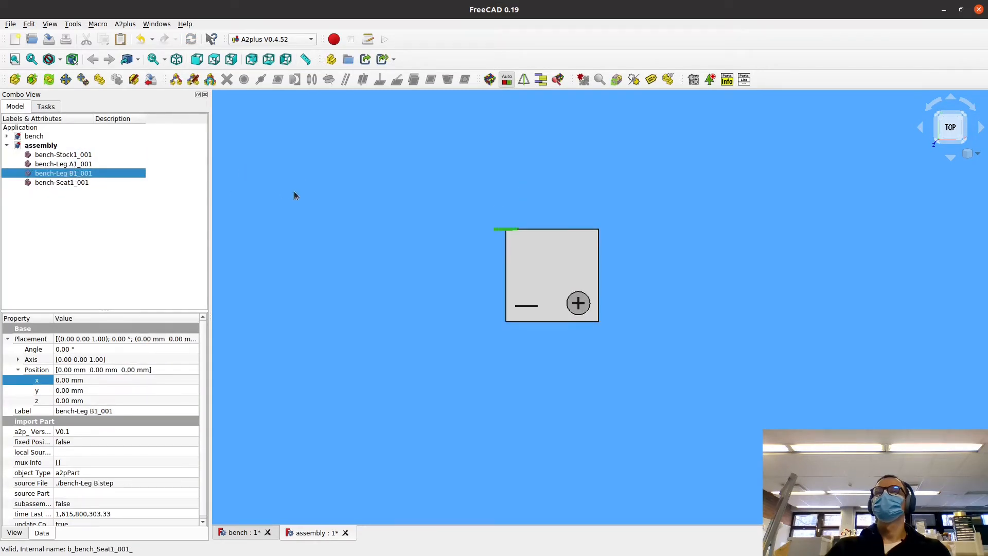
{"action": "right_click", "coordinate": [86, 175]}
{"action": "left_click", "coordinate": [108, 177]}
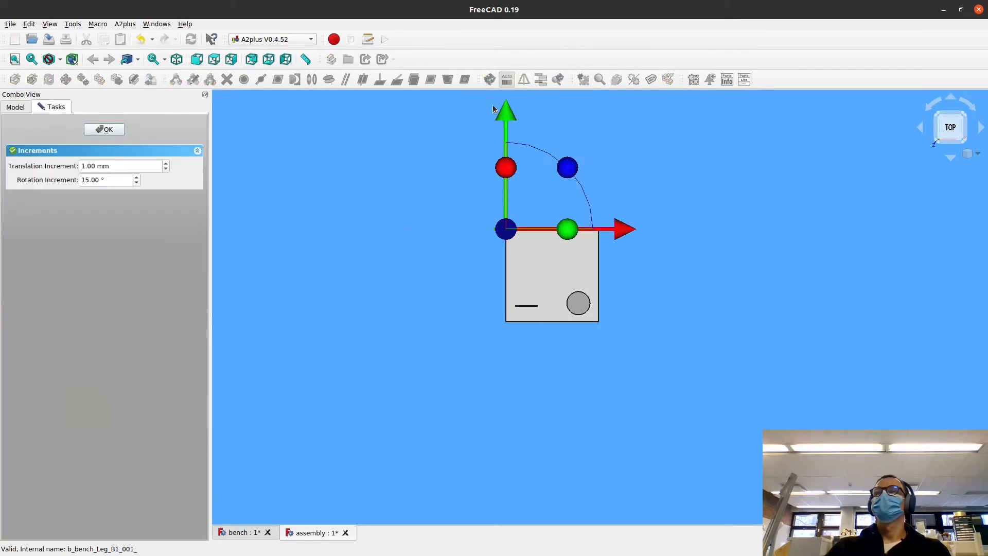
{"action": "left_click_drag", "start_coordinate": [493, 108], "coordinate": [495, 130]}
{"action": "left_click_drag", "start_coordinate": [628, 253], "coordinate": [641, 255]}
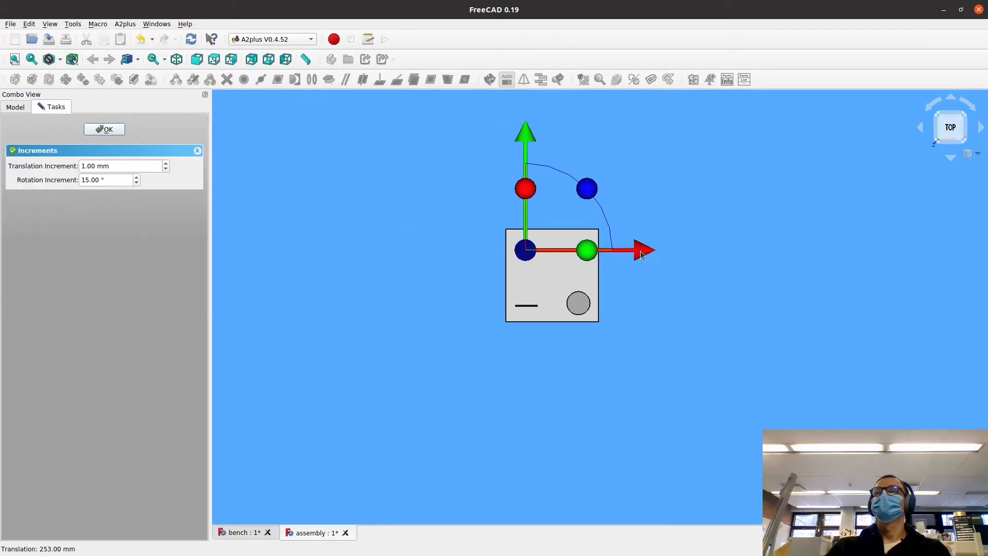
{"action": "left_click", "coordinate": [100, 134]}
Constrain Leg B's broad front face plane-coincident with the stock sheet's top face, with aligned direction and 0 mm offset
{"action": "middle_click_drag", "start_coordinate": [536, 336], "coordinate": [515, 270]}
{"action": "scroll", "coordinate": [551, 252], "scroll_direction": "up", "scroll_amount": 4}
{"action": "scroll", "coordinate": [551, 255], "scroll_direction": "up", "scroll_amount": 4}
{"action": "left_click", "coordinate": [655, 148]}
{"action": "left_click", "coordinate": [525, 178]}
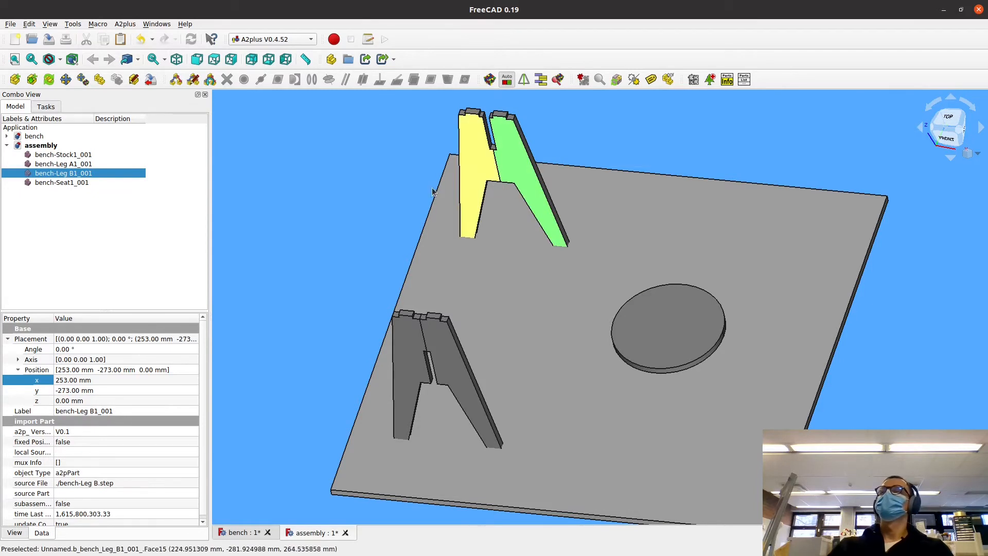
{"action": "left_click", "coordinate": [534, 217], "text": "ctrl"}
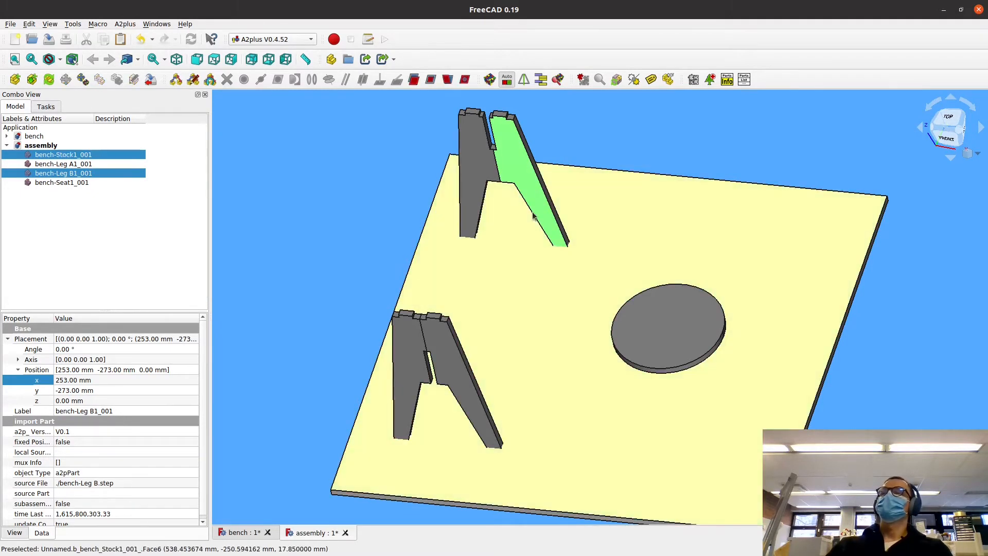
{"action": "left_click", "coordinate": [626, 143]}
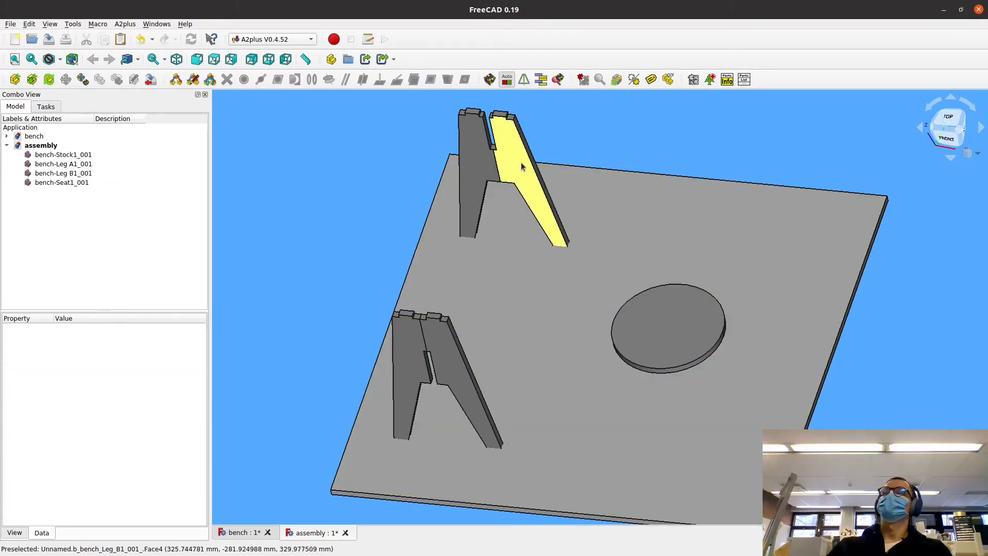
{"action": "left_click", "coordinate": [521, 166]}
{"action": "left_click", "coordinate": [622, 220], "text": "ctrl"}
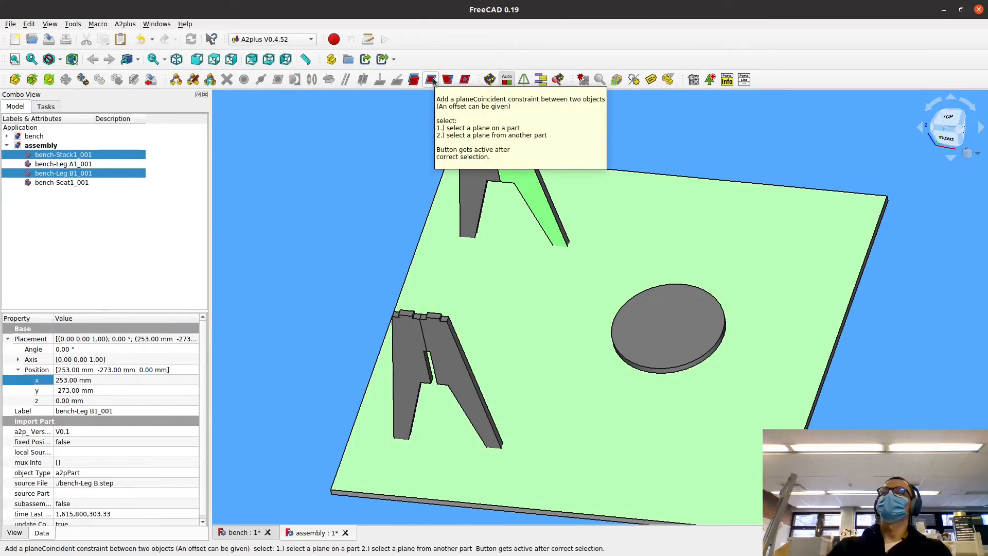
{"action": "left_click", "coordinate": [431, 80]}
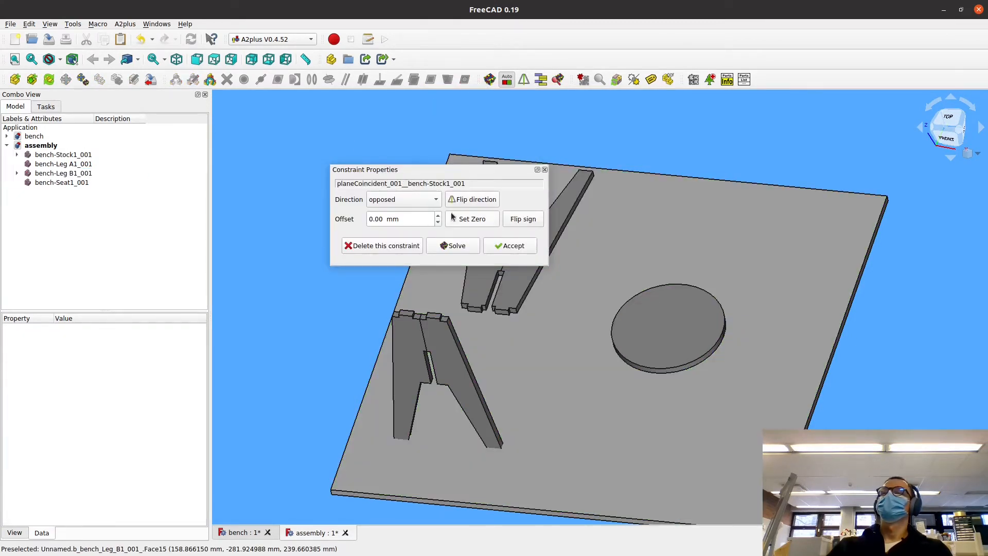
{"action": "left_click", "coordinate": [477, 201]}
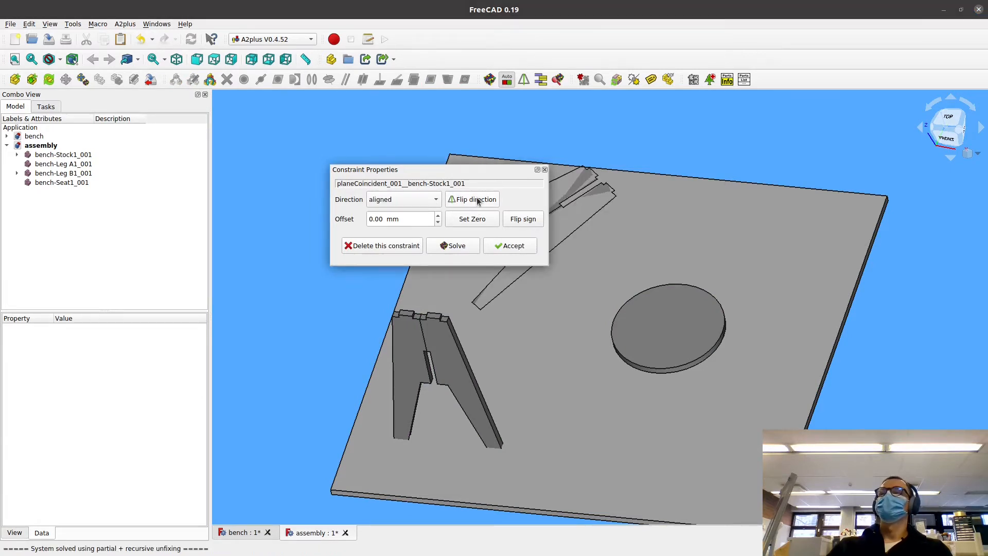
{"action": "left_click", "coordinate": [510, 246]}
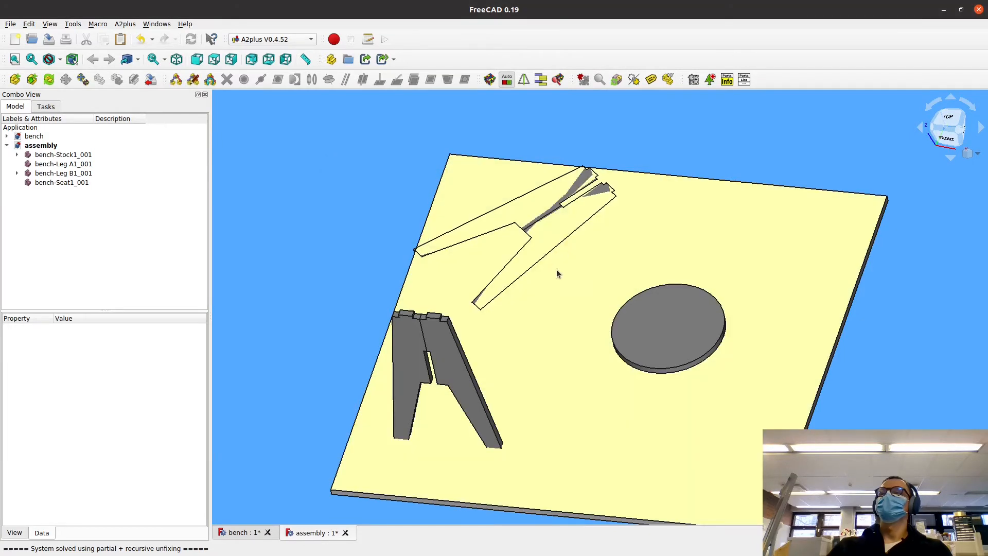
Constrain Leg A's broad front face plane-coincident with the stock sheet's top face, flipping the direction to aligned
{"action": "middle_click_drag", "start_coordinate": [557, 269], "coordinate": [502, 261]}
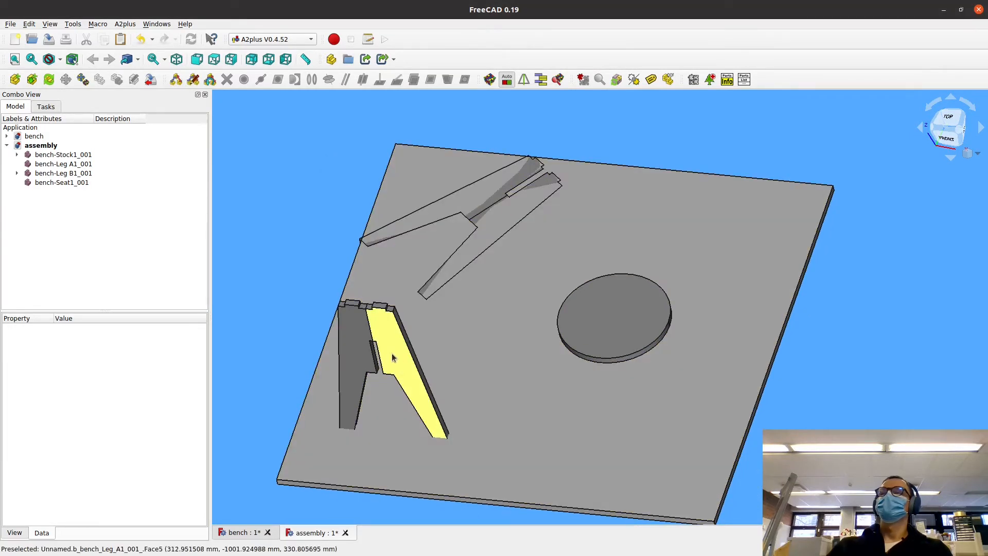
{"action": "left_click", "coordinate": [391, 353]}
{"action": "left_click", "coordinate": [486, 373], "text": "ctrl"}
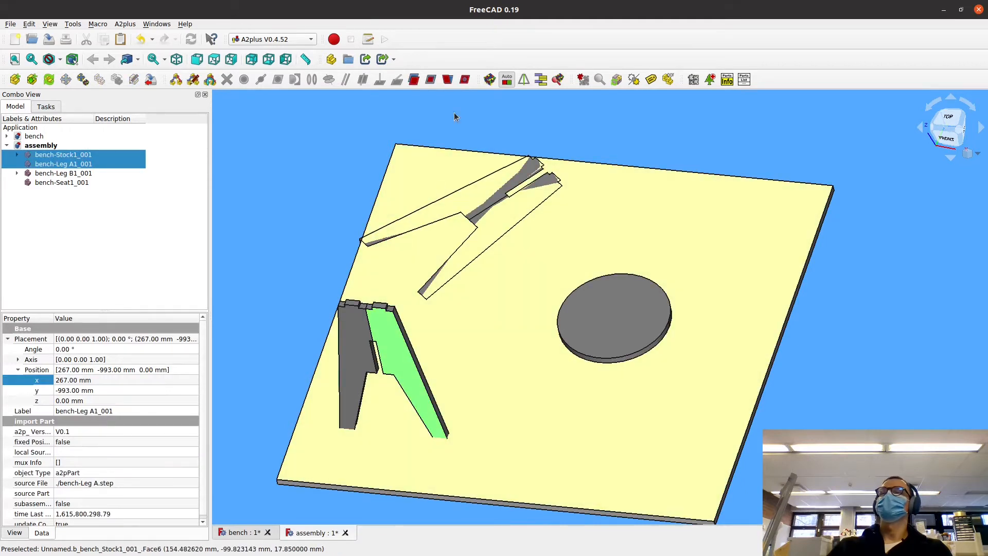
{"action": "left_click", "coordinate": [432, 80]}
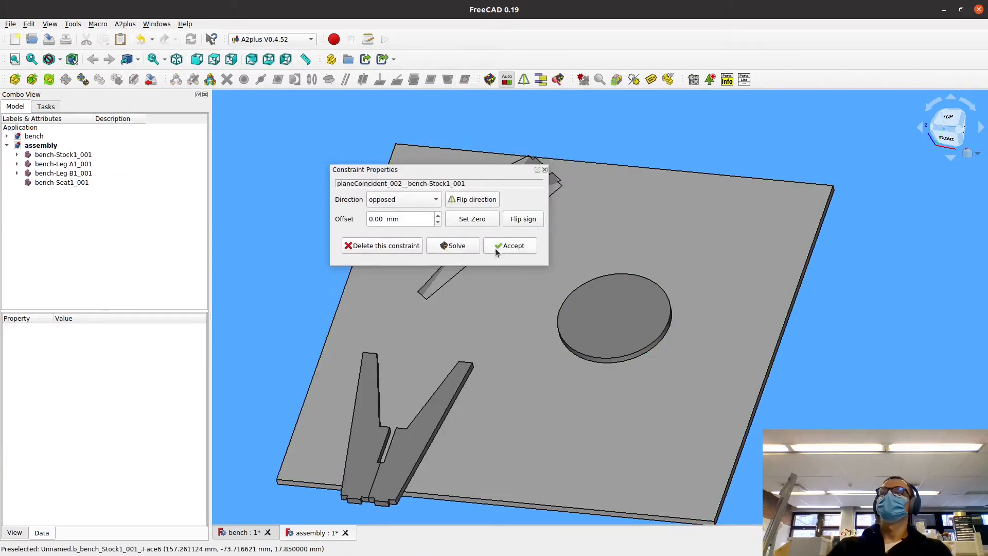
{"action": "left_click", "coordinate": [481, 201]}
{"action": "left_click", "coordinate": [513, 246]}
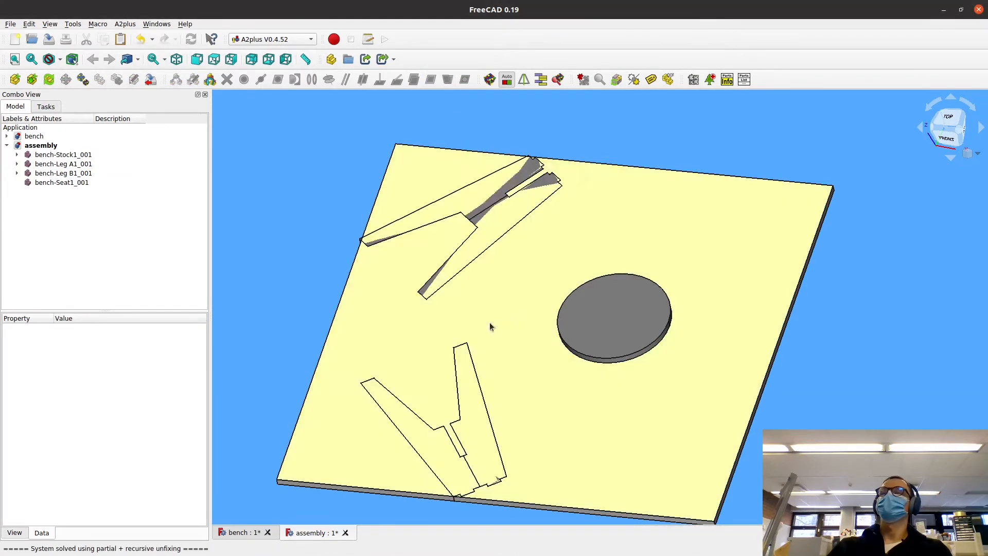
Constrain the seat's slotted underside plane-coincident with the stock sheet's top face, with aligned direction and 0 mm offset
{"action": "mouse_move", "coordinate": [654, 404]}
{"action": "middle_mouse_down"}
{"action": "mouse_move", "coordinate": [635, 342]}
{"action": "mouse_move", "coordinate": [707, 380]}
{"action": "mouse_move", "coordinate": [619, 376]}
{"action": "middle_mouse_up"}
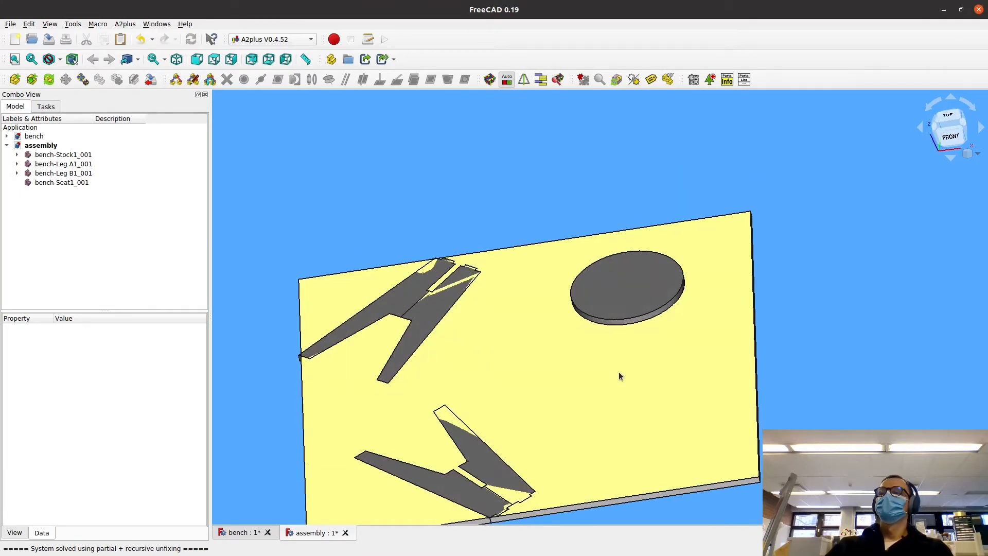
{"action": "middle_click_drag", "start_coordinate": [536, 385], "coordinate": [492, 440]}
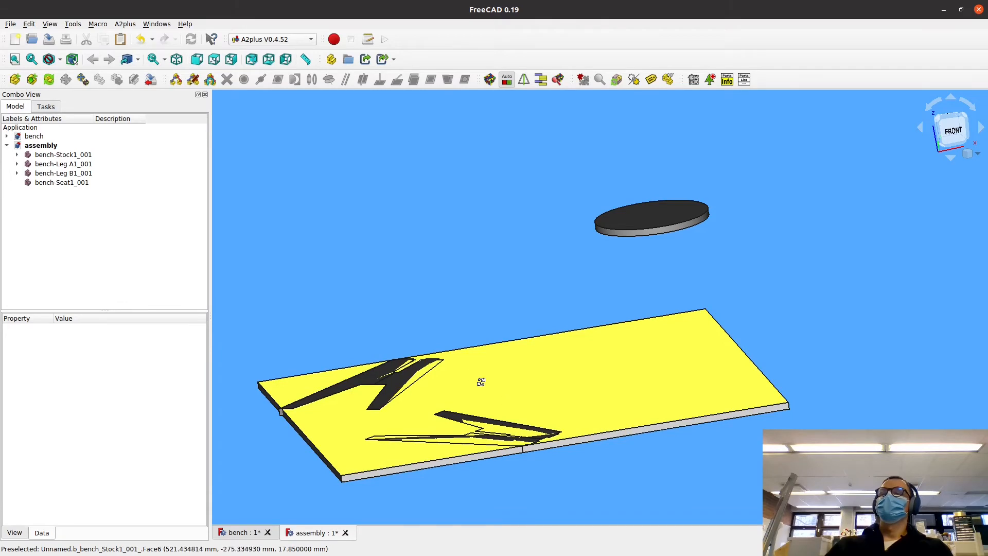
{"action": "middle_click_drag", "start_coordinate": [481, 381], "coordinate": [687, 285]}
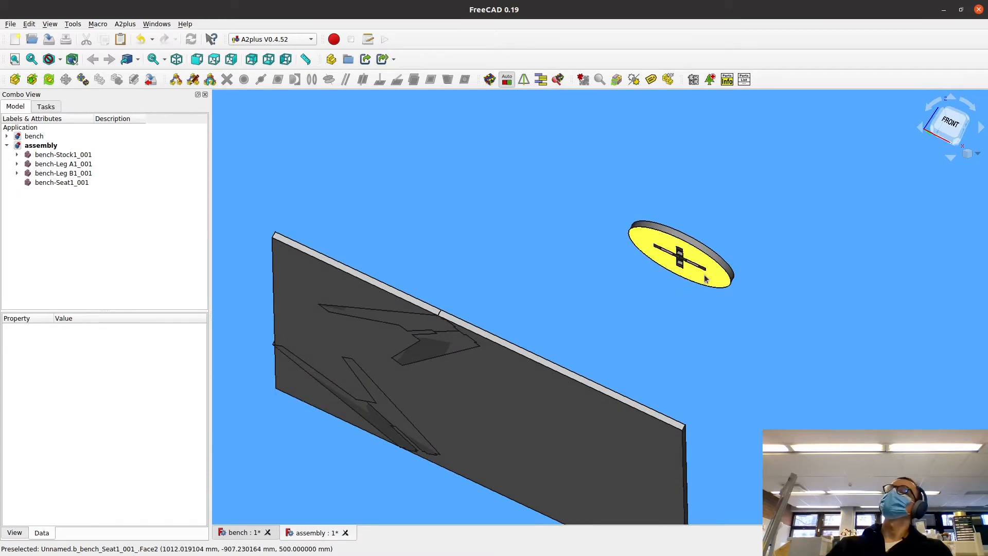
{"action": "left_click", "coordinate": [706, 279]}
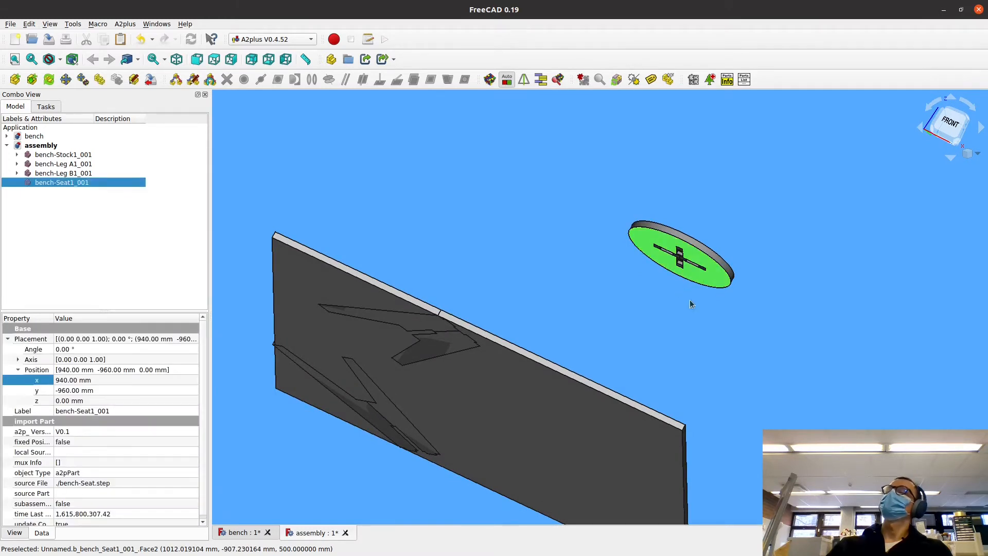
{"action": "middle_click_drag", "start_coordinate": [690, 304], "coordinate": [412, 229]}
{"action": "left_click", "coordinate": [548, 405], "text": "ctrl"}
{"action": "middle_click_drag", "start_coordinate": [532, 285], "coordinate": [764, 333]}
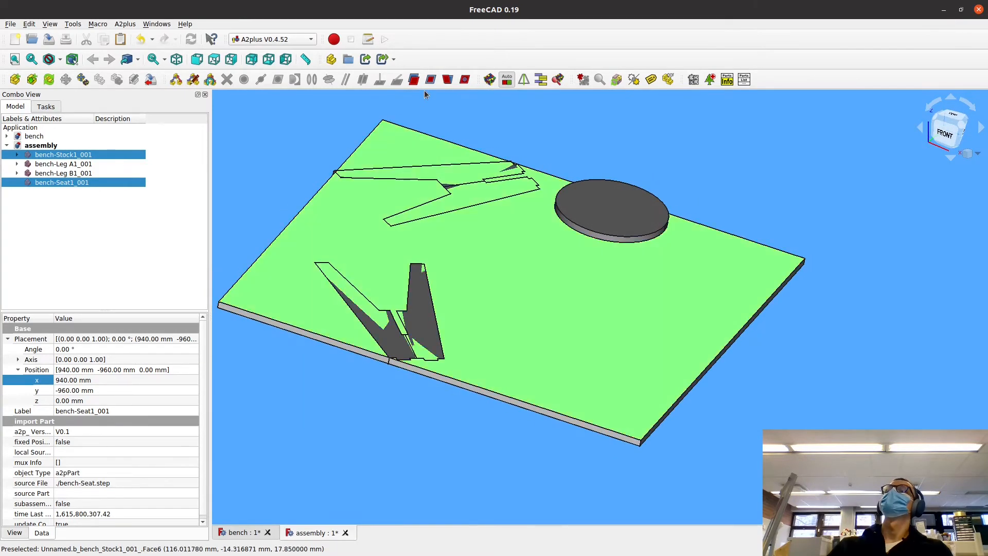
{"action": "left_click", "coordinate": [431, 79]}
{"action": "left_click", "coordinate": [468, 201]}
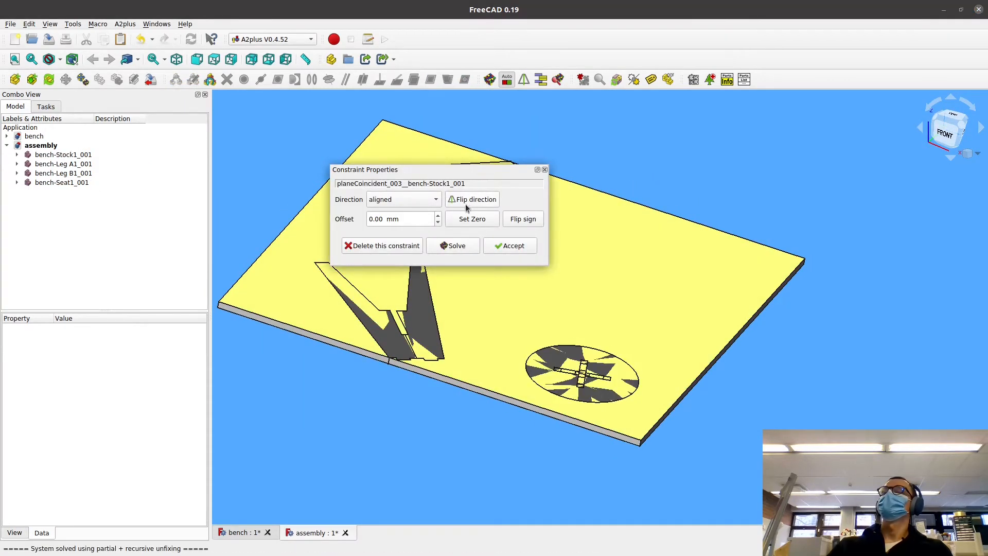
{"action": "left_click", "coordinate": [505, 247]}
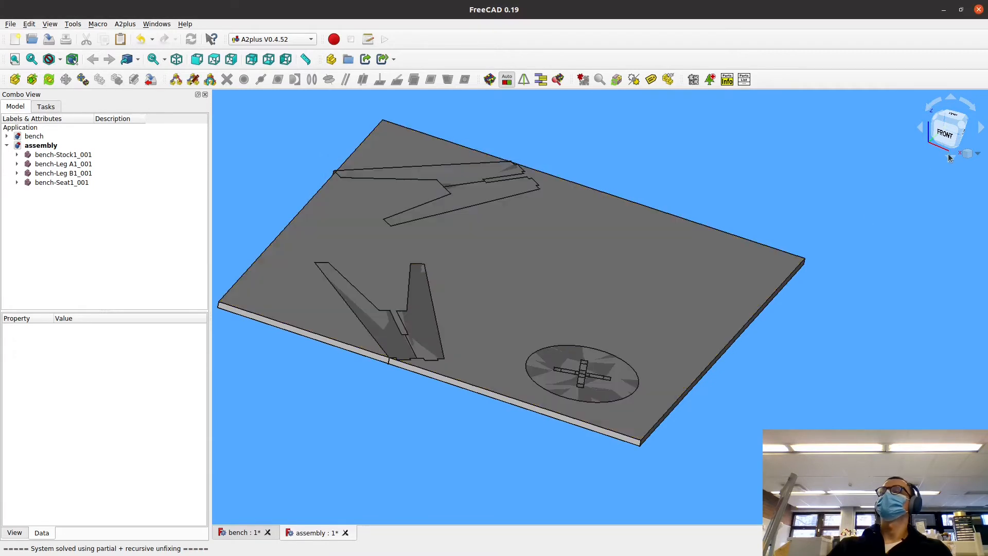
Examine from the top view how the flattened legs and seat are laid out on the stock sheet
{"action": "middle_click_drag", "start_coordinate": [782, 234], "coordinate": [915, 107]}
{"action": "left_click", "coordinate": [953, 116]}
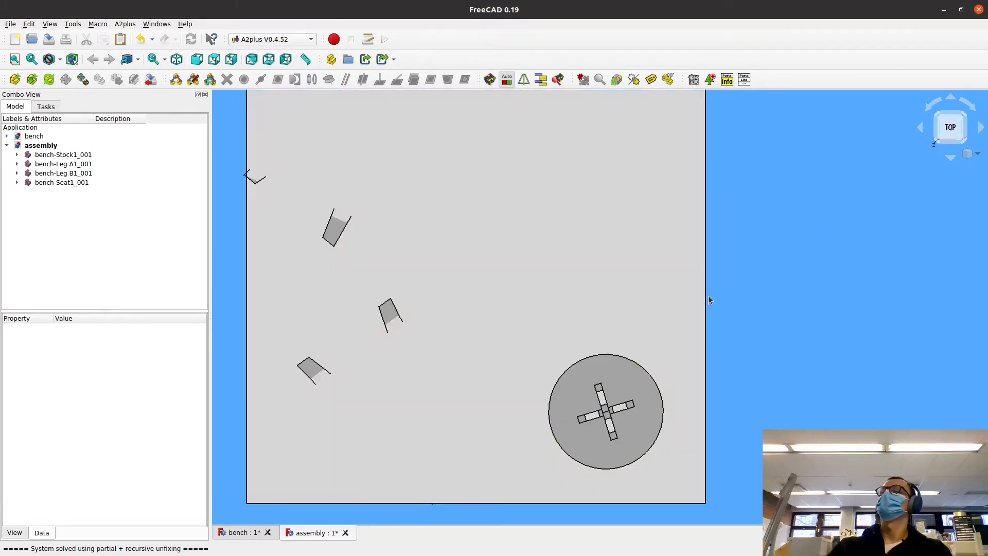
{"action": "scroll", "coordinate": [496, 333], "scroll_direction": "down", "scroll_amount": 4}
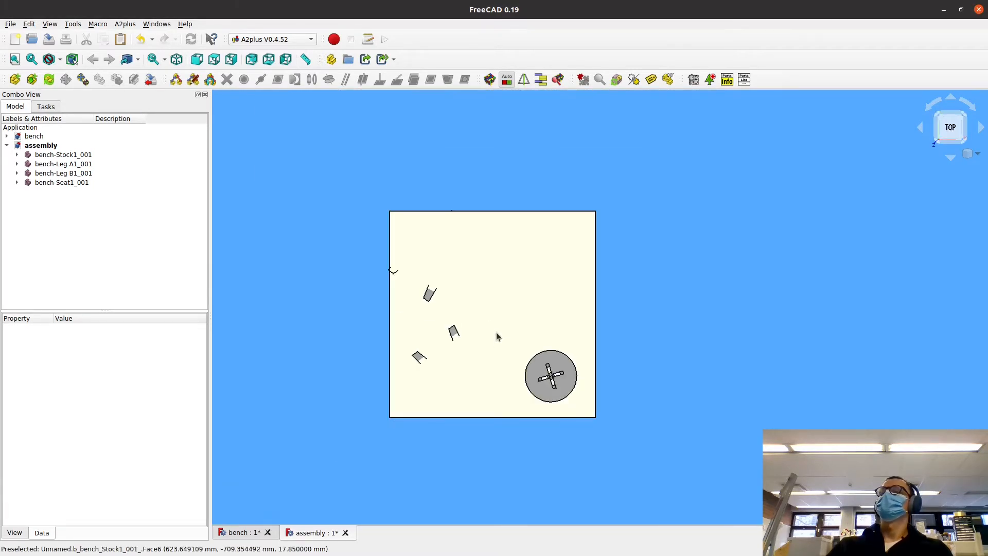
{"action": "scroll", "coordinate": [496, 332], "scroll_direction": "up", "scroll_amount": 3}
{"action": "left_click", "coordinate": [445, 331]}
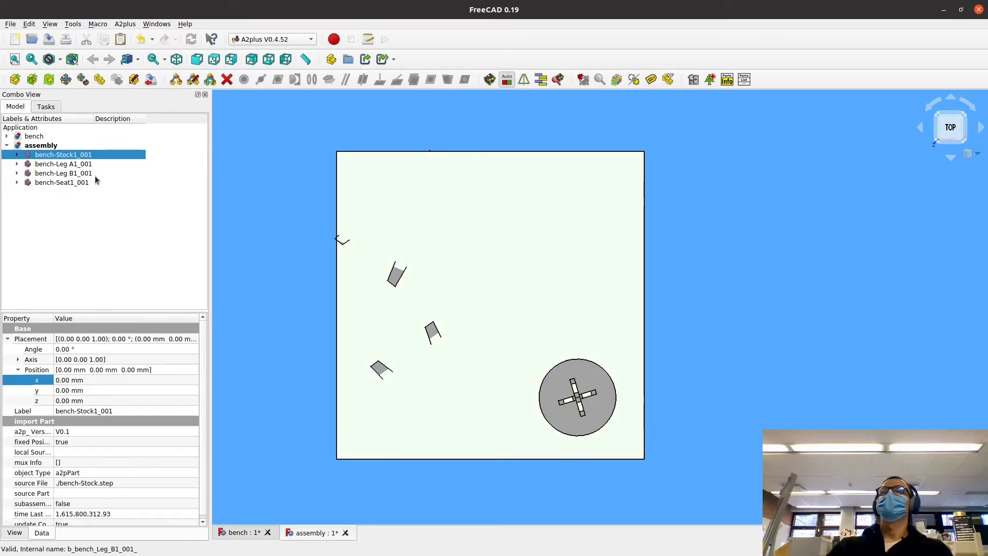
{"action": "right_click", "coordinate": [70, 154]}
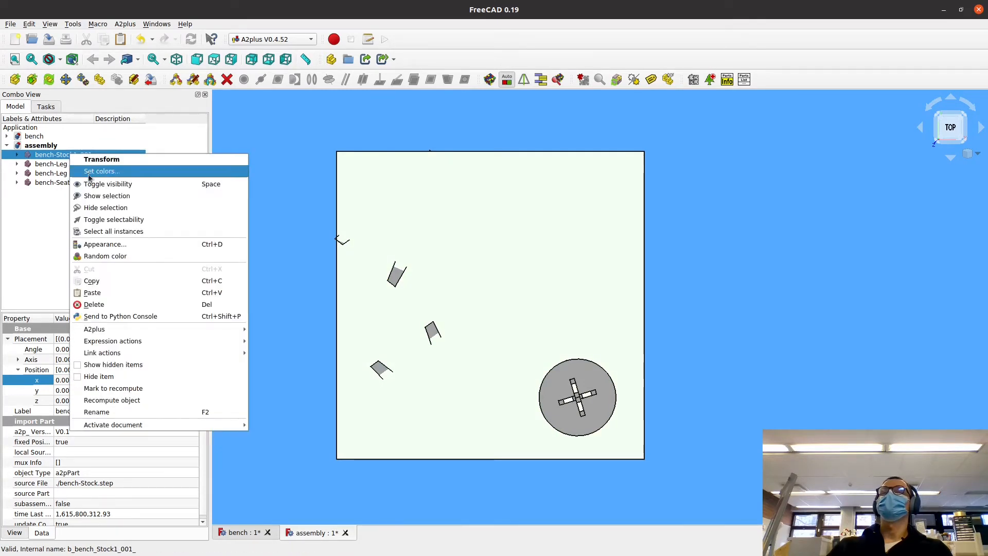
{"action": "left_click", "coordinate": [162, 219]}
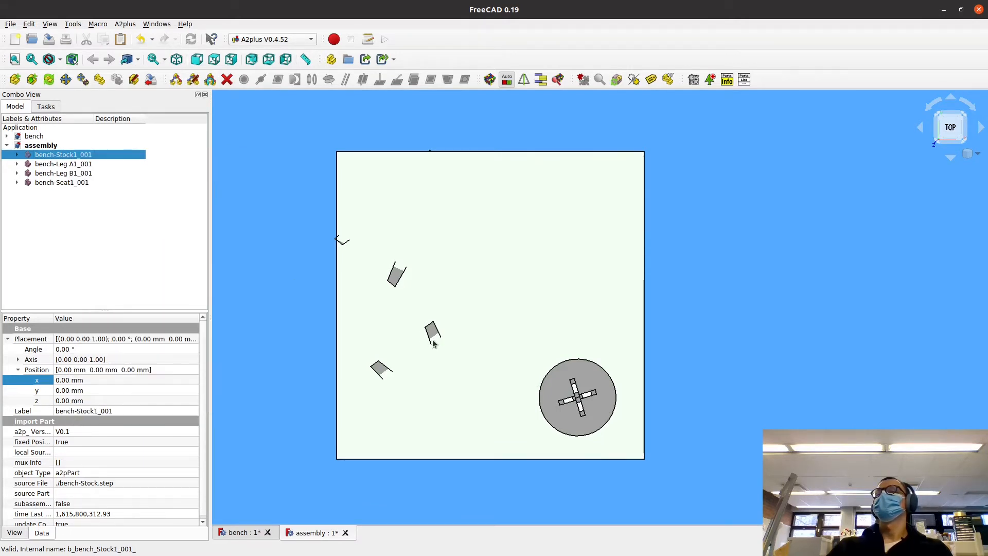
{"action": "left_click", "coordinate": [62, 164]}
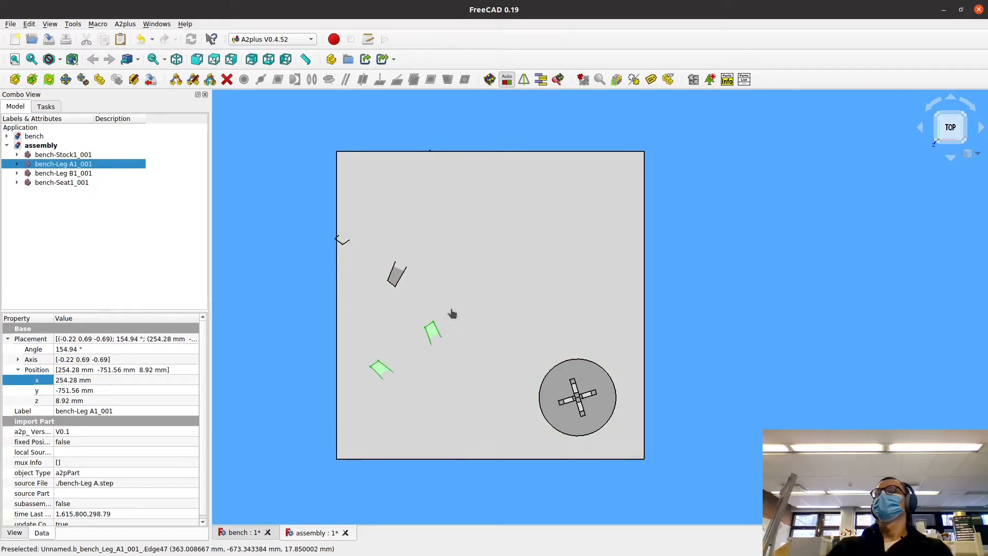
{"action": "left_click", "coordinate": [401, 336]}
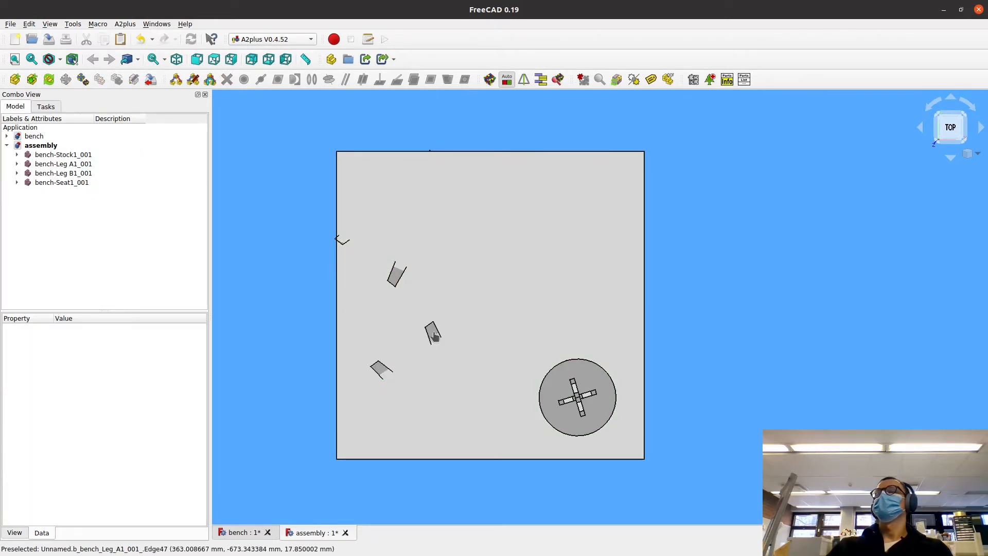
Translate Leg A about 62 mm diagonally inward, away from the stock sheet's lower-left corner
{"action": "left_click", "coordinate": [133, 165]}
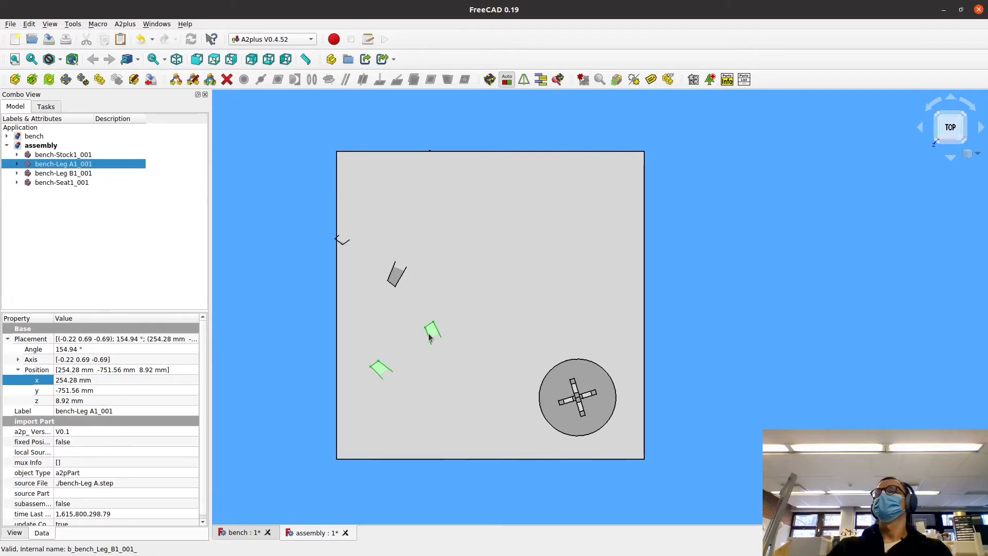
{"action": "right_click", "coordinate": [110, 166]}
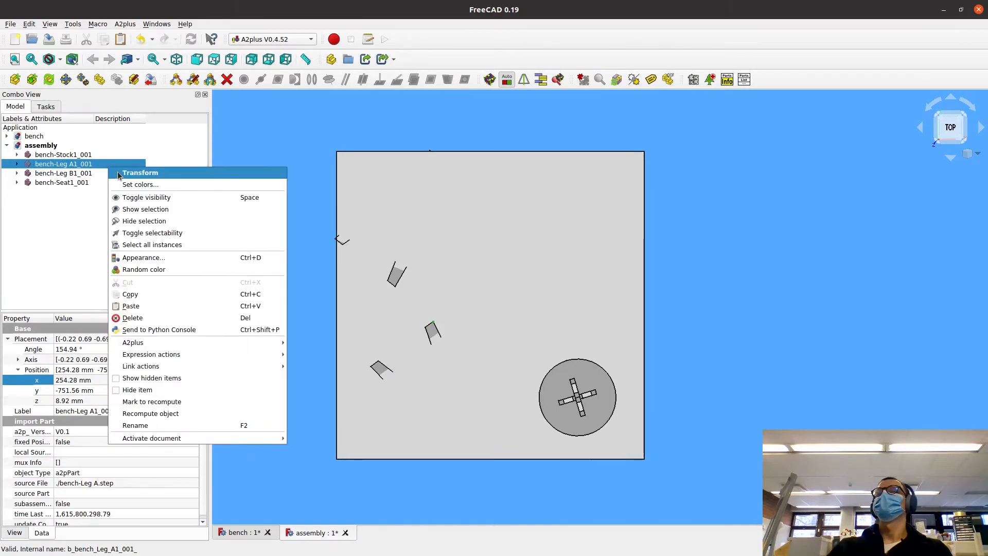
{"action": "left_click", "coordinate": [138, 173]}
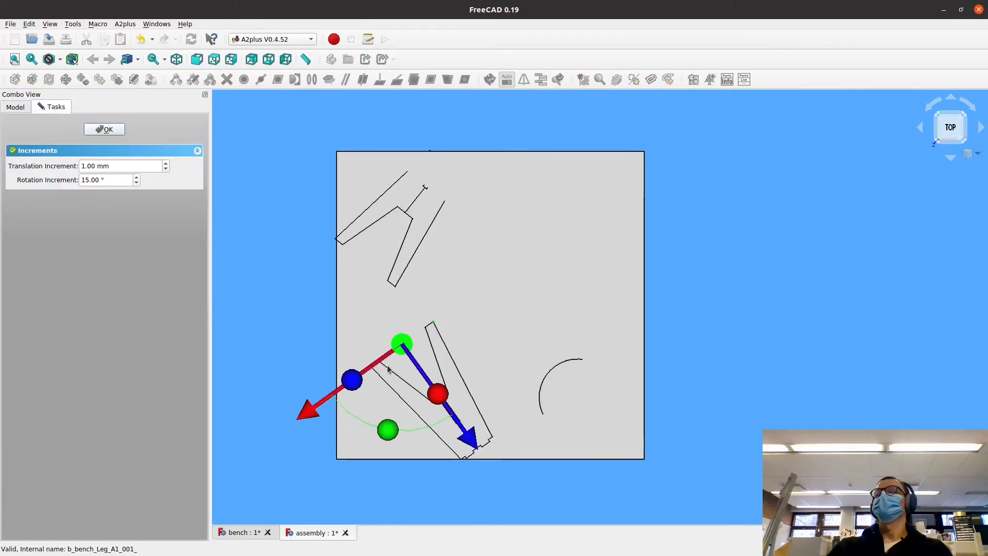
{"action": "left_click_drag", "start_coordinate": [305, 416], "coordinate": [273, 371]}
{"action": "left_click", "coordinate": [105, 129]}
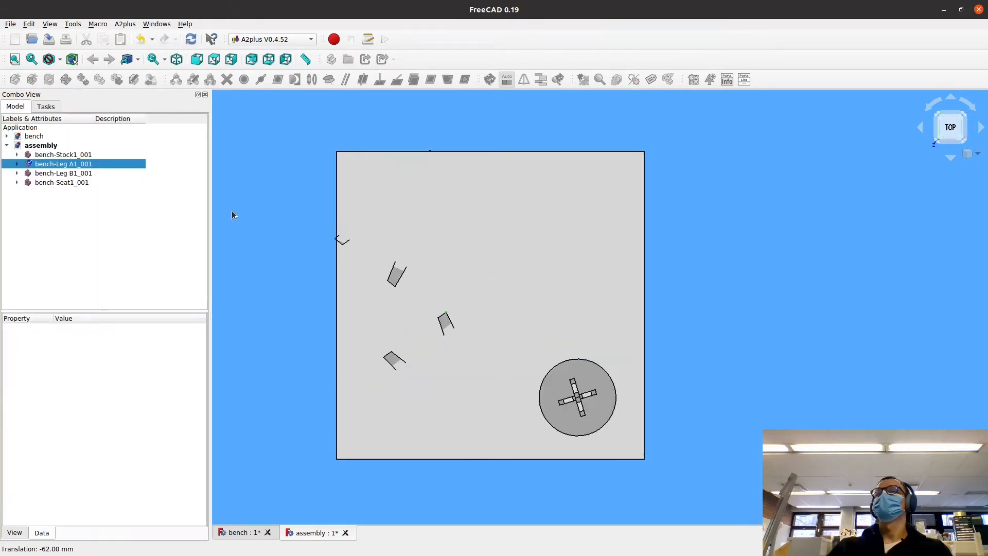
{"action": "left_click", "coordinate": [391, 368]}
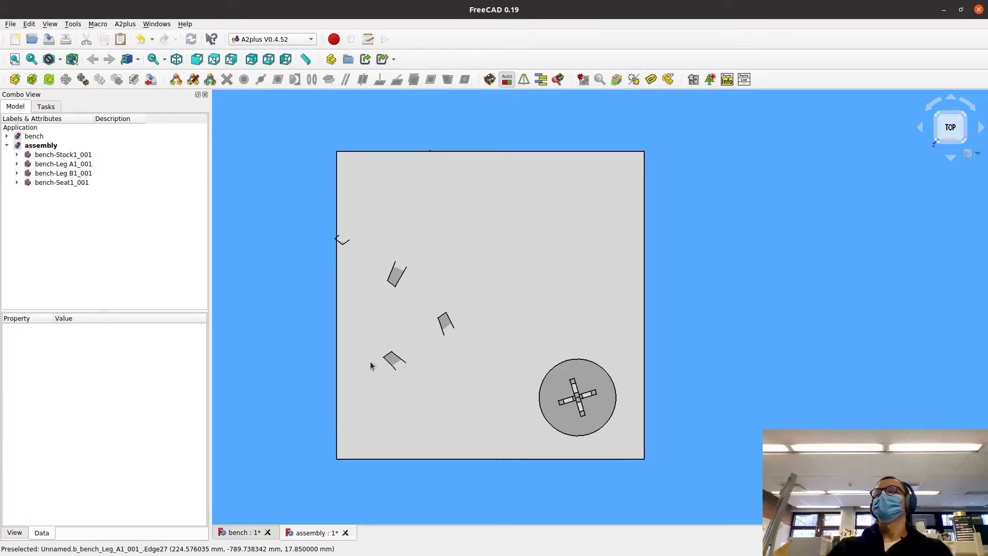
Constrain Leg A's long outer edge axis-parallel to the stock sheet's left side edge
{"action": "middle_click_drag", "start_coordinate": [356, 330], "coordinate": [396, 379]}
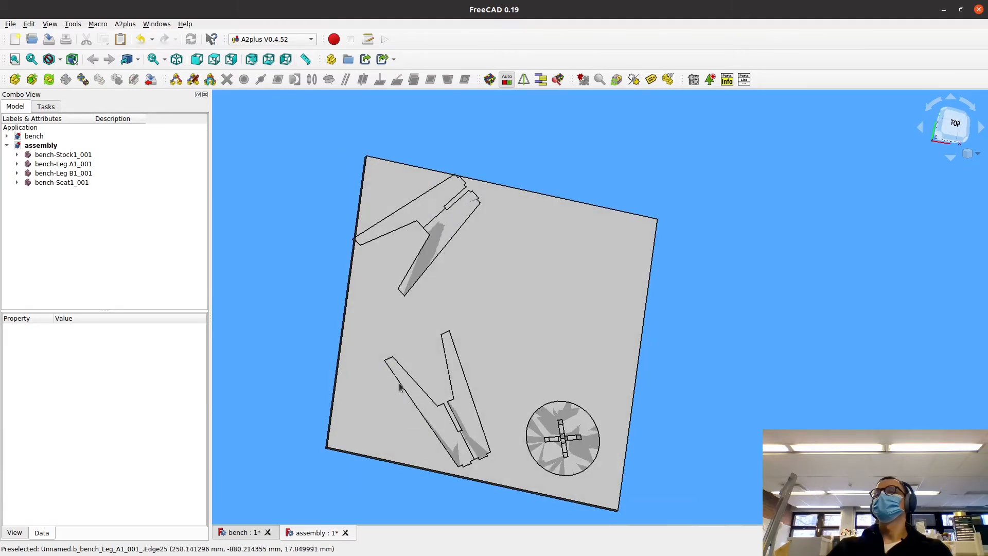
{"action": "left_click", "coordinate": [57, 154]}
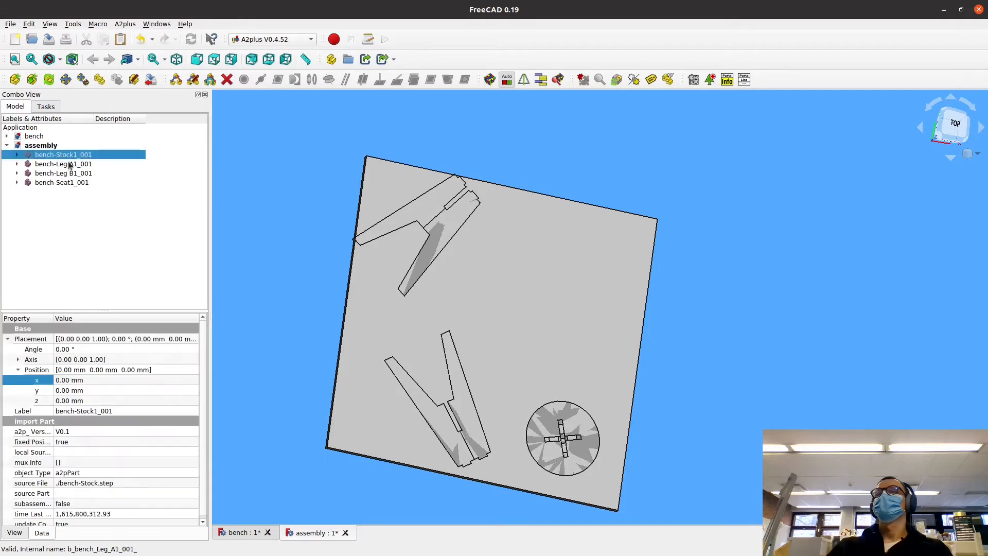
{"action": "right_click", "coordinate": [67, 157]}
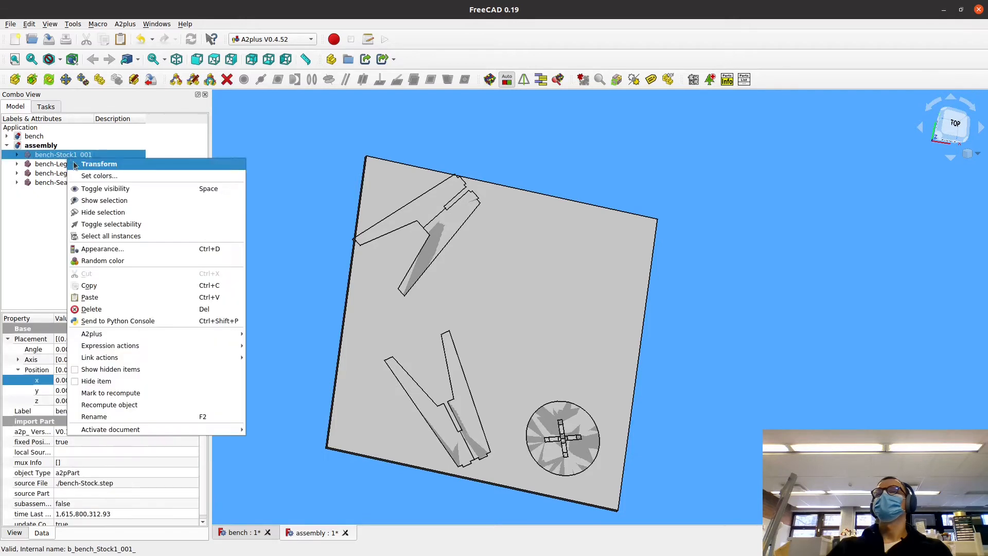
{"action": "left_click", "coordinate": [137, 226]}
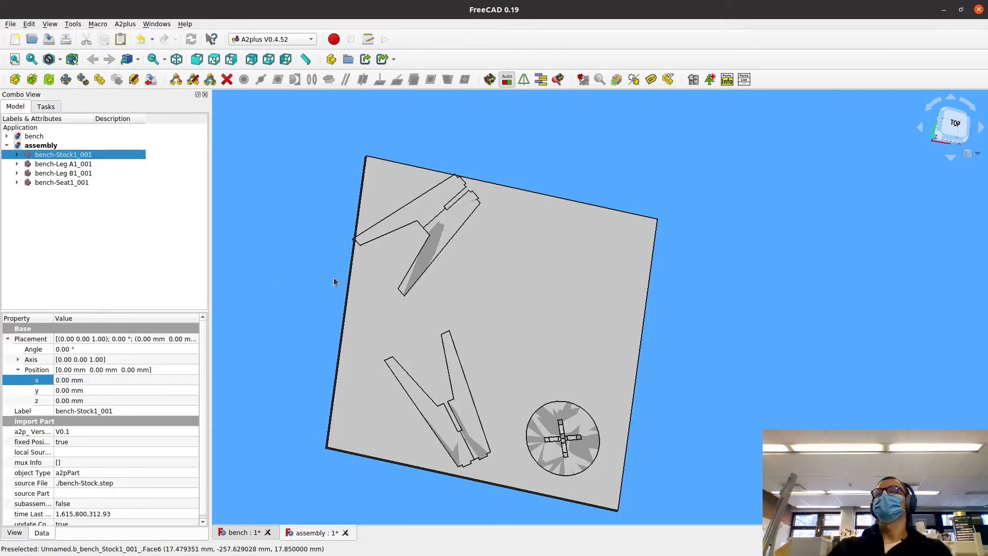
{"action": "left_click", "coordinate": [339, 357]}
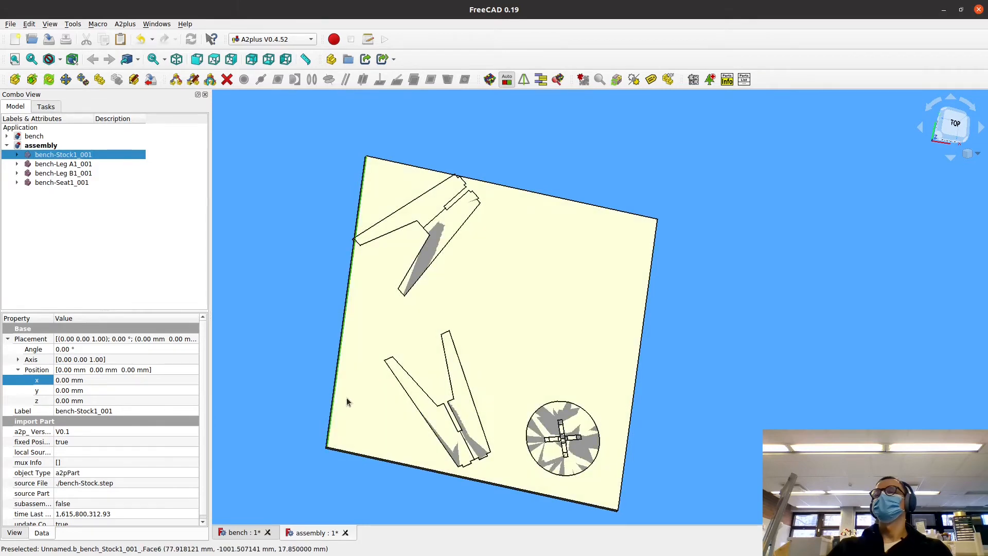
{"action": "scroll", "coordinate": [386, 404], "scroll_direction": "up", "scroll_amount": 4}
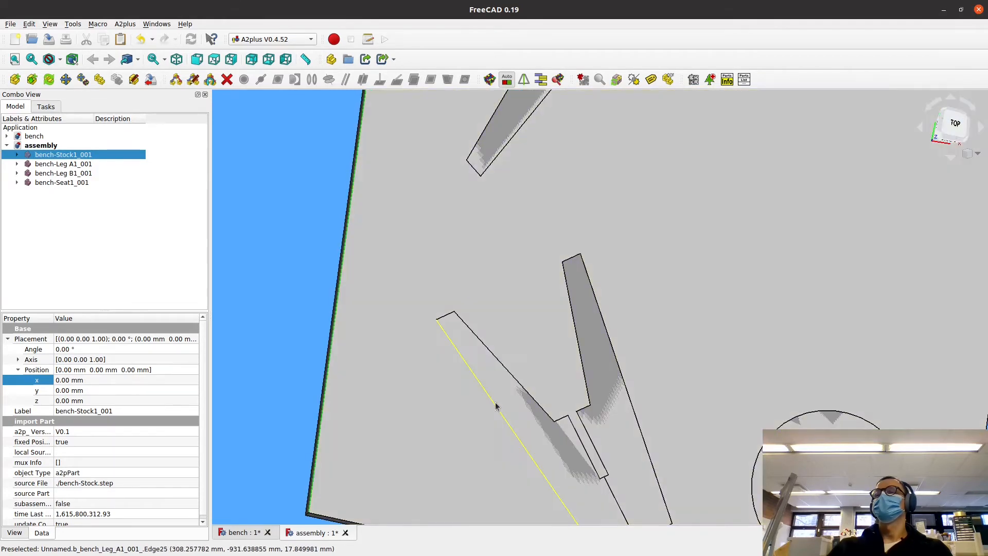
{"action": "left_click", "coordinate": [496, 404]}
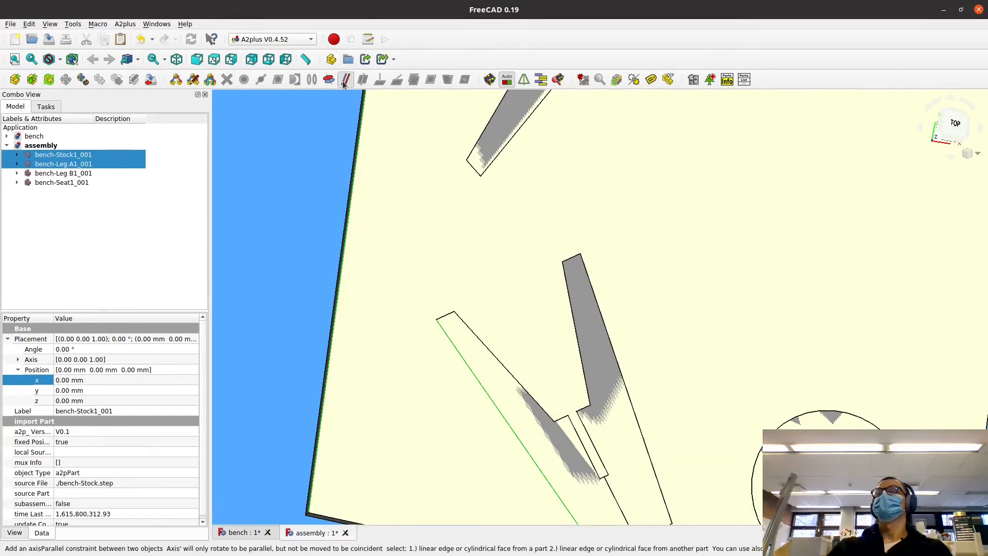
{"action": "left_click", "coordinate": [345, 80]}
{"action": "left_click", "coordinate": [490, 227]}
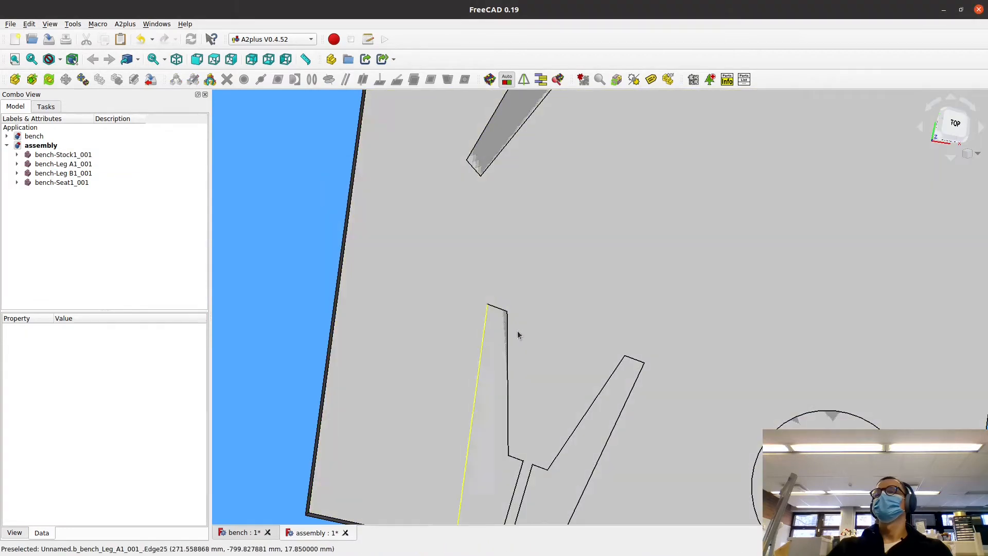
Transform Leg A fully inside the stock sheet's lower-left corner, at about X 230 mm and Y -619 mm
{"action": "scroll", "coordinate": [515, 319], "scroll_direction": "down", "scroll_amount": 6}
{"action": "scroll", "coordinate": [433, 319], "scroll_direction": "up", "scroll_amount": 4}
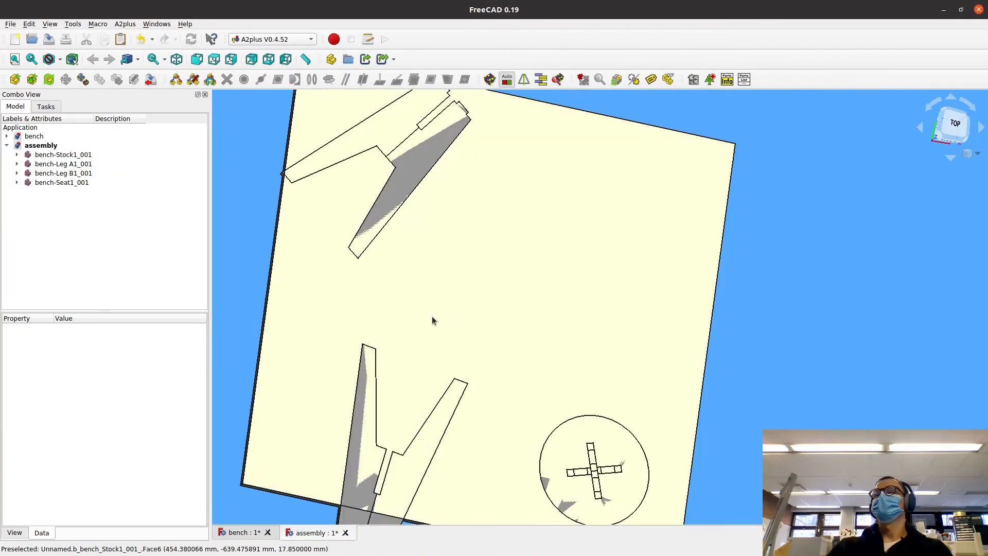
{"action": "scroll", "coordinate": [430, 317], "scroll_direction": "down", "scroll_amount": 2}
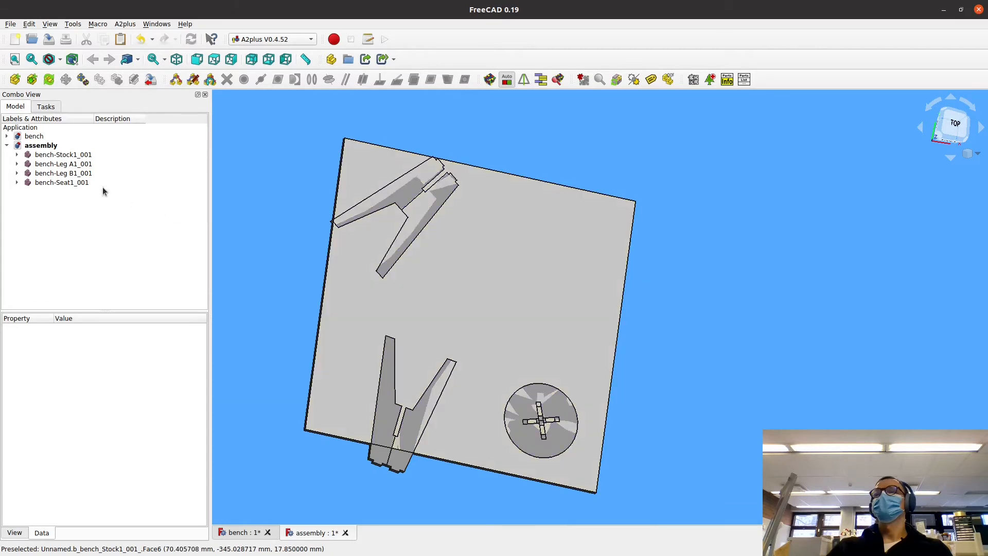
{"action": "left_click", "coordinate": [65, 165]}
{"action": "right_click", "coordinate": [67, 165]}
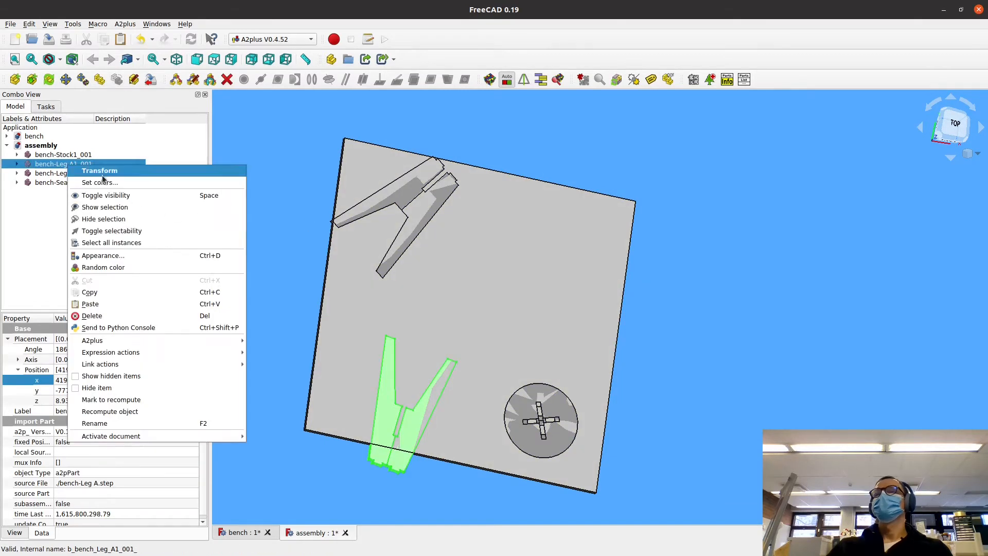
{"action": "left_click", "coordinate": [115, 172]}
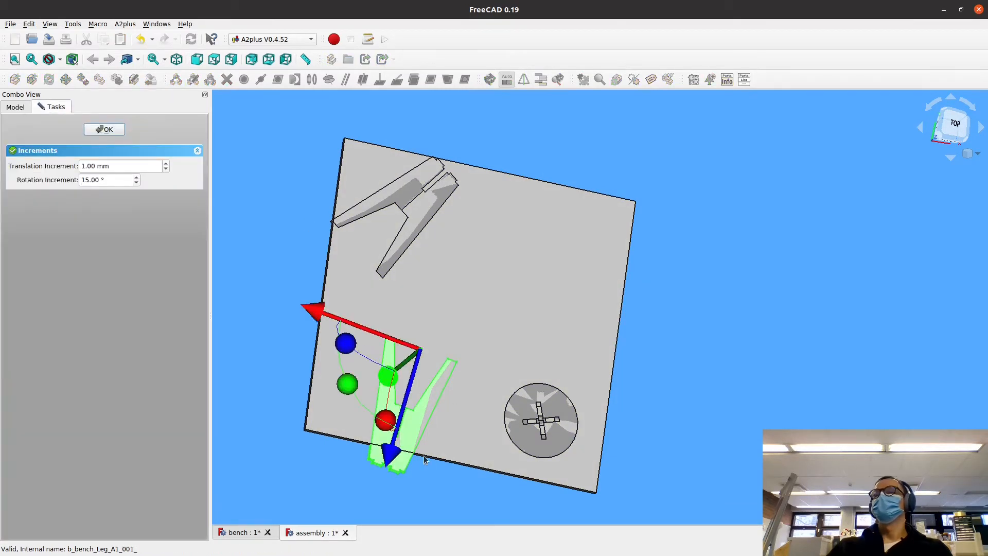
{"action": "left_click_drag", "start_coordinate": [389, 456], "coordinate": [400, 418]}
{"action": "left_click_drag", "start_coordinate": [315, 275], "coordinate": [278, 257]}
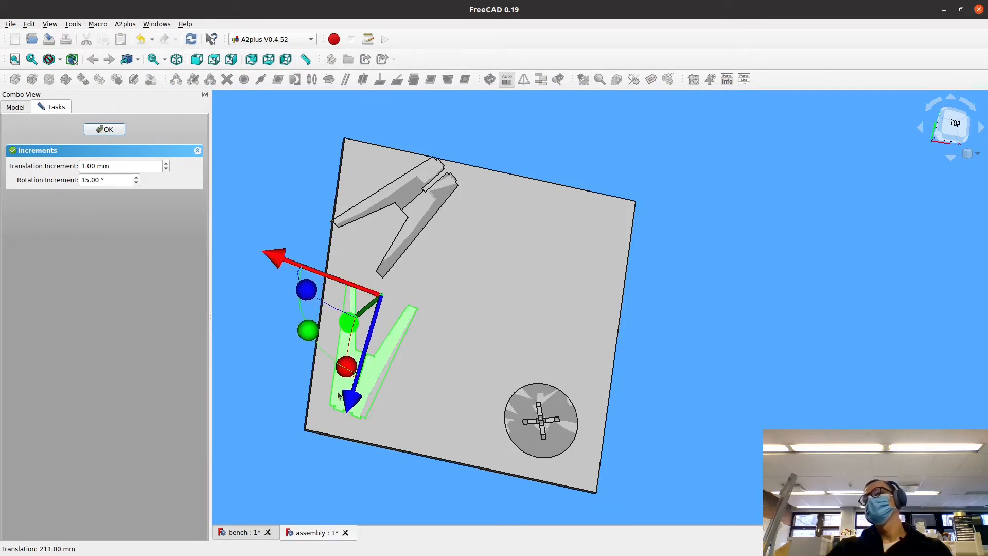
{"action": "left_click_drag", "start_coordinate": [351, 402], "coordinate": [350, 409]}
{"action": "left_click", "coordinate": [107, 128]}
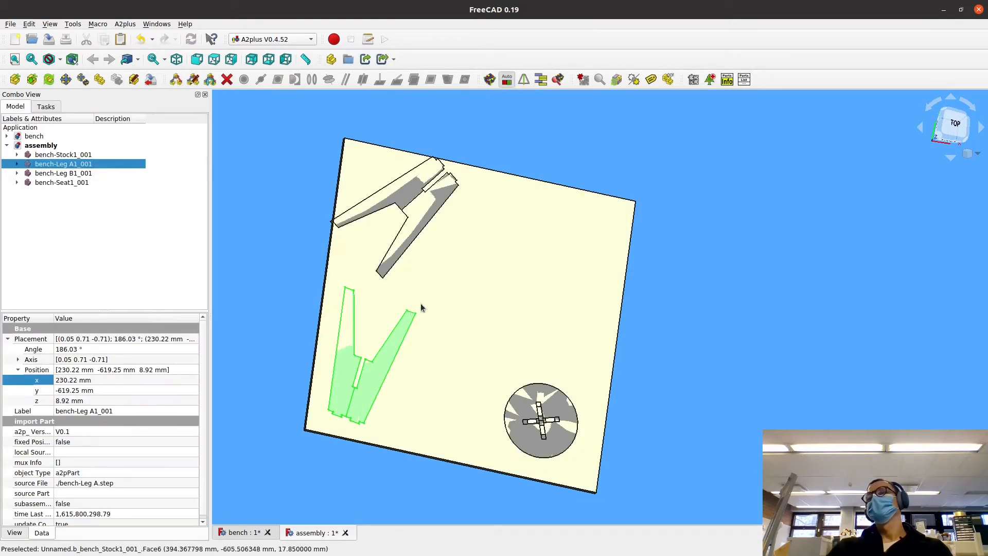
Constrain Leg B's long outer edge axis-parallel to Leg A's outer edge facing the sheet's interior, with opposed direction
{"action": "middle_click_drag", "start_coordinate": [421, 304], "coordinate": [366, 314]}
{"action": "left_click", "coordinate": [330, 198]}
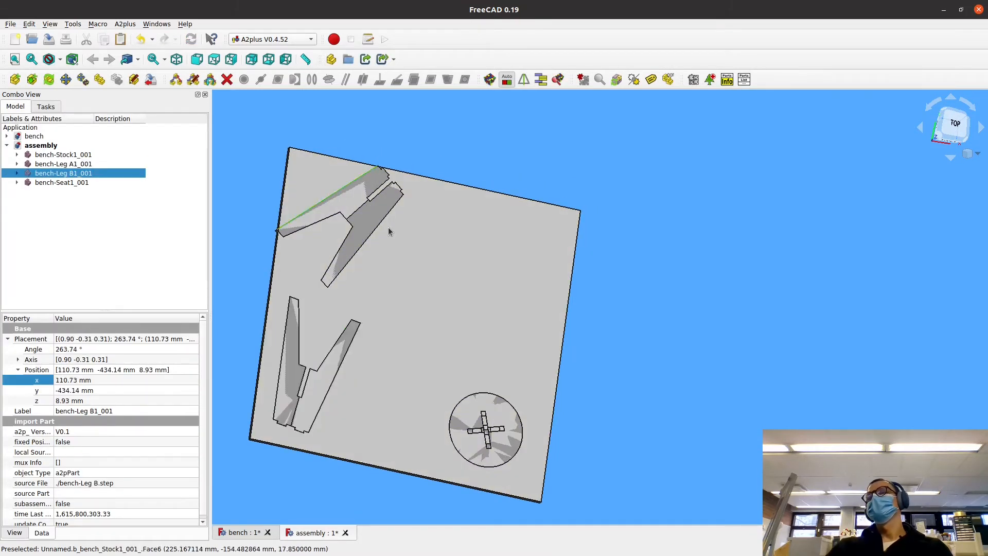
{"action": "left_click", "coordinate": [338, 376], "text": "ctrl"}
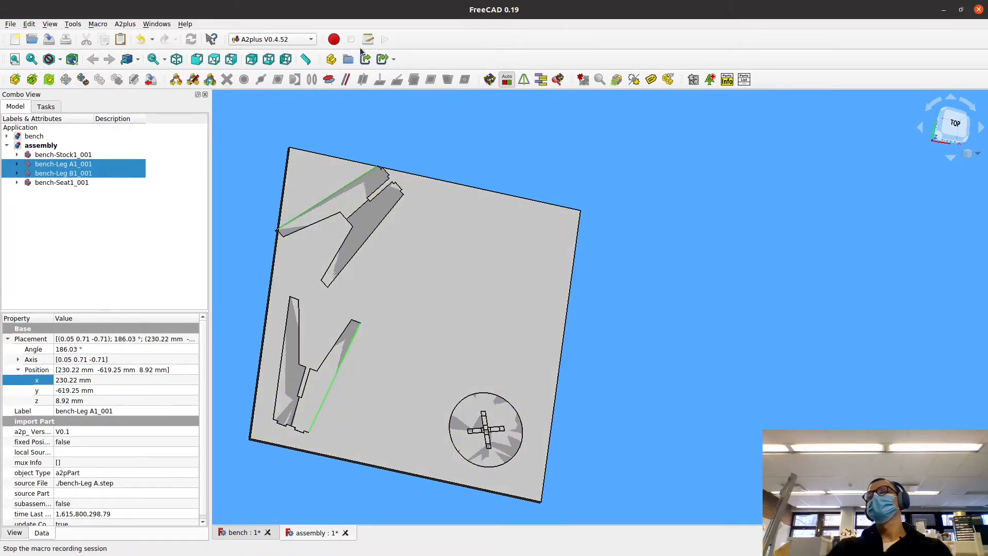
{"action": "left_click", "coordinate": [345, 79]}
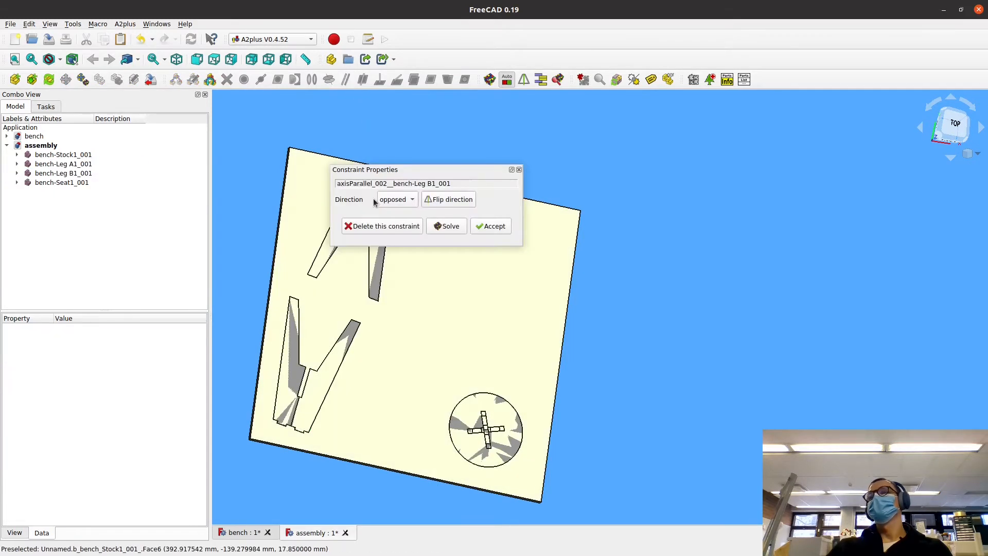
{"action": "left_click", "coordinate": [492, 226]}
Transform Leg B down the stock sheet so it nests closely beside Leg A without overlapping it
{"action": "left_click", "coordinate": [59, 174]}
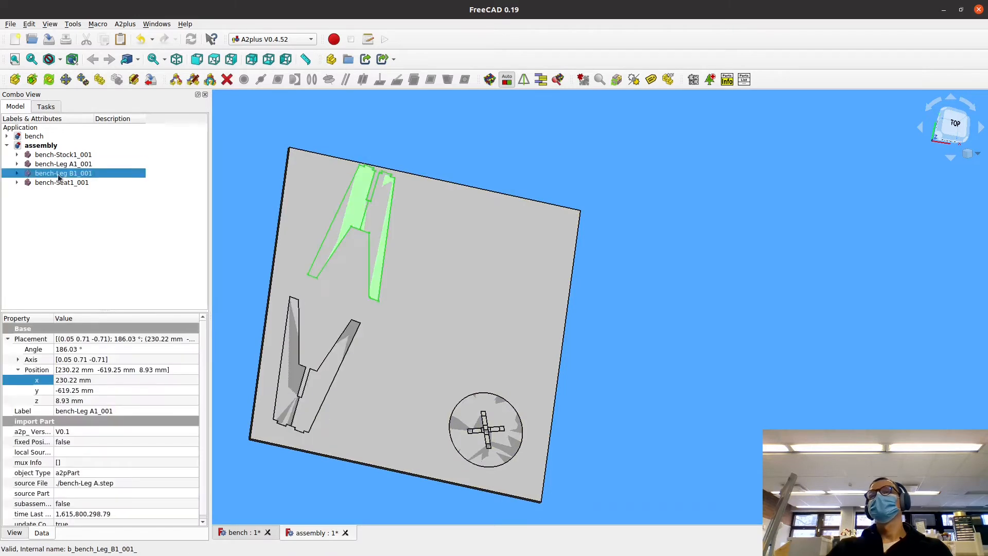
{"action": "right_click", "coordinate": [58, 176]}
{"action": "left_click", "coordinate": [82, 181]}
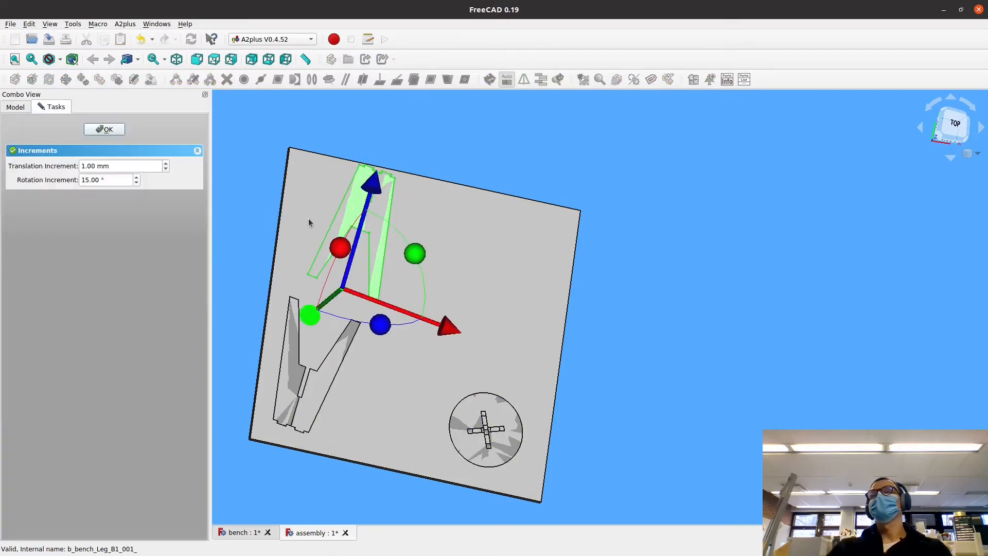
{"action": "left_click", "coordinate": [386, 219]}
{"action": "left_click_drag", "start_coordinate": [440, 331], "coordinate": [511, 357]}
{"action": "left_click_drag", "start_coordinate": [443, 214], "coordinate": [404, 346]}
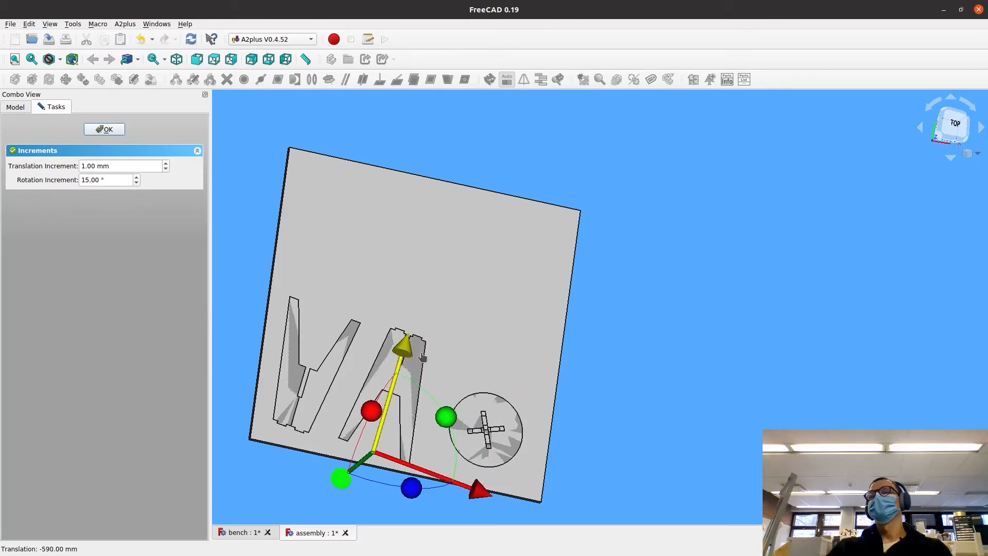
{"action": "left_click_drag", "start_coordinate": [471, 494], "coordinate": [461, 491]}
{"action": "left_click_drag", "start_coordinate": [389, 356], "coordinate": [395, 348]}
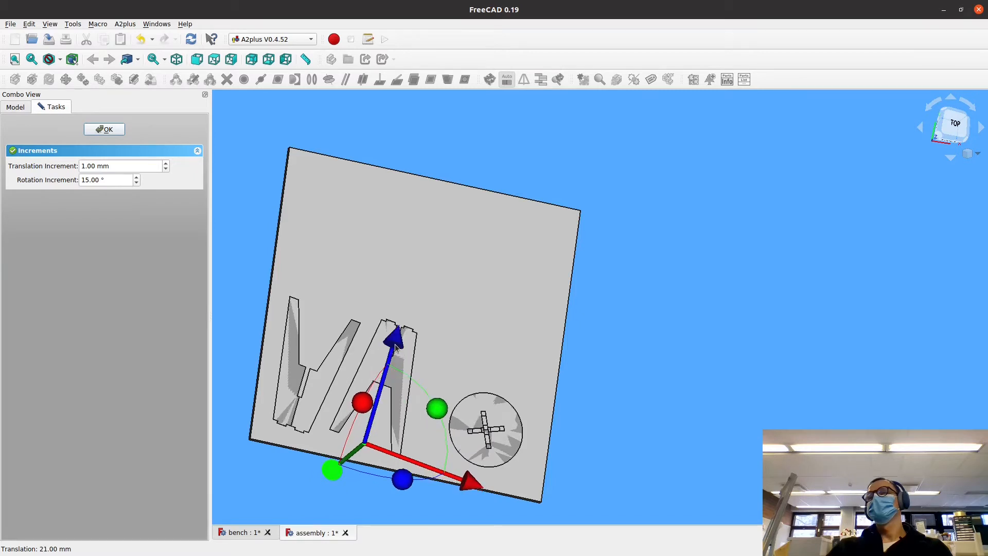
{"action": "left_click", "coordinate": [104, 129]}
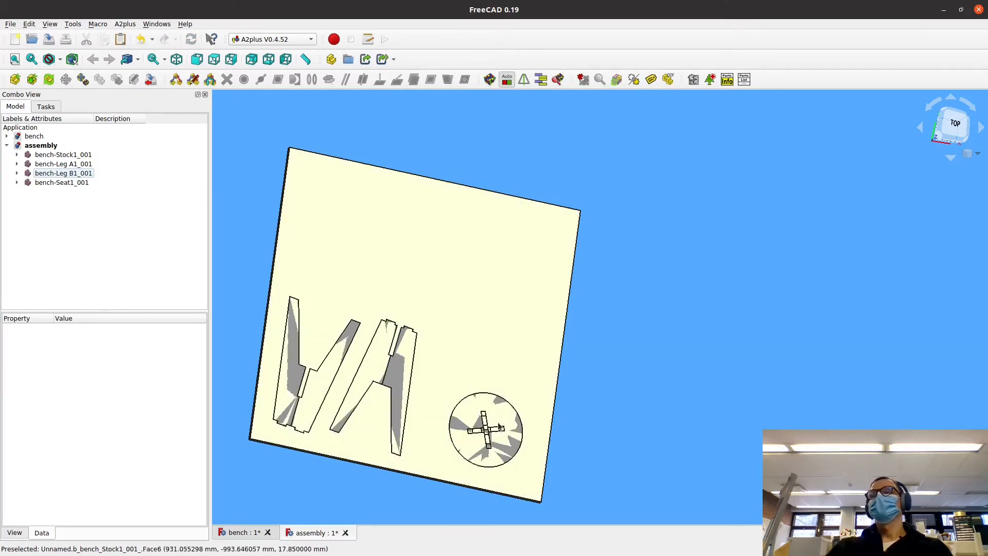
Transform the round seat so it sits close beside Leg B, inside the stock sheet's lower edge
{"action": "right_click", "coordinate": [50, 184]}
{"action": "left_click", "coordinate": [98, 192]}
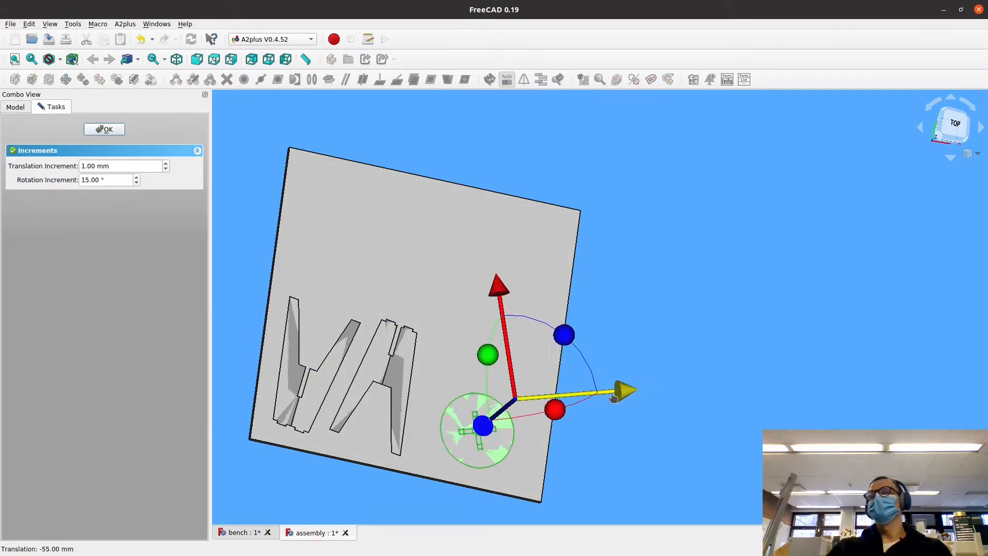
{"action": "left_click_drag", "start_coordinate": [614, 396], "coordinate": [597, 387]}
{"action": "left_click_drag", "start_coordinate": [488, 290], "coordinate": [479, 280]}
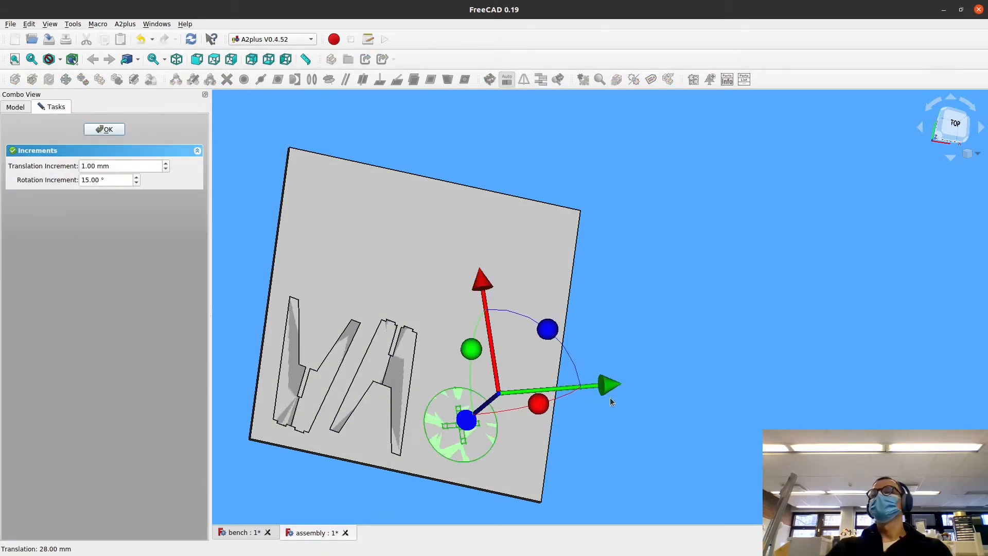
{"action": "left_click_drag", "start_coordinate": [610, 397], "coordinate": [596, 392]}
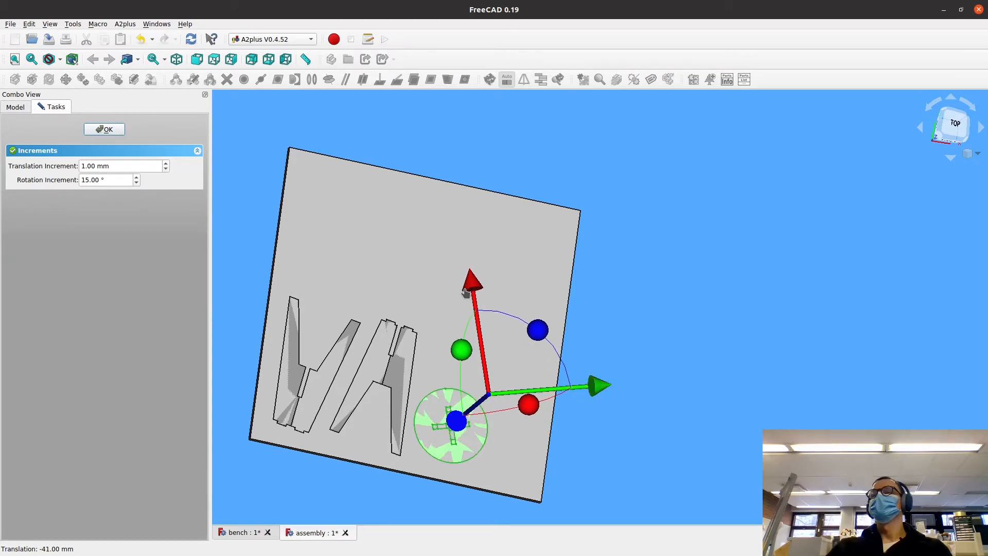
{"action": "left_click_drag", "start_coordinate": [466, 292], "coordinate": [467, 299]}
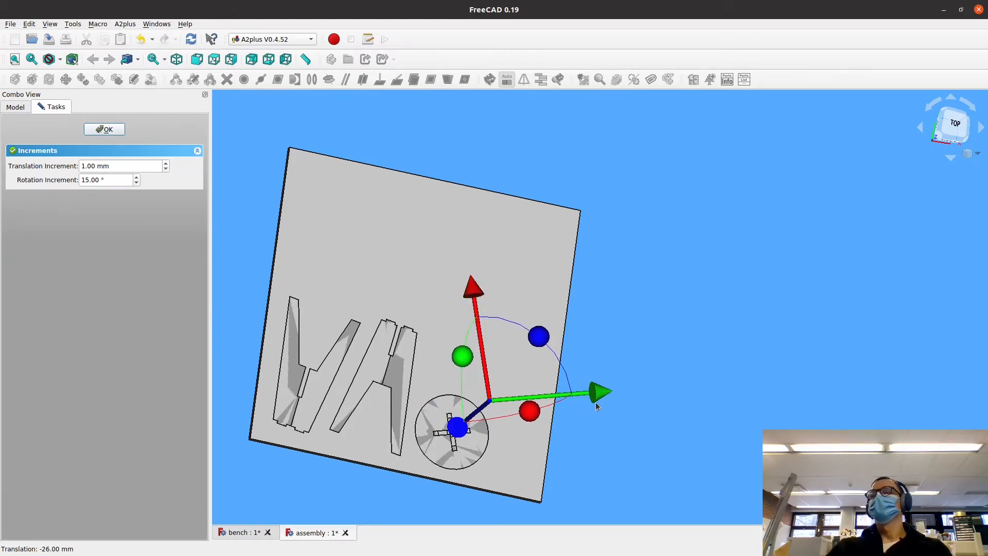
{"action": "left_click_drag", "start_coordinate": [598, 395], "coordinate": [602, 398]}
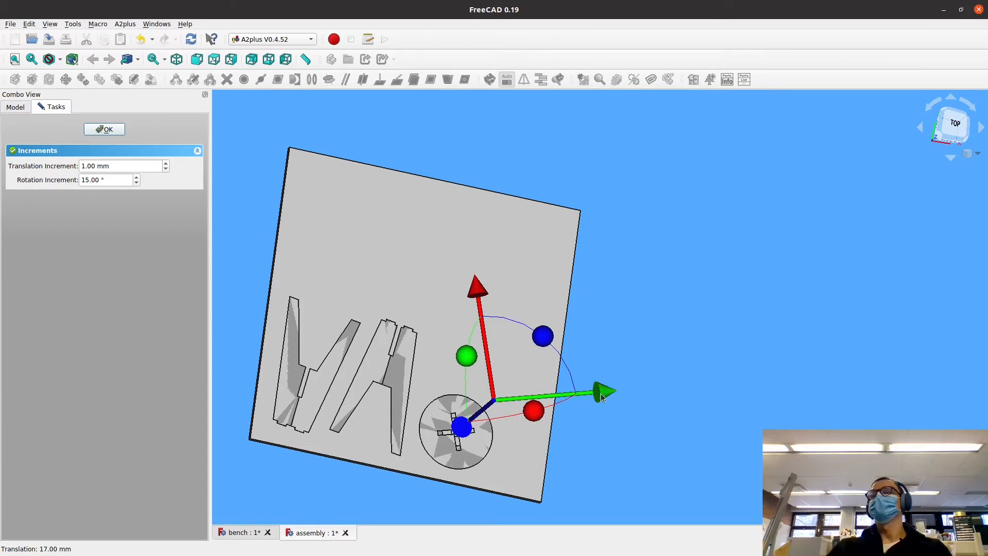
{"action": "left_click", "coordinate": [107, 131]}
Save the nested assembly and switch to the Path workbench
{"action": "middle_click_drag", "start_coordinate": [451, 307], "coordinate": [639, 309]}
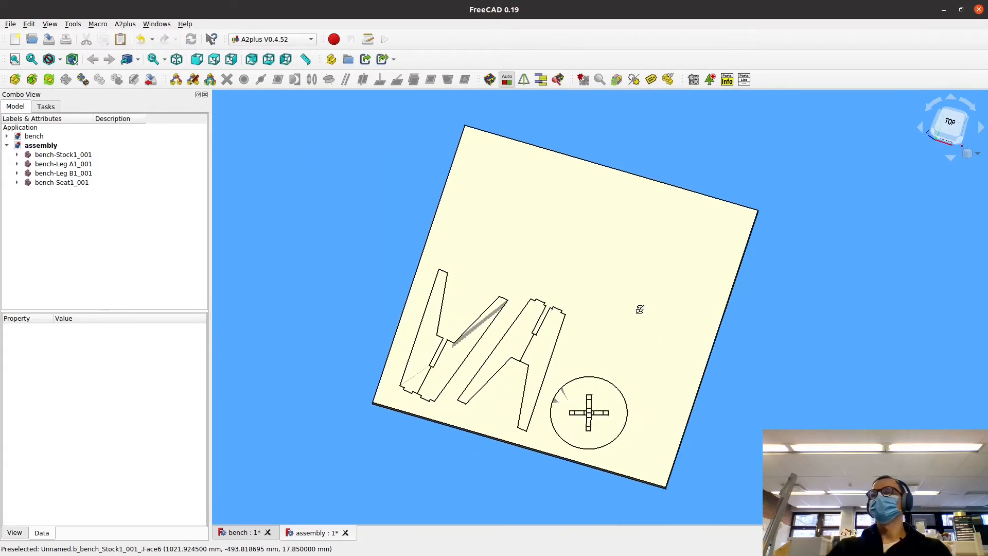
{"action": "key", "text": "ctrl+s"}
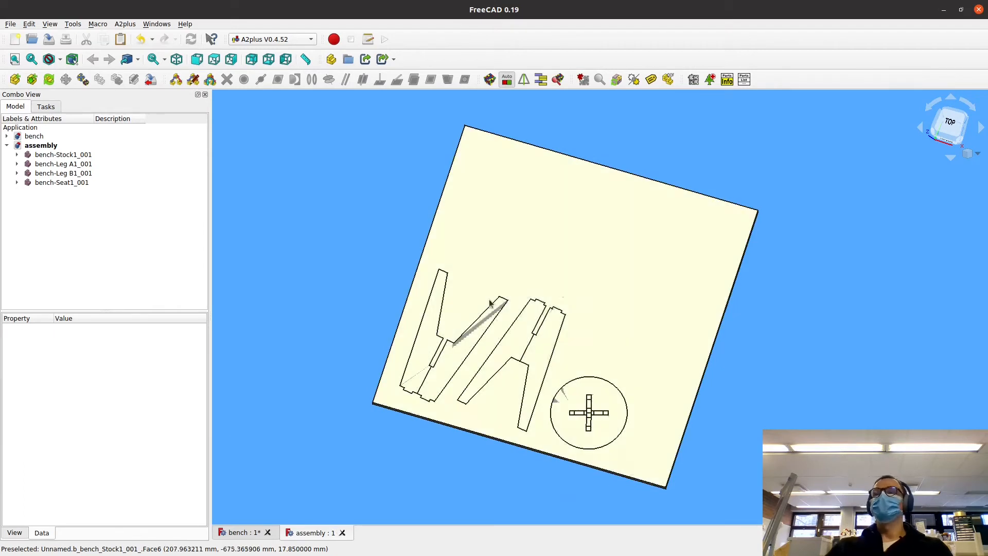
{"action": "middle_click_drag", "start_coordinate": [557, 290], "coordinate": [543, 303]}
{"action": "left_click", "coordinate": [291, 39]}
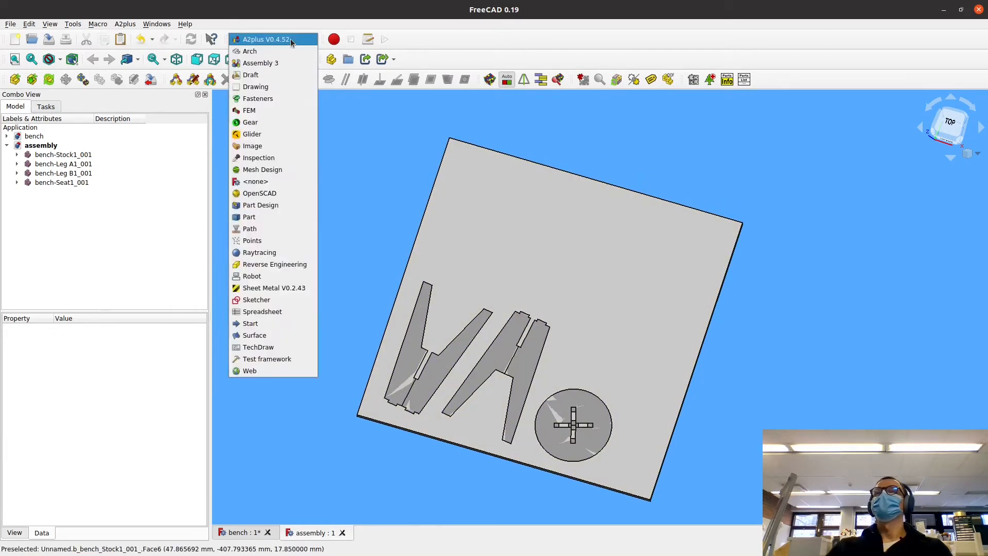
{"action": "left_click", "coordinate": [286, 225]}
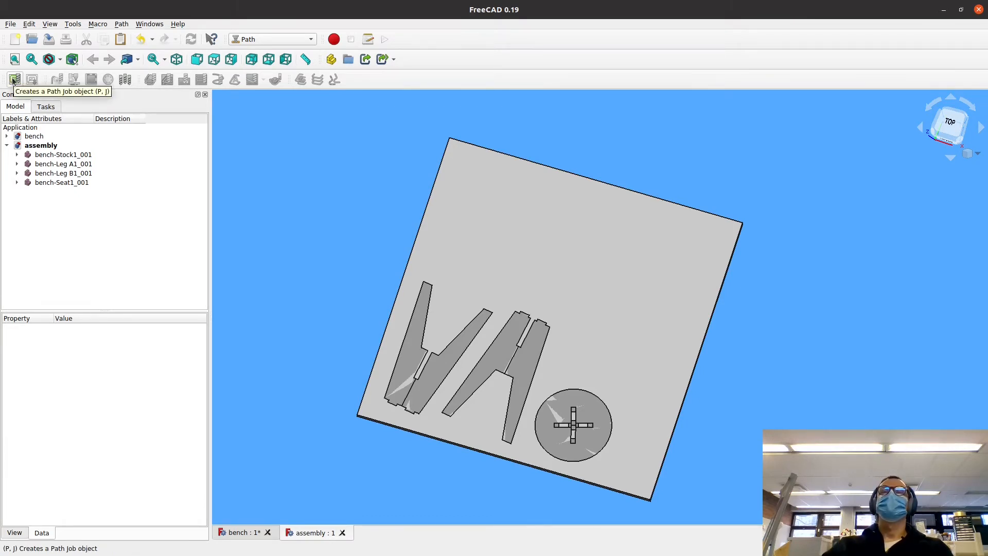
Create a Path job without a template from the Leg A, Leg B and Seat solids, excluding the stock sheet
{"action": "left_click", "coordinate": [52, 183]}
{"action": "left_click_drag", "start_coordinate": [53, 183], "coordinate": [58, 166]}
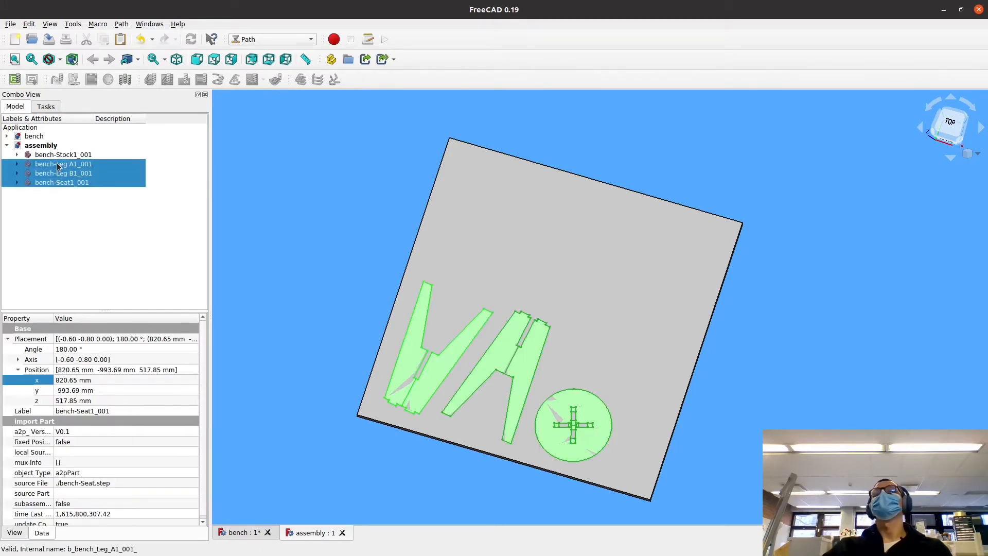
{"action": "left_click", "coordinate": [15, 80]}
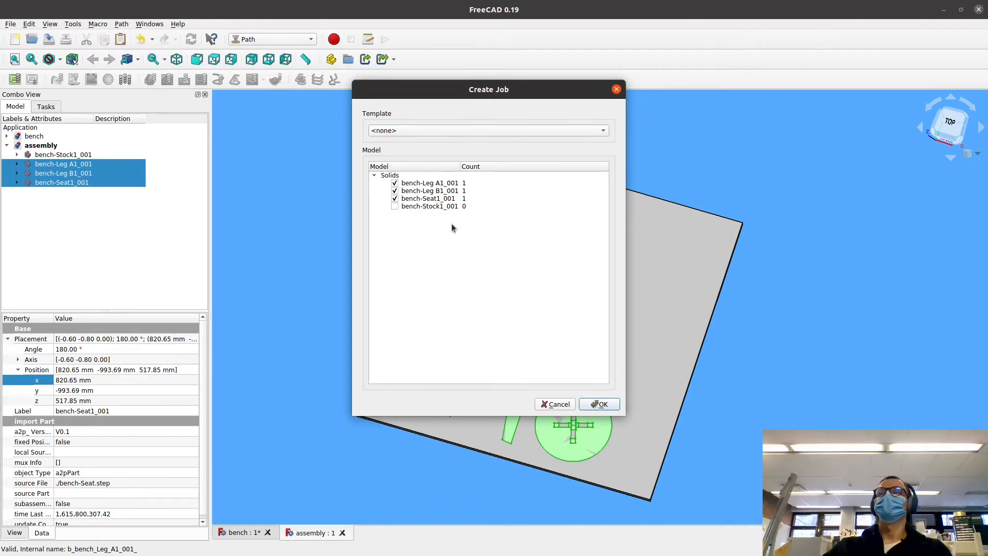
{"action": "left_click", "coordinate": [608, 403]}
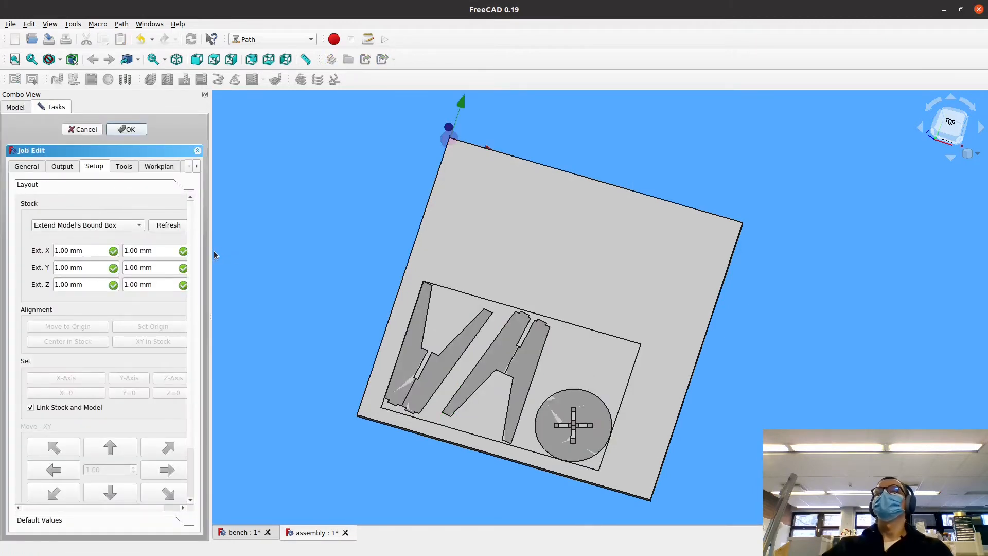
{"action": "left_click_drag", "start_coordinate": [211, 249], "coordinate": [321, 248]}
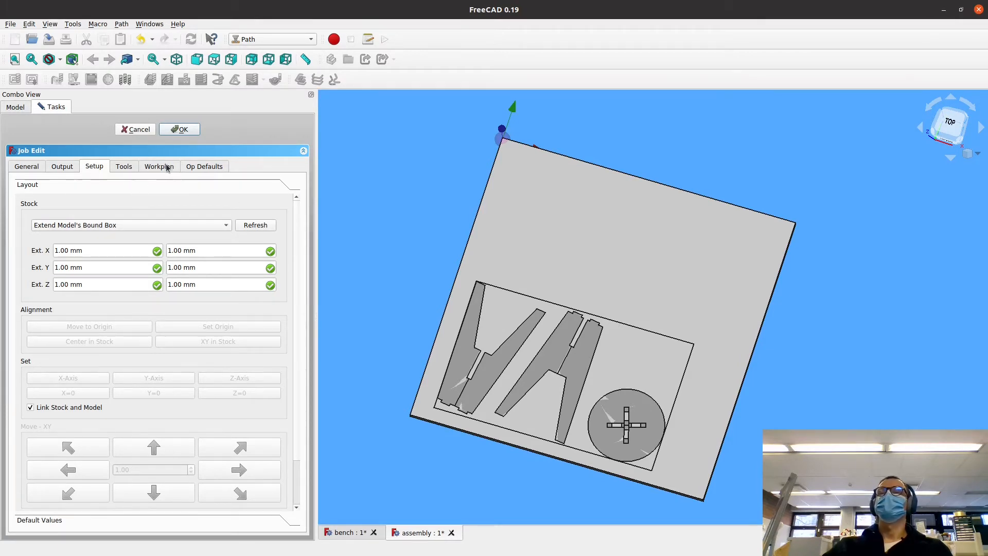
{"action": "left_click_drag", "start_coordinate": [315, 234], "coordinate": [308, 233]}
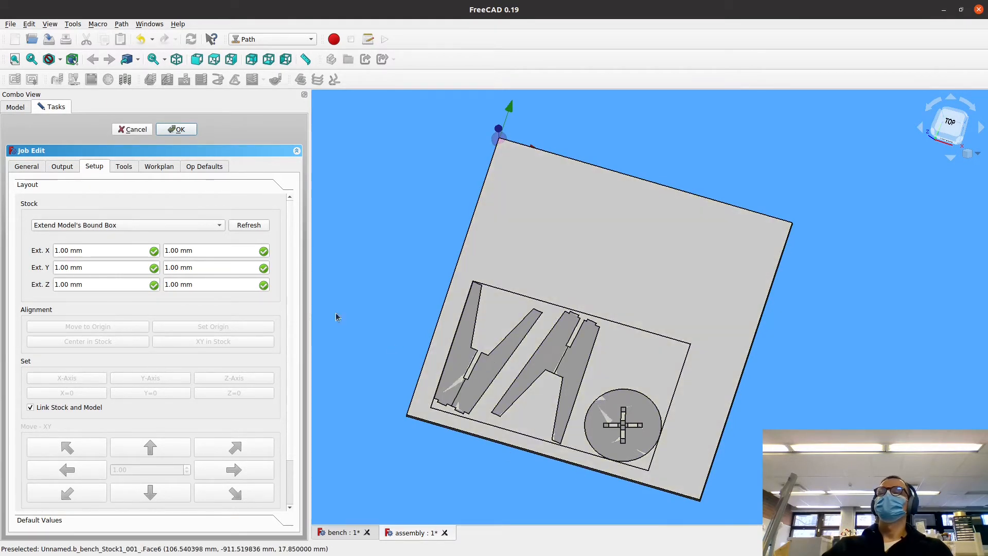
Set the job's stock to the existing solid bench-Stock1_001
{"action": "left_click", "coordinate": [118, 225]}
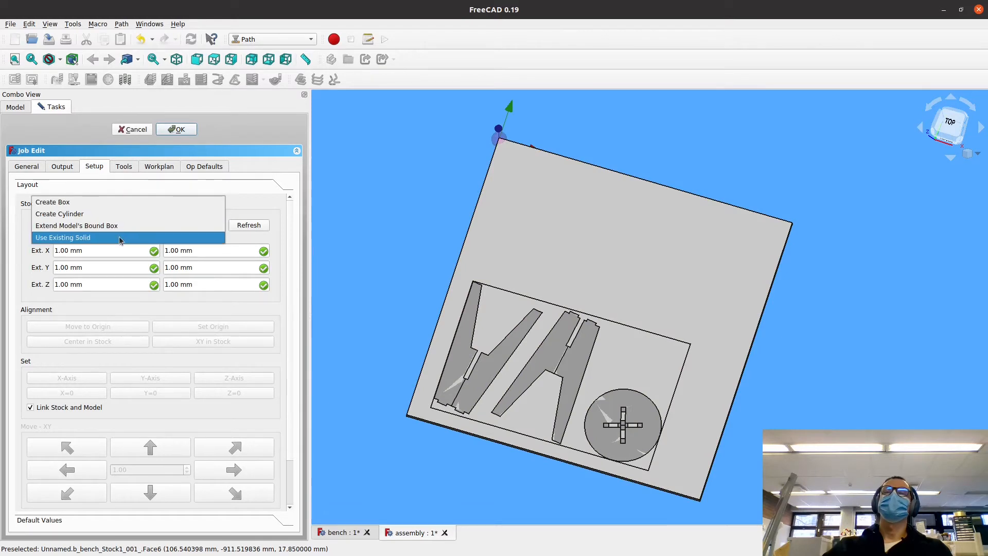
{"action": "left_click", "coordinate": [119, 237]}
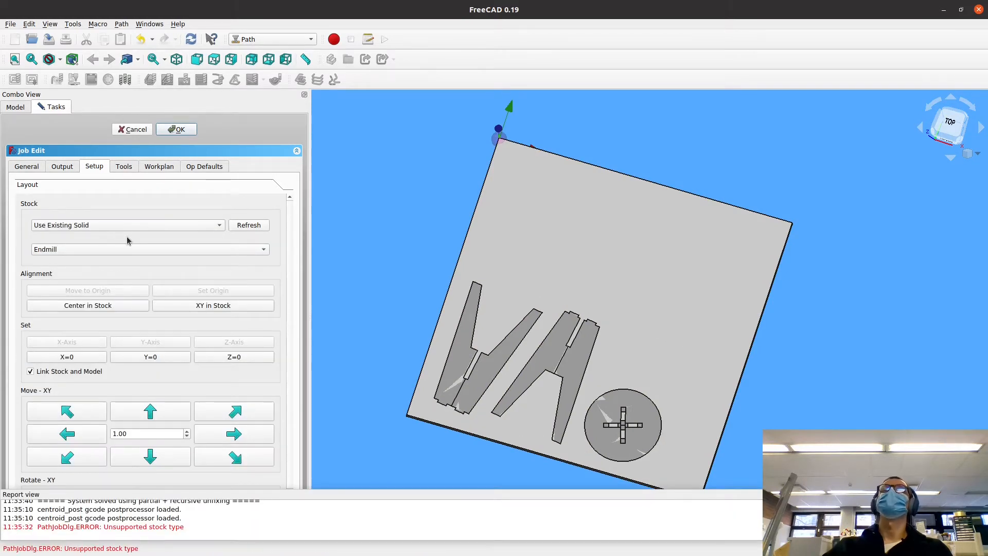
{"action": "left_click", "coordinate": [130, 251]}
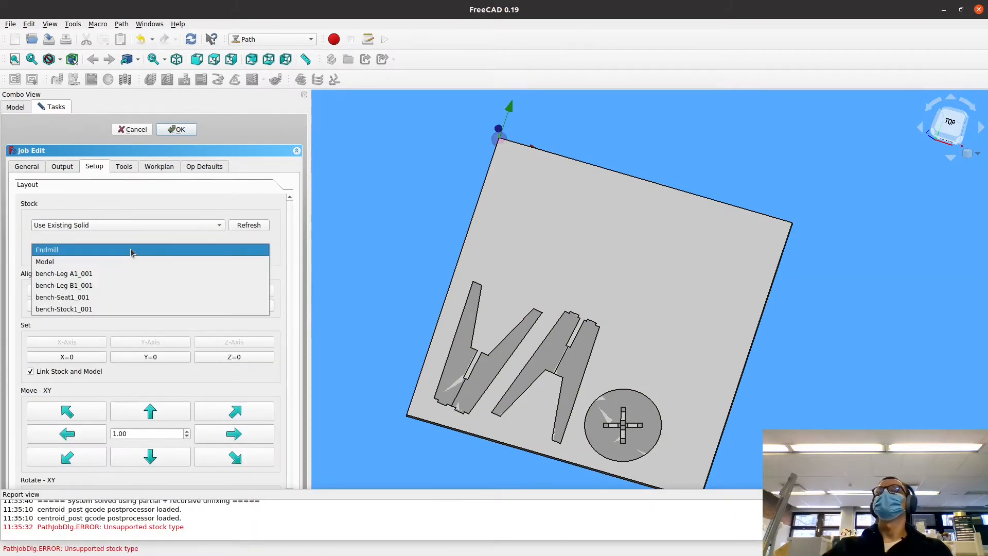
{"action": "left_click", "coordinate": [115, 309]}
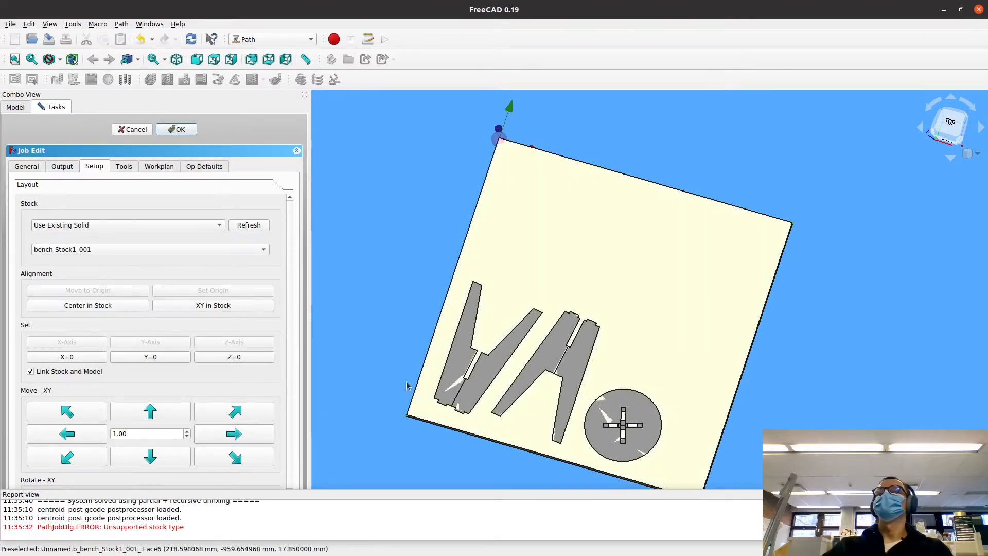
Set the job origin at the stock sheet's bottom corner vertex nearest Leg A
{"action": "middle_click_drag", "start_coordinate": [472, 424], "coordinate": [494, 371]}
{"action": "middle_click_drag", "start_coordinate": [649, 343], "coordinate": [545, 375]}
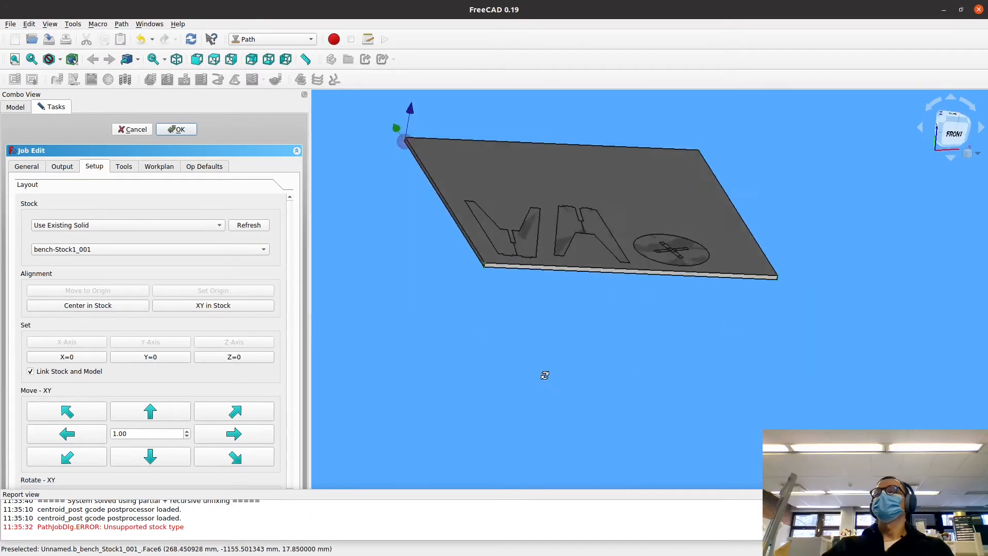
{"action": "scroll", "coordinate": [483, 293], "scroll_direction": "up", "scroll_amount": 5}
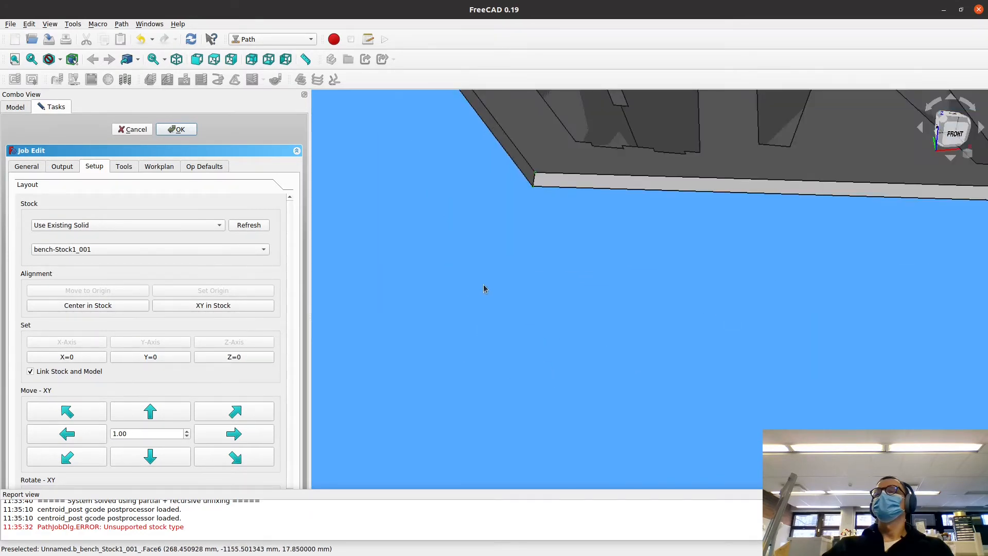
{"action": "left_click", "coordinate": [534, 190]}
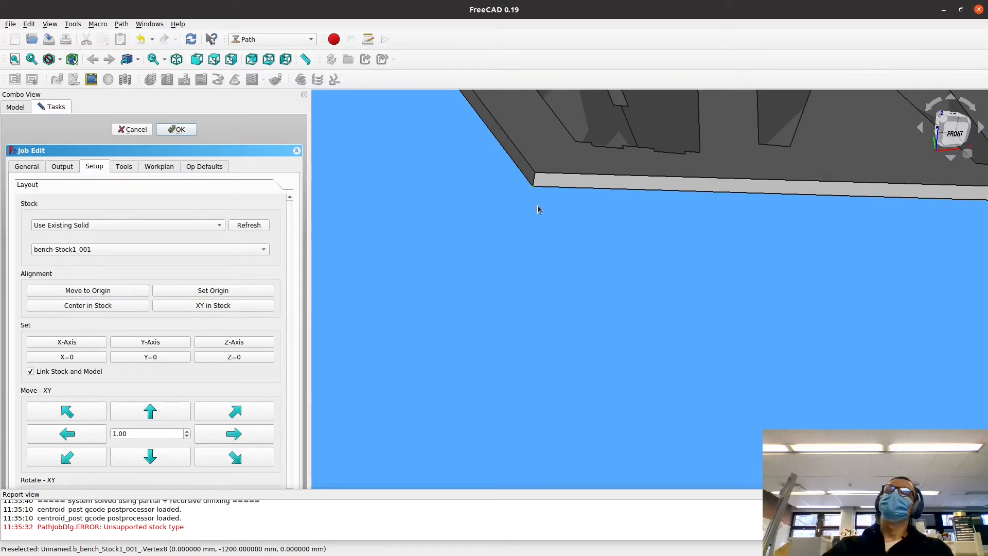
{"action": "middle_click_drag", "start_coordinate": [536, 203], "coordinate": [635, 233]}
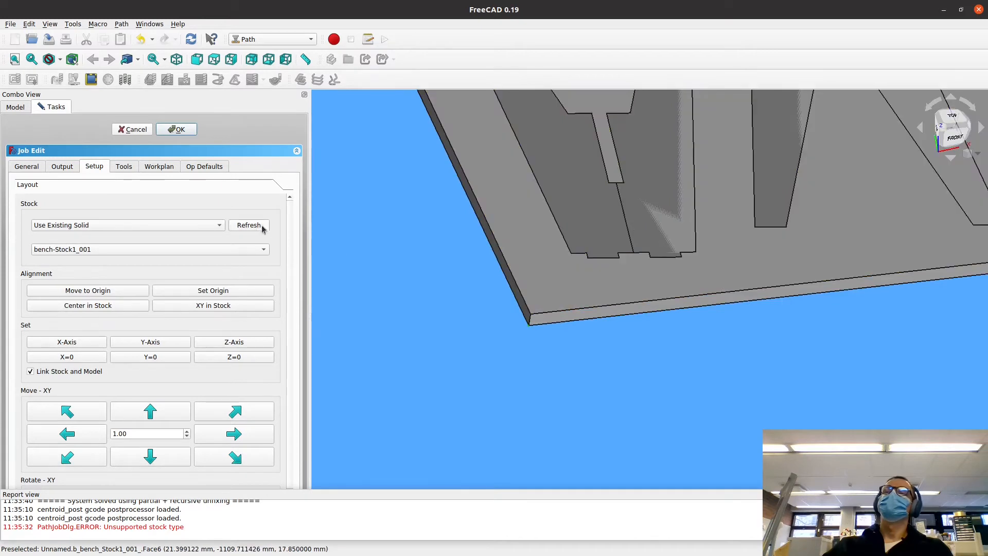
{"action": "left_click", "coordinate": [232, 293]}
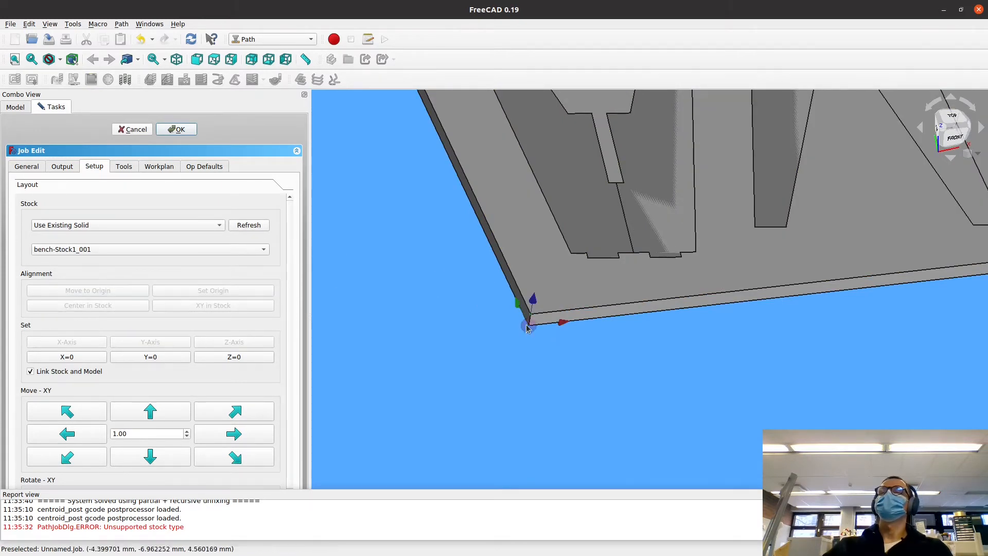
{"action": "scroll", "coordinate": [569, 241], "scroll_direction": "down", "scroll_amount": 6}
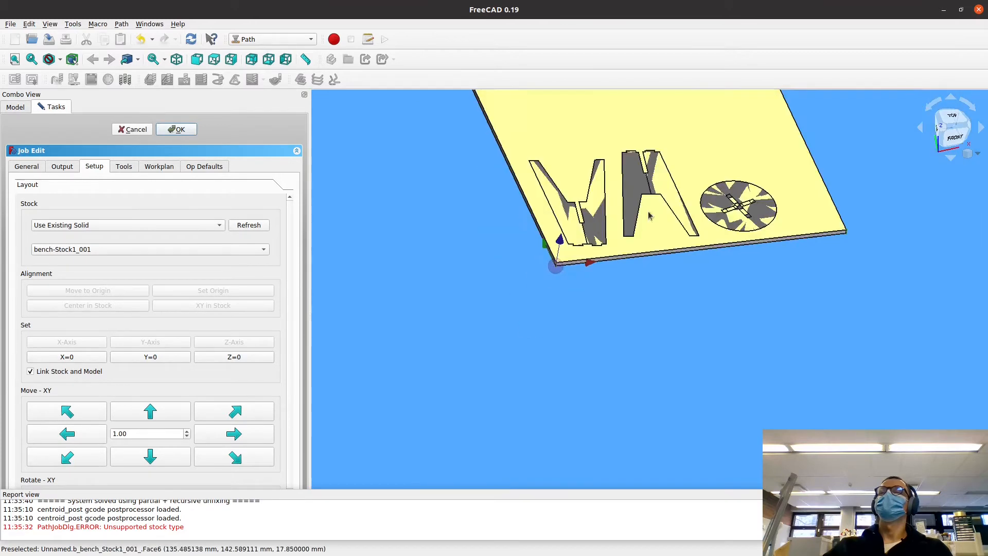
{"action": "middle_click_drag", "start_coordinate": [648, 216], "coordinate": [596, 268]}
{"action": "middle_click_drag", "start_coordinate": [480, 192], "coordinate": [573, 154]}
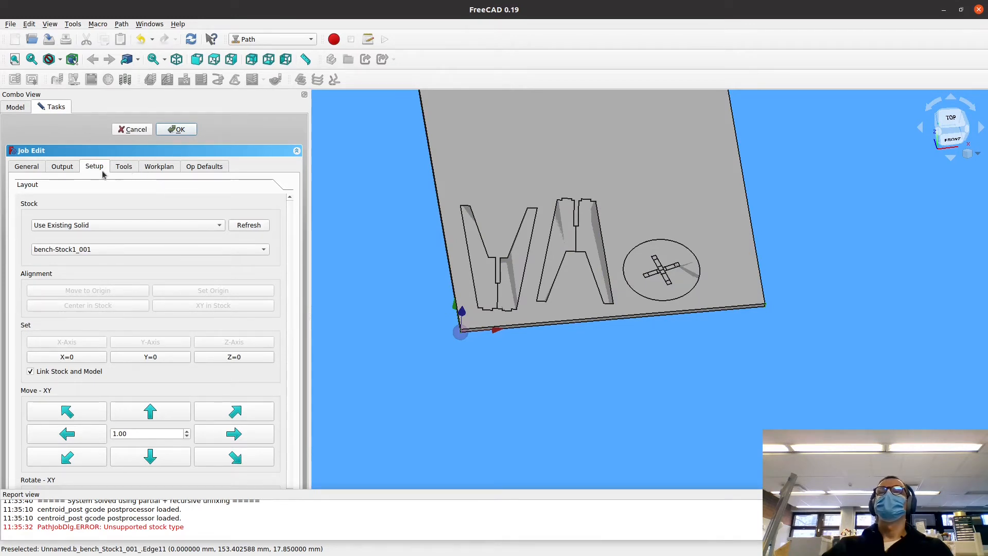
Set the job's output post-processor to mach3_mach4
{"action": "left_click", "coordinate": [62, 167]}
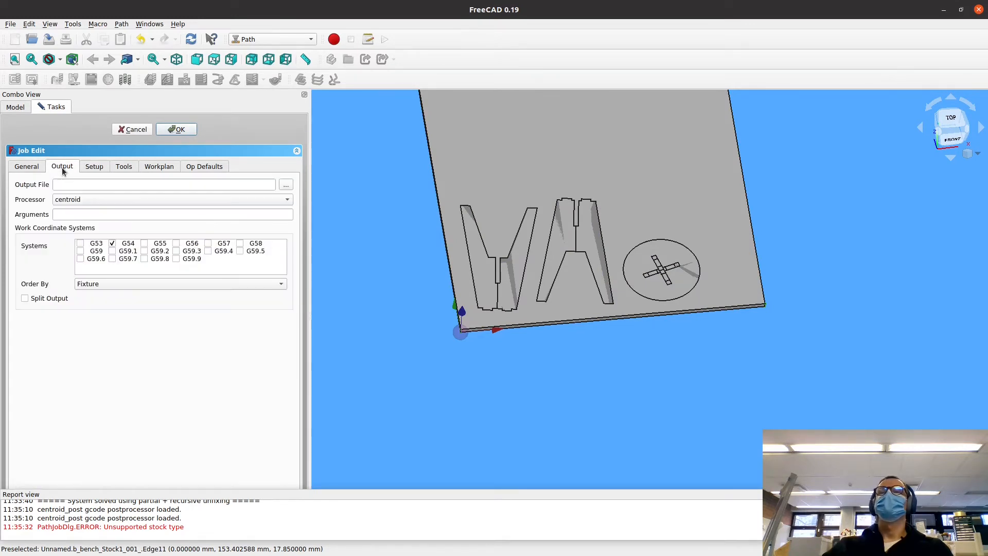
{"action": "left_click", "coordinate": [77, 200]}
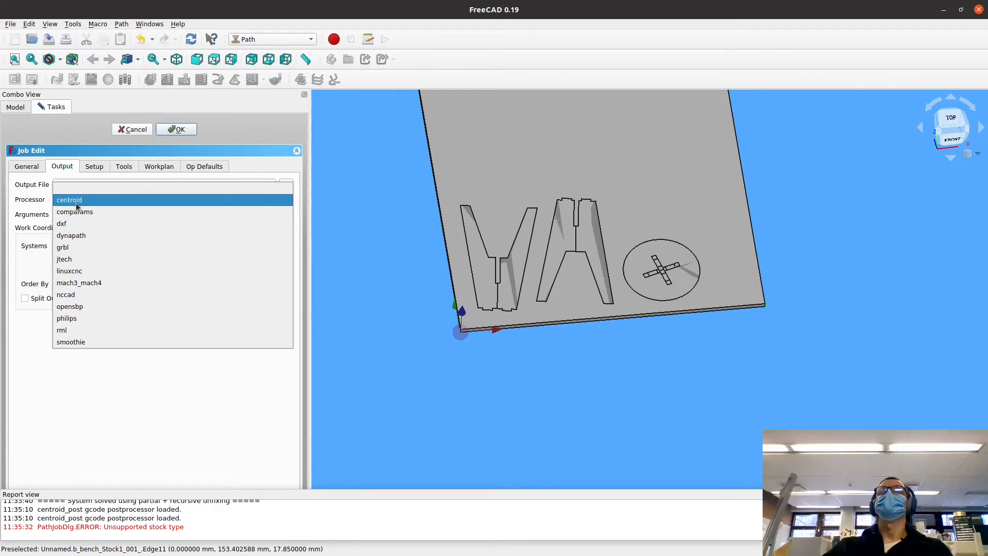
{"action": "left_click", "coordinate": [98, 282]}
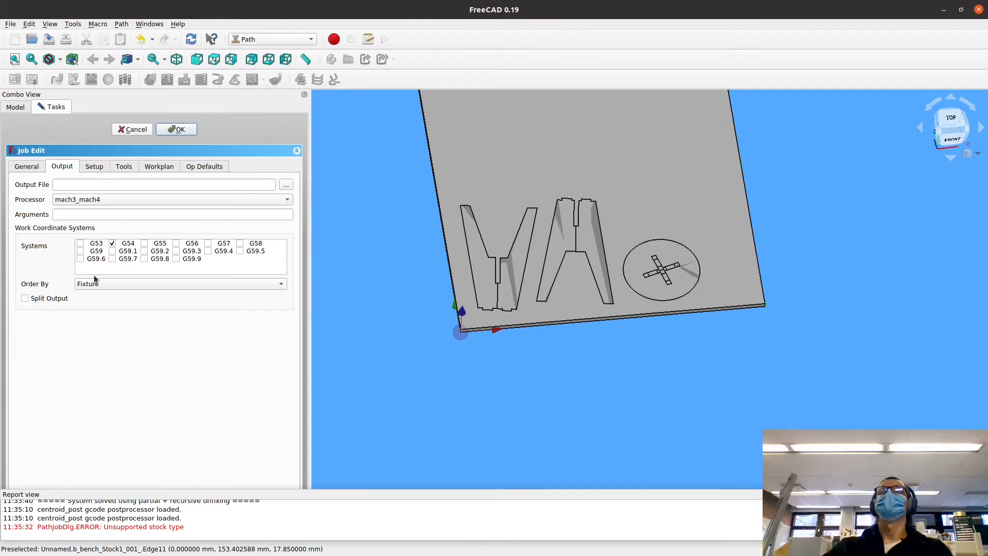
Add the 8mm_Endmill_Wood.fctb tool bit to the job and remove the default tool
{"action": "left_click", "coordinate": [124, 166]}
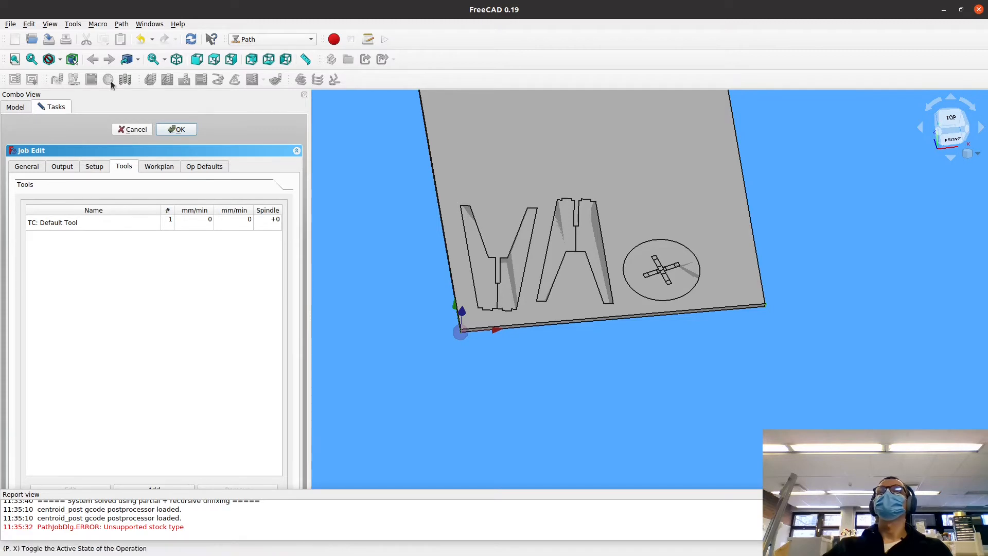
{"action": "left_click", "coordinate": [126, 79]}
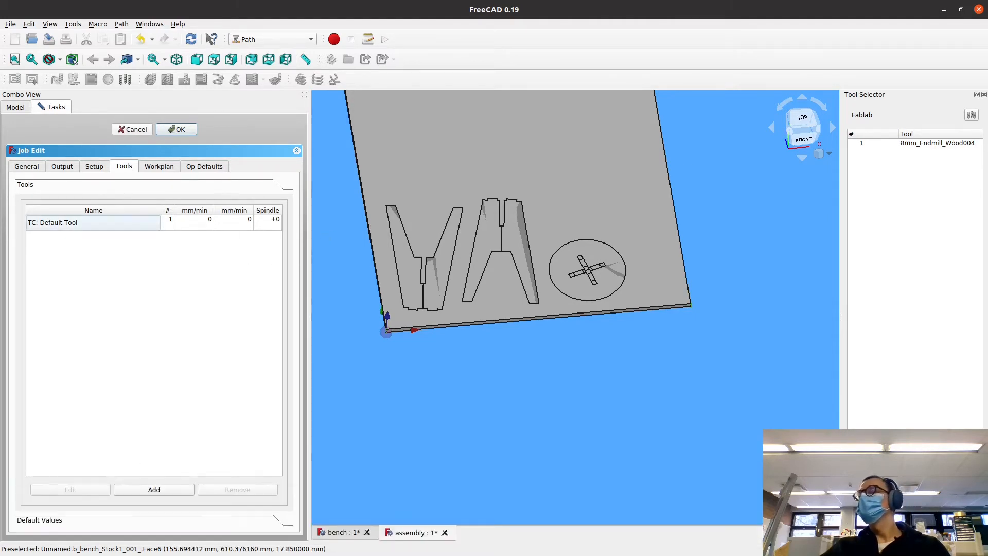
{"action": "left_click", "coordinate": [148, 493]}
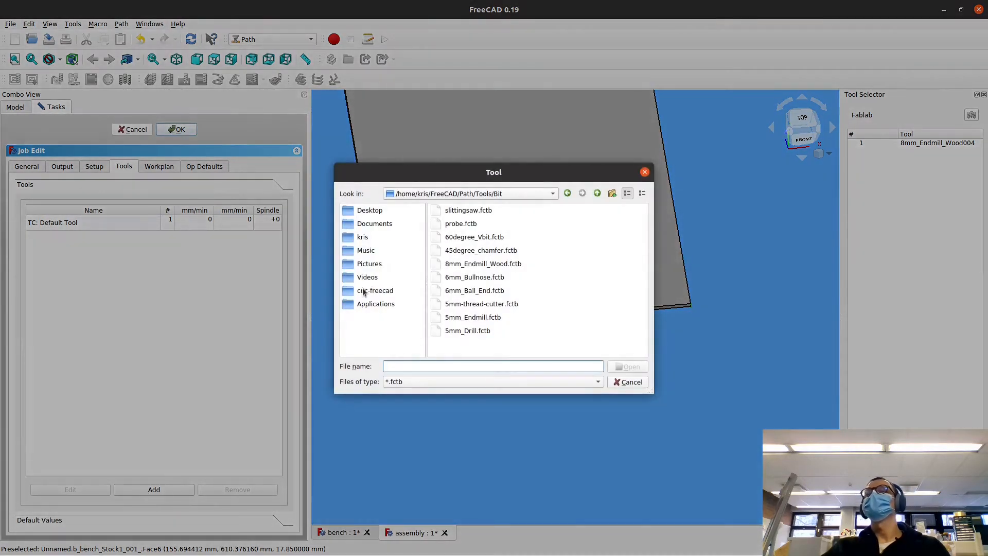
{"action": "left_click", "coordinate": [458, 266]}
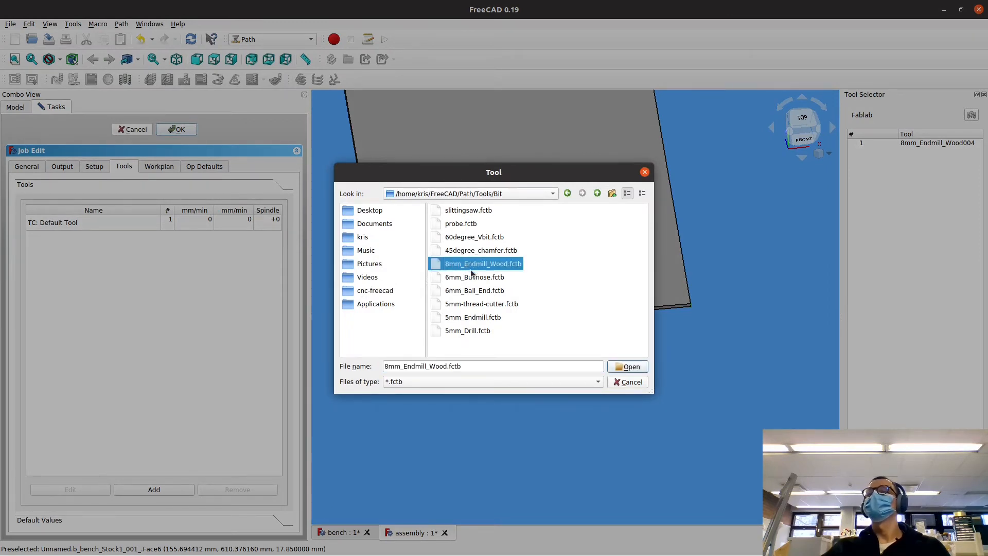
{"action": "left_click", "coordinate": [628, 366]}
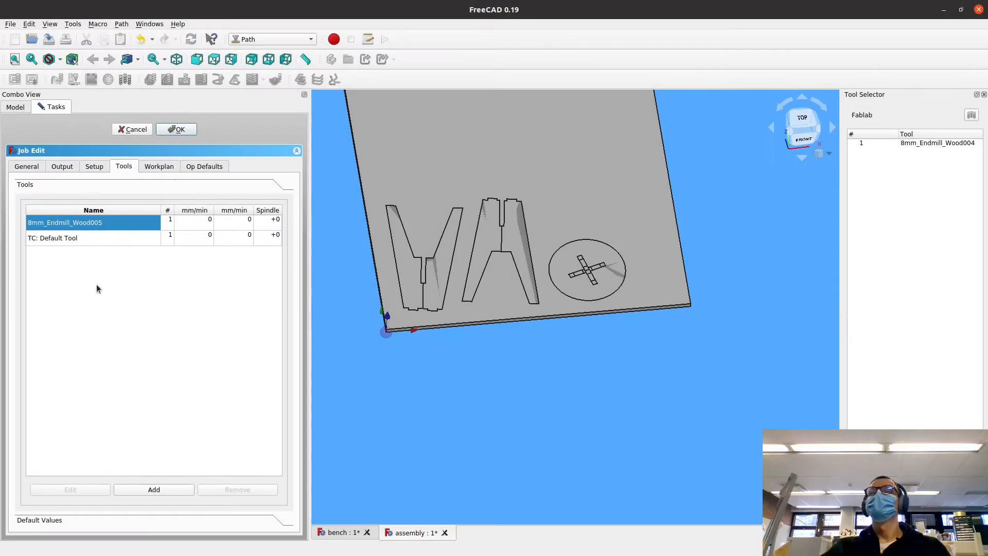
{"action": "left_click", "coordinate": [100, 243]}
{"action": "left_click", "coordinate": [236, 490]}
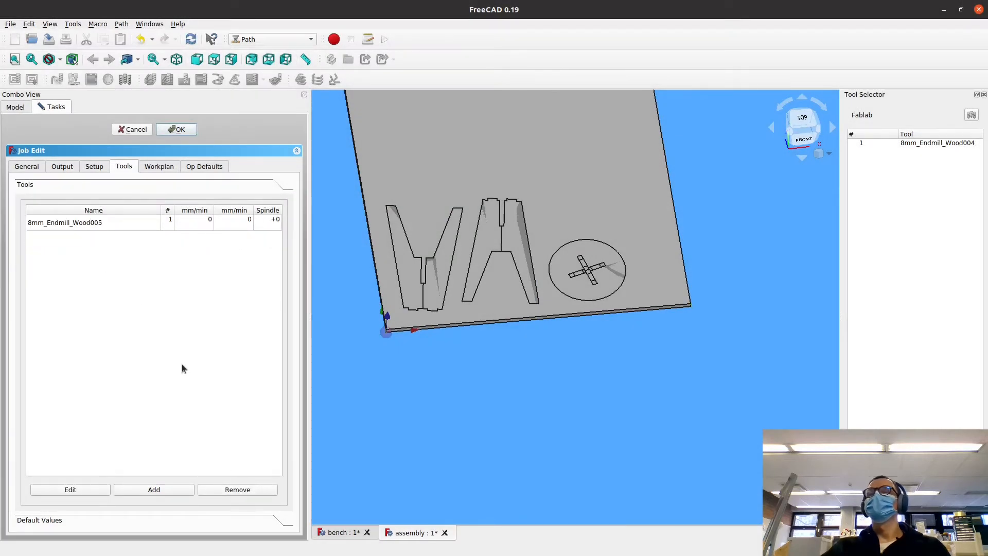
Review the job's workplan and tools, and accept the job setup
{"action": "left_click", "coordinate": [159, 166]}
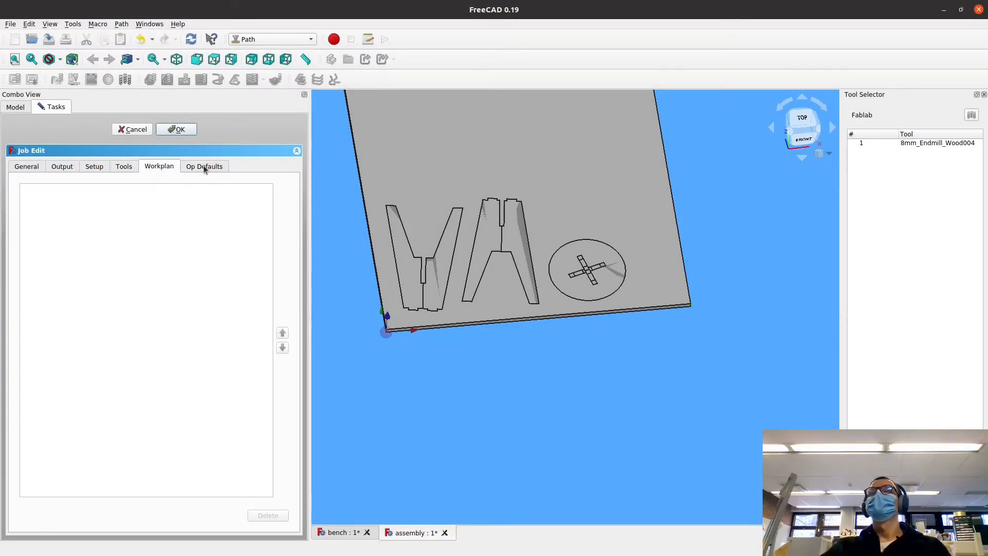
{"action": "left_click", "coordinate": [131, 167]}
{"action": "left_click", "coordinate": [155, 167]}
{"action": "left_click", "coordinate": [176, 129]}
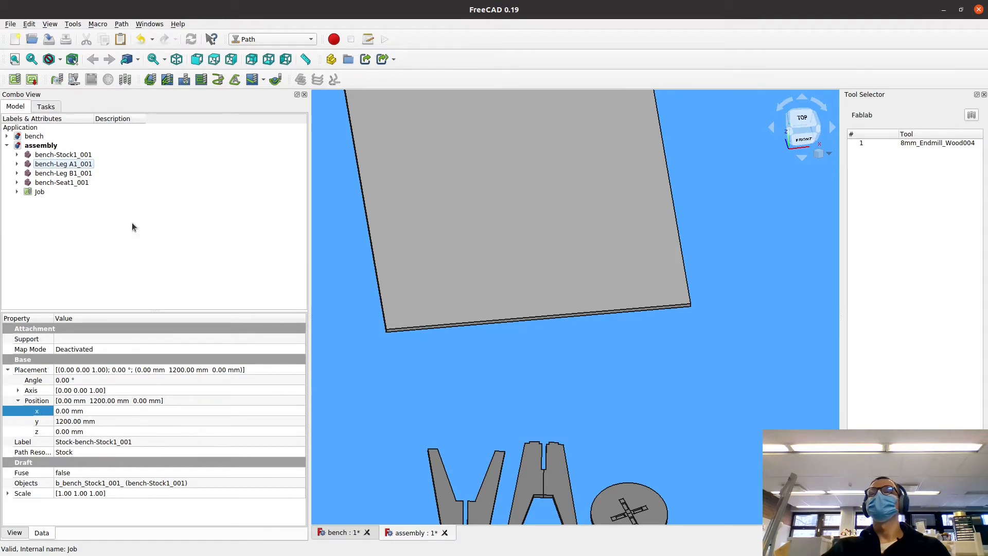
Hide and show bench-Stock1_001 to check where the stock lies relative to the legs and seat
{"action": "scroll", "coordinate": [573, 330], "scroll_direction": "down", "scroll_amount": 5}
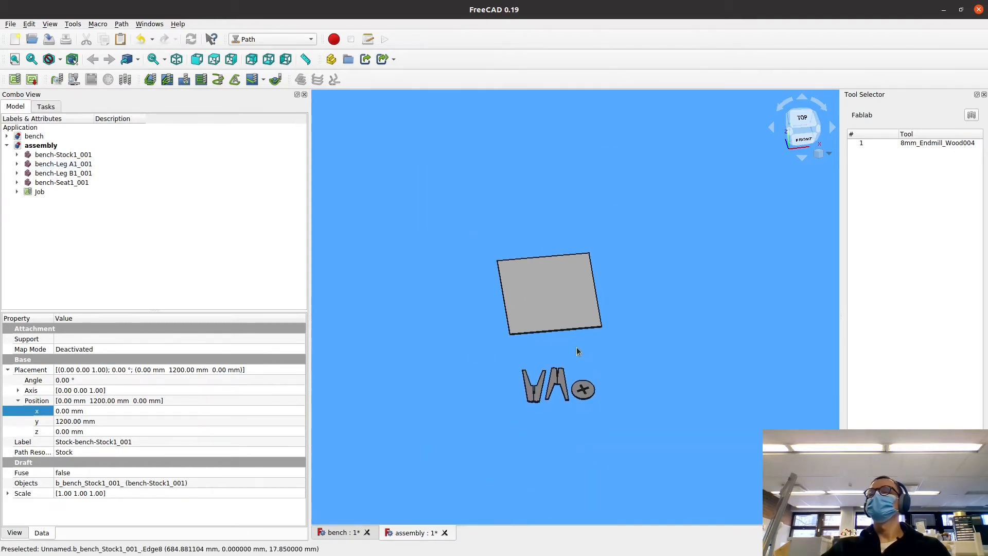
{"action": "scroll", "coordinate": [571, 352], "scroll_direction": "up", "scroll_amount": 3}
{"action": "scroll", "coordinate": [571, 351], "scroll_direction": "down", "scroll_amount": 1}
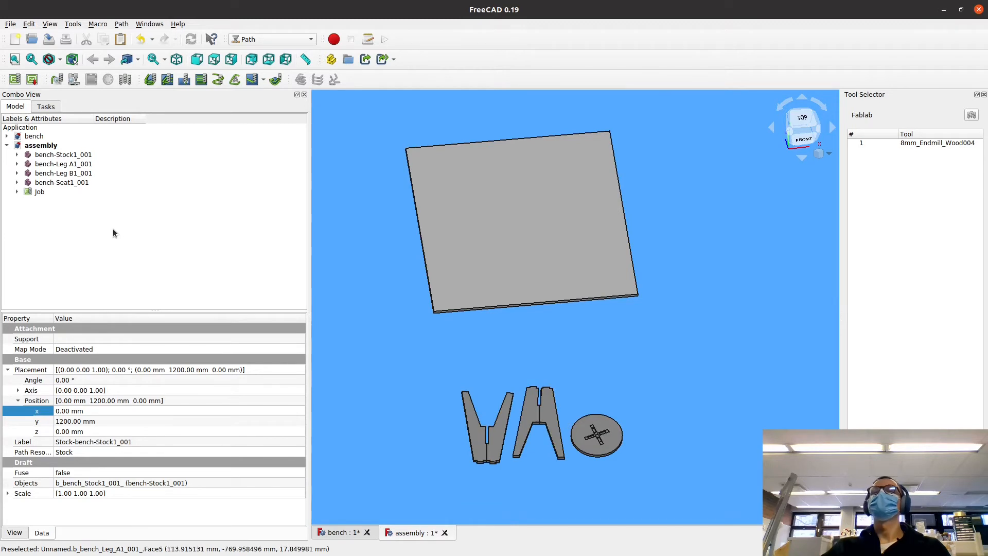
{"action": "left_click", "coordinate": [54, 156]}
{"action": "key", "text": "space"}
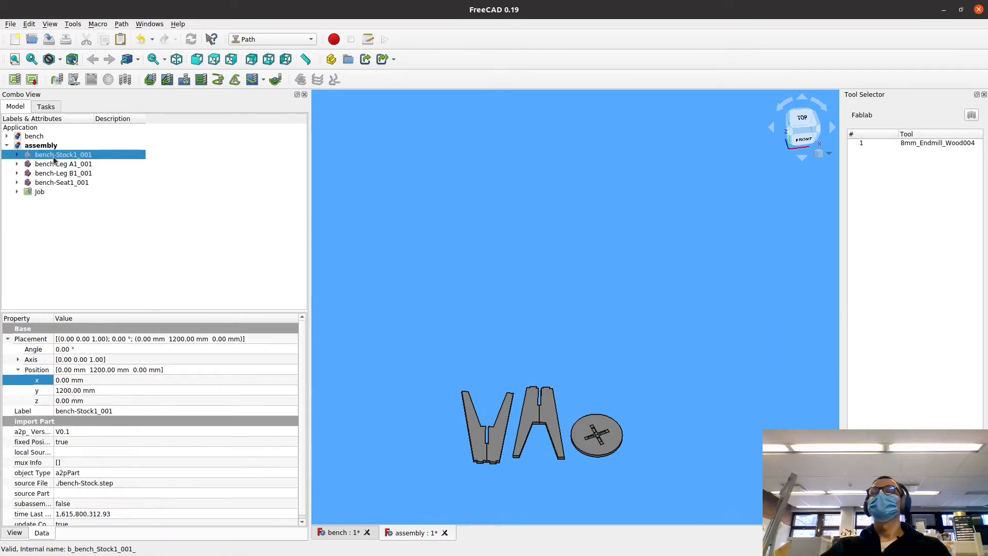
{"action": "key", "text": "space"}
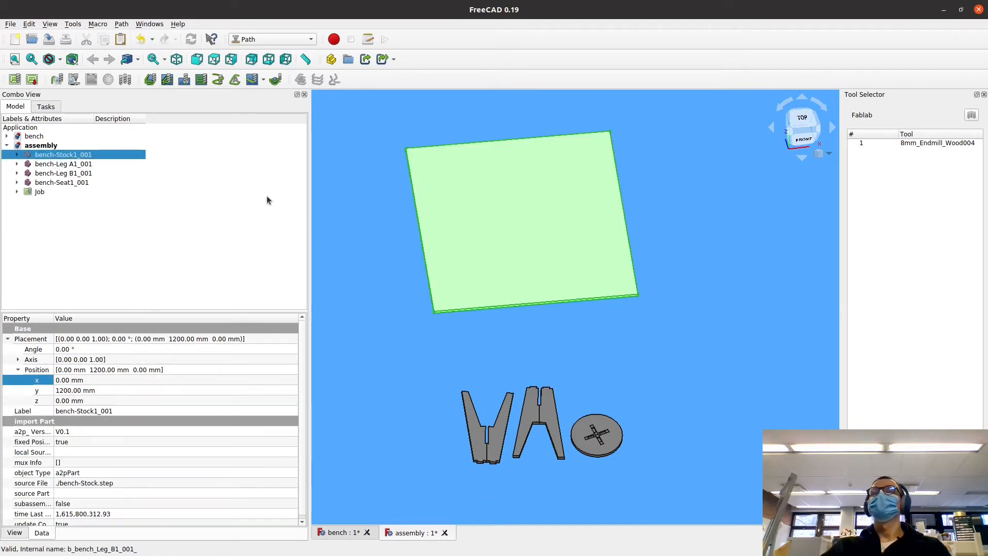
Examine the placements of bench-Stock1_001, bench-Leg A1_001, bench-Leg B1_001 and bench-Seat1_001 by highlighting each part in turn
{"action": "middle_click_drag", "start_coordinate": [507, 326], "coordinate": [505, 322]}
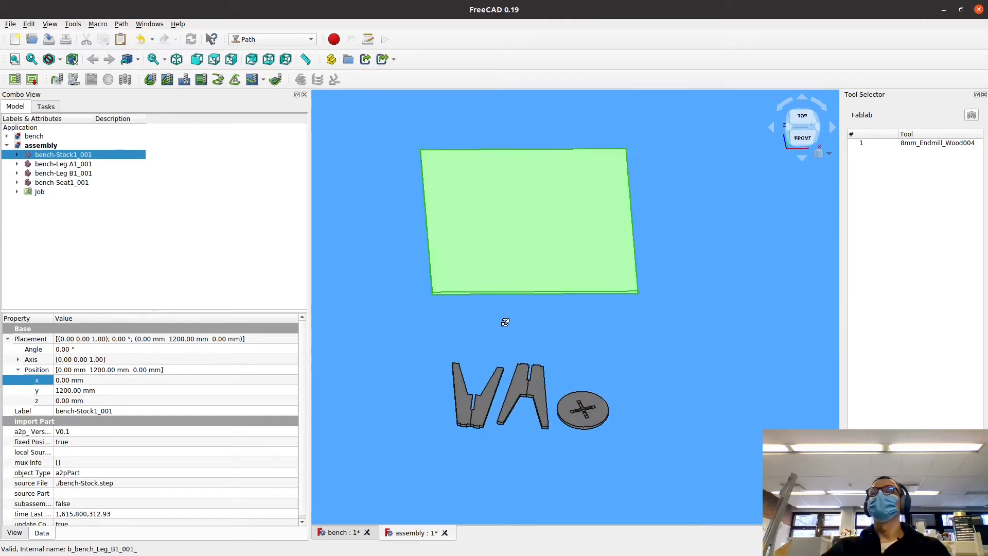
{"action": "left_click", "coordinate": [71, 165]}
{"action": "key", "text": "space"}
{"action": "key", "text": "space"}
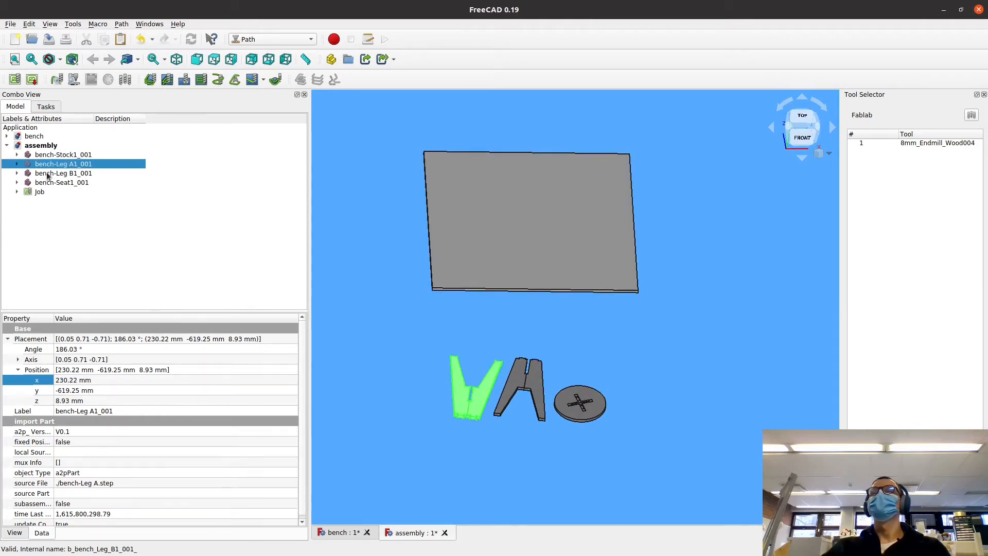
{"action": "left_click", "coordinate": [53, 175]}
{"action": "left_click", "coordinate": [53, 183]}
{"action": "left_click", "coordinate": [54, 174]}
{"action": "left_click", "coordinate": [51, 165]}
{"action": "left_click", "coordinate": [47, 156]}
{"action": "left_click", "coordinate": [50, 164]}
{"action": "left_click", "coordinate": [54, 175]}
{"action": "left_click", "coordinate": [55, 183]}
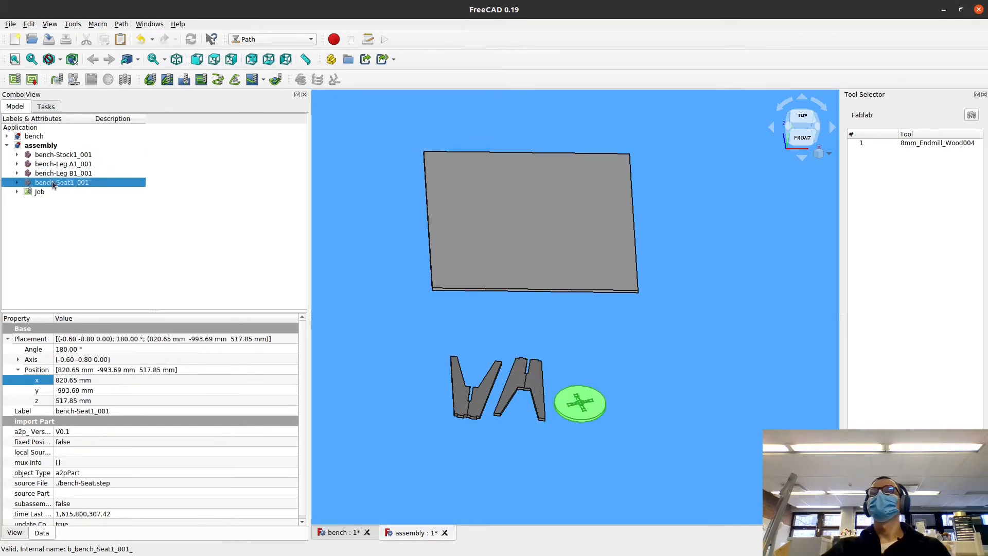
Hide the original assembly parts bench-Stock1_001, bench-Leg A1_001, bench-Leg B1_001 and bench-Seat1_001
{"action": "left_click", "coordinate": [51, 155]}
{"action": "middle_click_drag", "start_coordinate": [483, 313], "coordinate": [499, 260]}
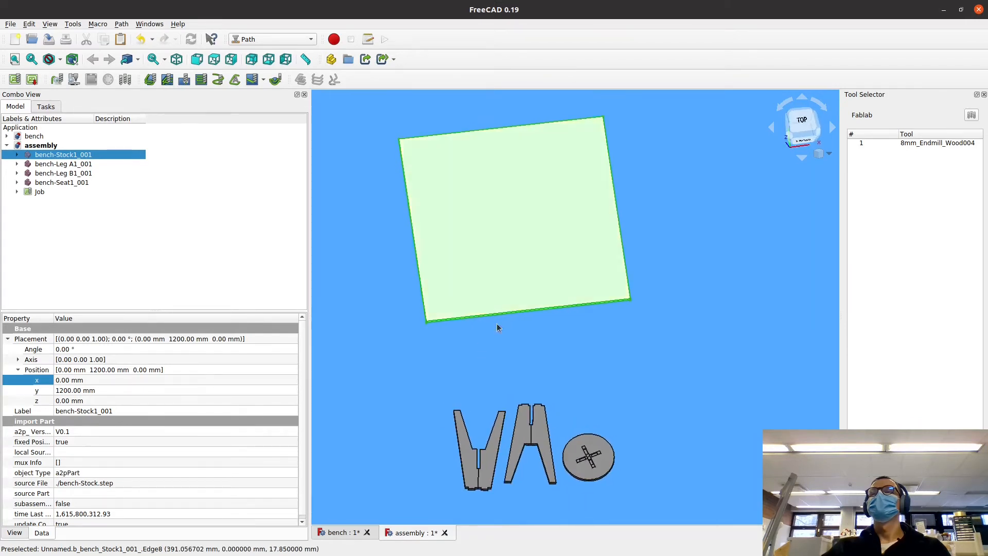
{"action": "middle_click_drag", "start_coordinate": [498, 326], "coordinate": [486, 290]}
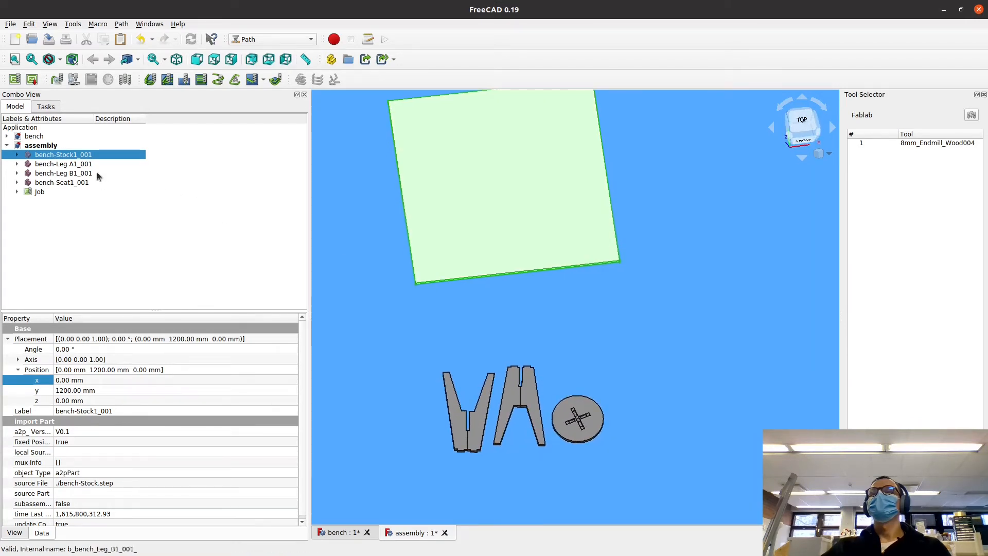
{"action": "key", "text": "space"}
{"action": "key", "text": "Down"}
{"action": "key", "text": "space"}
{"action": "key", "text": "Down"}
{"action": "key", "text": "space"}
{"action": "key", "text": "Down"}
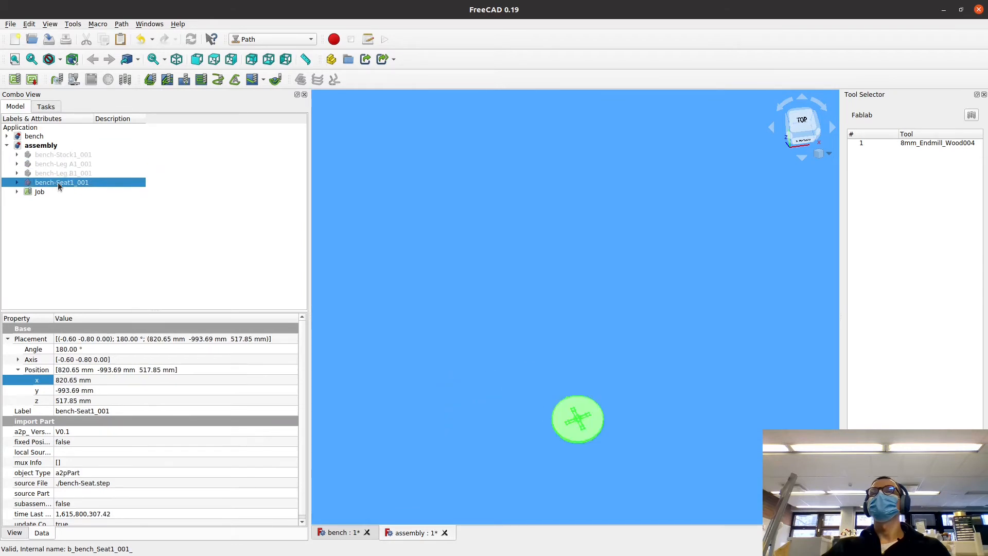
{"action": "key", "text": "space"}
Show the job's model clones of Leg A1_001, Leg B1_001 and Seat1_001
{"action": "left_click", "coordinate": [17, 192]}
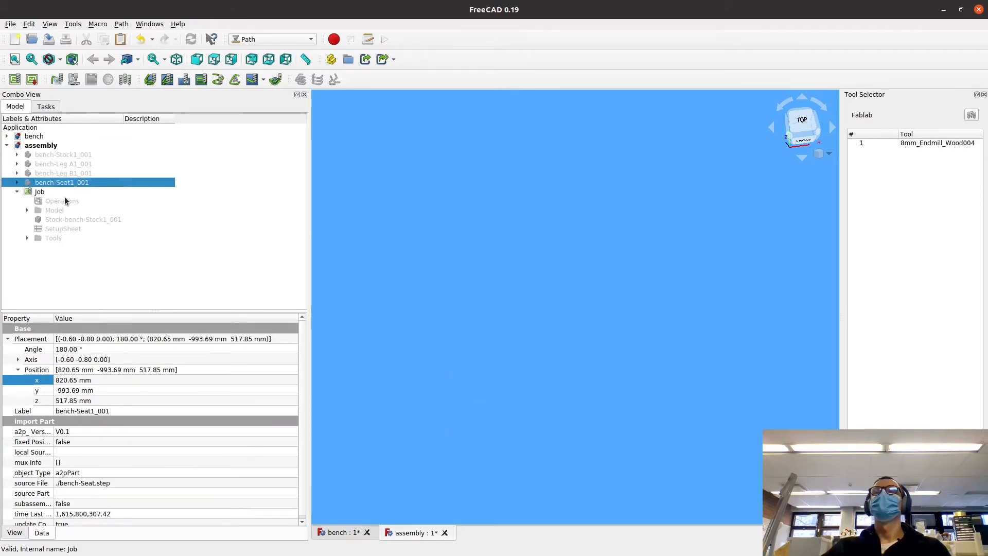
{"action": "left_click", "coordinate": [27, 210]}
{"action": "left_click", "coordinate": [54, 220]}
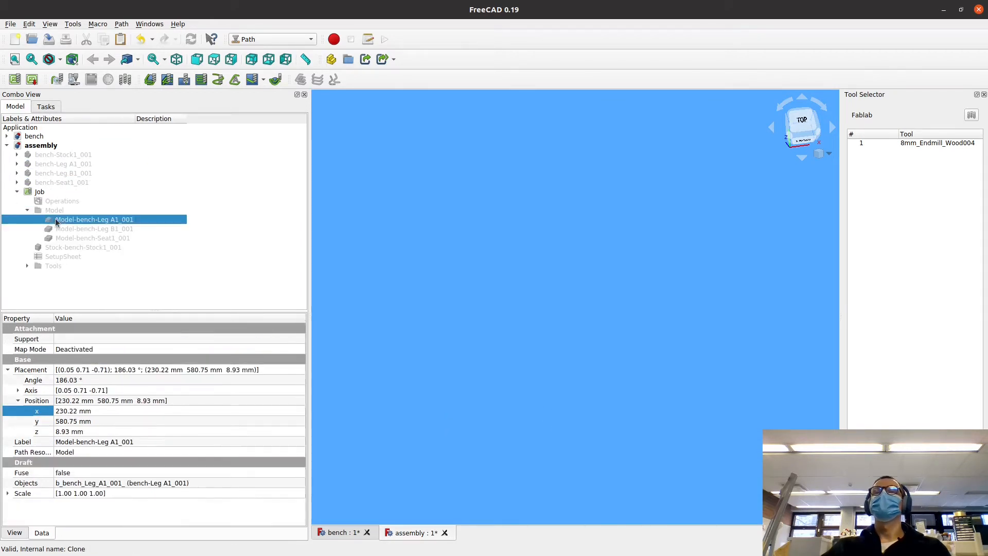
{"action": "key", "text": "space"}
{"action": "key", "text": "Down"}
{"action": "key", "text": "space"}
{"action": "key", "text": "Down"}
{"action": "key", "text": "space"}
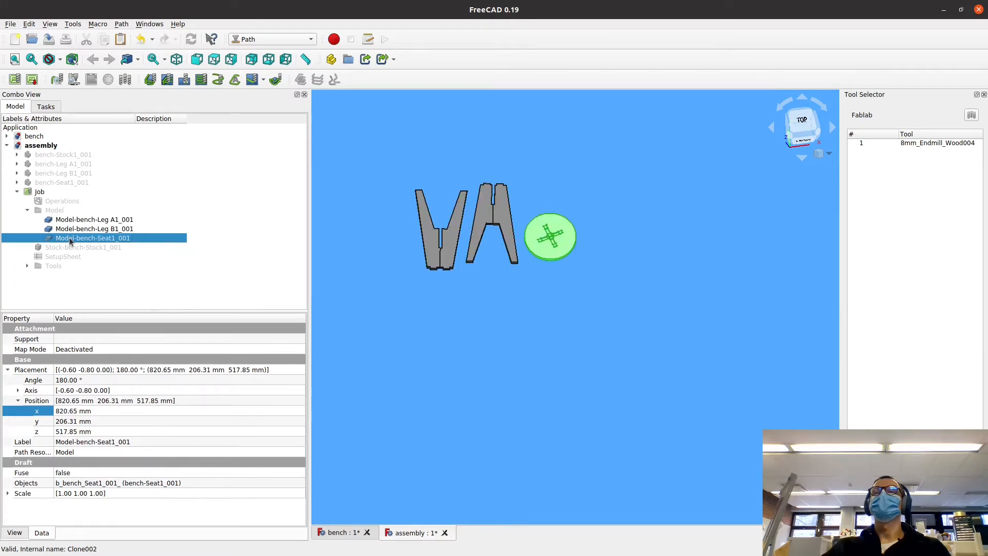
Show the job's stock clone Stock-bench-Stock1_001 and check how the legs and seat lie within its outline
{"action": "left_click", "coordinate": [48, 191]}
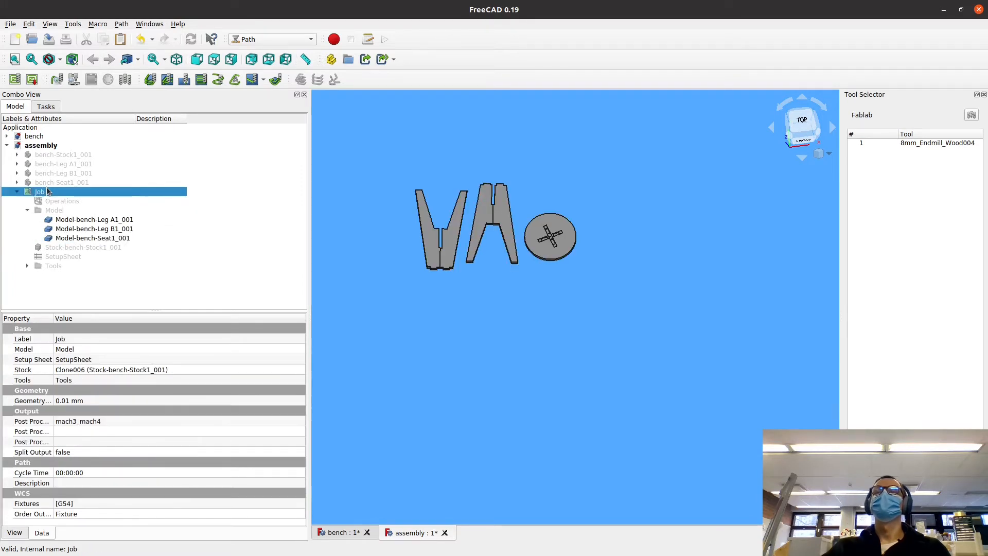
{"action": "left_click", "coordinate": [66, 248]}
{"action": "key", "text": "space"}
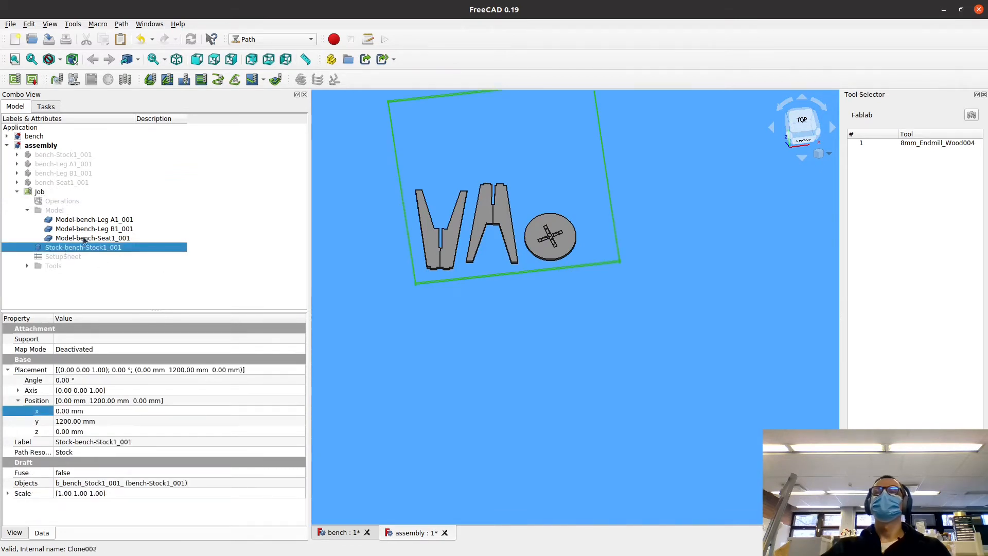
{"action": "middle_click_drag", "start_coordinate": [458, 275], "coordinate": [504, 272]}
{"action": "scroll", "coordinate": [463, 221], "scroll_direction": "up", "scroll_amount": 6}
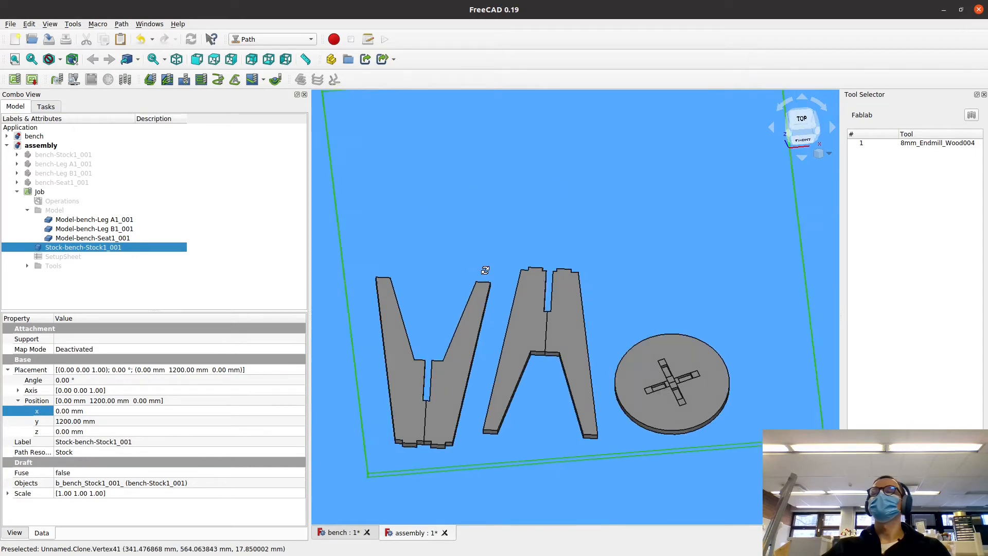
{"action": "scroll", "coordinate": [491, 269], "scroll_direction": "down", "scroll_amount": 2}
{"action": "middle_click_drag", "start_coordinate": [512, 265], "coordinate": [495, 268]}
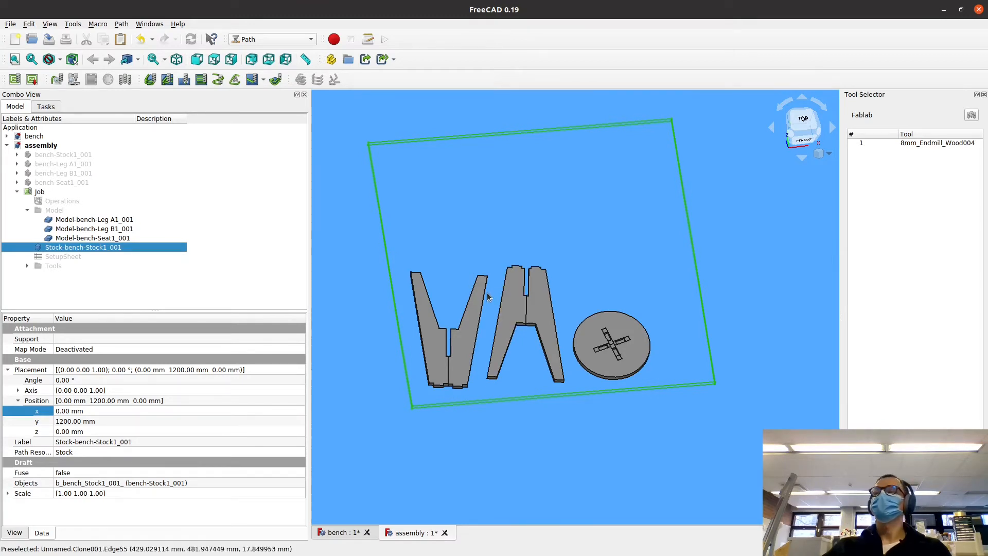
{"action": "scroll", "coordinate": [489, 294], "scroll_direction": "down", "scroll_amount": 2}
{"action": "scroll", "coordinate": [491, 296], "scroll_direction": "up", "scroll_amount": 2}
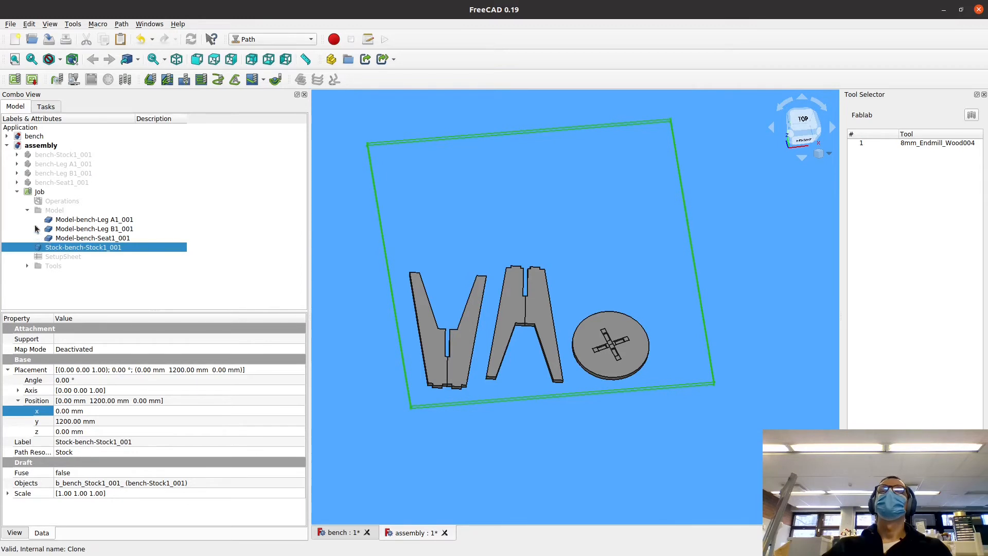
Expand the job's tools and toggle the Toolbit dock off and on to look at its Fablab tool
{"action": "left_click", "coordinate": [28, 266]}
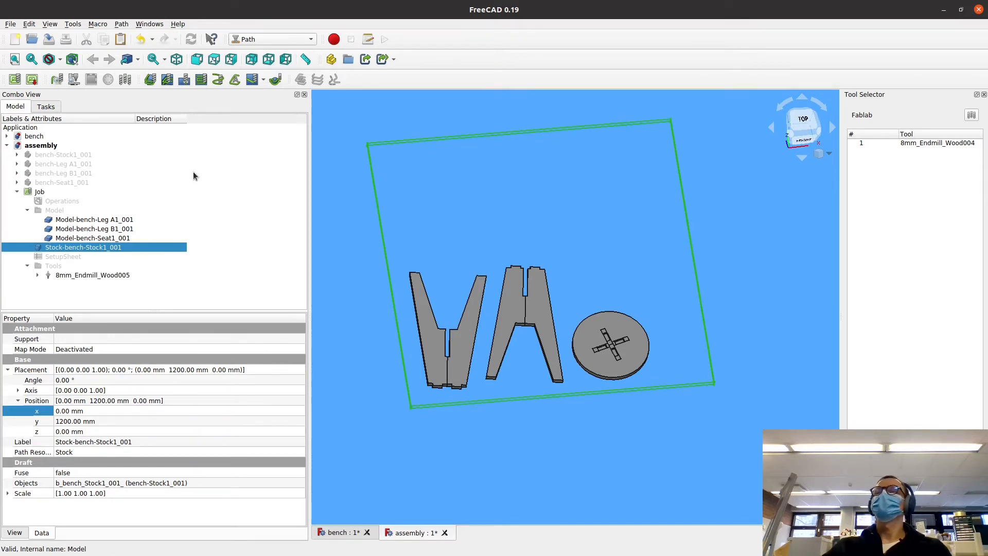
{"action": "left_click", "coordinate": [123, 80]}
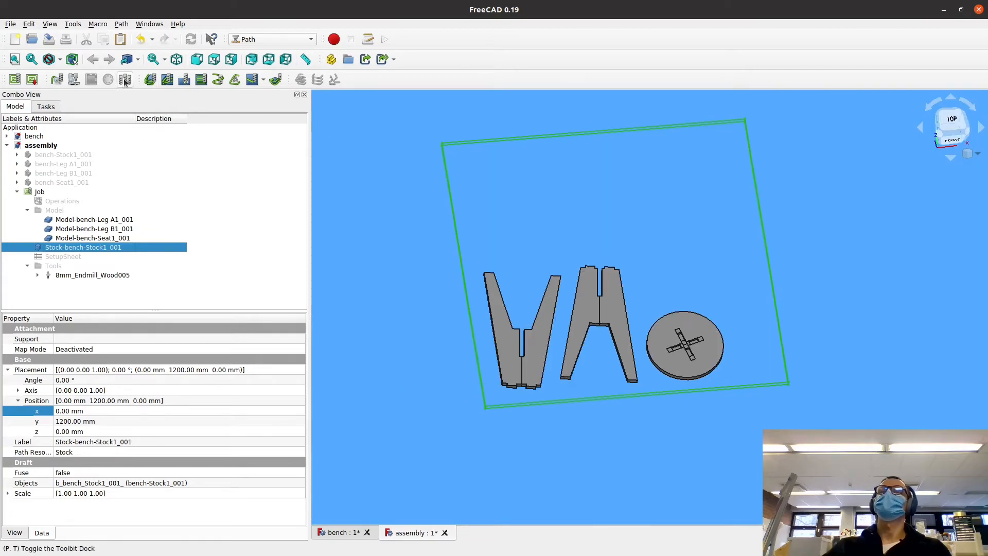
{"action": "left_click", "coordinate": [125, 82]}
{"action": "left_click", "coordinate": [125, 80]}
{"action": "left_click", "coordinate": [126, 80]}
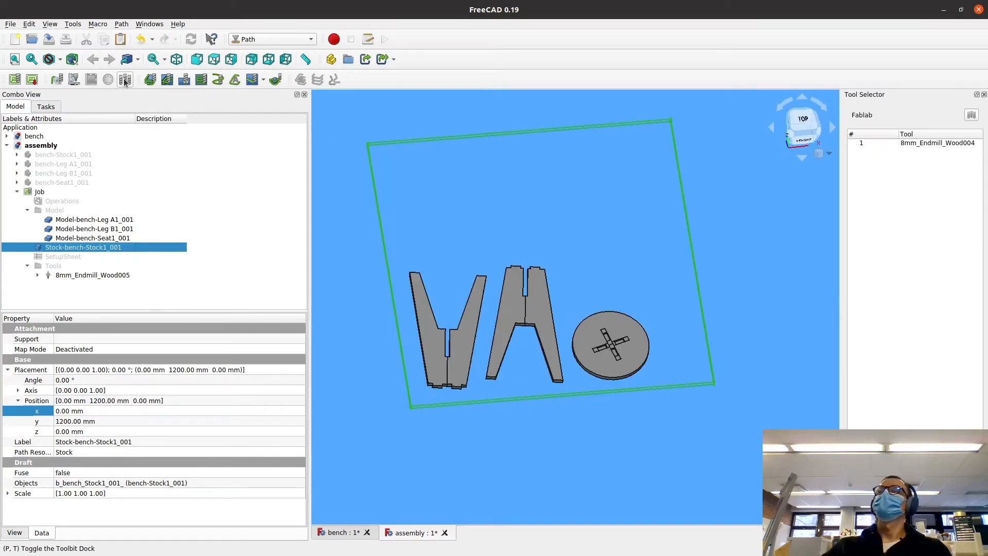
{"action": "left_click", "coordinate": [125, 80]}
{"action": "left_click", "coordinate": [125, 80]}
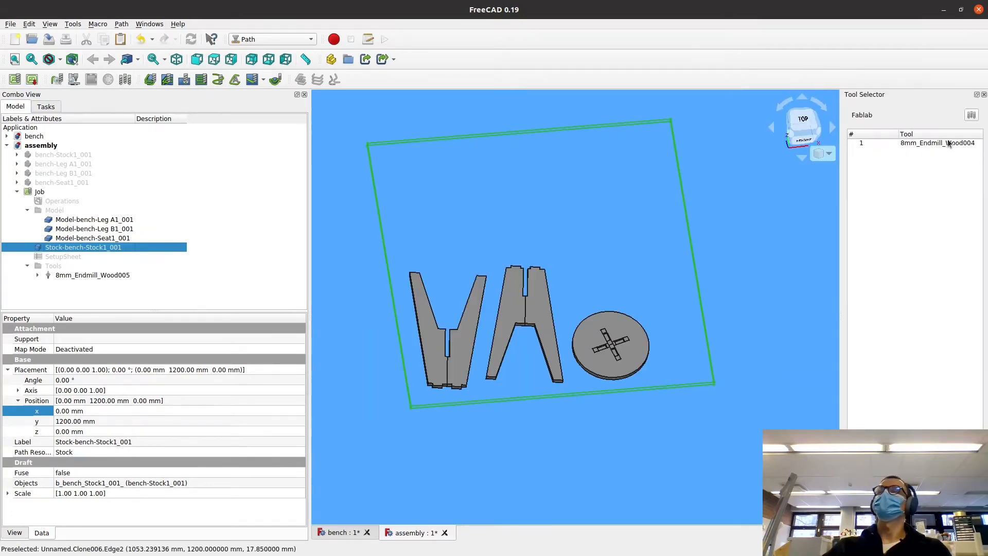
{"action": "left_click_drag", "start_coordinate": [933, 143], "coordinate": [30, 208]}
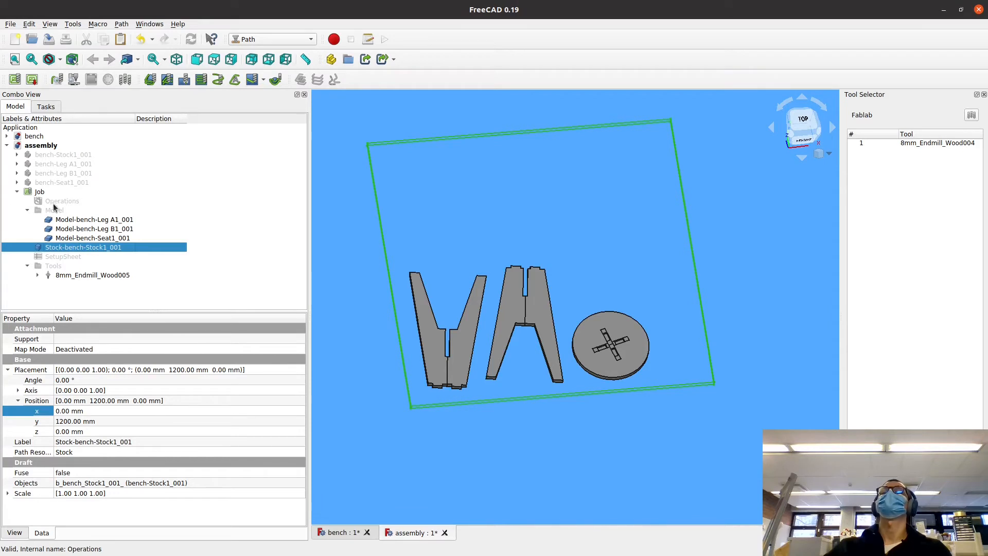
Open the tool library editor on the Fablab library and move its window down to a clear spot
{"action": "left_click", "coordinate": [971, 116]}
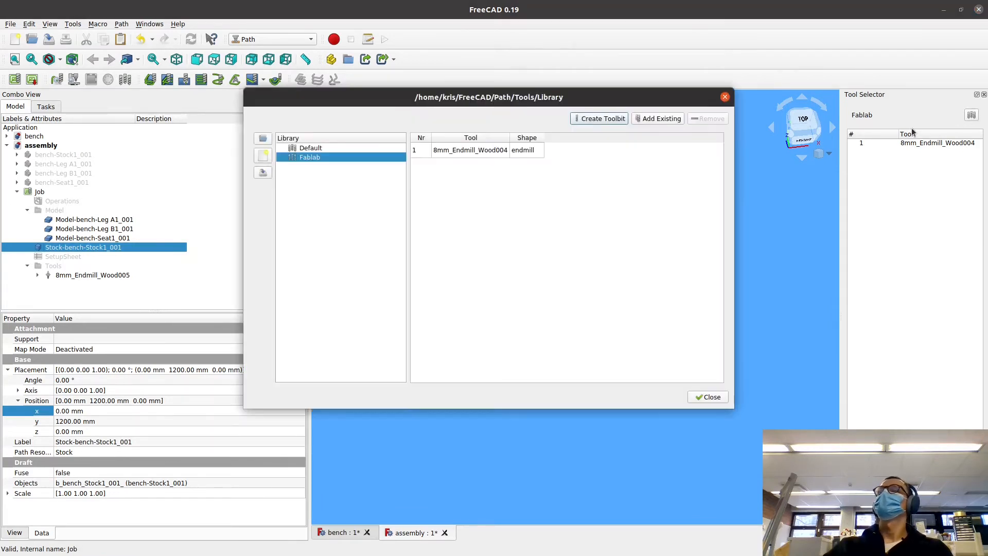
{"action": "left_click_drag", "start_coordinate": [579, 104], "coordinate": [586, 155]}
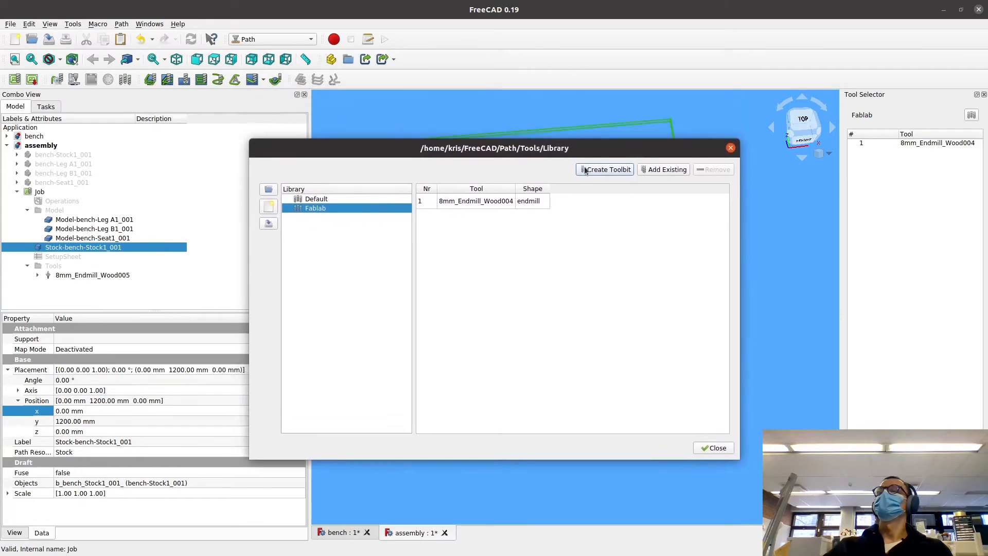
{"action": "left_click_drag", "start_coordinate": [521, 151], "coordinate": [521, 154]}
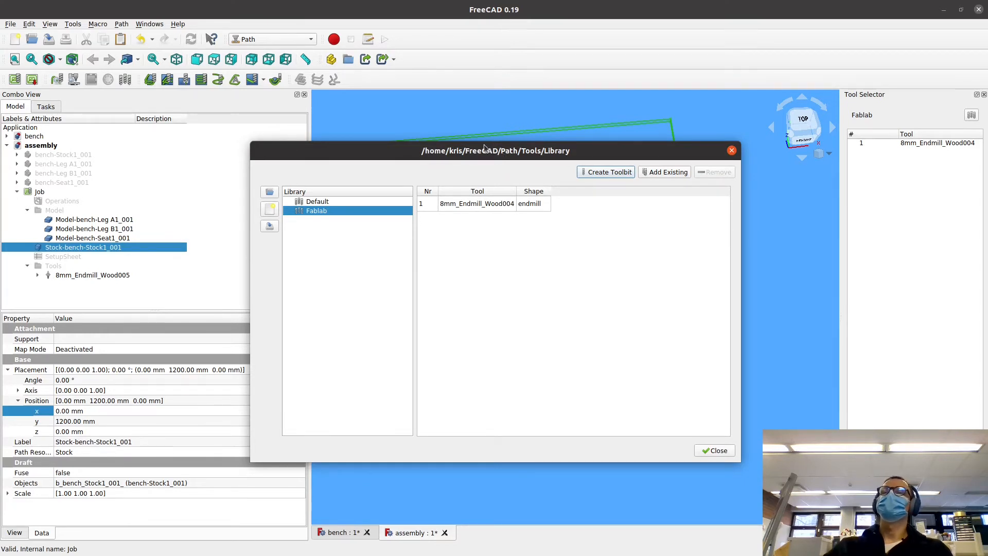
Switch to the file manager and open the FreeCAD/Path/Tools folder in the home directory
{"action": "key", "text": "alt+Tab"}
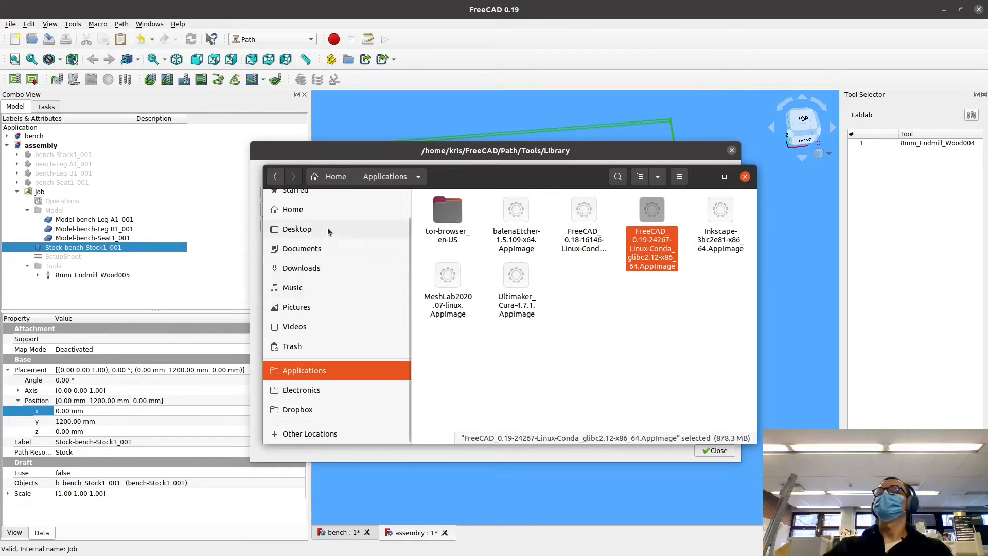
{"action": "left_click", "coordinate": [327, 210]}
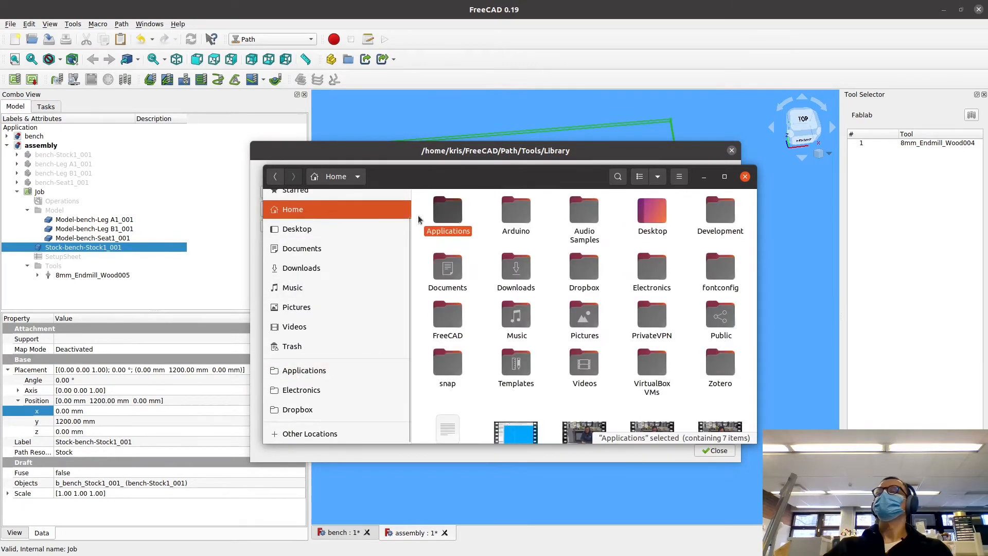
{"action": "double_click", "coordinate": [447, 317]}
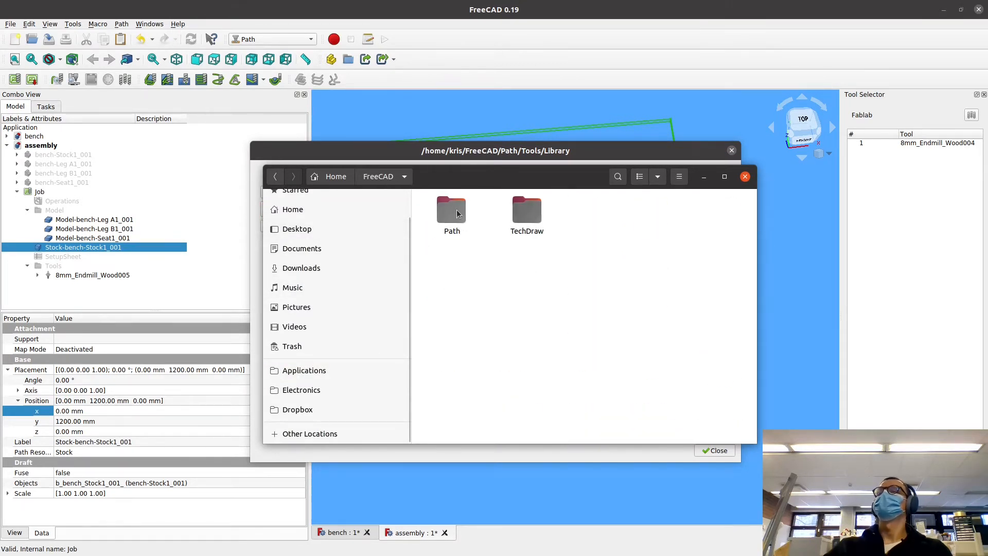
{"action": "double_click", "coordinate": [456, 208]}
{"action": "double_click", "coordinate": [457, 211]}
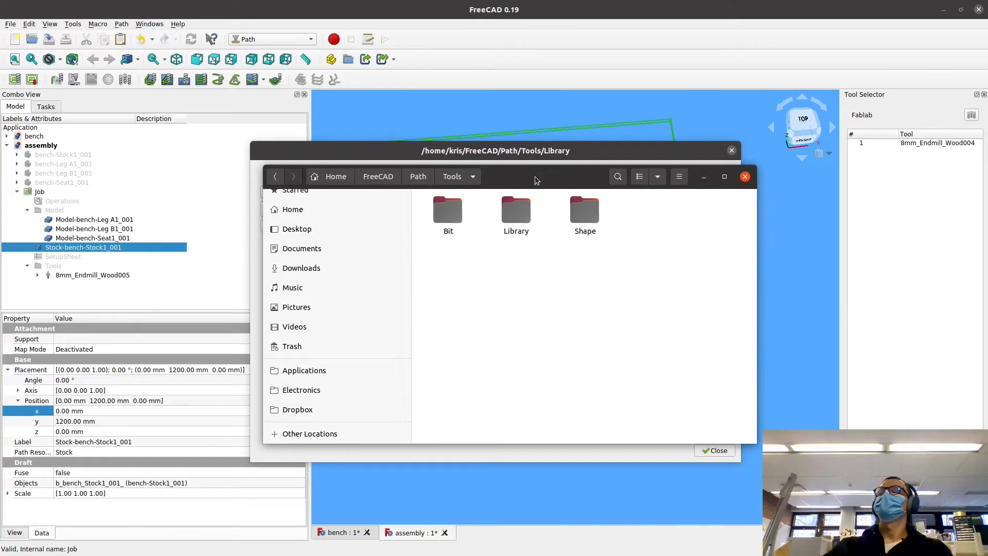
Examine the contents of the Shape, Library and Bit subfolders to see how the tool files are organised
{"action": "left_click_drag", "start_coordinate": [535, 177], "coordinate": [526, 196]}
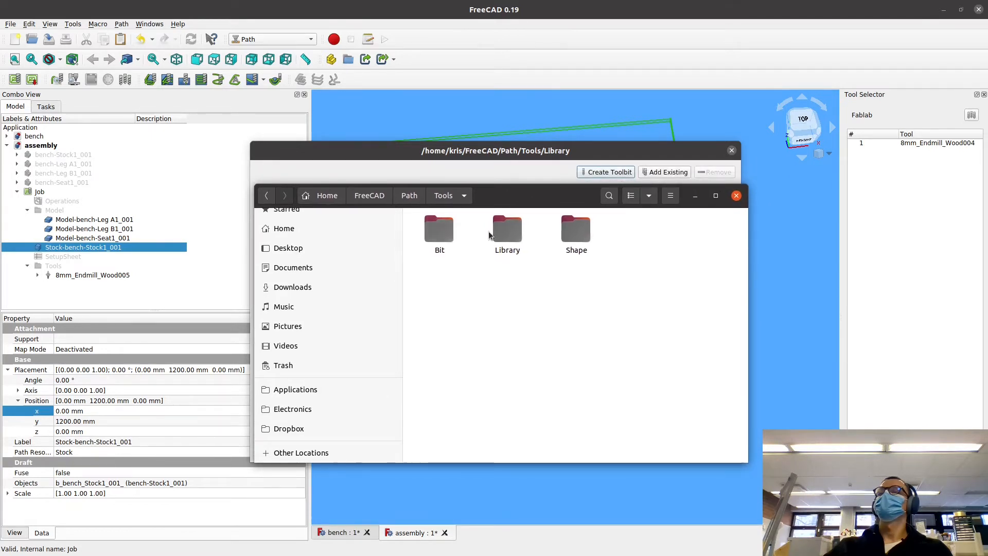
{"action": "double_click", "coordinate": [579, 231]}
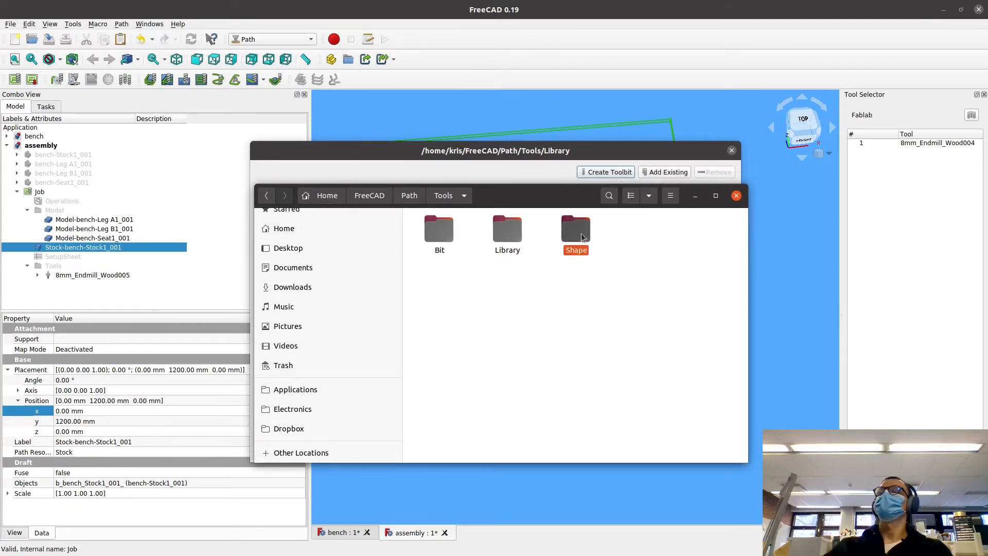
{"action": "left_click", "coordinate": [440, 199]}
{"action": "double_click", "coordinate": [507, 229]}
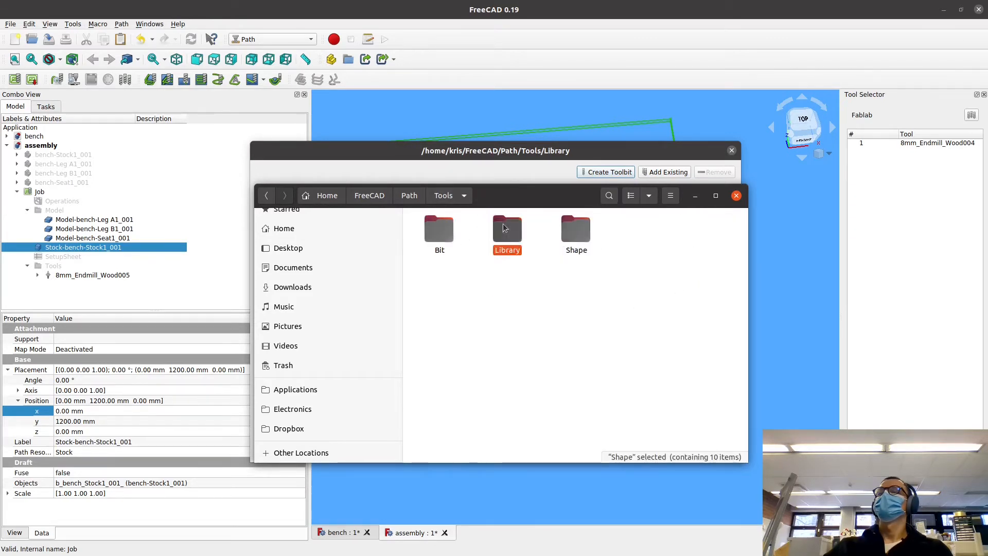
{"action": "left_click", "coordinate": [445, 197]}
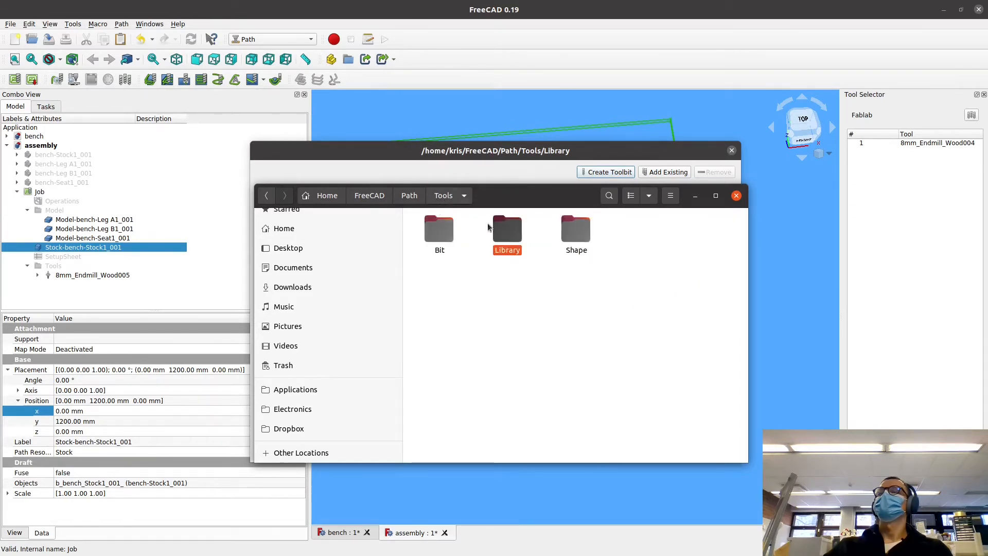
{"action": "double_click", "coordinate": [439, 231]}
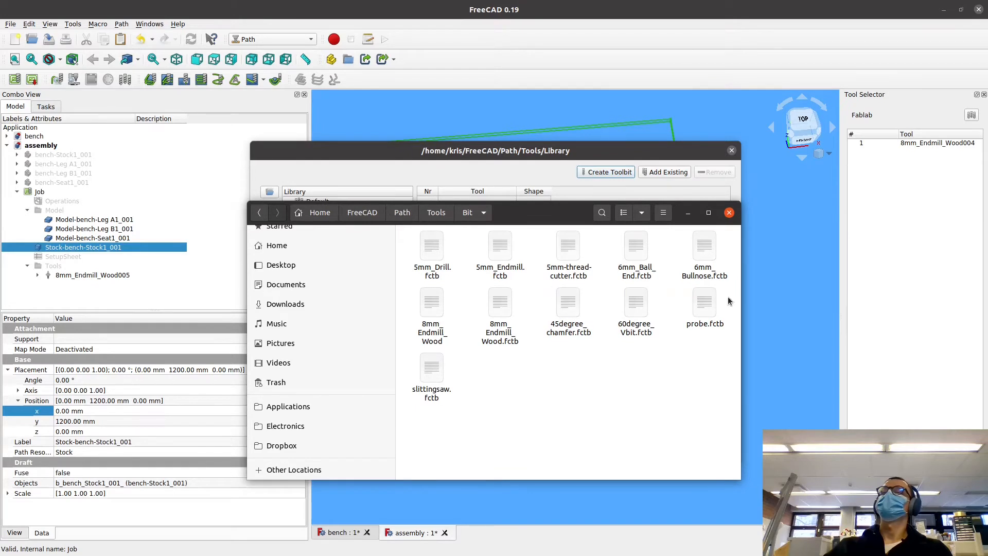
{"action": "left_click", "coordinate": [440, 216]}
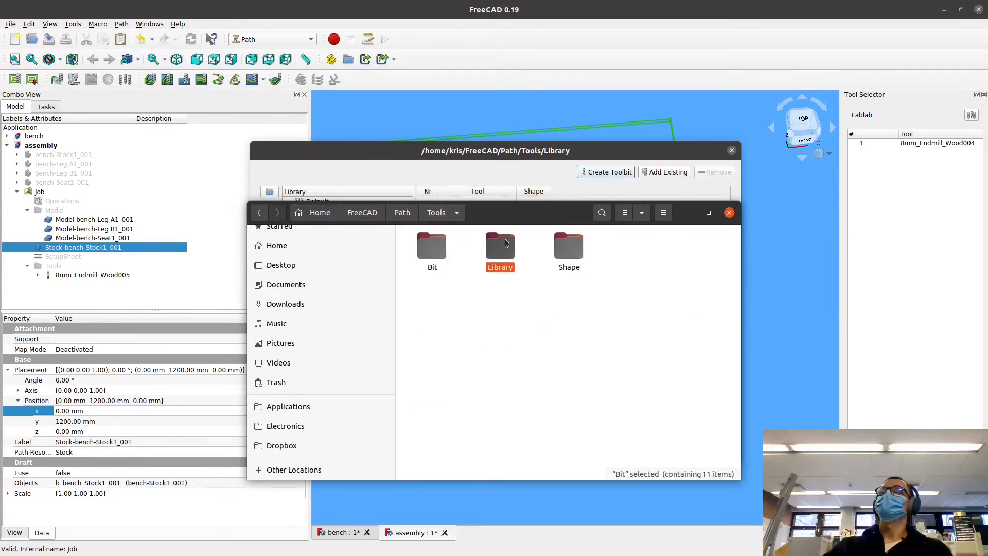
{"action": "double_click", "coordinate": [503, 242]}
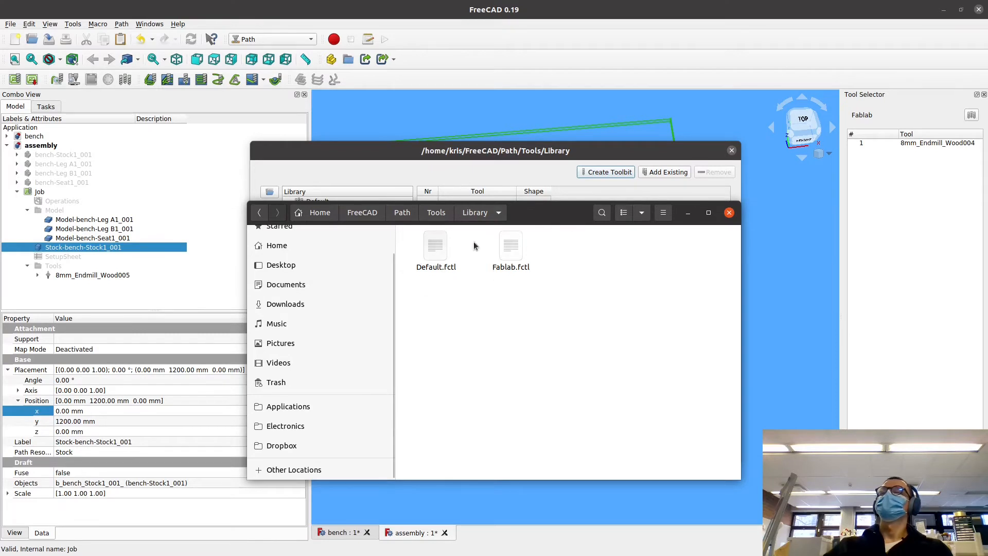
{"action": "left_click", "coordinate": [436, 212]}
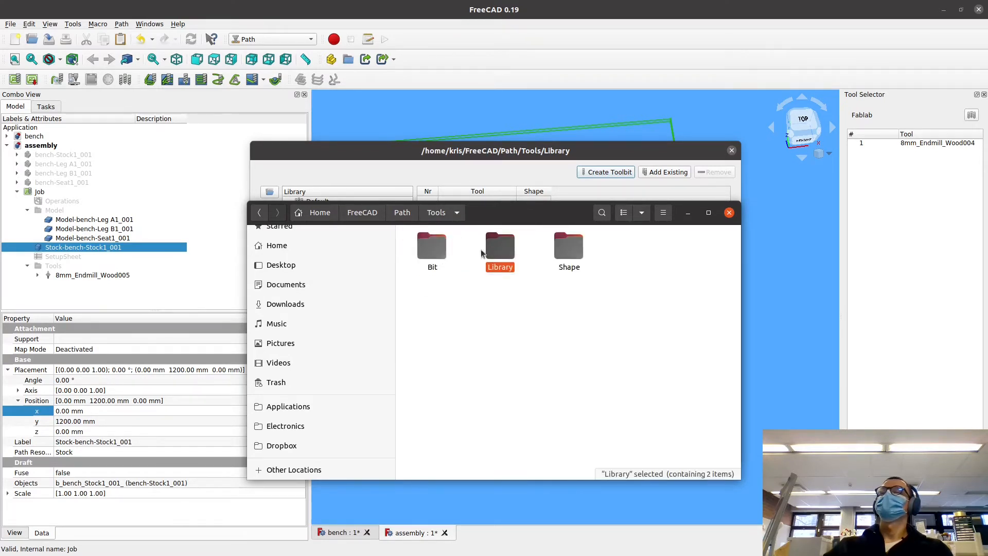
{"action": "left_click", "coordinate": [432, 251]}
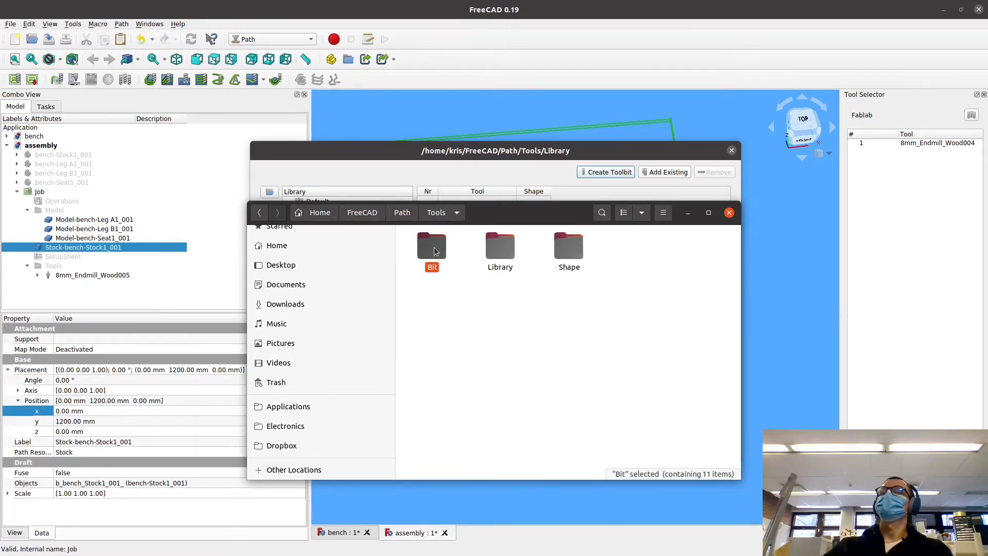
Look through the Bit and Shape folders inside the FreeCAD Path Tools directory, and return to the tool library manager
{"action": "double_click", "coordinate": [434, 250]}
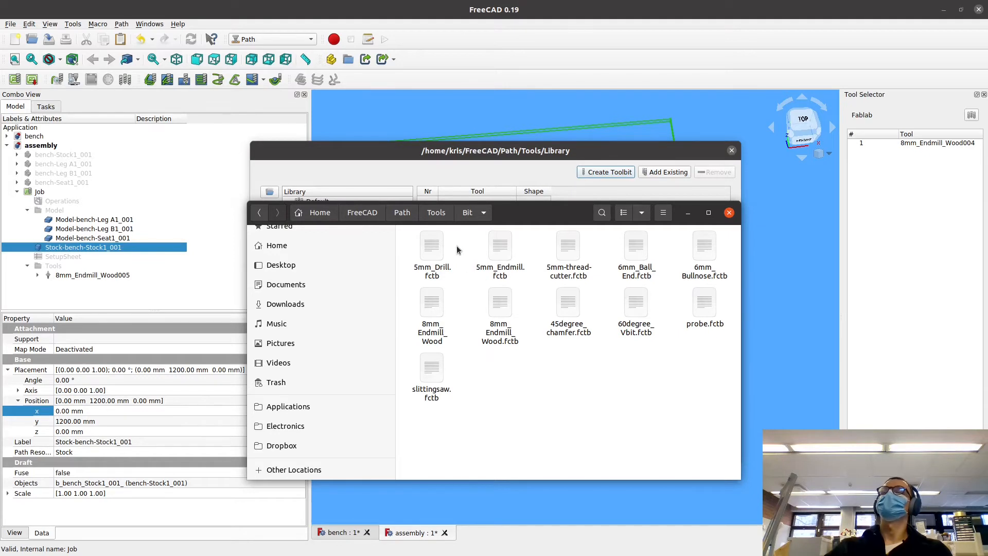
{"action": "left_click", "coordinate": [439, 217]}
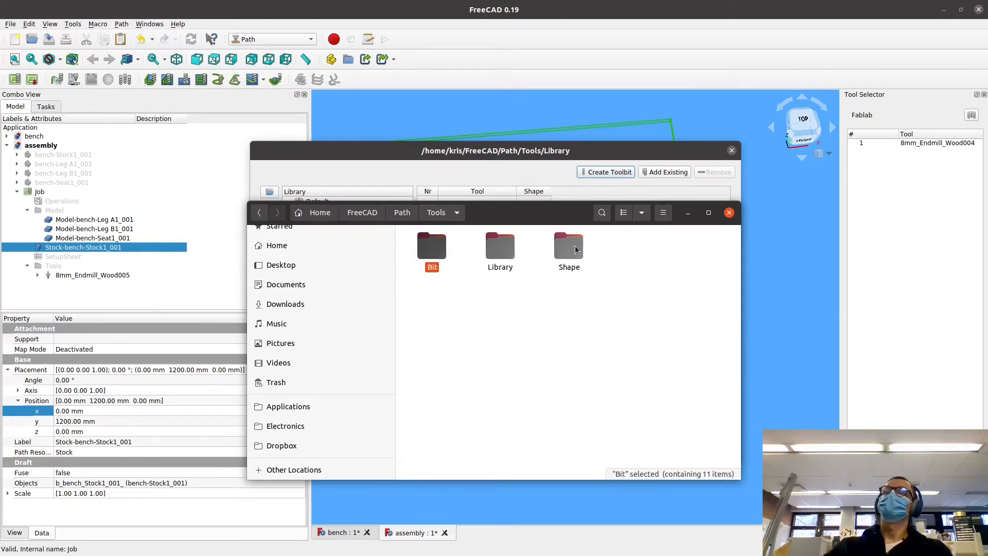
{"action": "double_click", "coordinate": [576, 249]}
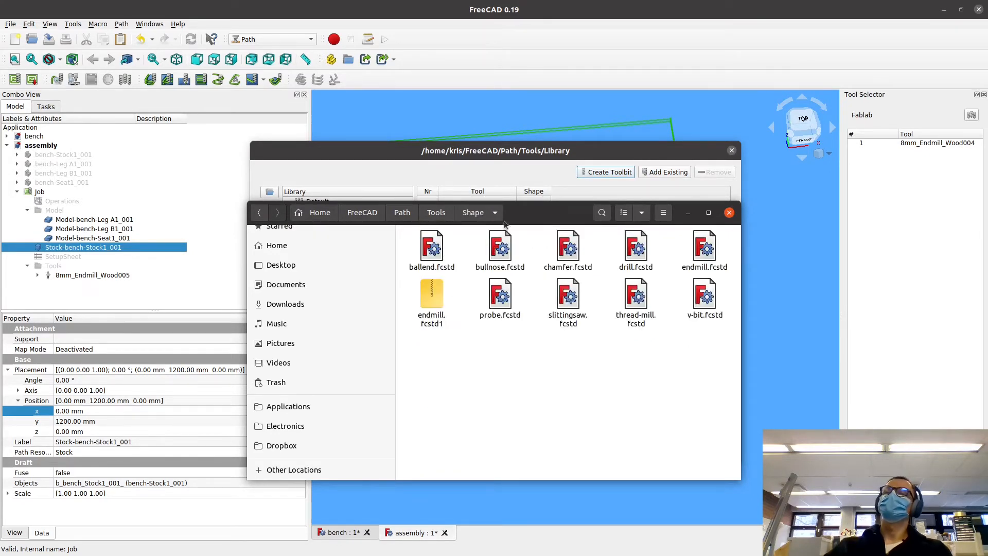
{"action": "left_click", "coordinate": [440, 213]}
{"action": "left_click_drag", "start_coordinate": [513, 205], "coordinate": [514, 232]}
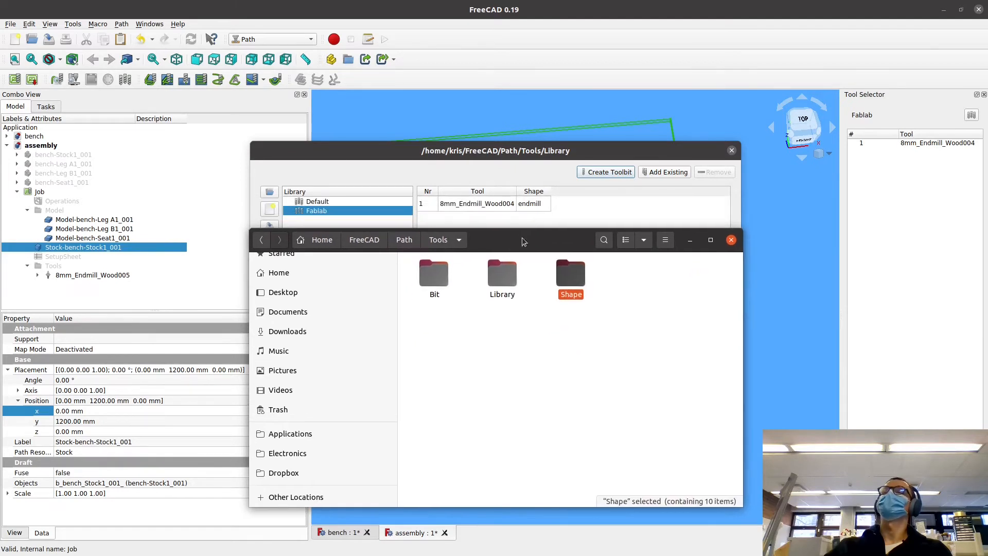
{"action": "left_click", "coordinate": [352, 287]}
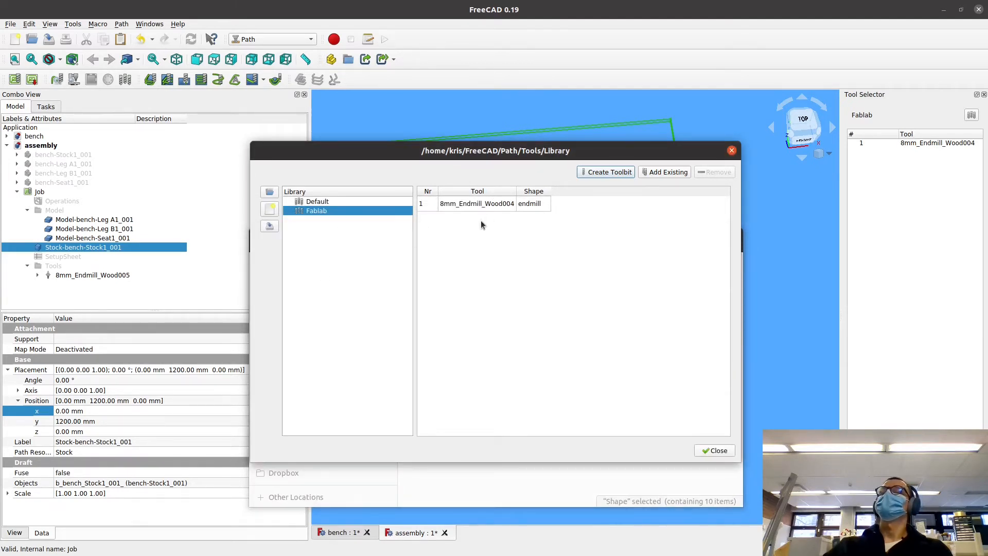
Start a new toolbit in the Fablab library using the endmill.fcstd shape from the .FreeCAD/Path/Tools/Shape folder
{"action": "left_click", "coordinate": [309, 202]}
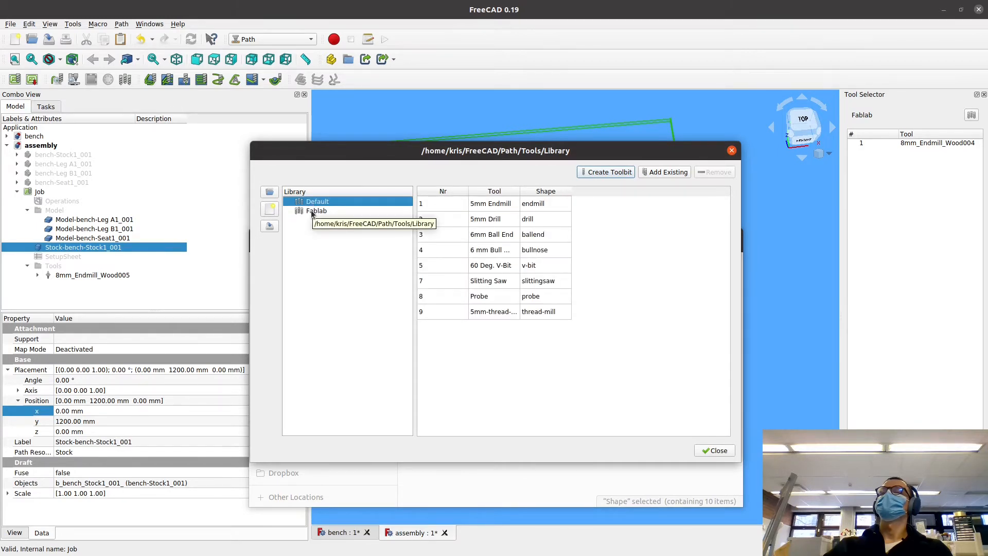
{"action": "left_click", "coordinate": [311, 211]}
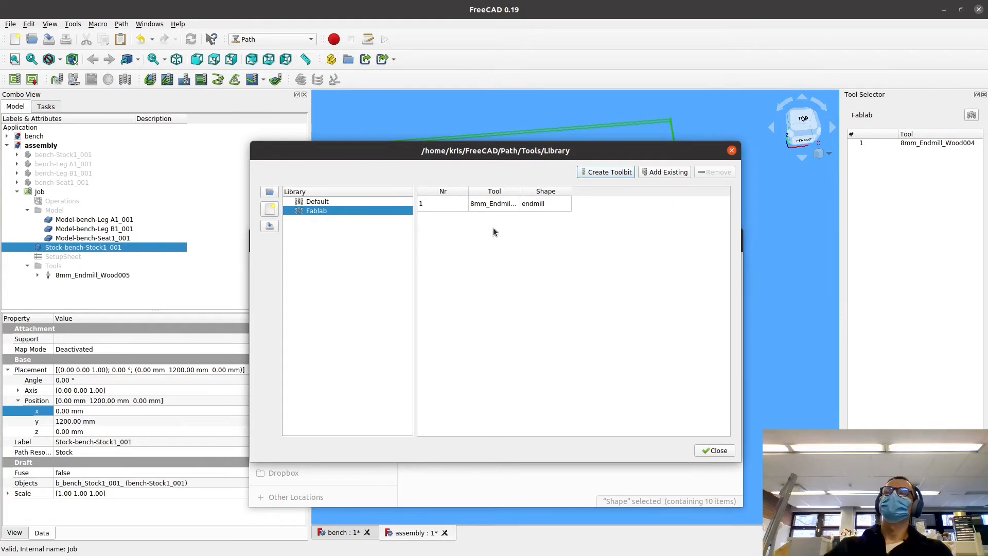
{"action": "left_click", "coordinate": [606, 172]}
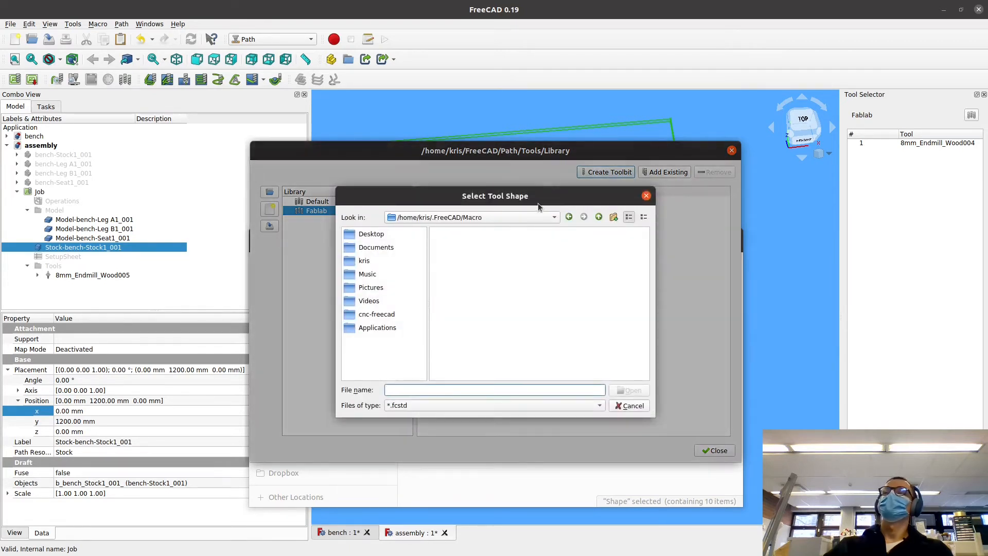
{"action": "left_click", "coordinate": [598, 218]}
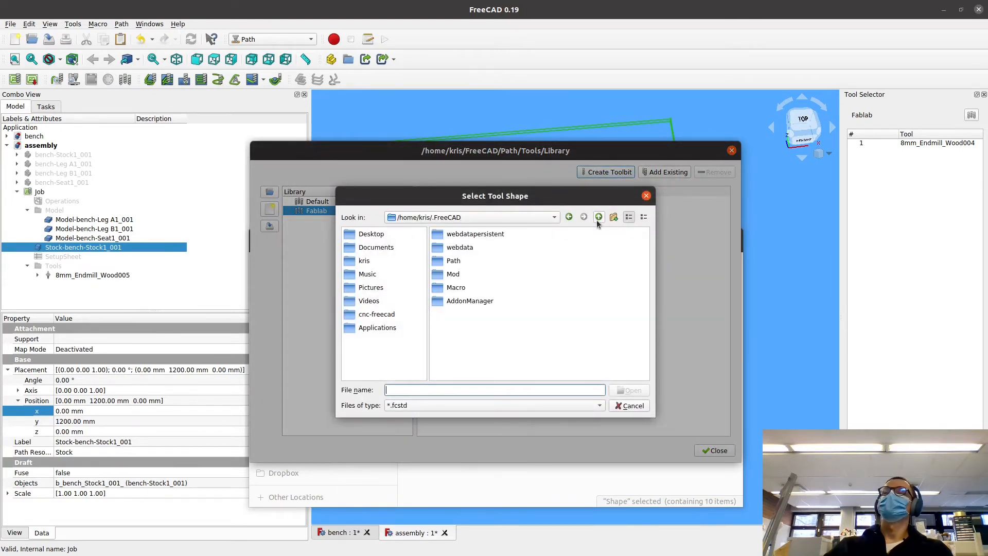
{"action": "double_click", "coordinate": [458, 262]}
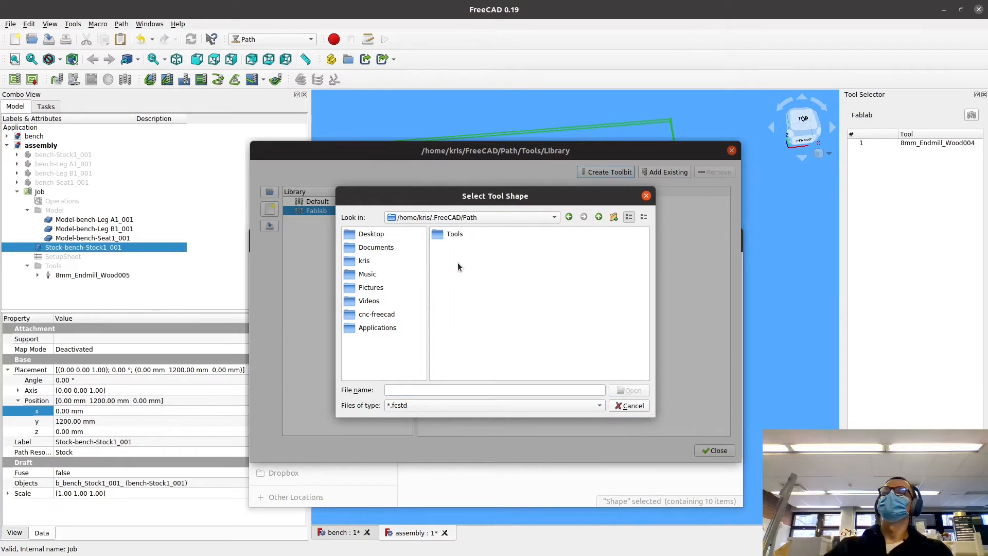
{"action": "double_click", "coordinate": [454, 234]}
{"action": "double_click", "coordinate": [452, 235]}
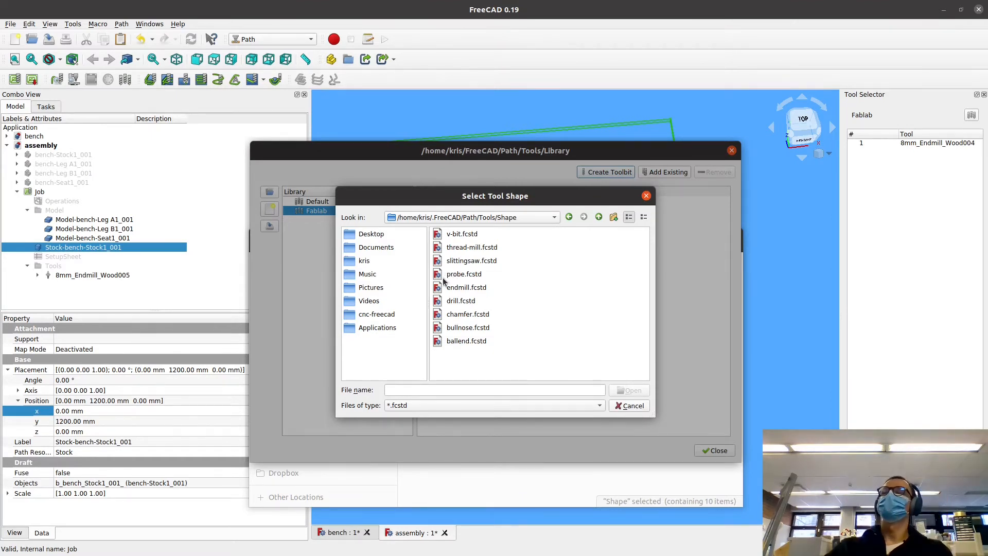
{"action": "left_click", "coordinate": [471, 288]}
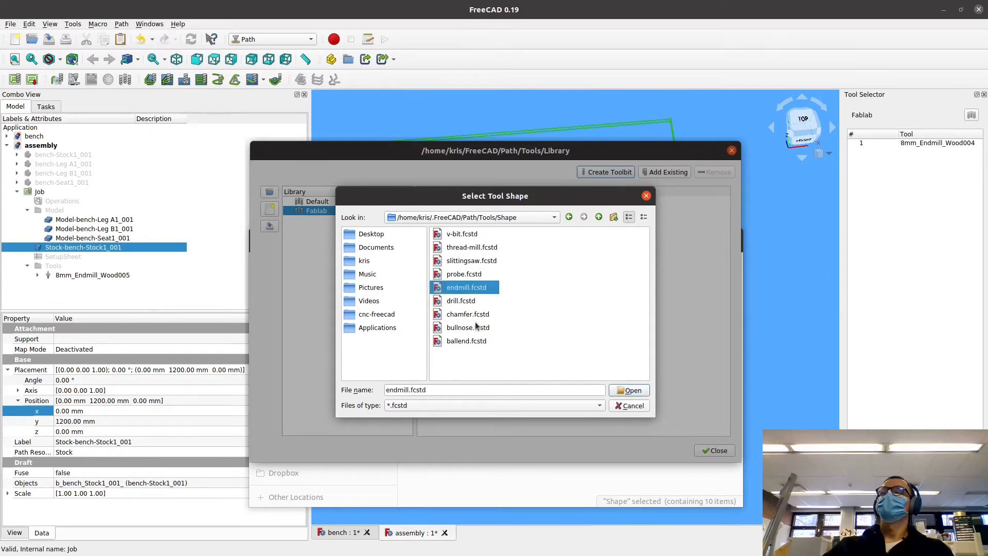
{"action": "left_click", "coordinate": [630, 390]}
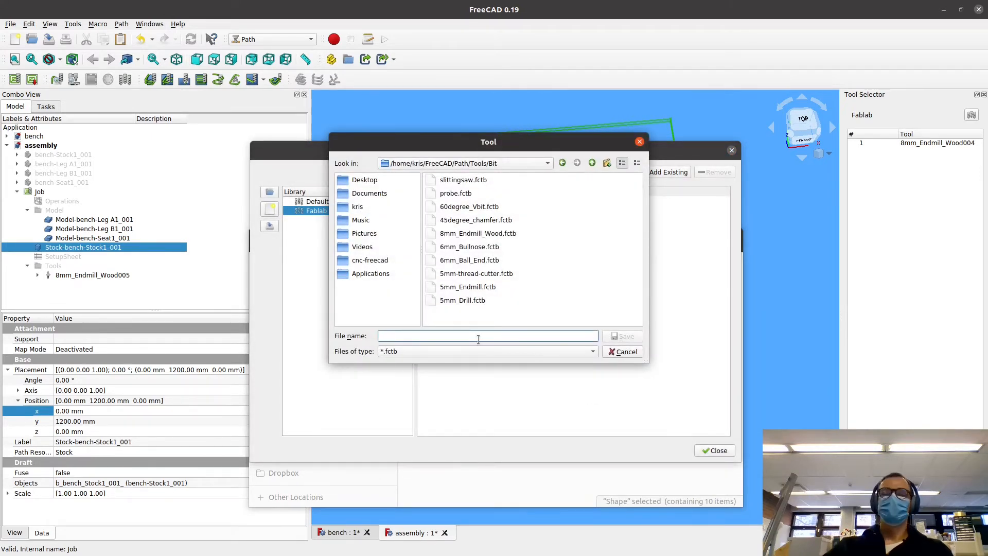
Save the new toolbit as 6mm_Endmill_Wood in the Path/Tools/Bit folder
{"action": "type", "text": "6mm_e"}
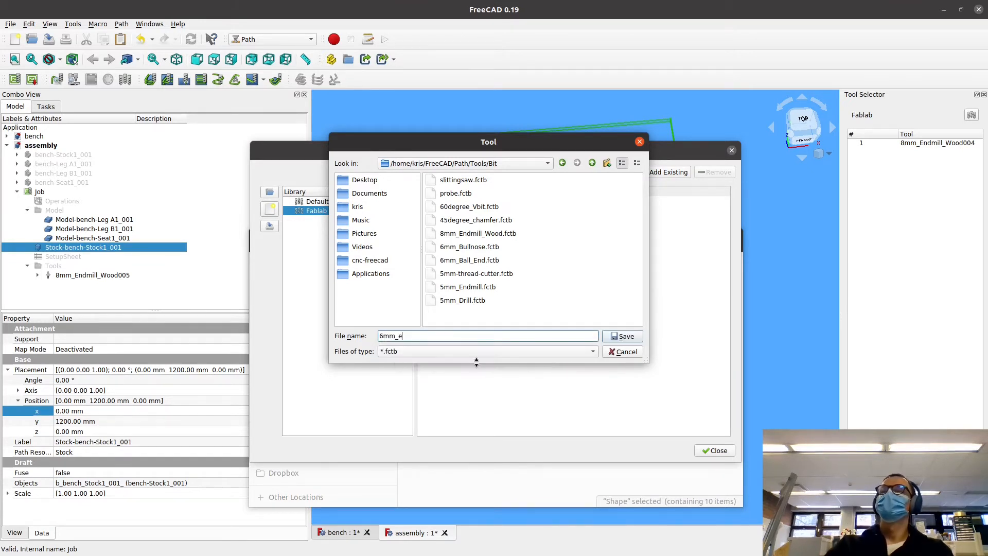
{"action": "key", "text": "BackSpace"}
{"action": "type", "text": "Endmil"}
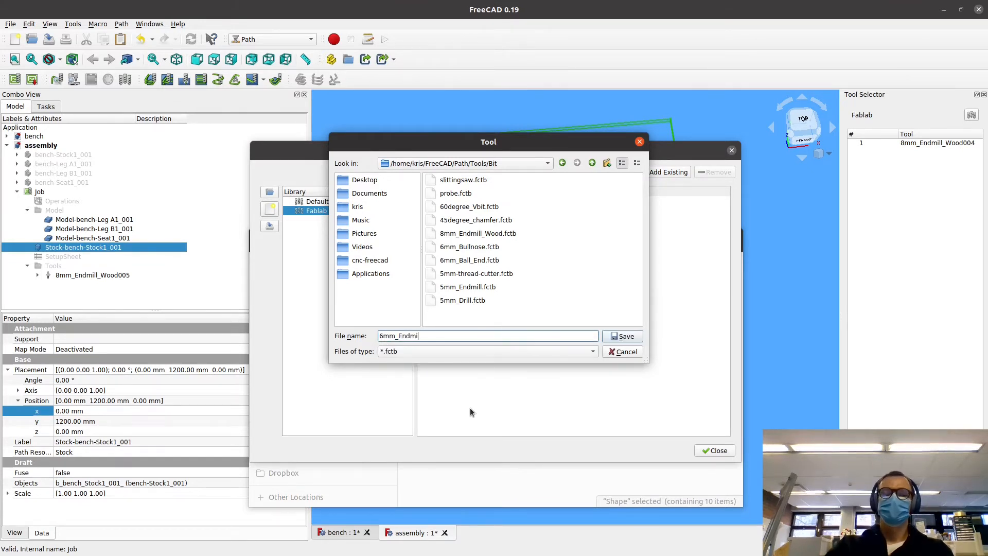
{"action": "type", "text": "l_Wood"}
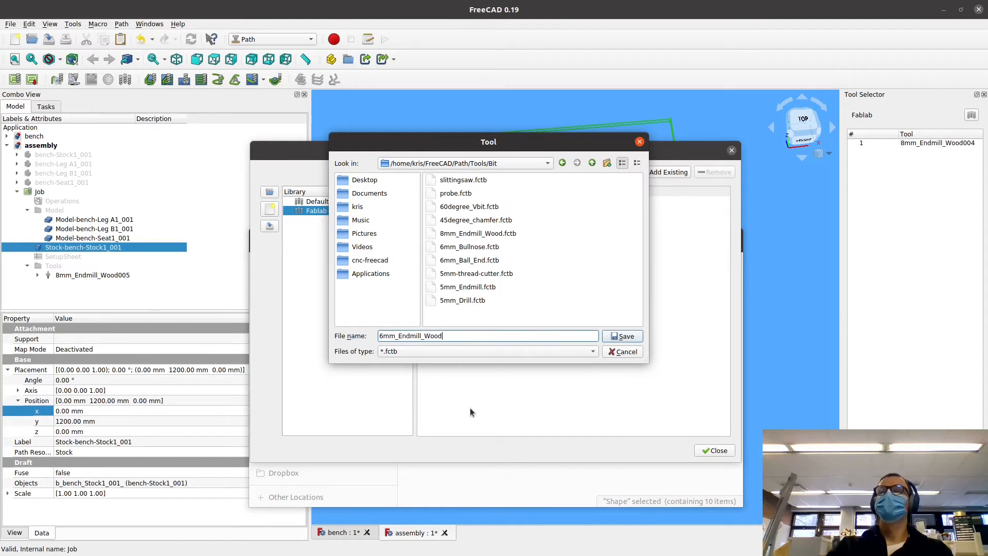
{"action": "key", "text": "Return"}
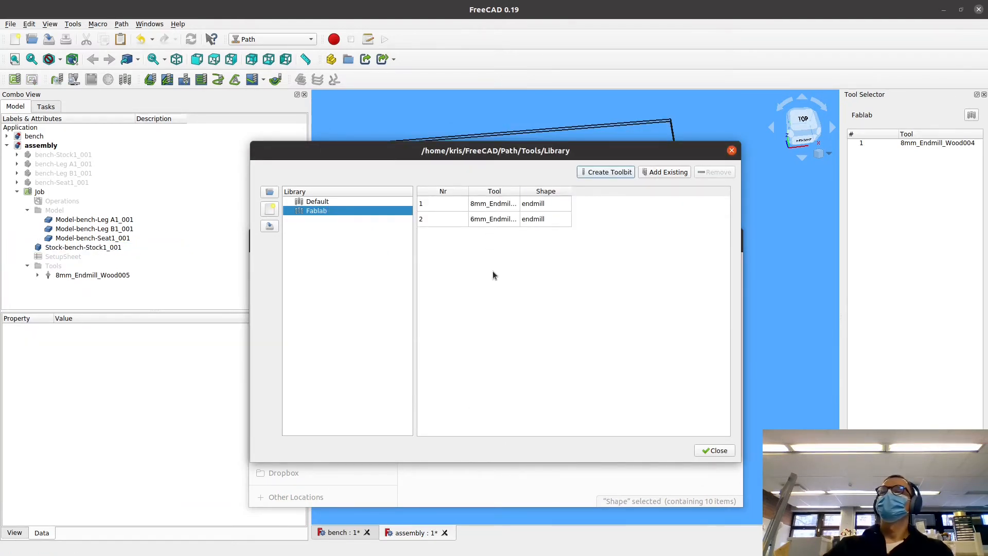
Close the tool library manager and add the 6mm_Endmill_Wood tool to the job
{"action": "left_click", "coordinate": [492, 220]}
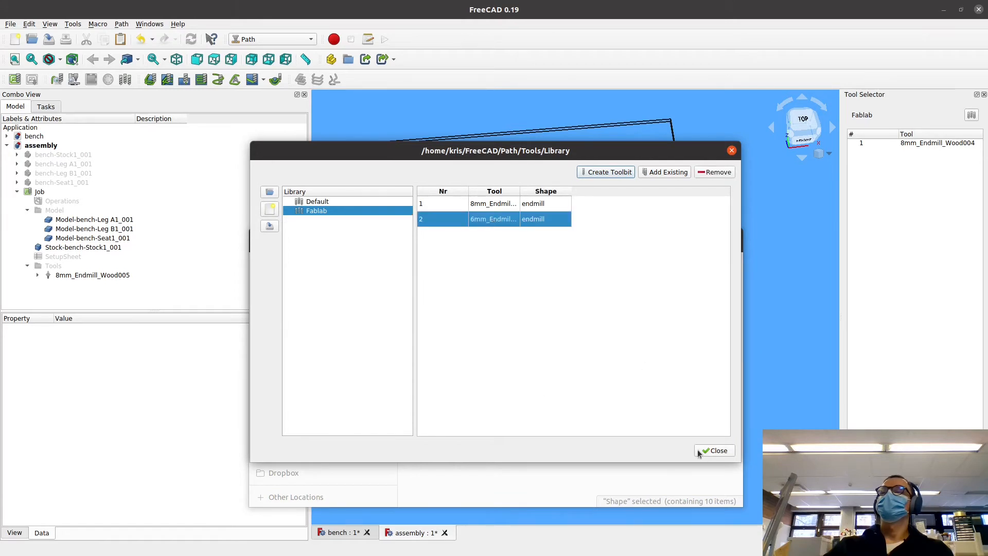
{"action": "left_click", "coordinate": [714, 451]}
{"action": "left_click", "coordinate": [904, 237]}
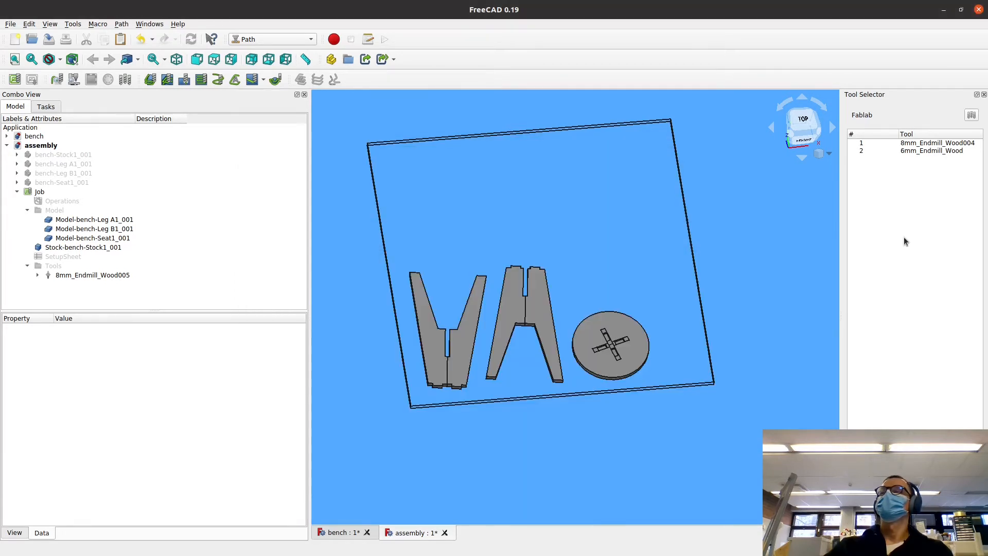
{"action": "double_click", "coordinate": [916, 150]}
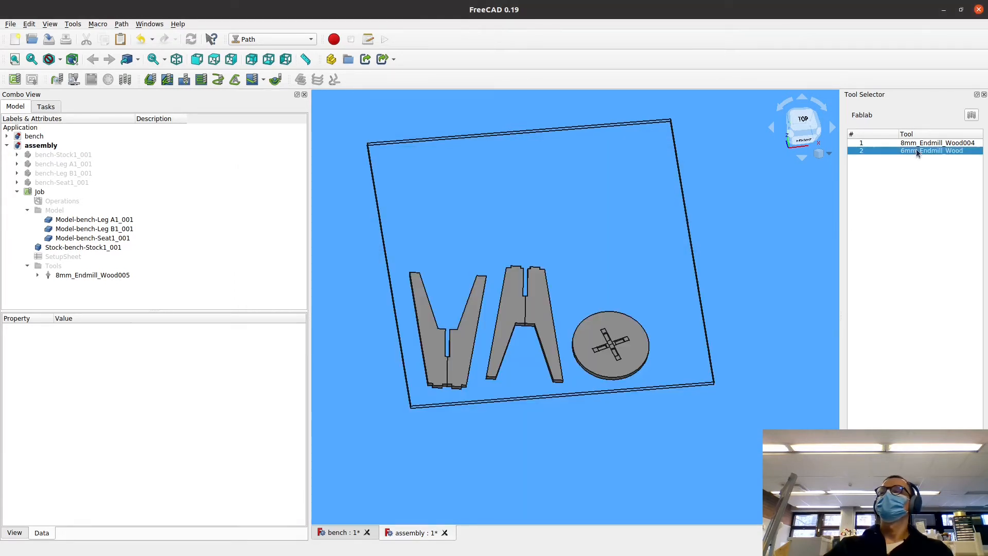
Delete the 8mm_Endmill_Wood005 tool controller from the job's tools
{"action": "left_click", "coordinate": [106, 285]}
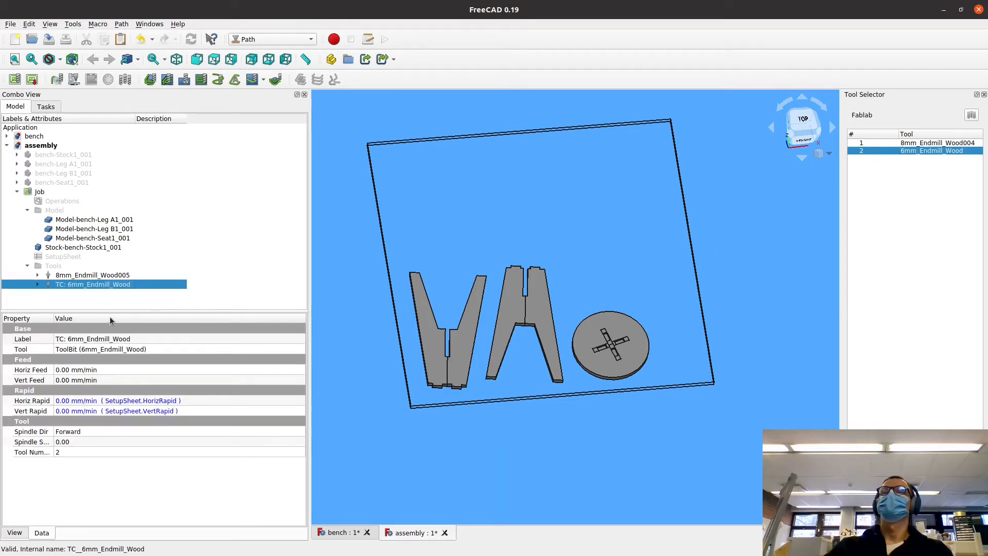
{"action": "left_click", "coordinate": [90, 276]}
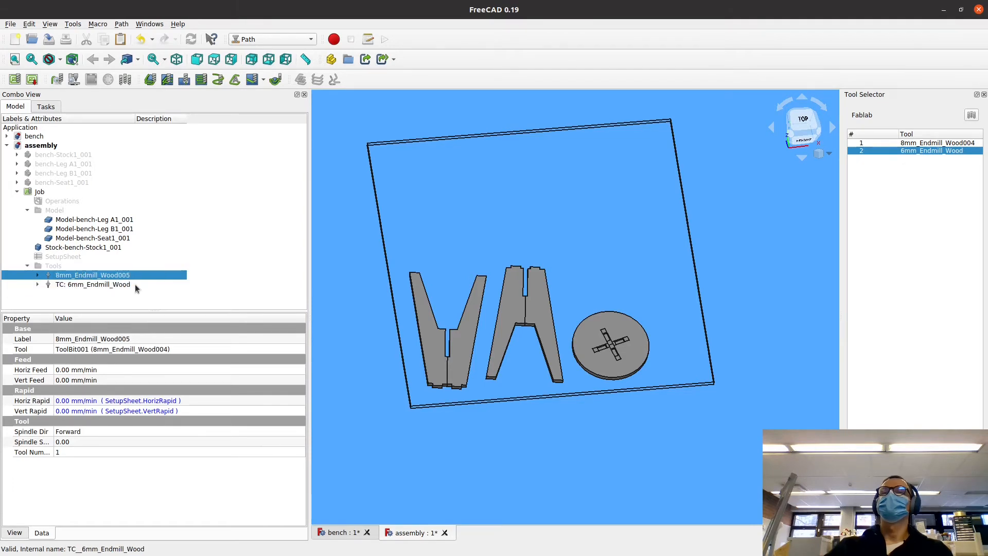
{"action": "key", "text": "Delete"}
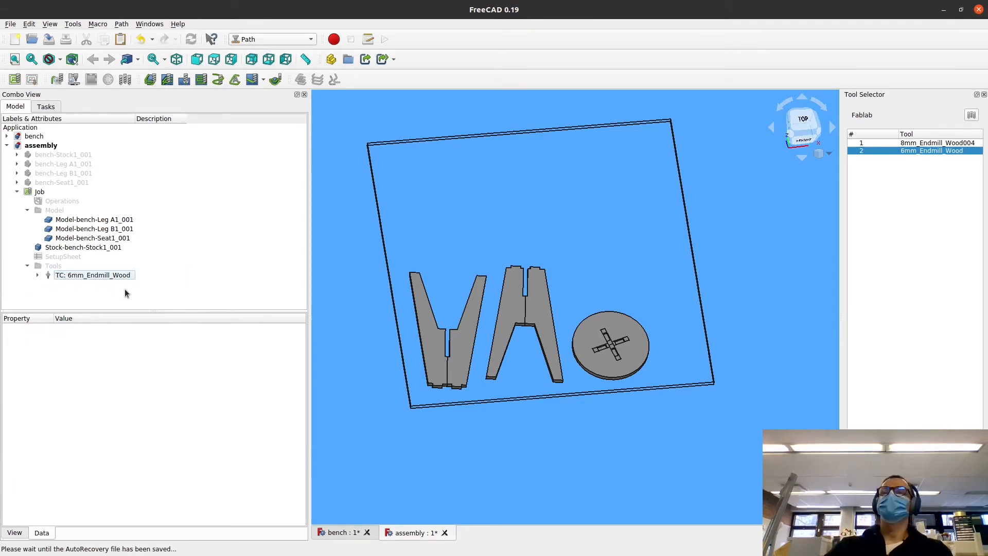
Open the Job for editing to review its assigned tools, and leave without applying changes
{"action": "left_click", "coordinate": [39, 193]}
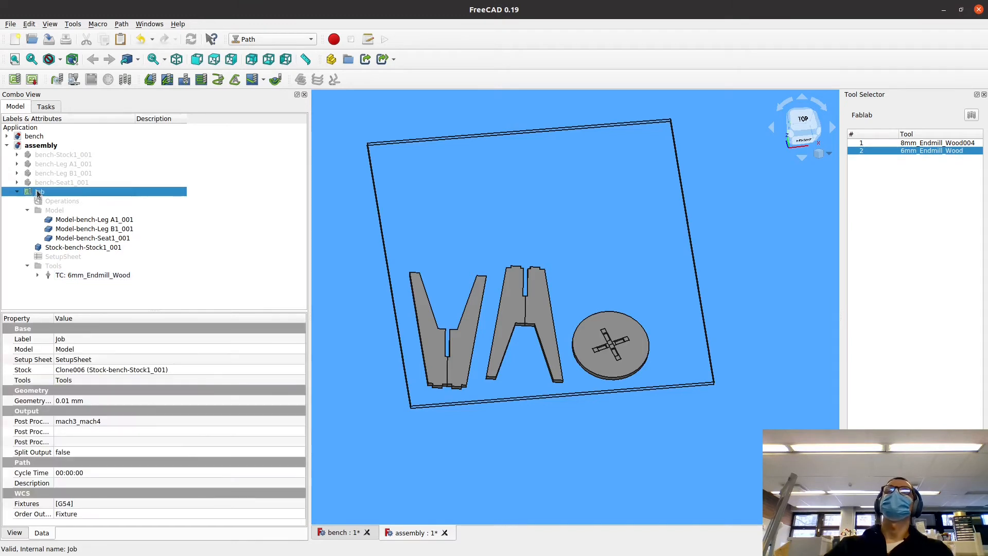
{"action": "double_click", "coordinate": [38, 192]}
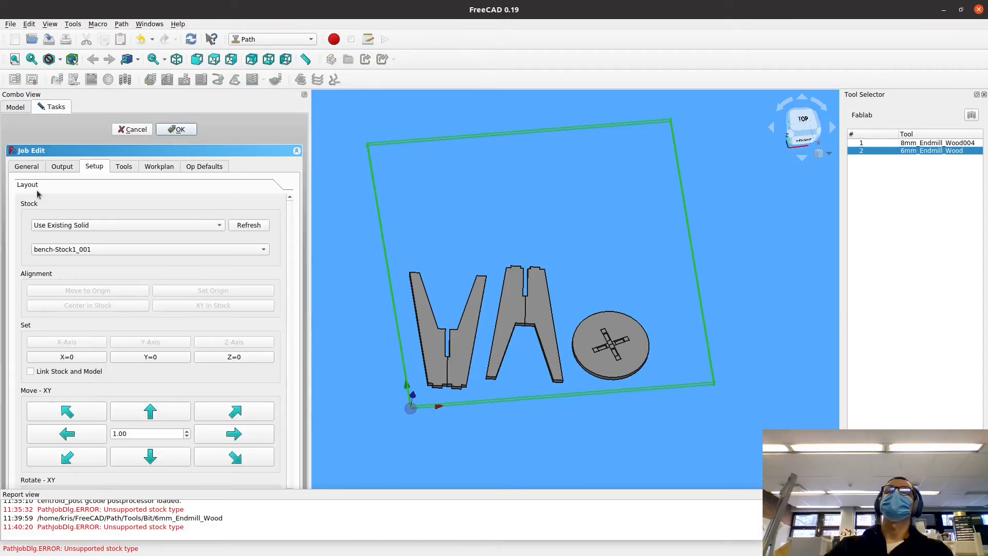
{"action": "left_click", "coordinate": [124, 166]}
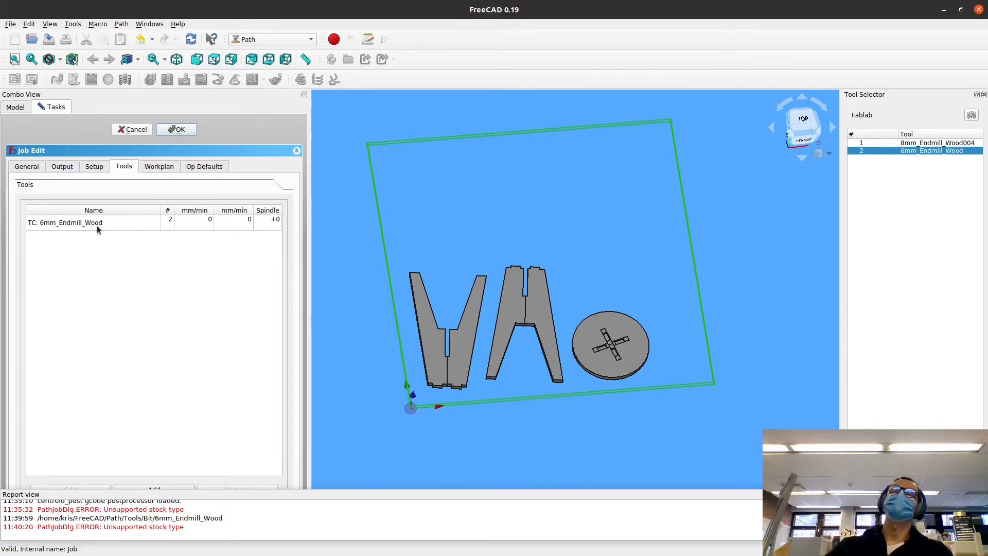
{"action": "left_click", "coordinate": [133, 129]}
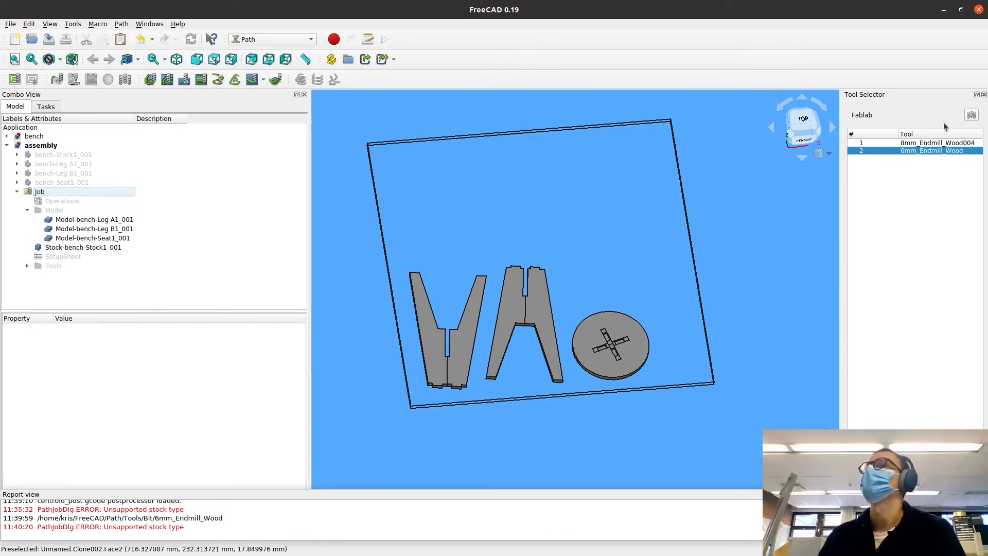
Open the 6mm_Endmill_Wood tool from the Fablab library for editing and set its diameter and shank diameter to 6 mm
{"action": "left_click", "coordinate": [972, 116]}
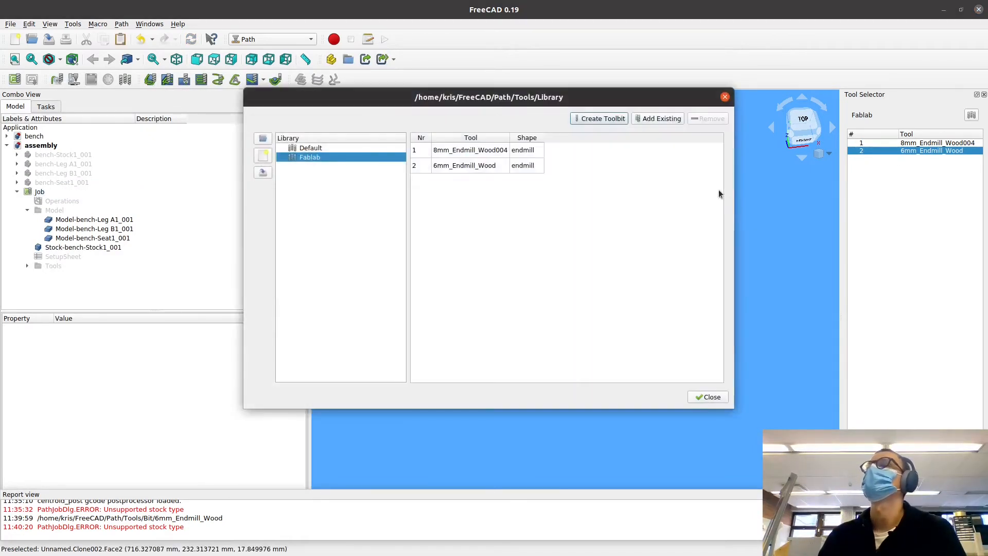
{"action": "left_click", "coordinate": [465, 165]}
{"action": "double_click", "coordinate": [478, 165]}
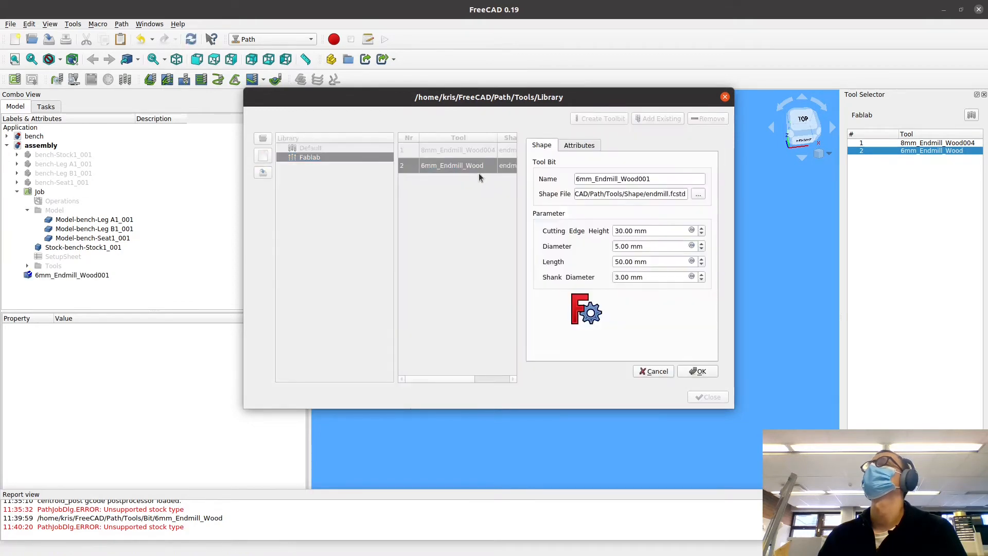
{"action": "left_click", "coordinate": [652, 230]}
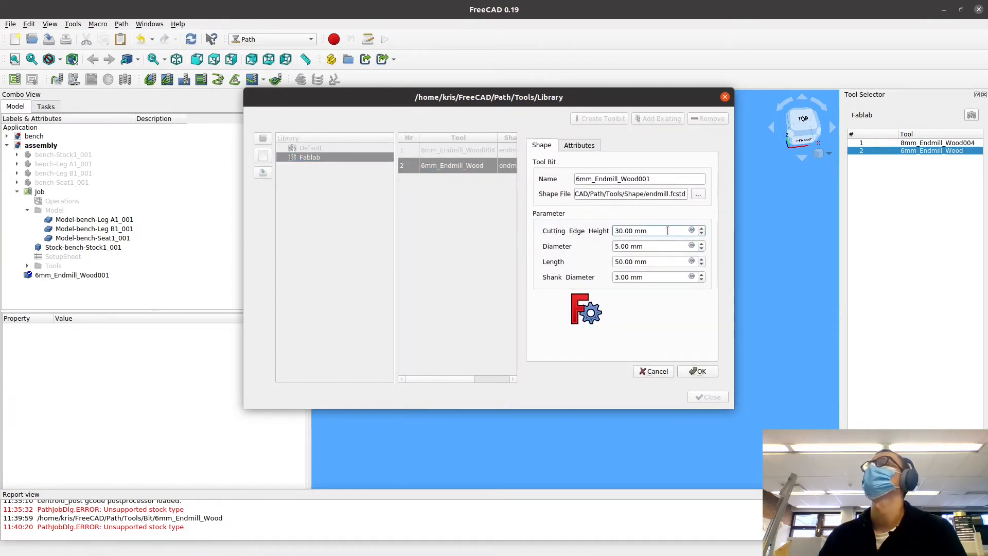
{"action": "left_click_drag", "start_coordinate": [644, 248], "coordinate": [572, 254]}
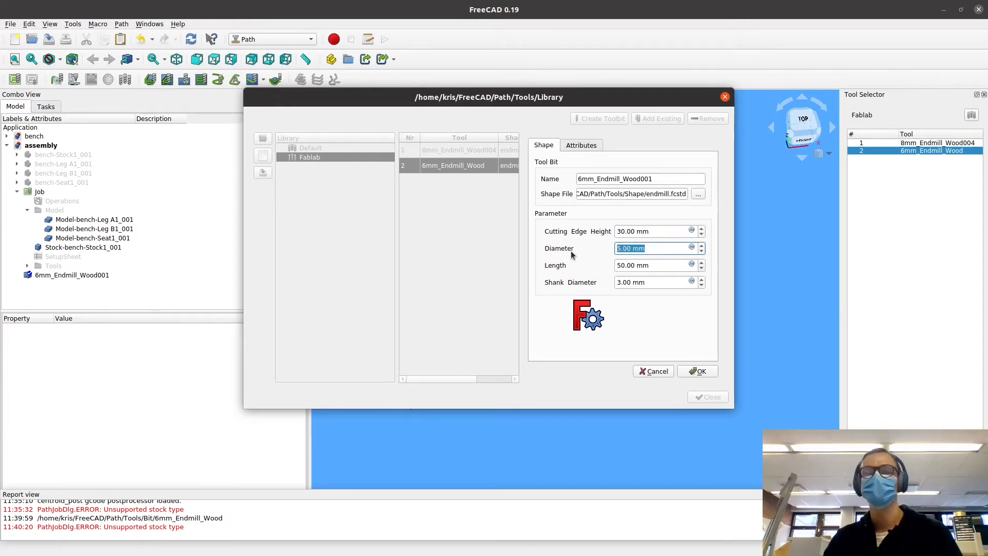
{"action": "type", "text": "6 mm"}
{"action": "left_click_drag", "start_coordinate": [647, 282], "coordinate": [613, 282]}
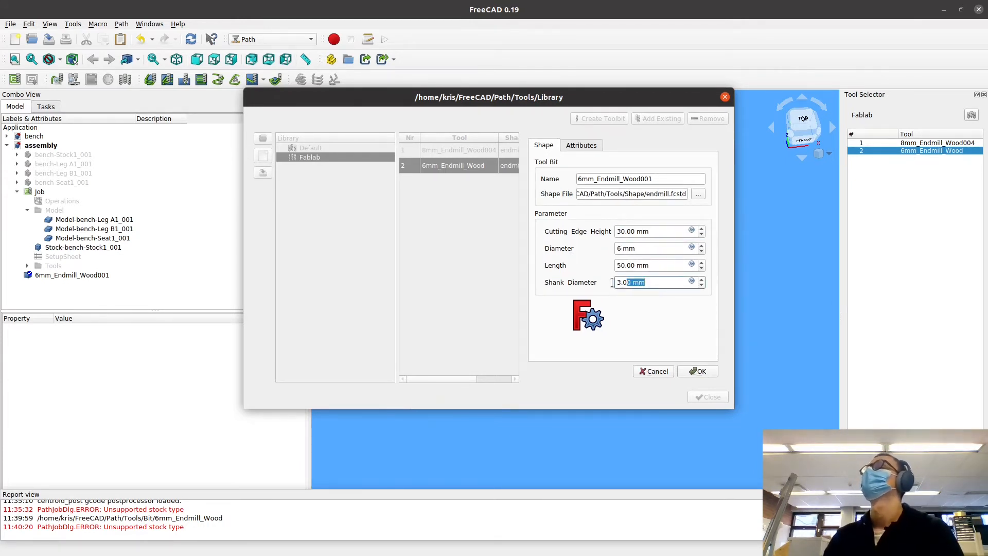
{"action": "type", "text": "6"}
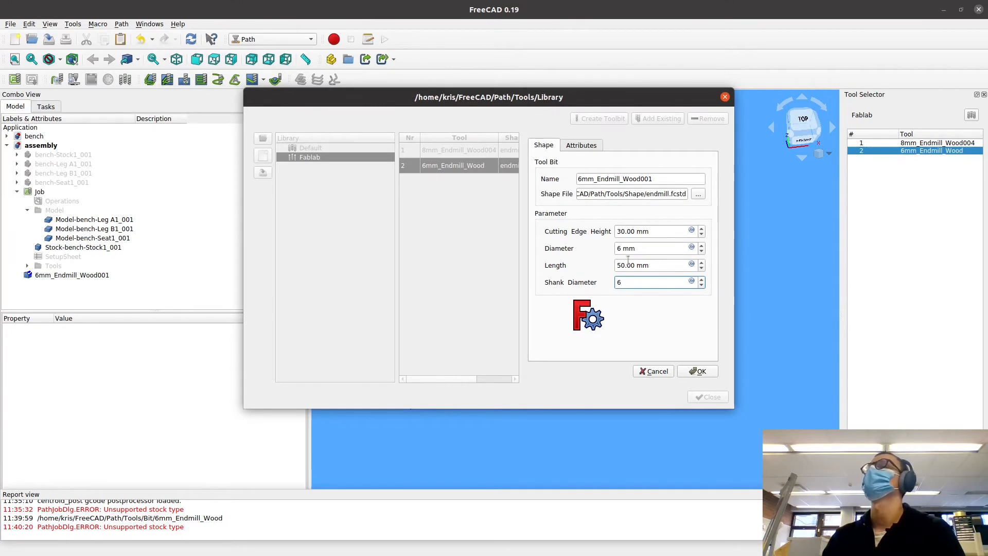
Set the 6 mm end mill's cutting edge height to 20 mm and its length to 40 mm
{"action": "left_click", "coordinate": [643, 252]}
{"action": "left_click", "coordinate": [638, 265]}
{"action": "left_click", "coordinate": [649, 230]}
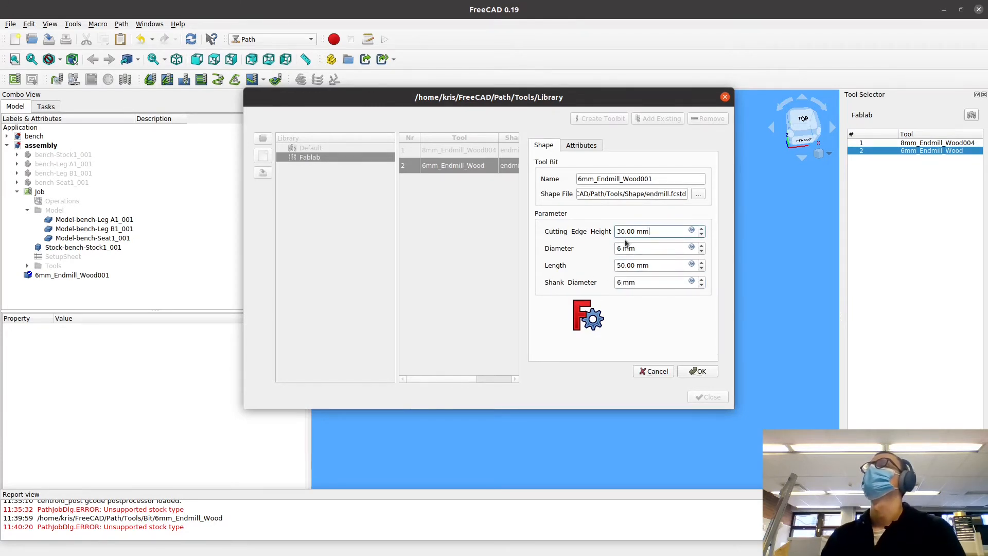
{"action": "key", "text": "ctrl+a"}
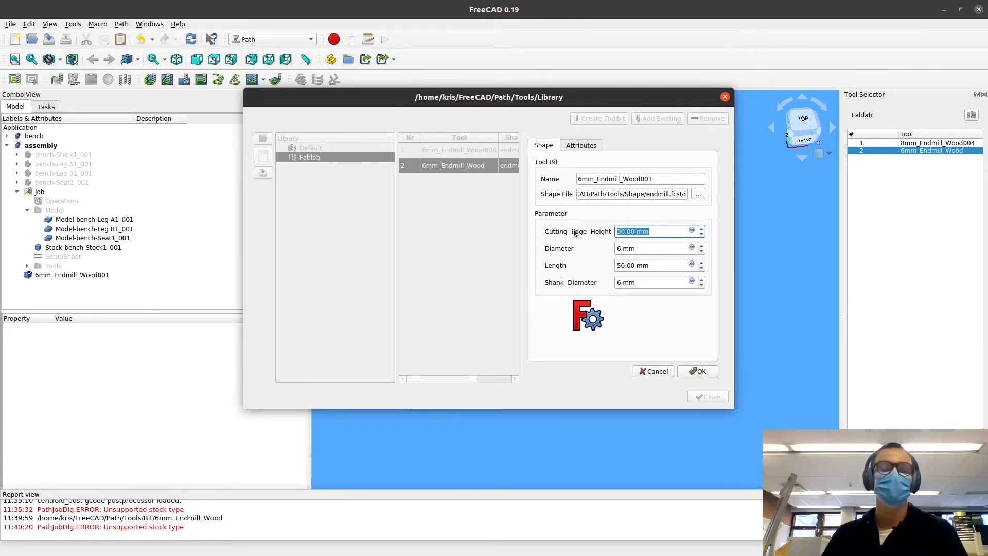
{"action": "type", "text": "20"}
{"action": "left_click", "coordinate": [647, 265]}
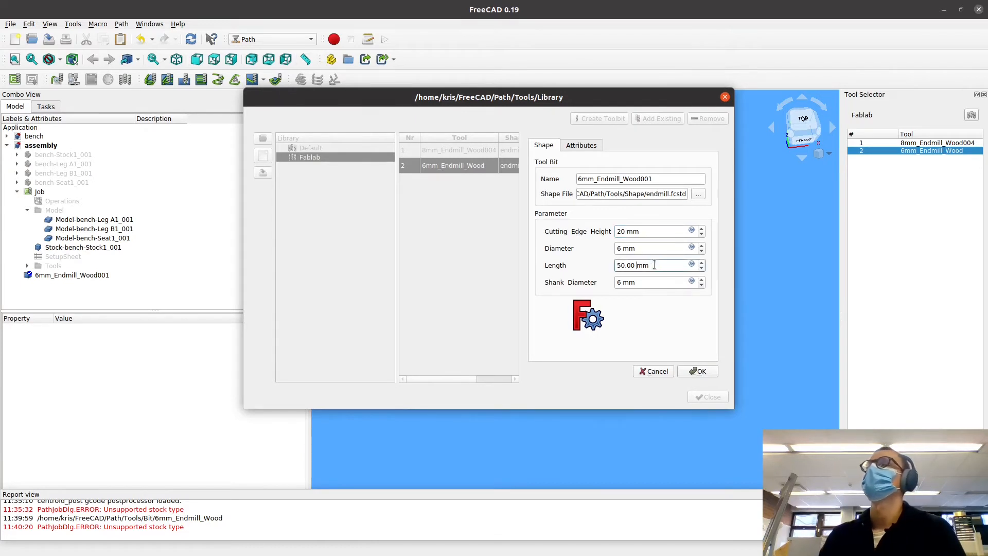
{"action": "left_click_drag", "start_coordinate": [647, 266], "coordinate": [599, 266]}
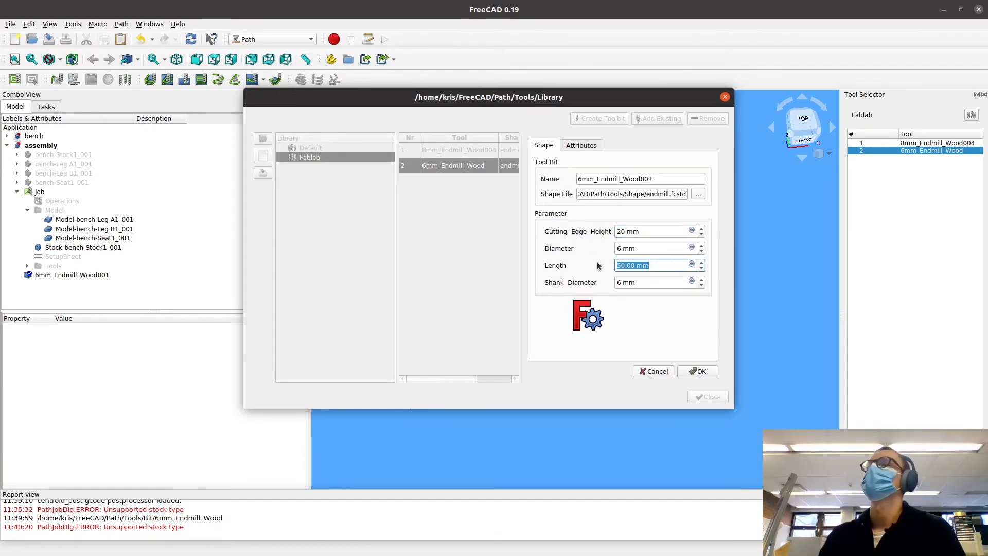
{"action": "type", "text": "40"}
{"action": "left_click", "coordinate": [631, 232]}
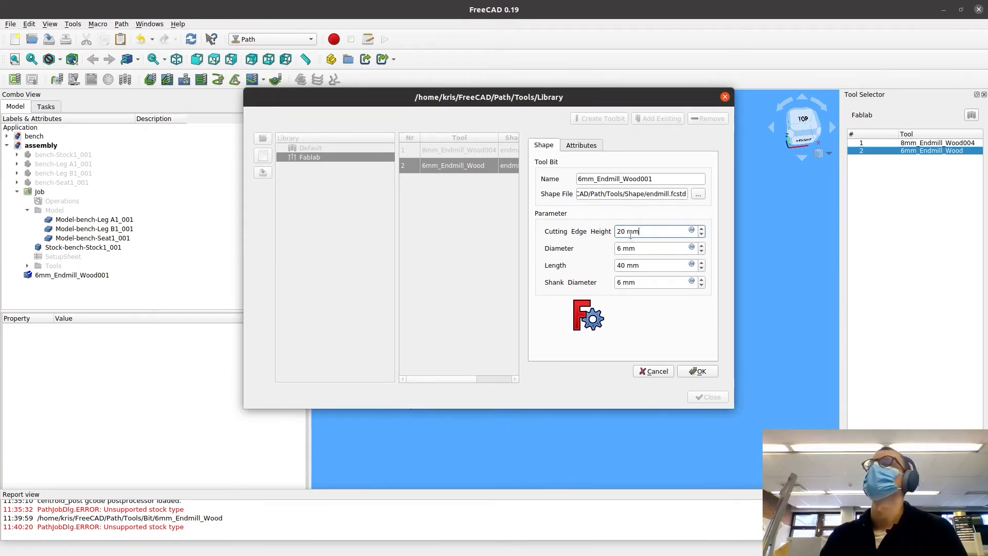
Set the end mill's chipload to 0.2 mm and its flutes to 2, accept the edits and close the tool library
{"action": "left_click", "coordinate": [588, 147]}
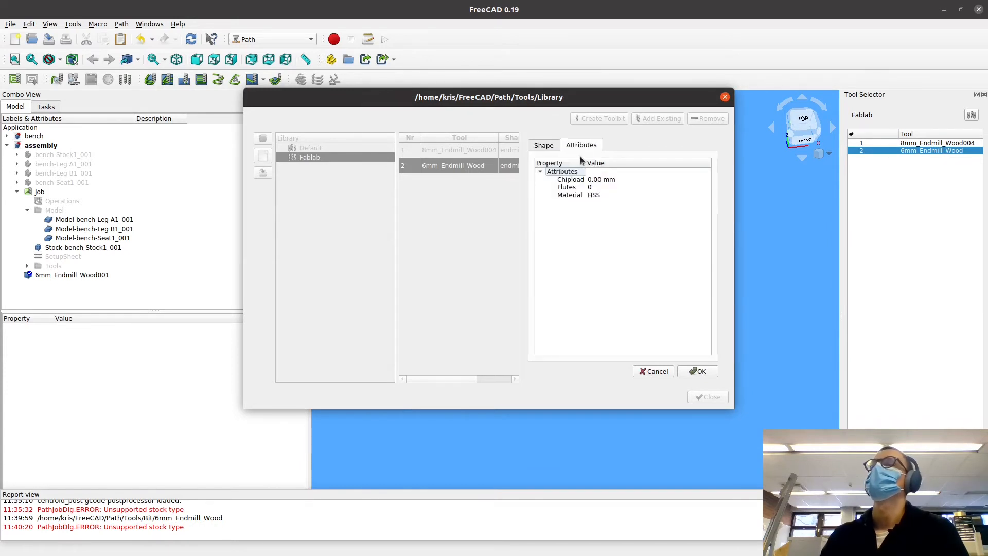
{"action": "left_click", "coordinate": [599, 179]}
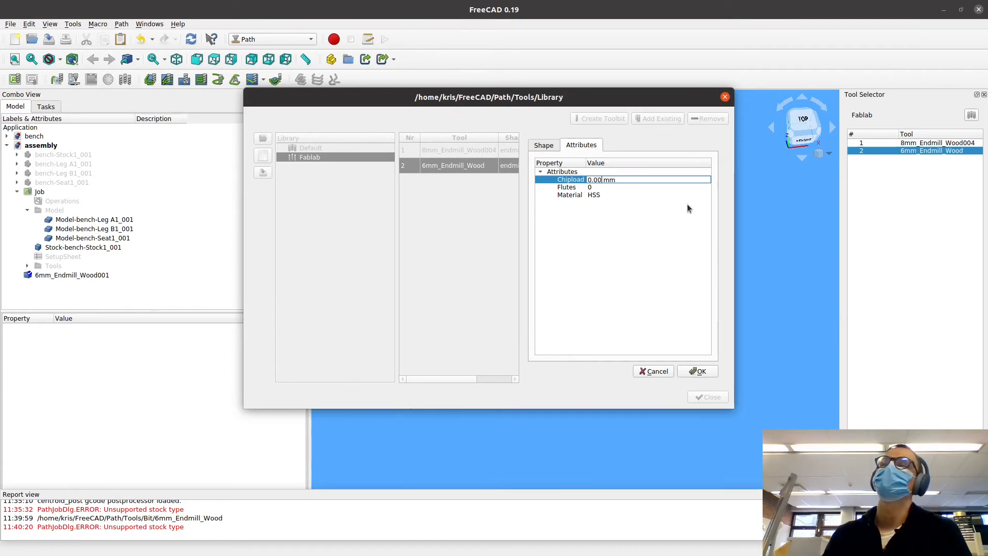
{"action": "key", "text": "BackSpace"}
{"action": "key", "text": "BackSpace"}
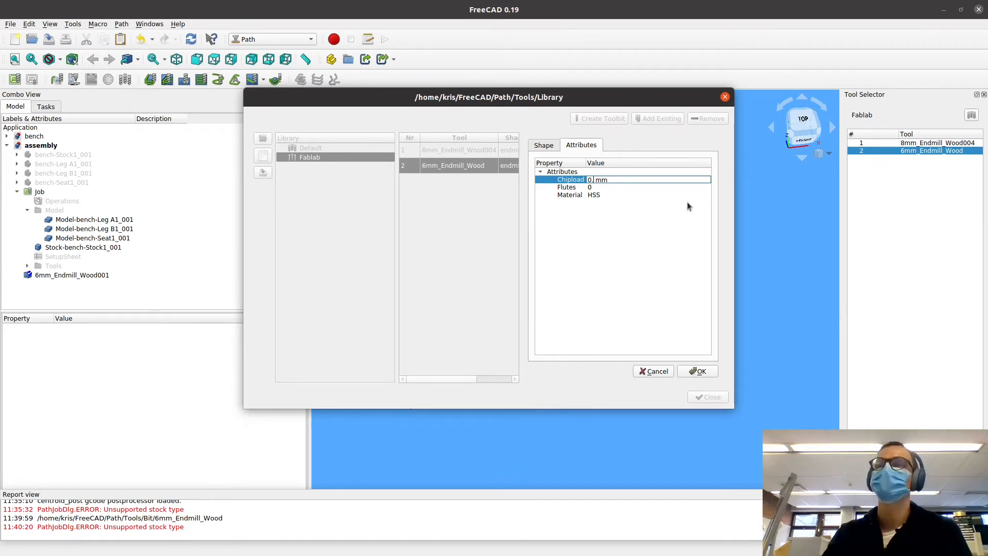
{"action": "type", "text": "2"}
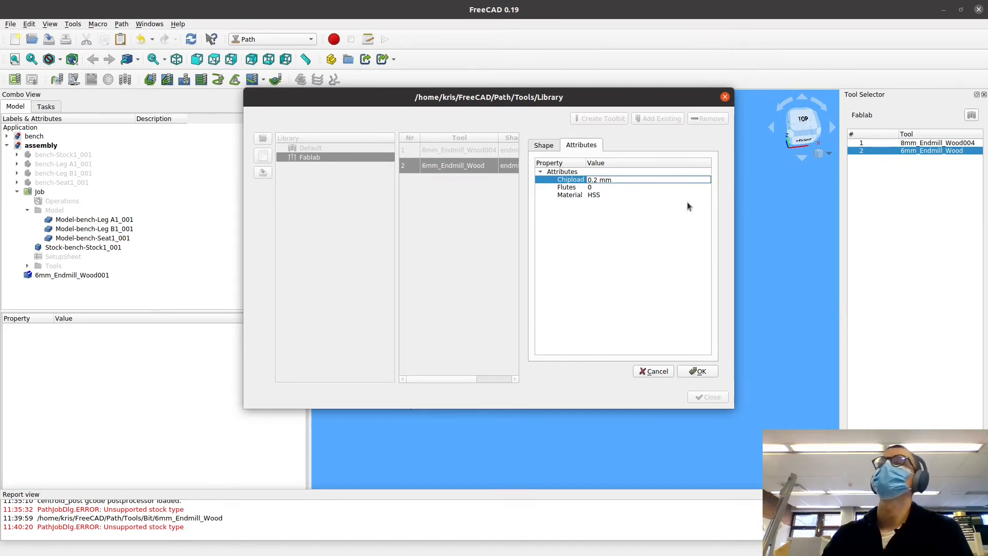
{"action": "left_click", "coordinate": [597, 187]}
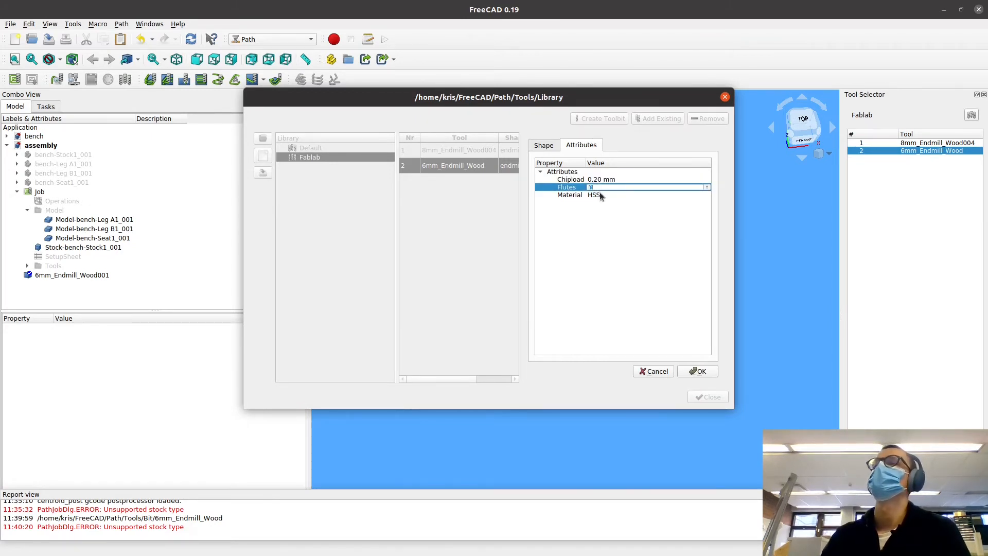
{"action": "type", "text": "2"}
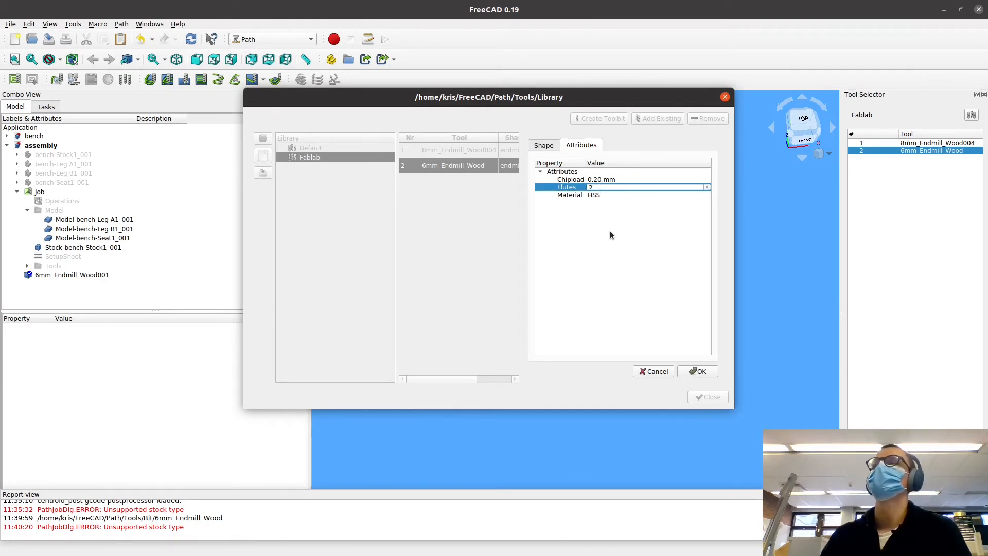
{"action": "left_click", "coordinate": [685, 371]}
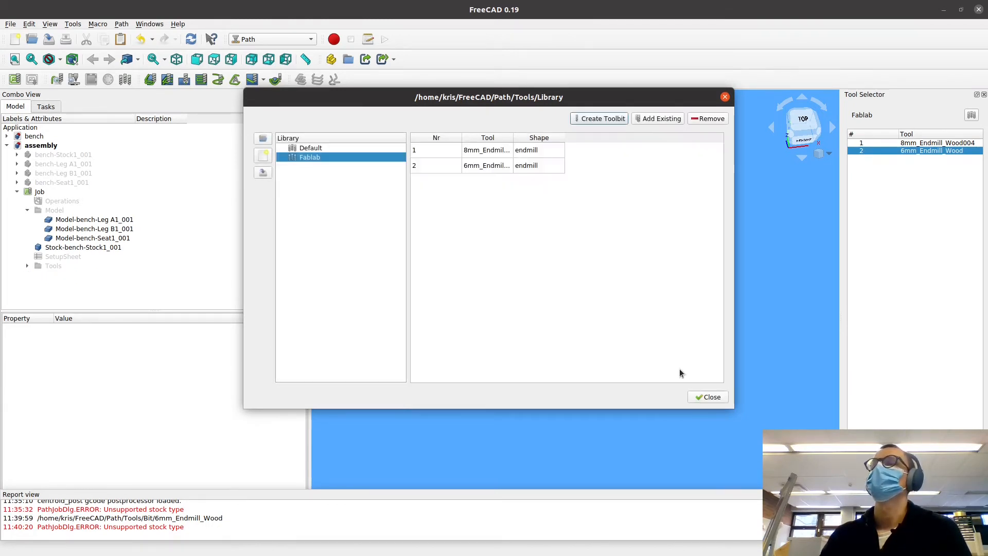
{"action": "left_click", "coordinate": [706, 397]}
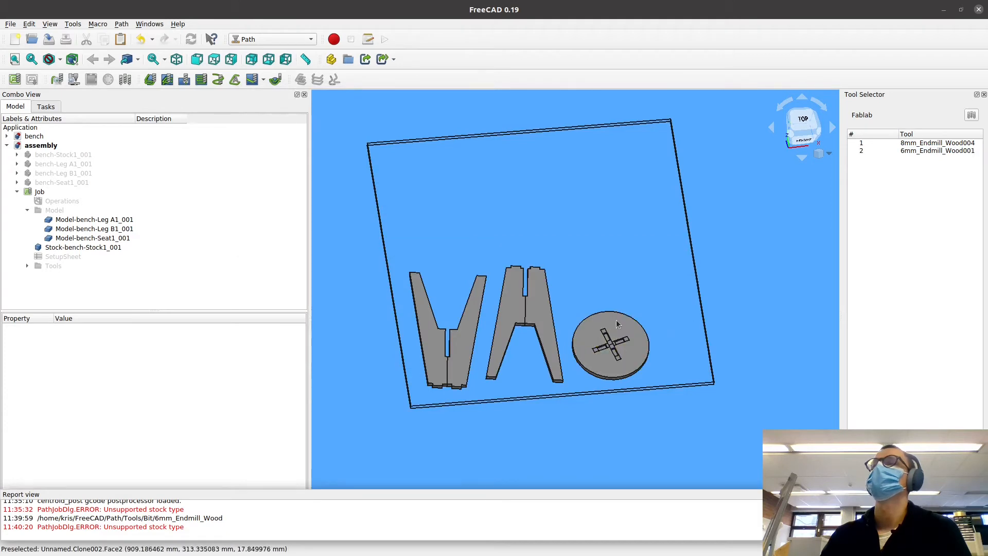
Replace the job's 6mm_Endmill_Wood tool controller with the updated 6mm_Endmill_Wood001 tool from the Fablab library
{"action": "left_click", "coordinate": [27, 266]}
{"action": "left_click", "coordinate": [56, 275]}
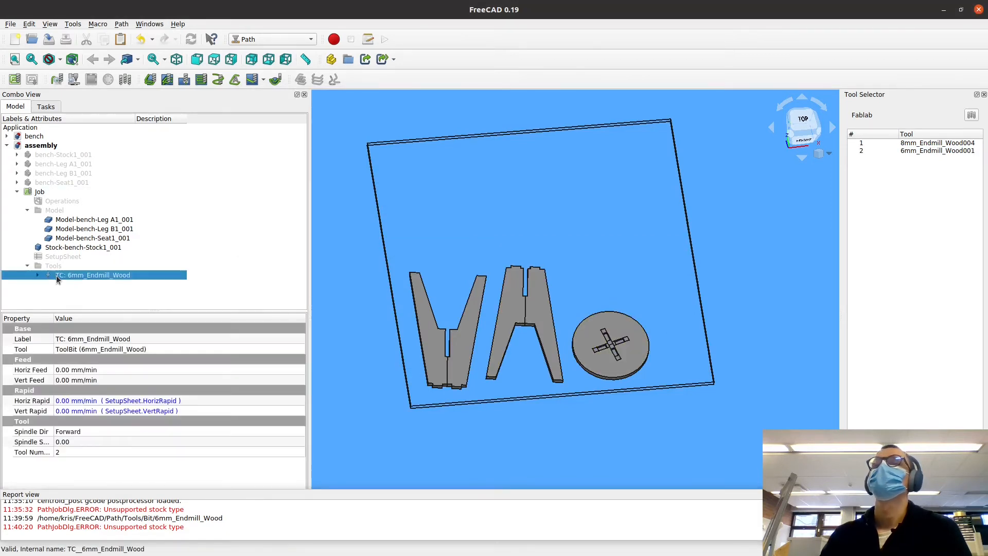
{"action": "key", "text": "Delete"}
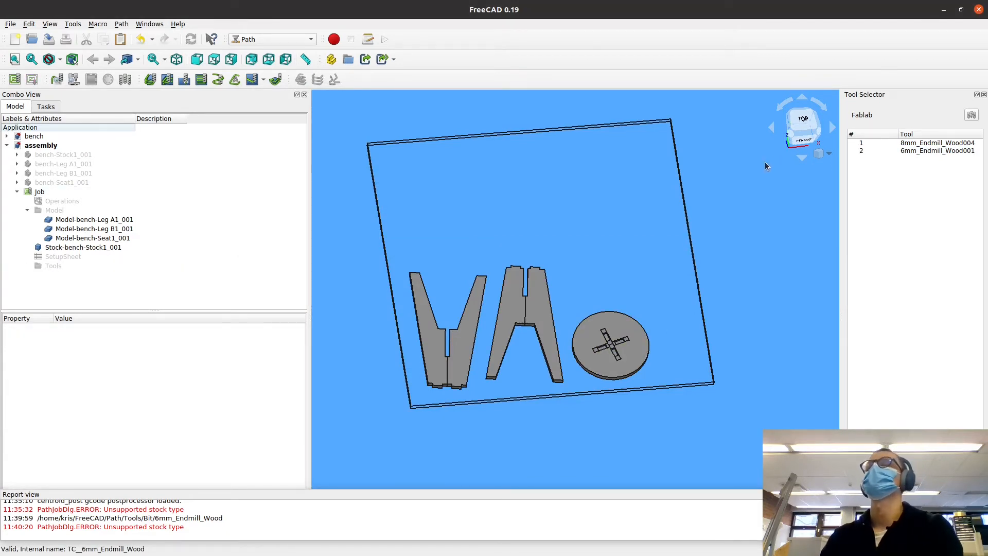
{"action": "left_click", "coordinate": [911, 153]}
{"action": "double_click", "coordinate": [906, 151]}
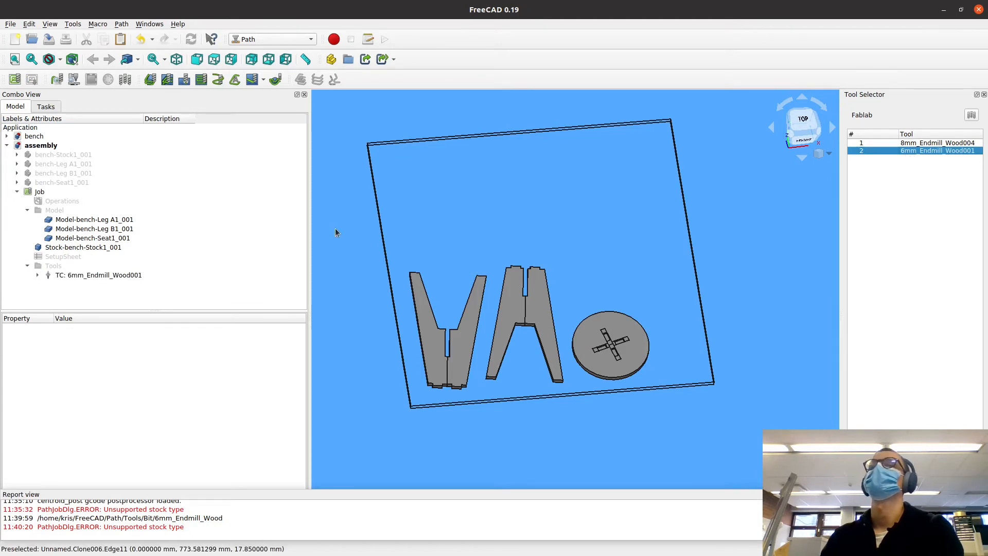
{"action": "left_click", "coordinate": [51, 194]}
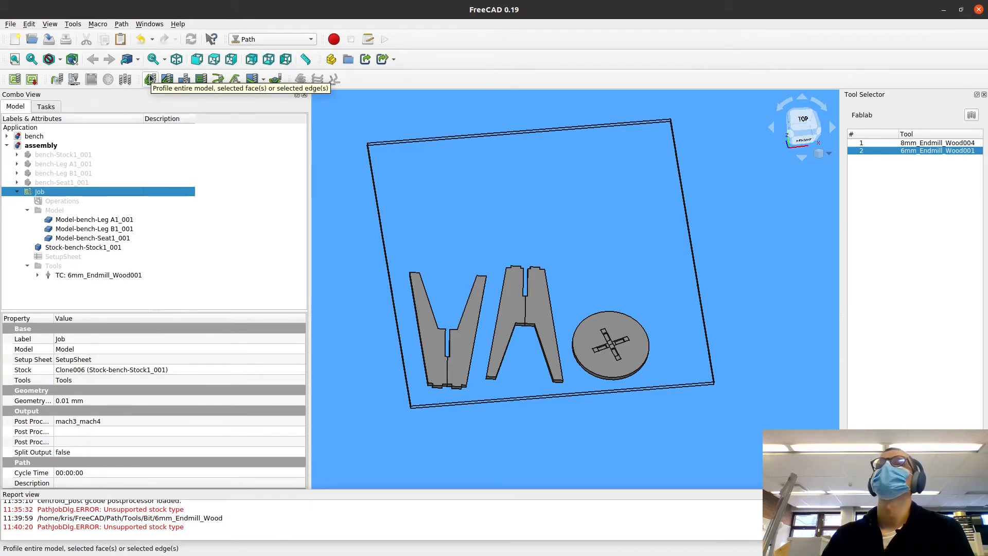
Set the spindle speed of the 6mm_Endmill_Wood001 tool controller to 20000
{"action": "left_click", "coordinate": [85, 276]}
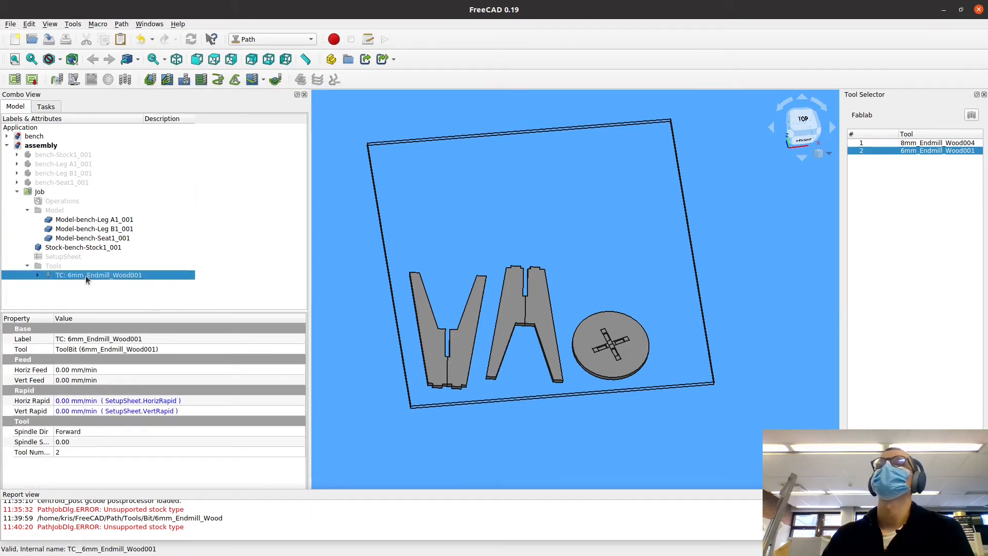
{"action": "left_click", "coordinate": [75, 442]}
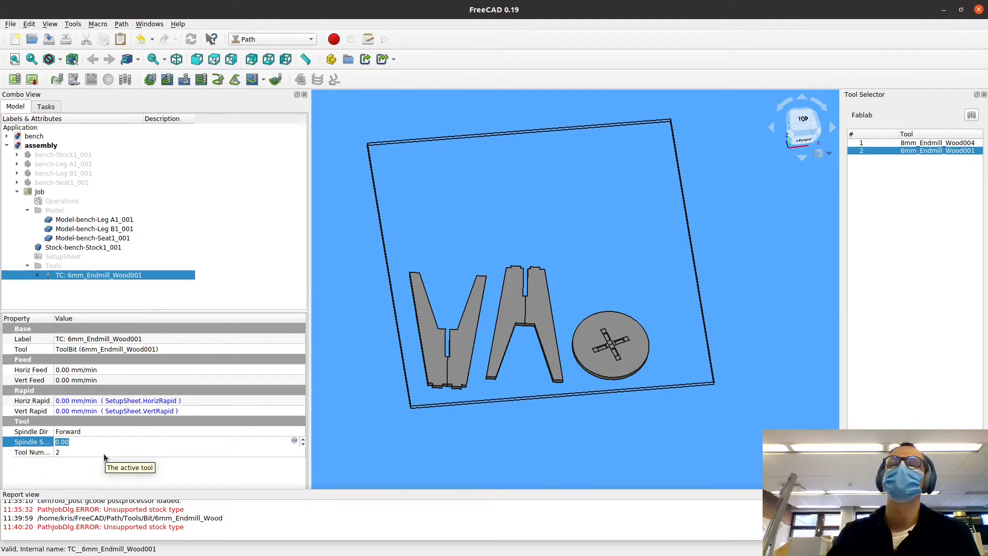
{"action": "type", "text": "20000"}
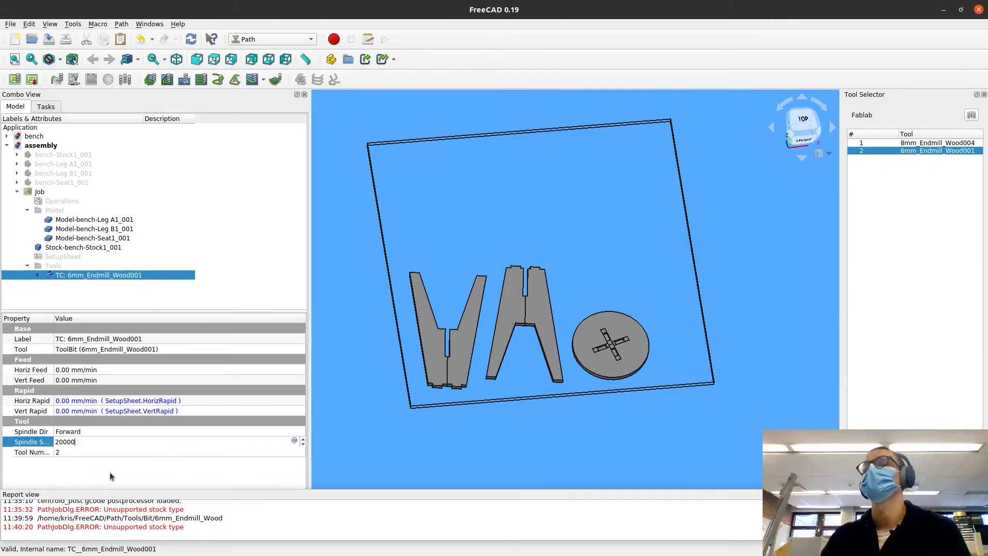
{"action": "left_click", "coordinate": [110, 470]}
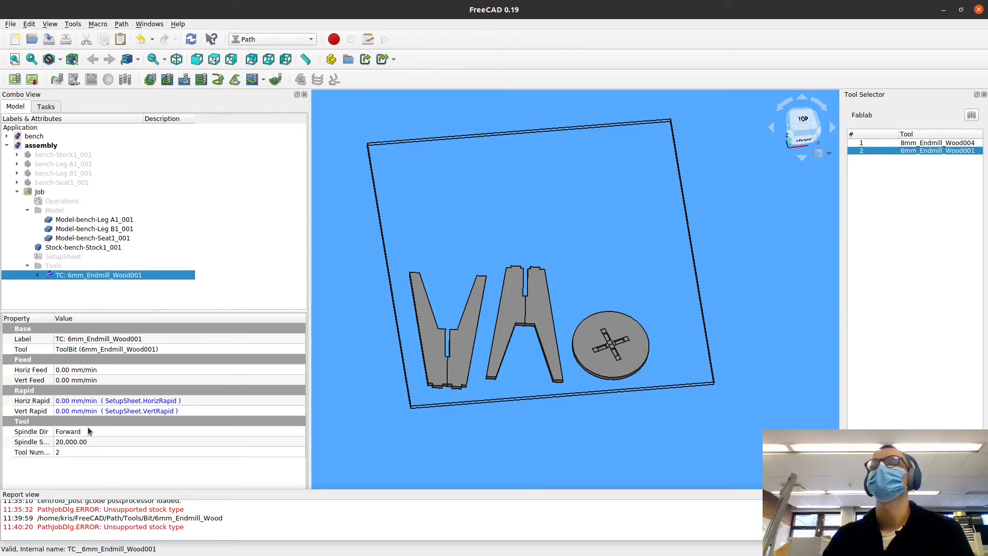
Switch to the calculator and work out the horizontal feed rate as 2 × 0.2 × 20000
{"action": "left_click", "coordinate": [66, 370]}
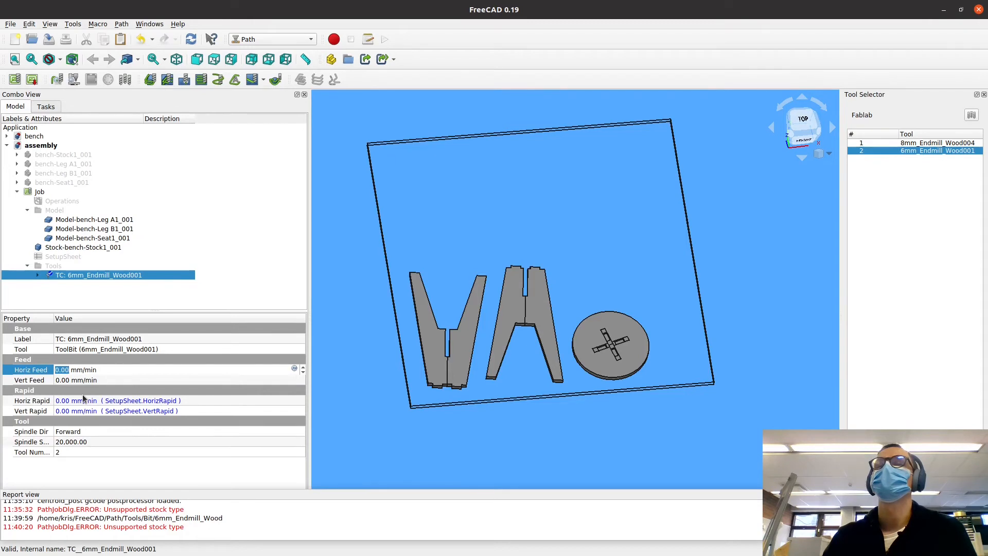
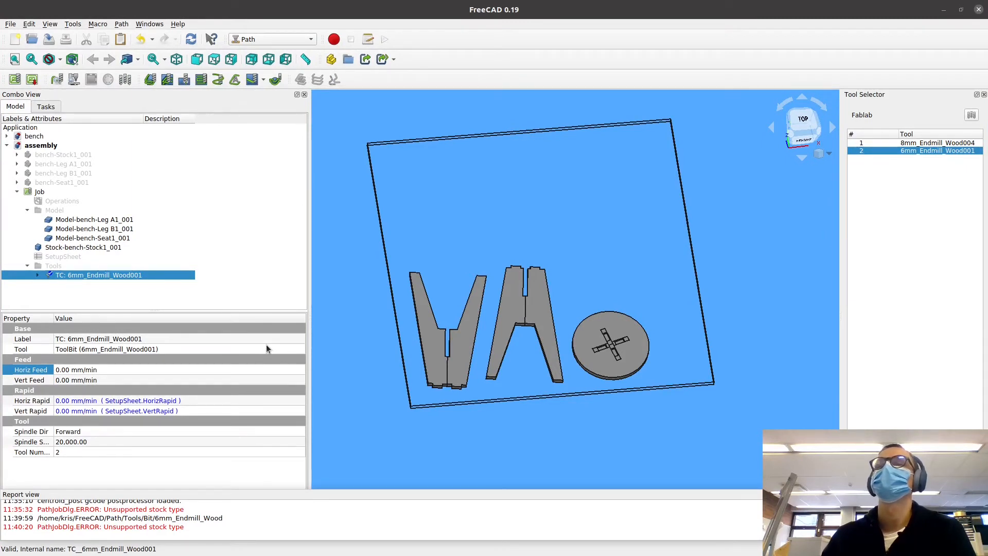
{"action": "left_click_drag", "start_coordinate": [0, 89], "coordinate": [483, 176]}
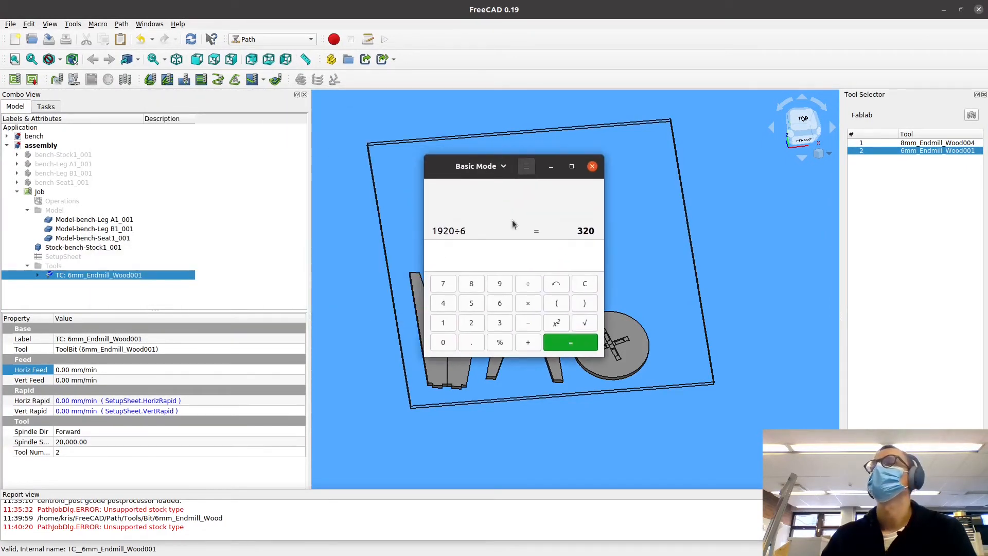
{"action": "left_click", "coordinate": [472, 323]}
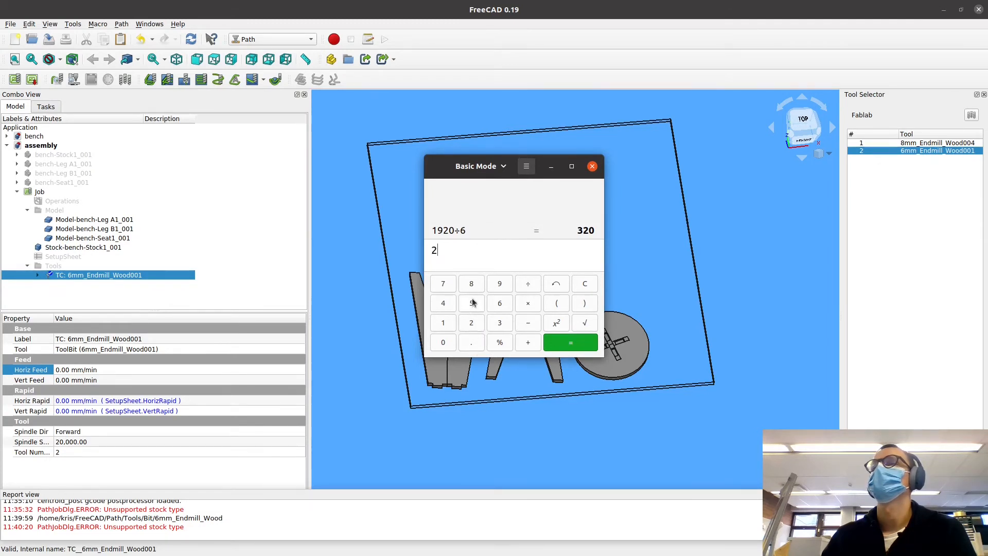
{"action": "left_click", "coordinate": [527, 307]}
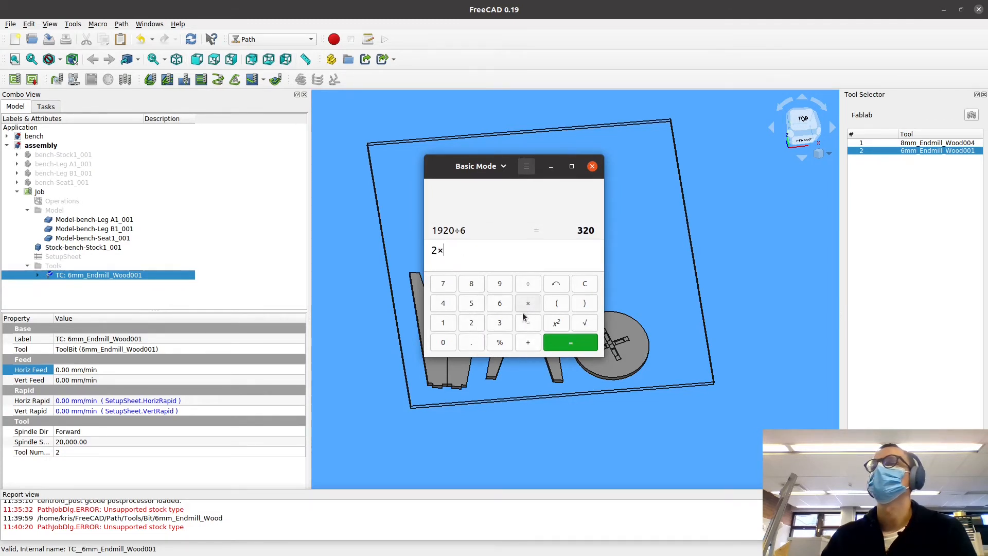
{"action": "left_click", "coordinate": [447, 343]}
{"action": "left_click", "coordinate": [470, 343]}
{"action": "left_click", "coordinate": [471, 323]}
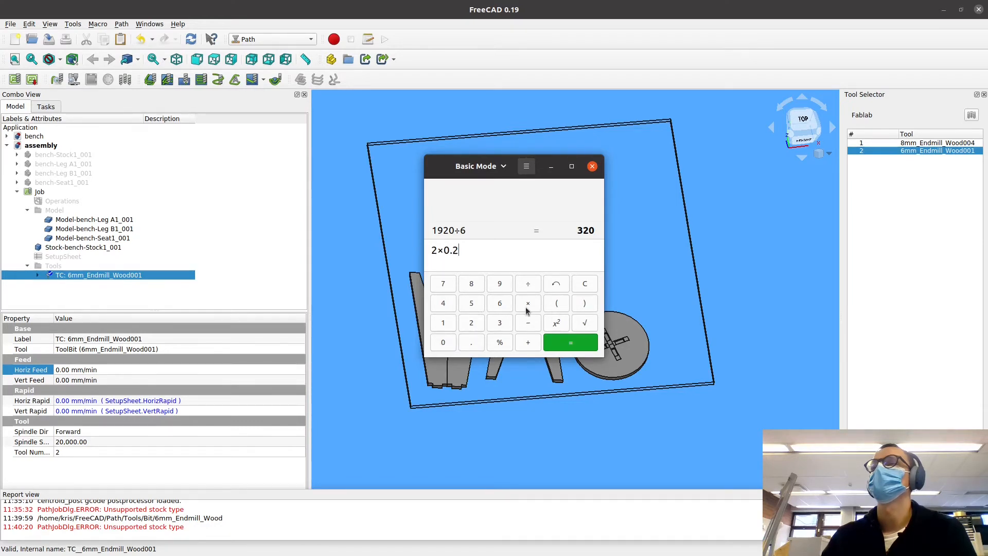
{"action": "left_click", "coordinate": [527, 305]}
{"action": "left_click", "coordinate": [471, 323]}
{"action": "left_click", "coordinate": [446, 343]}
{"action": "left_click", "coordinate": [446, 343]}
{"action": "left_click", "coordinate": [446, 342]}
{"action": "left_click", "coordinate": [448, 342]}
{"action": "left_click", "coordinate": [573, 339]}
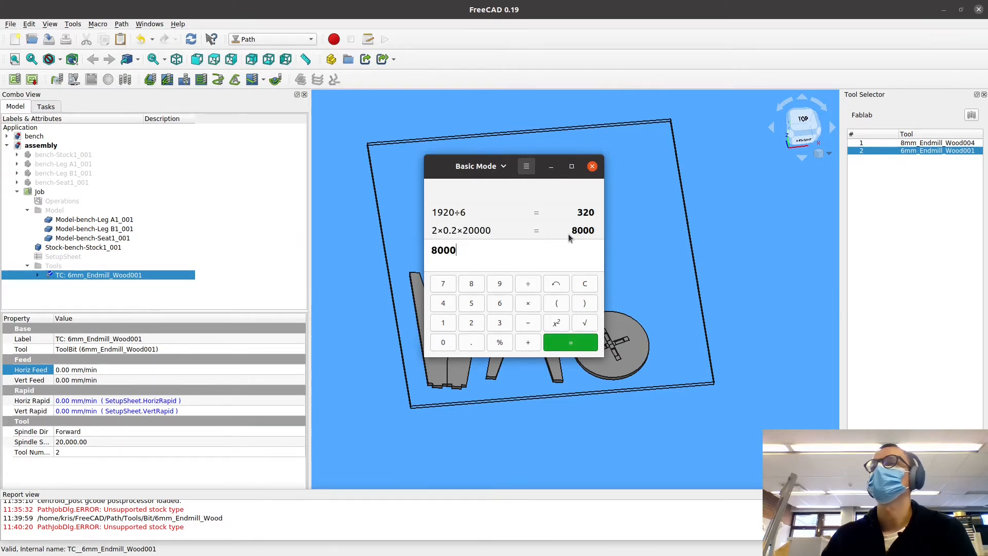
{"action": "left_click", "coordinate": [553, 167]}
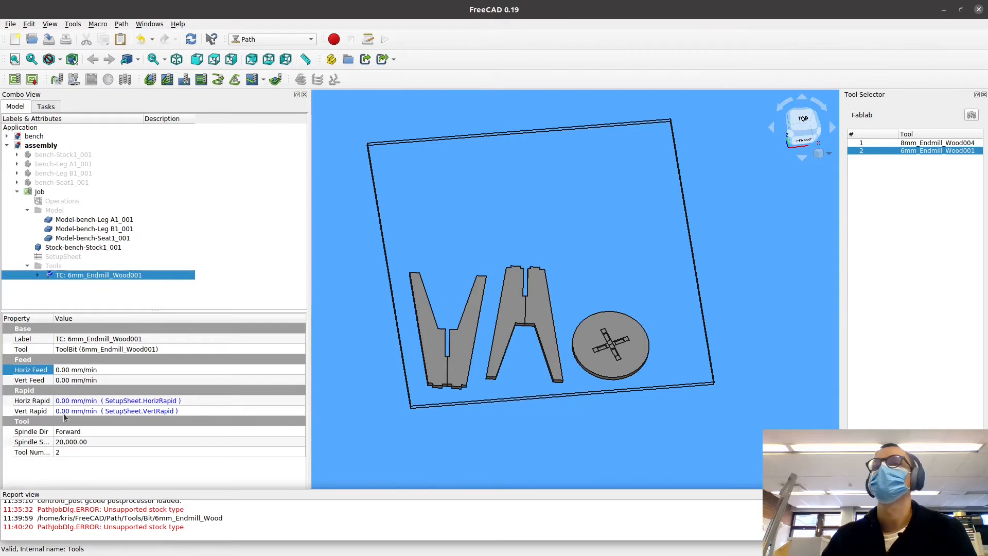
Set the 6mm_Endmill_Wood001 tool controller's horizontal feed to 8000 mm/min and its vertical feed to 2000 mm/min
{"action": "left_click", "coordinate": [74, 370]}
{"action": "type", "text": "8000"}
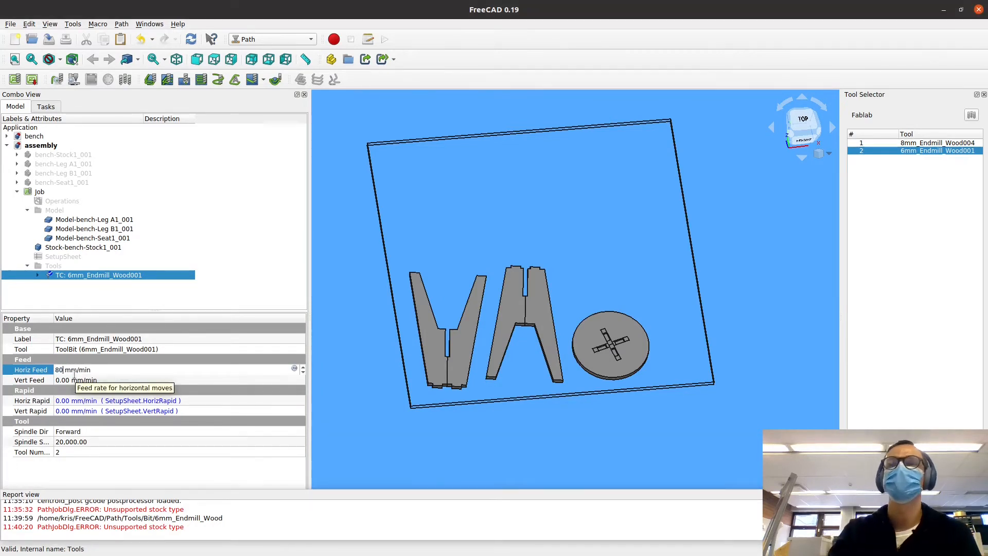
{"action": "left_click", "coordinate": [75, 381]}
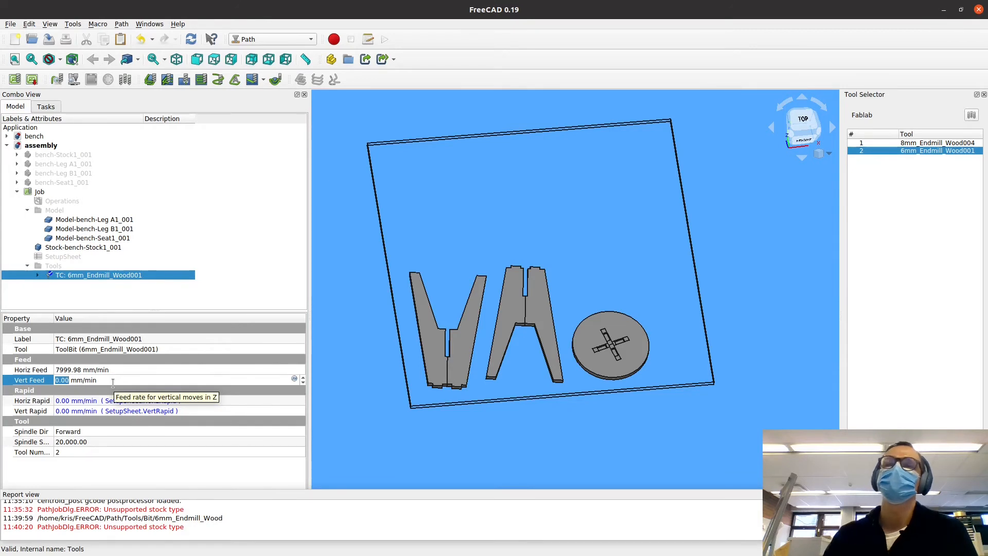
{"action": "type", "text": "20"}
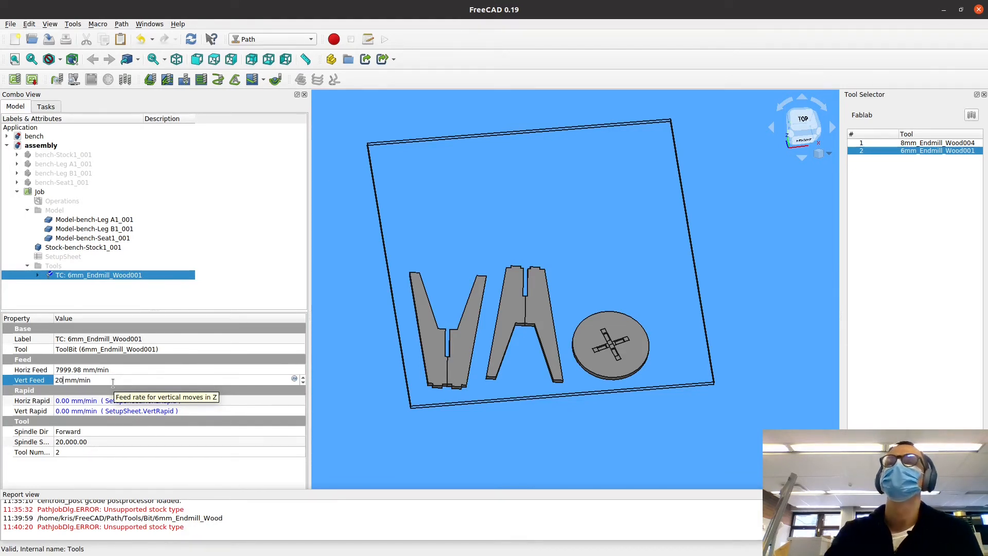
{"action": "type", "text": "00"}
Try to fix the tool controller's horizontal feed with a formula of 8000
{"action": "left_click", "coordinate": [115, 370]}
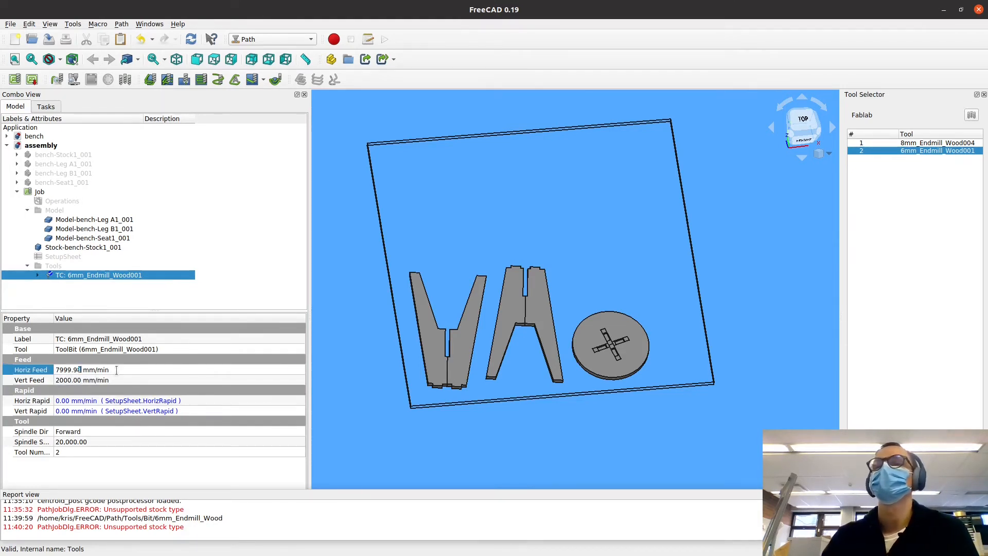
{"action": "left_click", "coordinate": [125, 382]}
{"action": "left_click", "coordinate": [140, 370]}
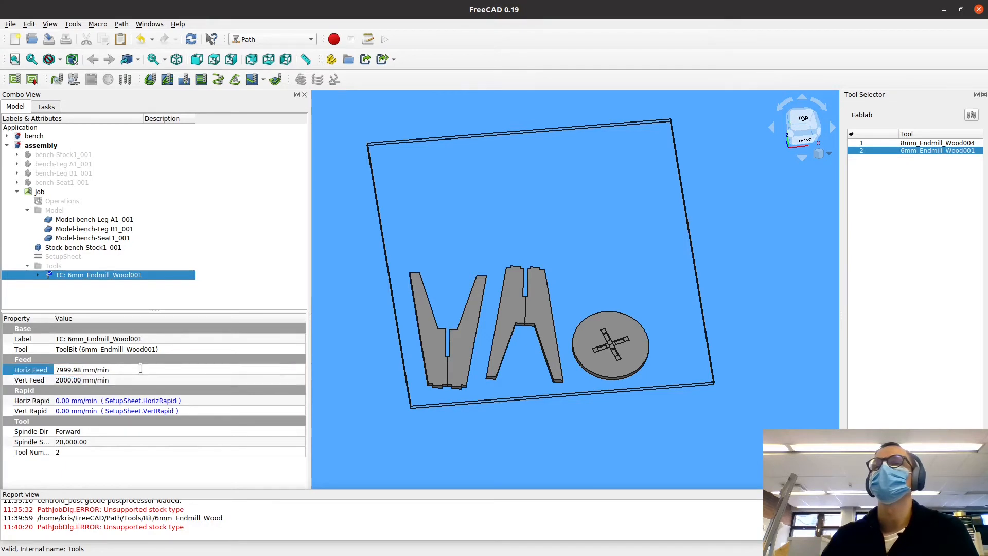
{"action": "left_click", "coordinate": [295, 370]}
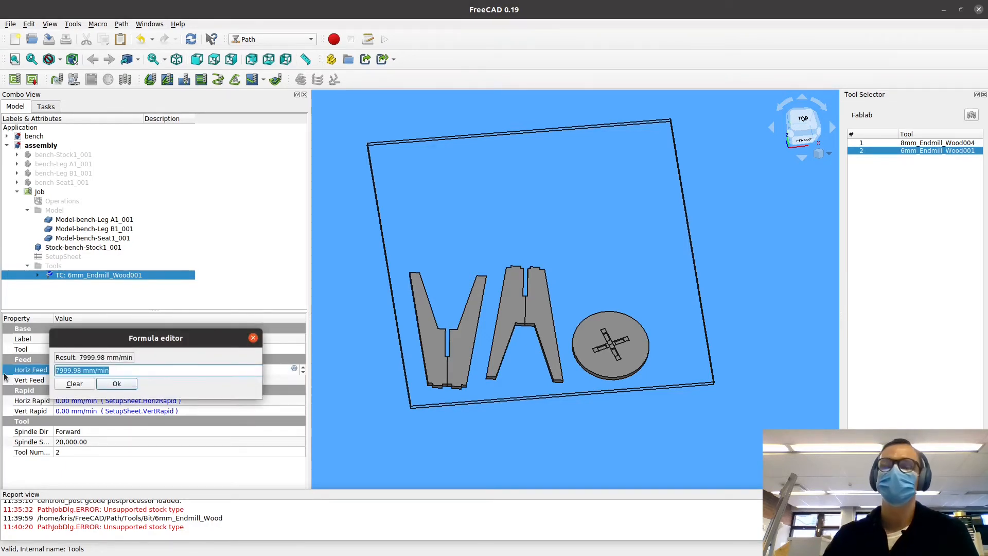
{"action": "type", "text": "8000"}
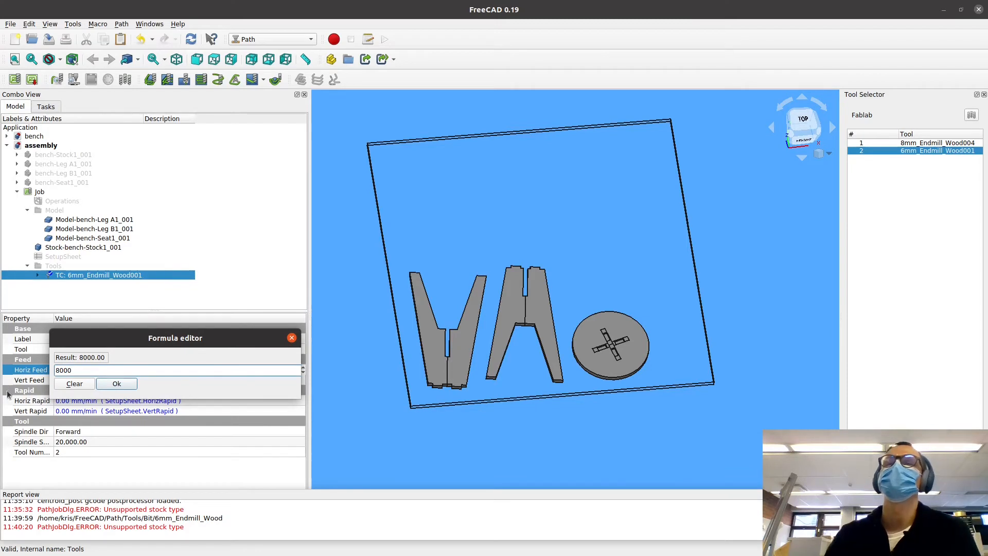
{"action": "left_click", "coordinate": [124, 386]}
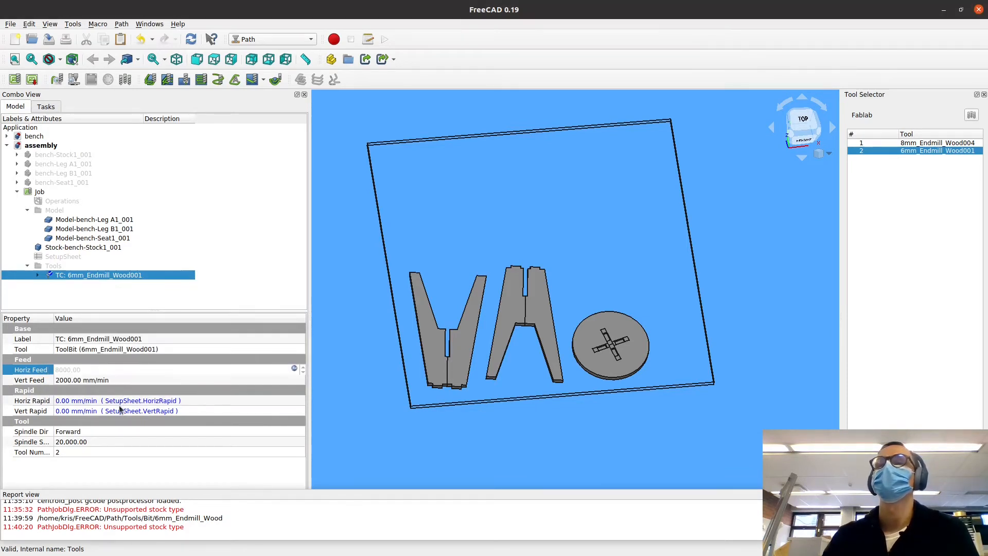
Clear the formula from the tool controller's horizontal feed
{"action": "left_click", "coordinate": [75, 404]}
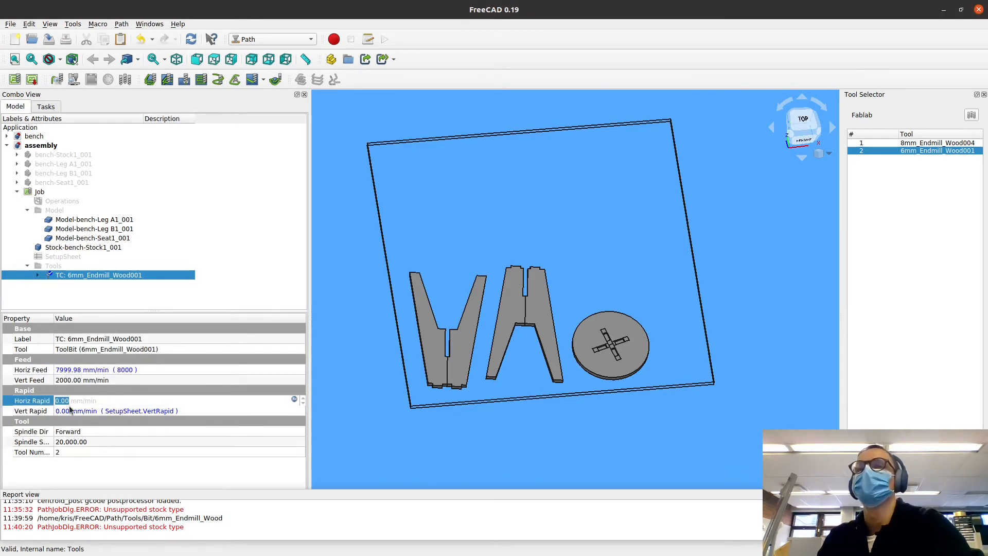
{"action": "left_click", "coordinate": [90, 370]}
{"action": "key", "text": "="}
{"action": "left_click", "coordinate": [87, 385]}
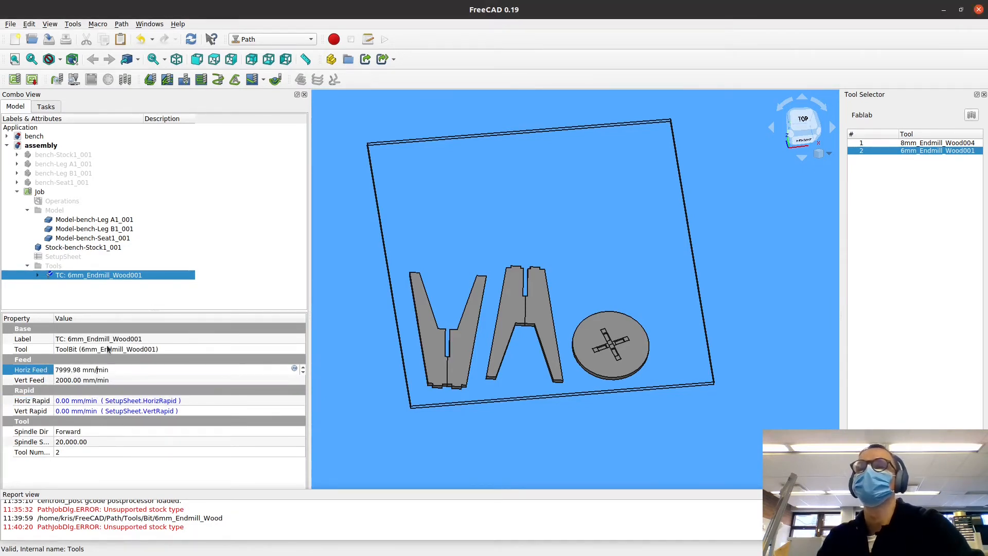
Clear the setup sheet expression from the tool controller's horizontal rapid rate
{"action": "left_click", "coordinate": [77, 401]}
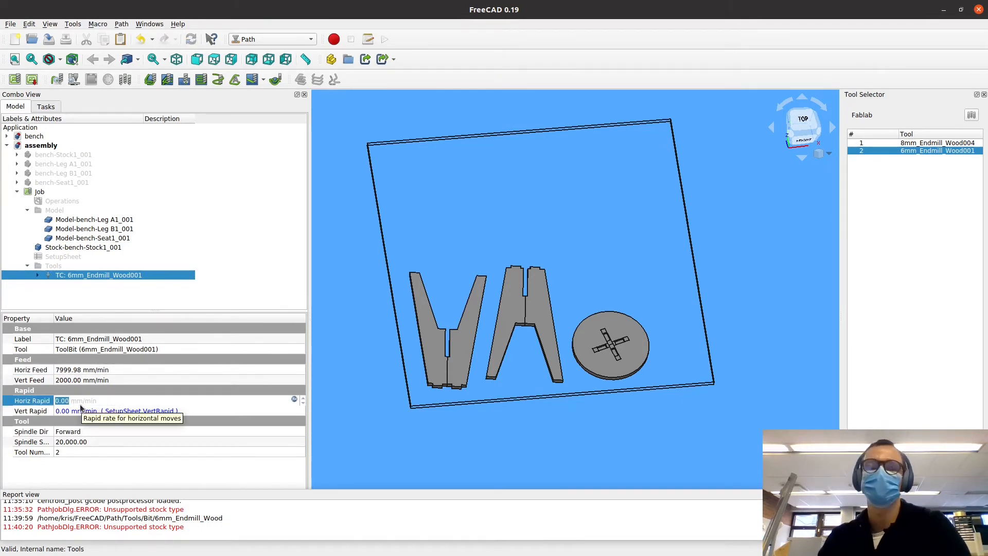
{"action": "key", "text": "0"}
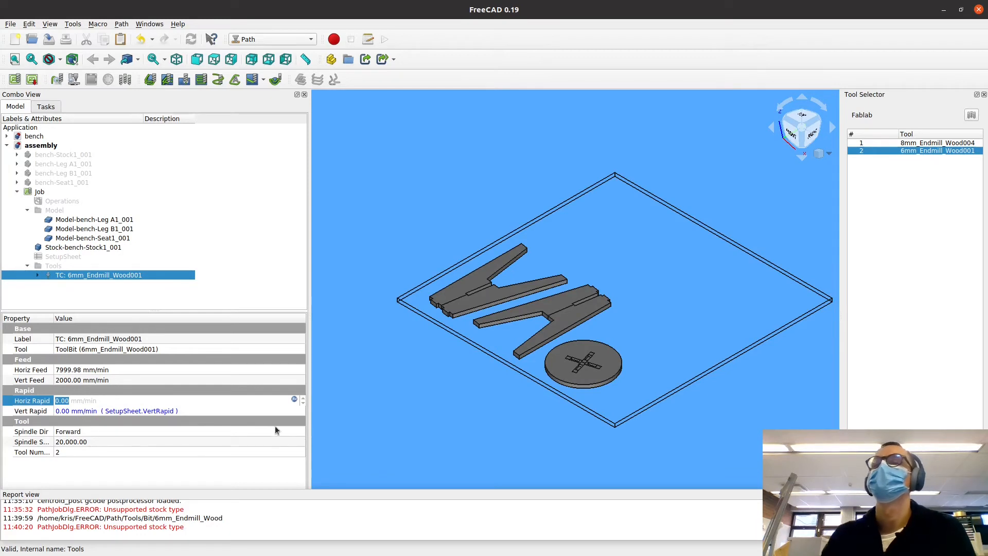
{"action": "left_click", "coordinate": [294, 400]}
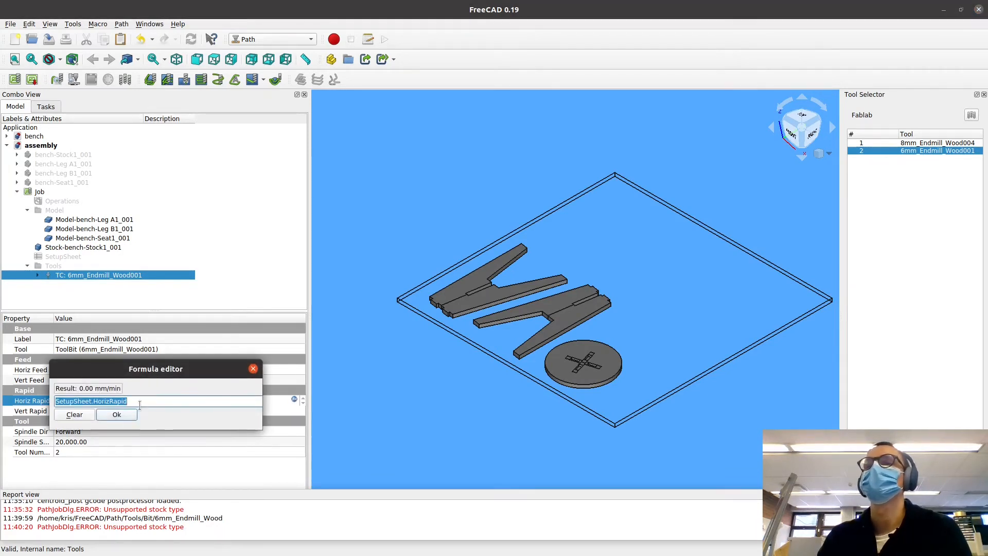
{"action": "left_click", "coordinate": [140, 402]}
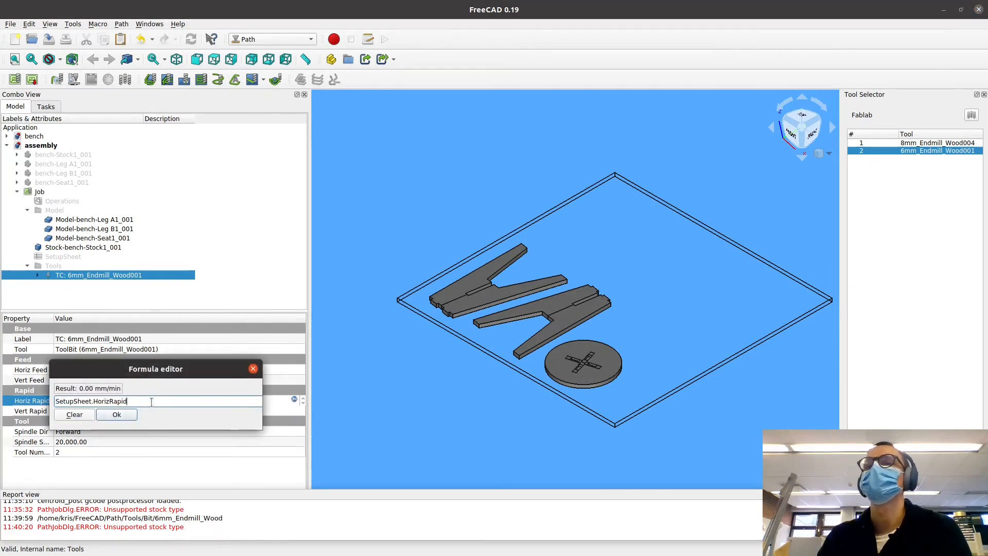
{"action": "left_click", "coordinate": [79, 416]}
{"action": "left_click", "coordinate": [73, 414]}
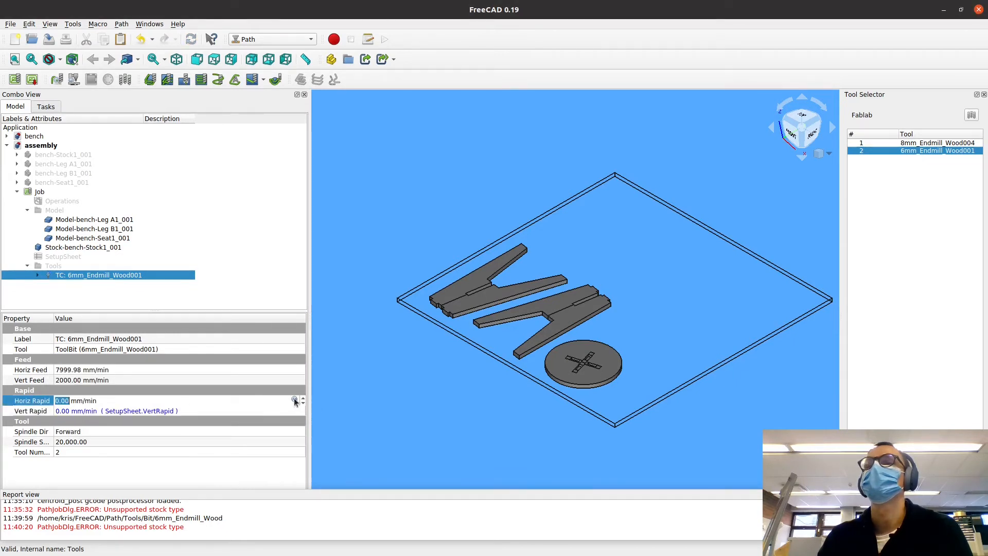
Restore the tool controller's horizontal rapid expression as SetupSheet.HorizRapid
{"action": "left_click", "coordinate": [295, 400]}
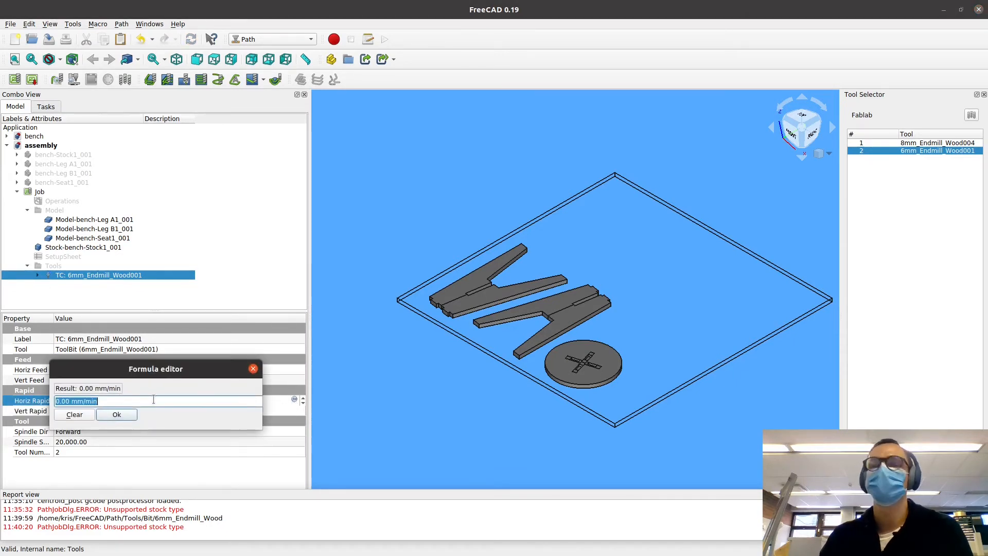
{"action": "type", "text": "SetupSheet.Ho"}
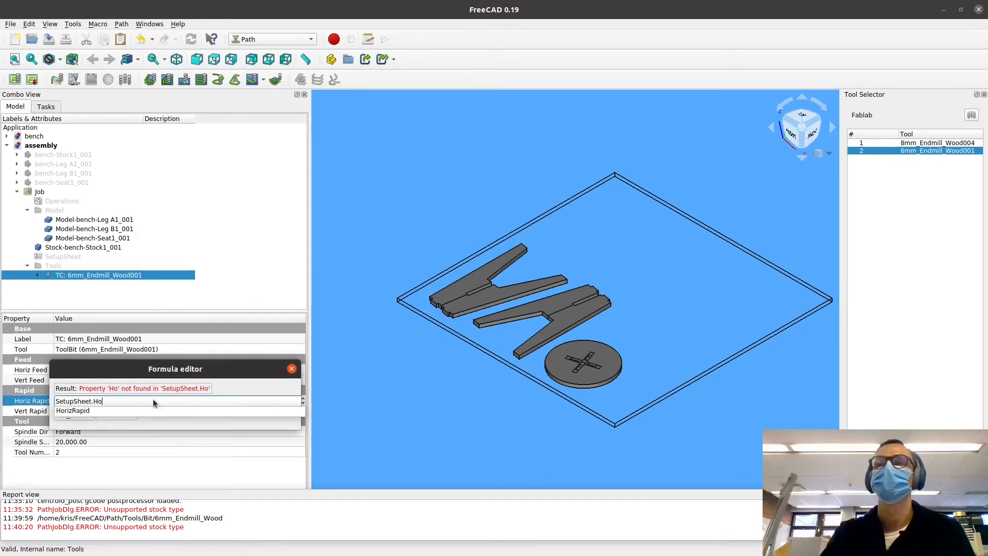
{"action": "key", "text": "Down"}
{"action": "key", "text": "Return"}
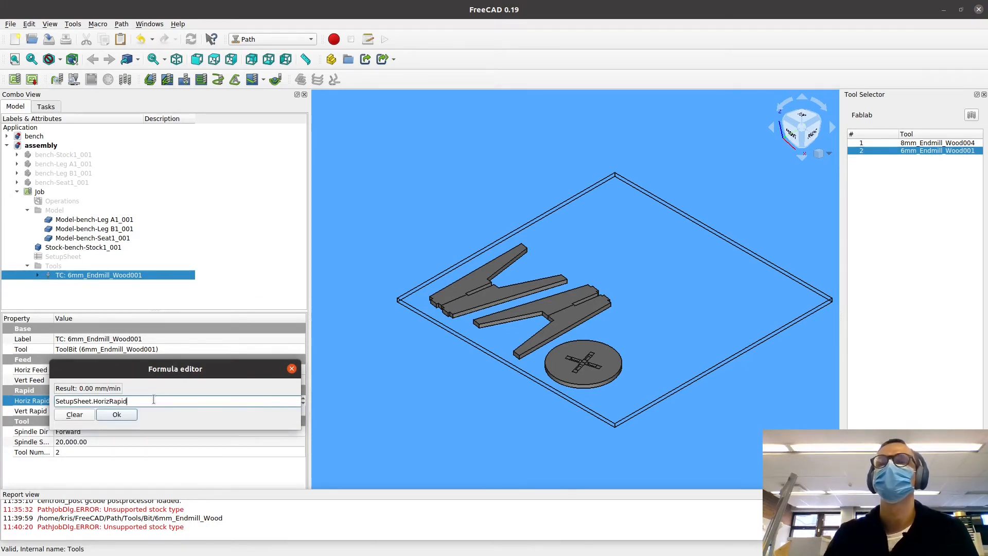
{"action": "left_click", "coordinate": [115, 414]}
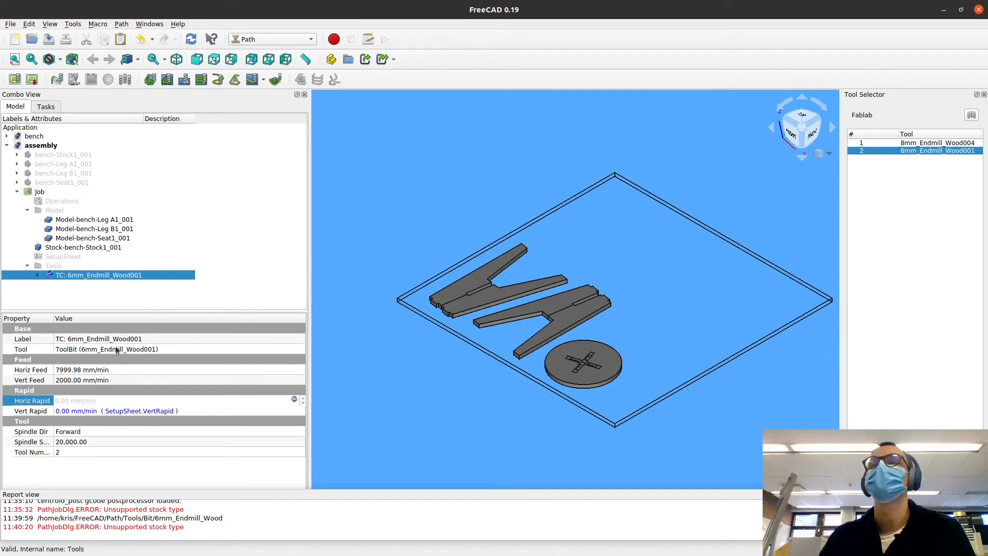
Set the horizontal rapid rate in the job's SetupSheet to 8000 mm/min
{"action": "left_click", "coordinate": [63, 256]}
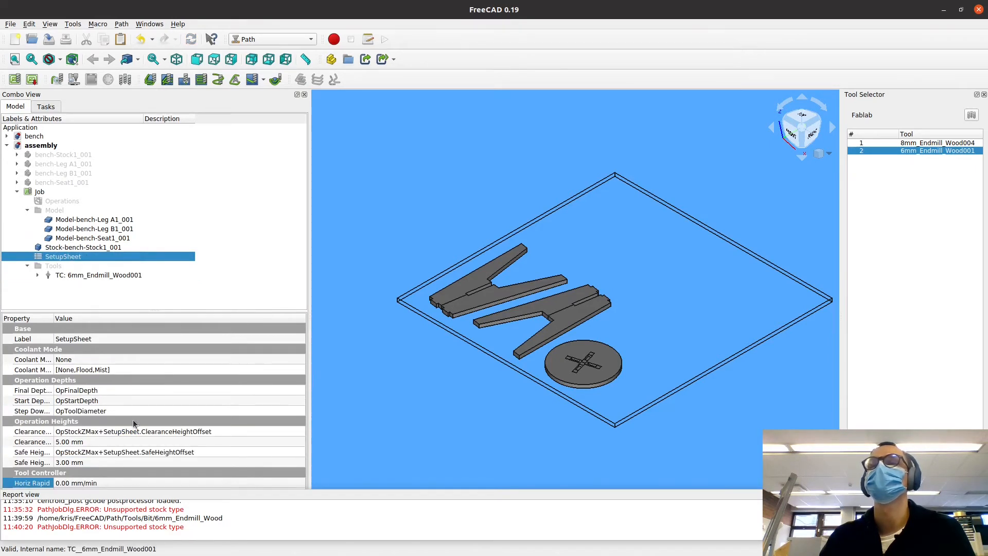
{"action": "left_click", "coordinate": [82, 442]}
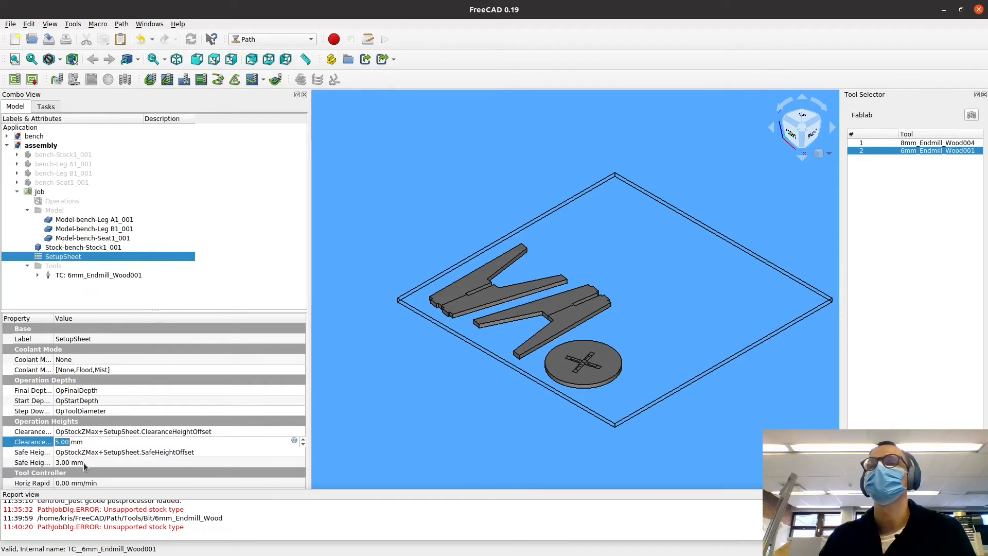
{"action": "left_click", "coordinate": [84, 462]}
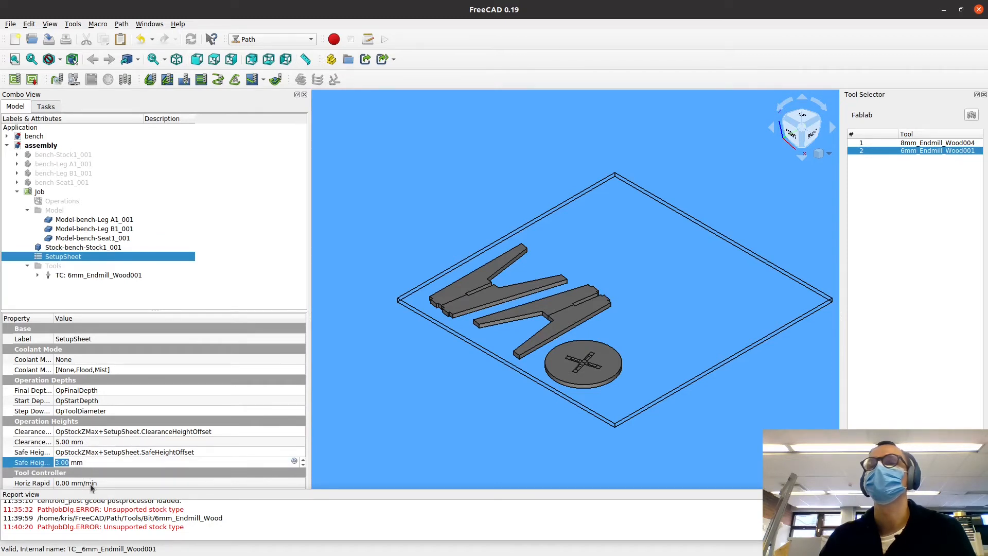
{"action": "left_click", "coordinate": [77, 483]}
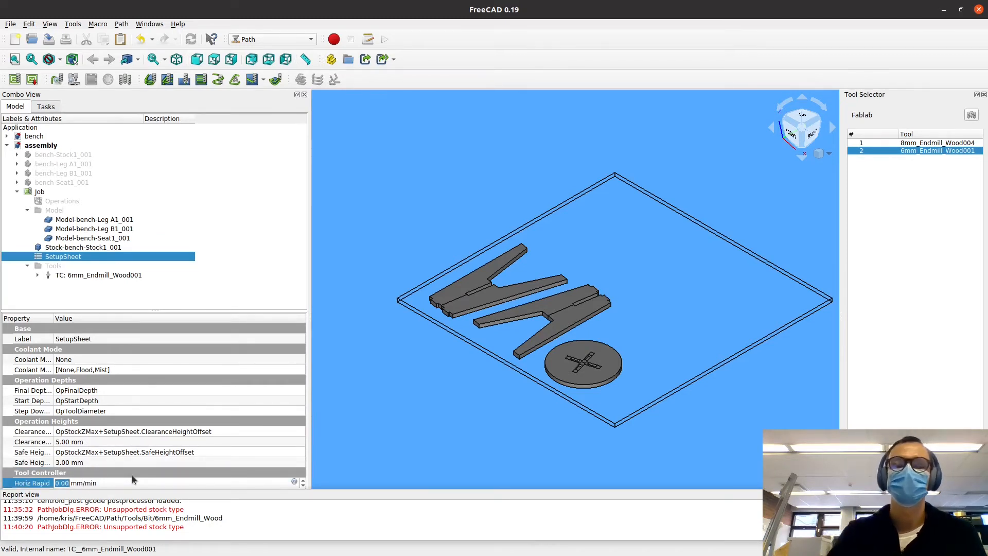
{"action": "type", "text": "8000"}
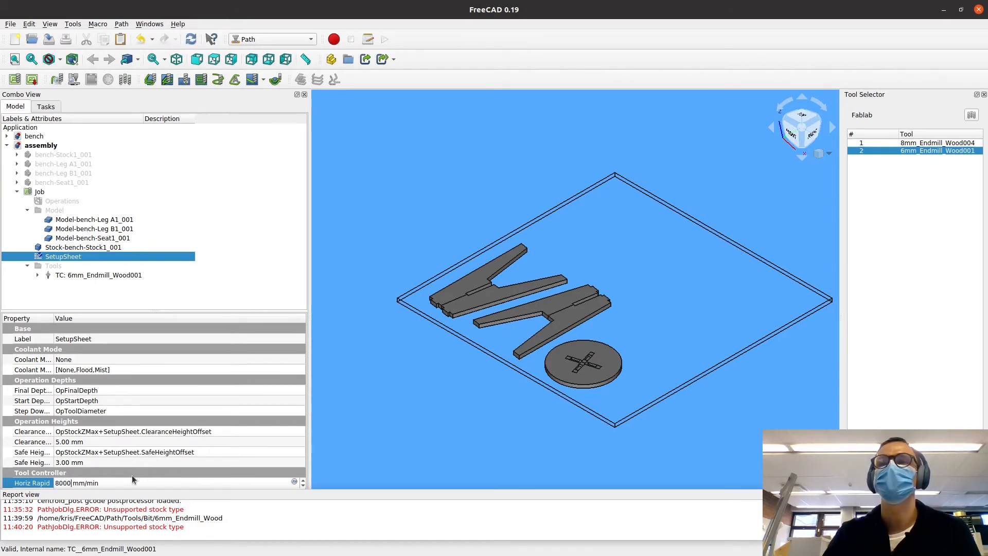
{"action": "key", "text": "Return"}
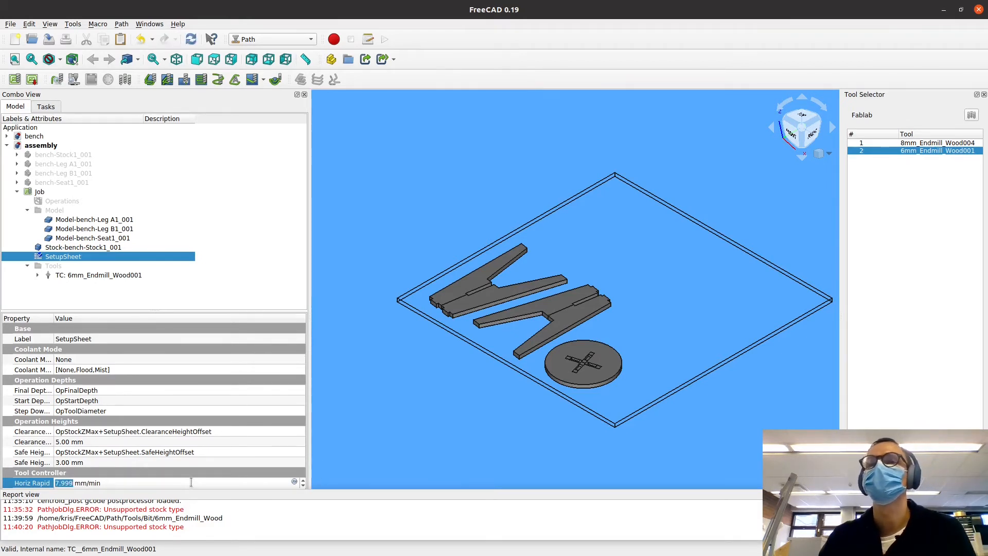
{"action": "type", "text": "8000"}
{"action": "key", "text": "Return"}
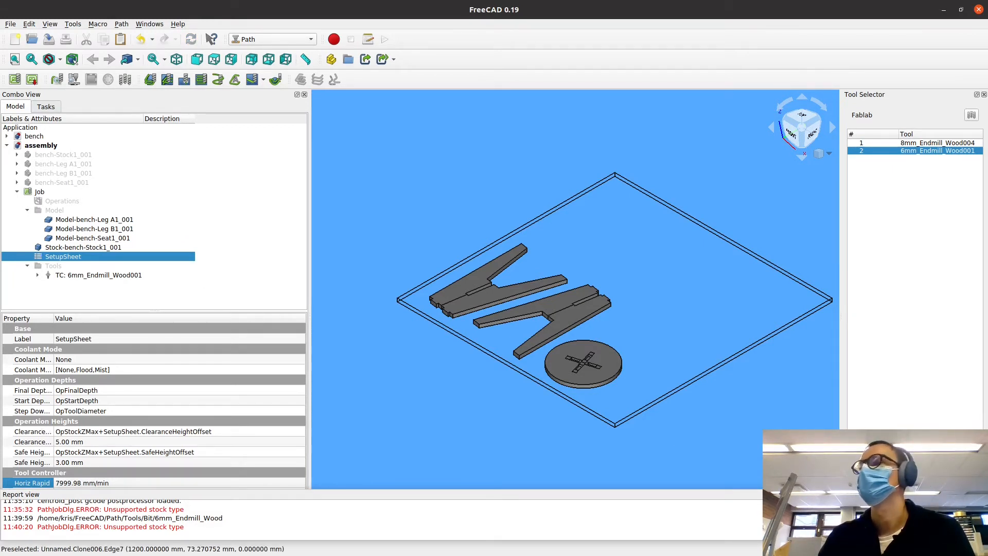
Close the report view and set the SetupSheet's vertical rapid rate to 2000 mm/min
{"action": "left_click", "coordinate": [983, 494]}
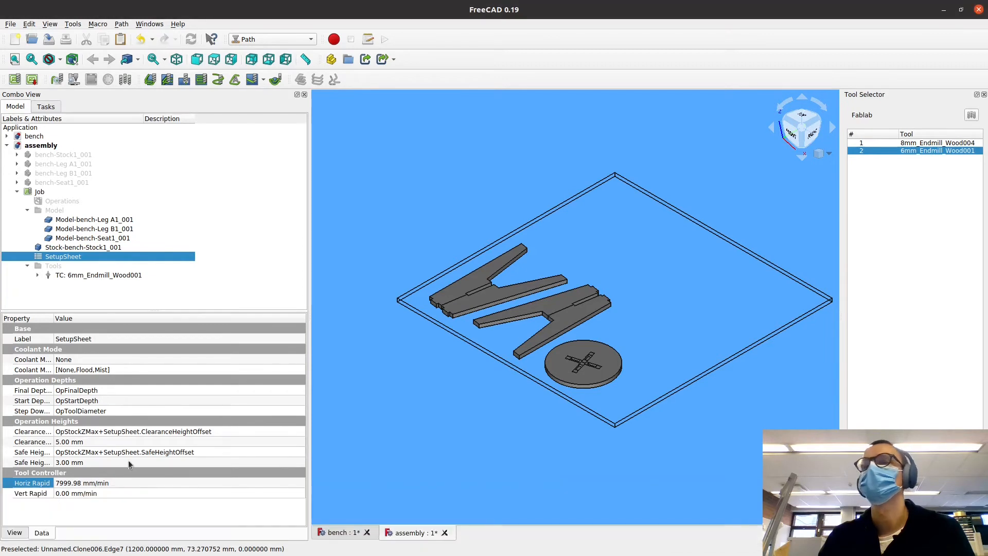
{"action": "left_click", "coordinate": [64, 493]}
{"action": "type", "text": "2000"}
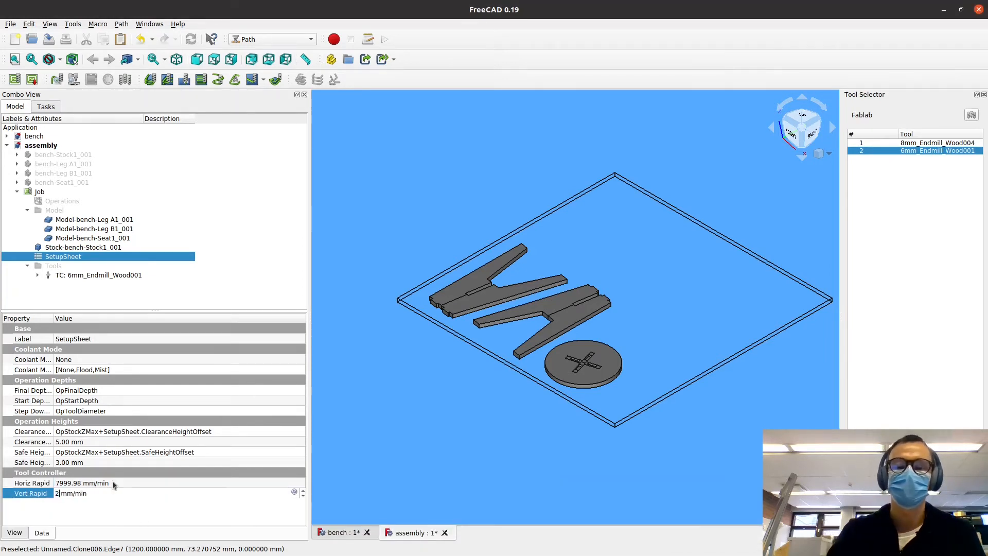
{"action": "key", "text": "Return"}
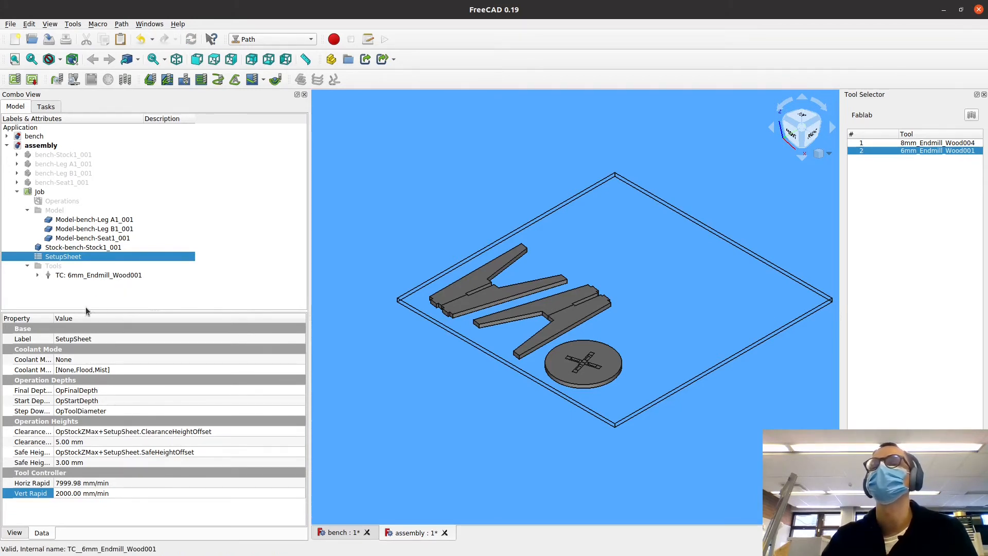
Add a Profile operation to the job and set its final depth to -0.2 mm
{"action": "left_click", "coordinate": [42, 192]}
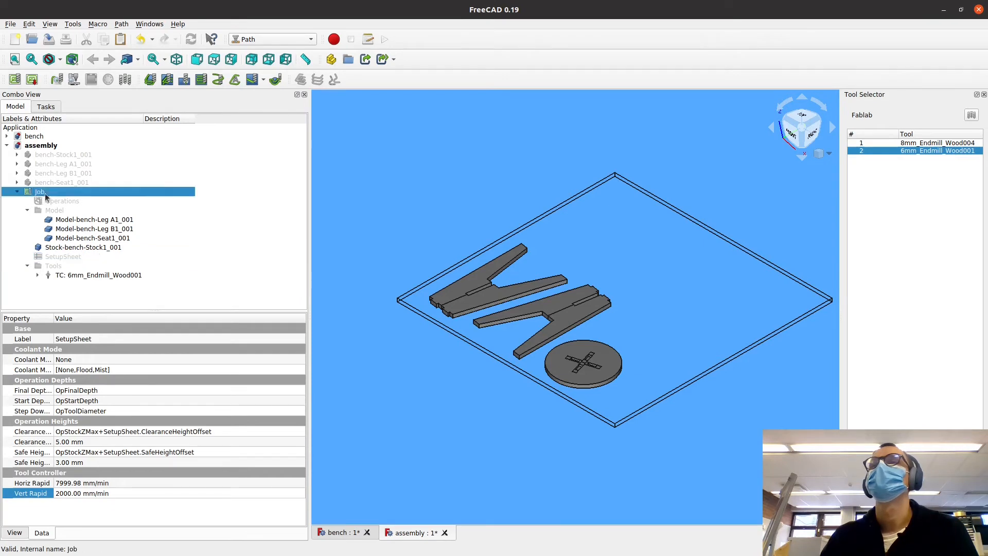
{"action": "left_click", "coordinate": [150, 79]}
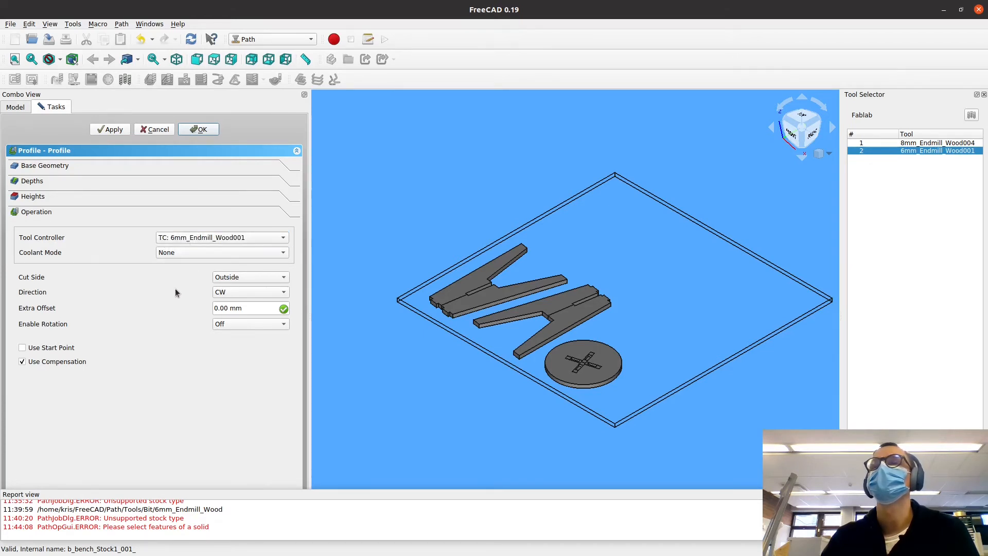
{"action": "left_click", "coordinate": [44, 182]}
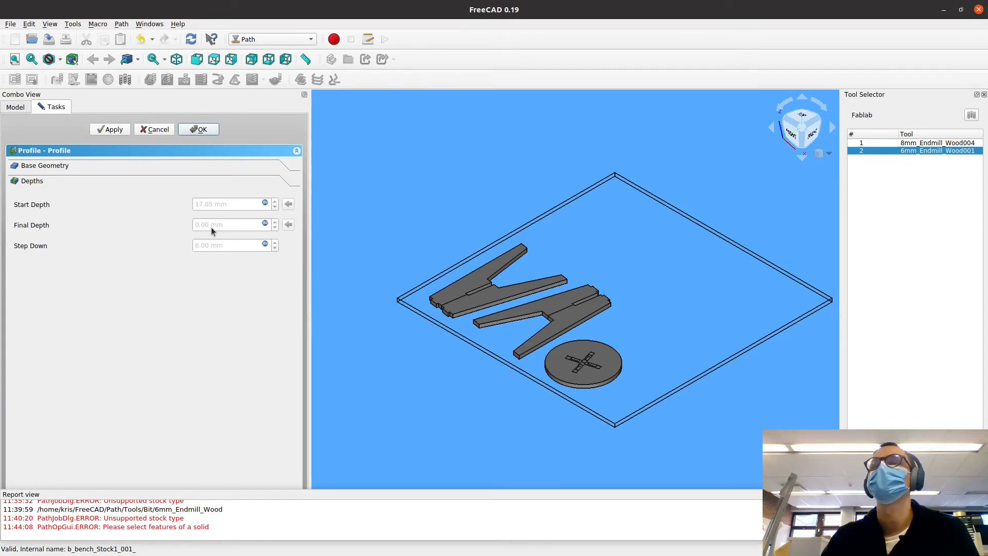
{"action": "left_click", "coordinate": [265, 223]}
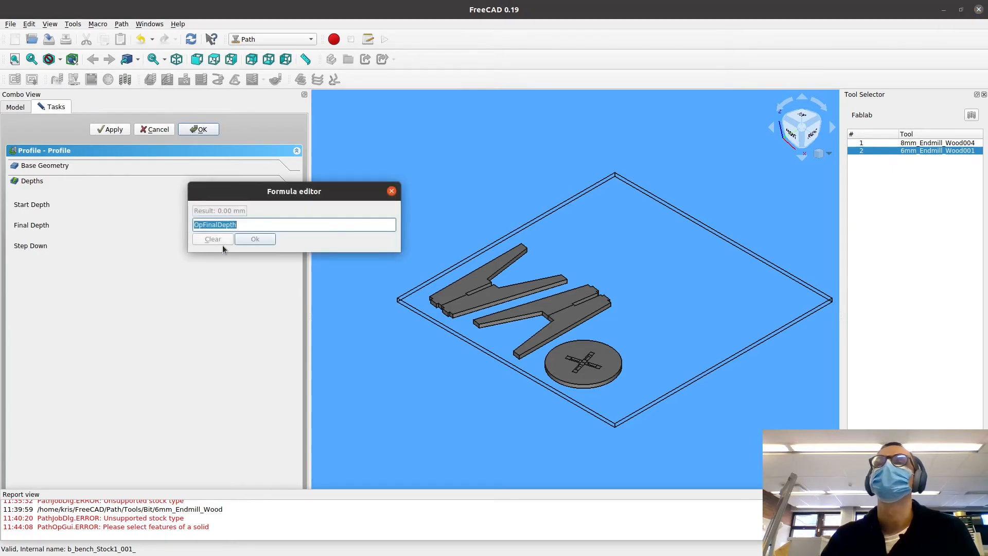
{"action": "type", "text": "-"}
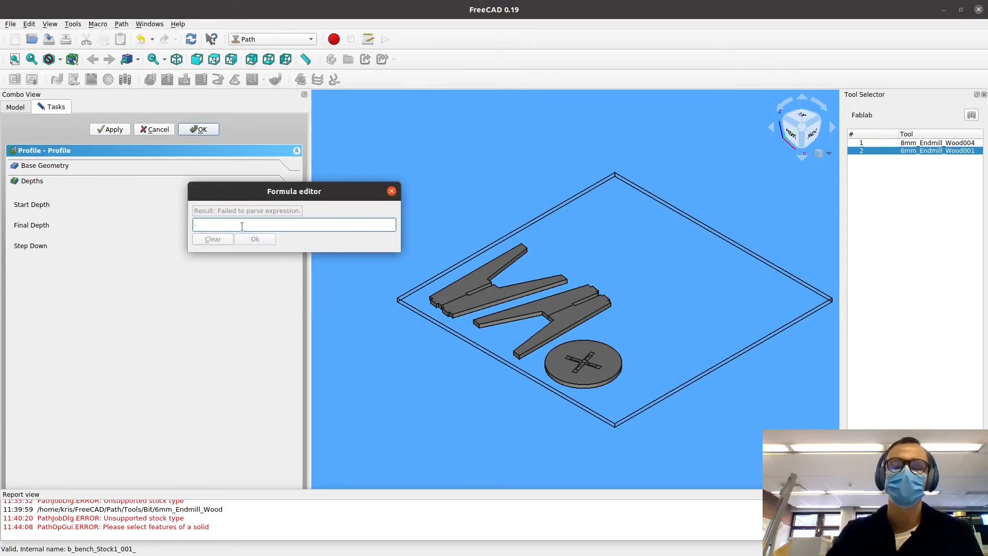
{"action": "type", "text": "0.2"}
{"action": "left_click", "coordinate": [245, 237]}
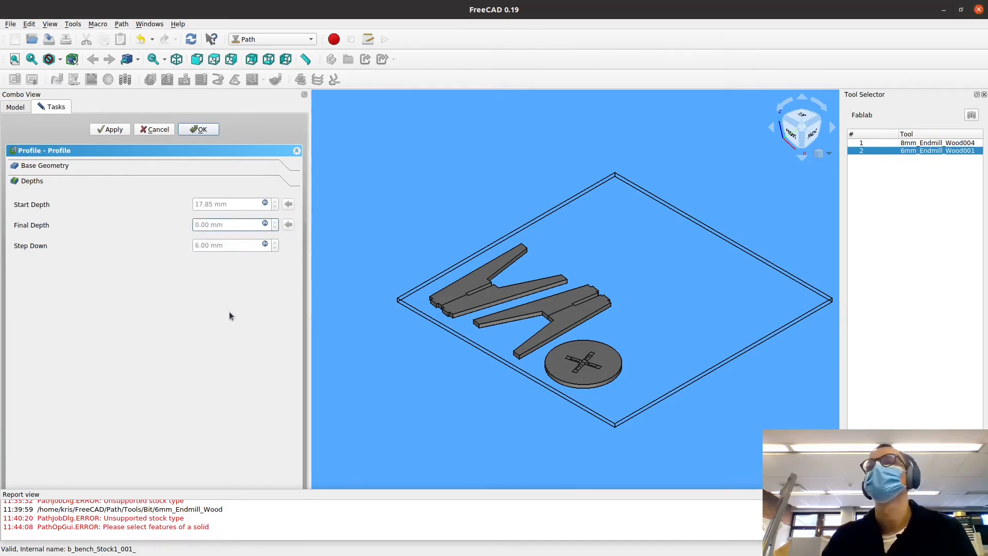
Set the Profile operation's step down to the expression OpToolDiameter/2
{"action": "left_click", "coordinate": [246, 244]}
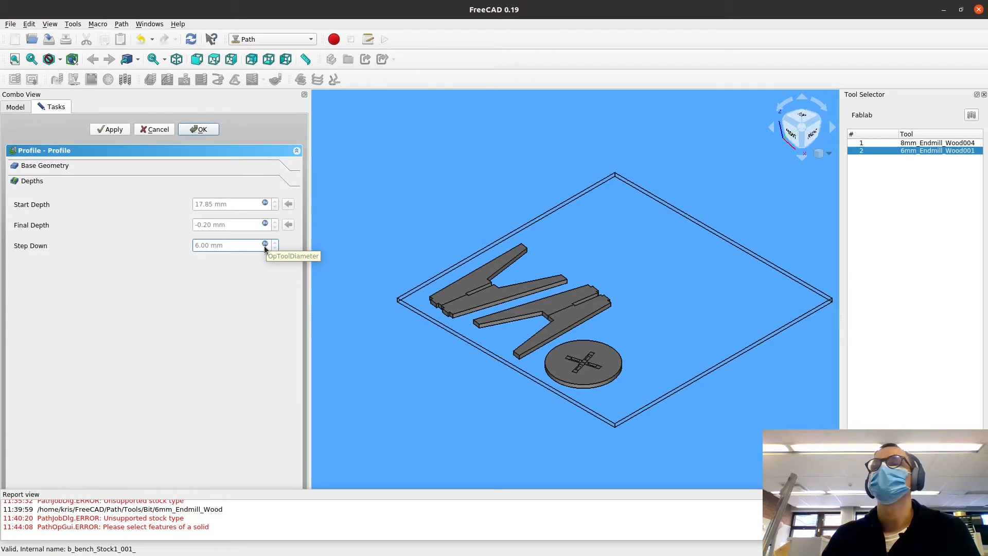
{"action": "left_click", "coordinate": [265, 246]}
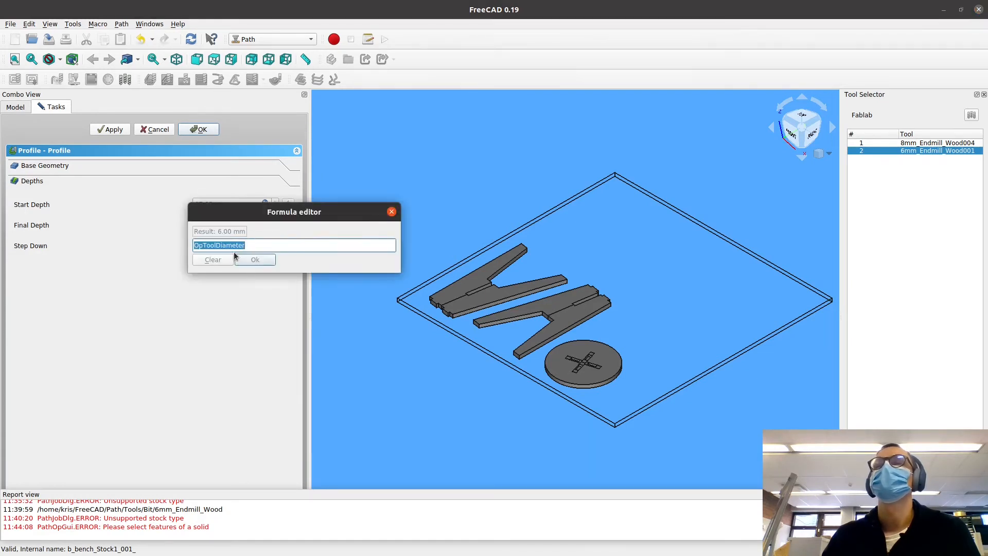
{"action": "left_click", "coordinate": [289, 245]}
{"action": "type", "text": "/2"}
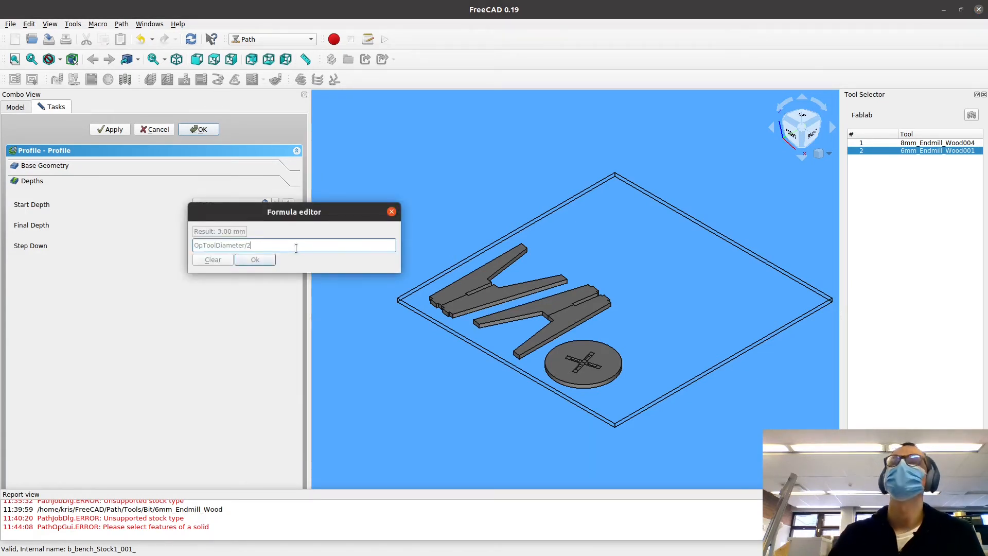
{"action": "left_click", "coordinate": [271, 260]}
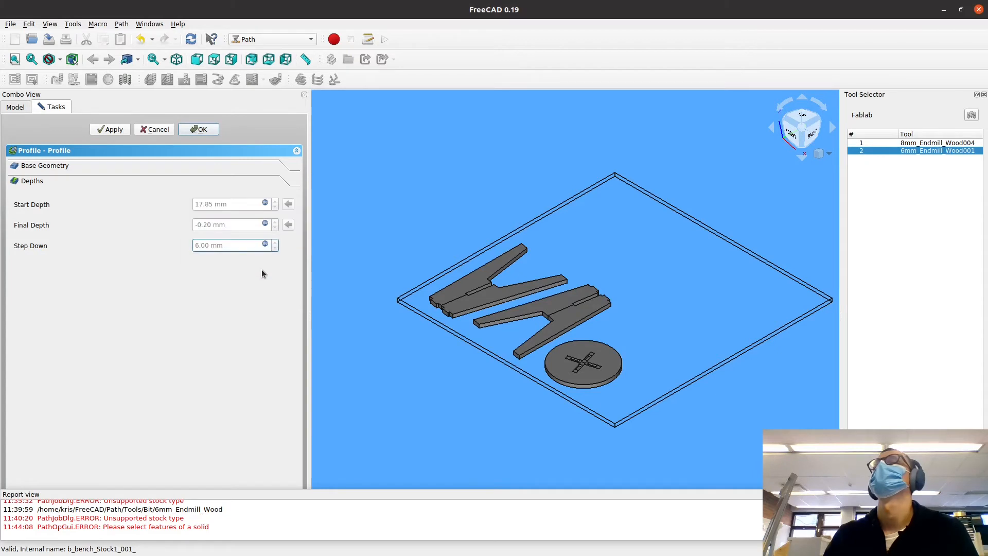
{"action": "left_click", "coordinate": [224, 224]}
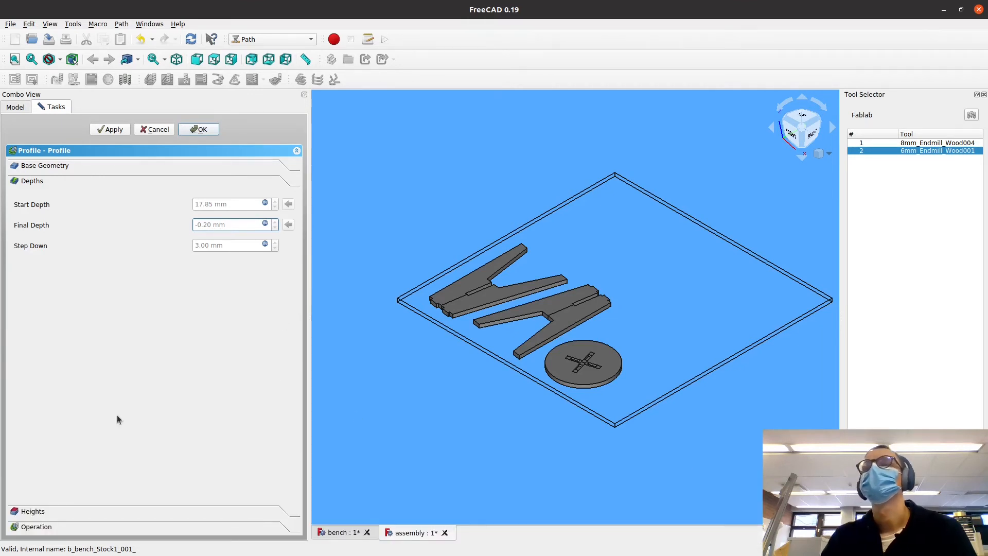
Review the Profile operation's heights and cutting settings, and accept the operation to generate its toolpath
{"action": "left_click", "coordinate": [32, 511]}
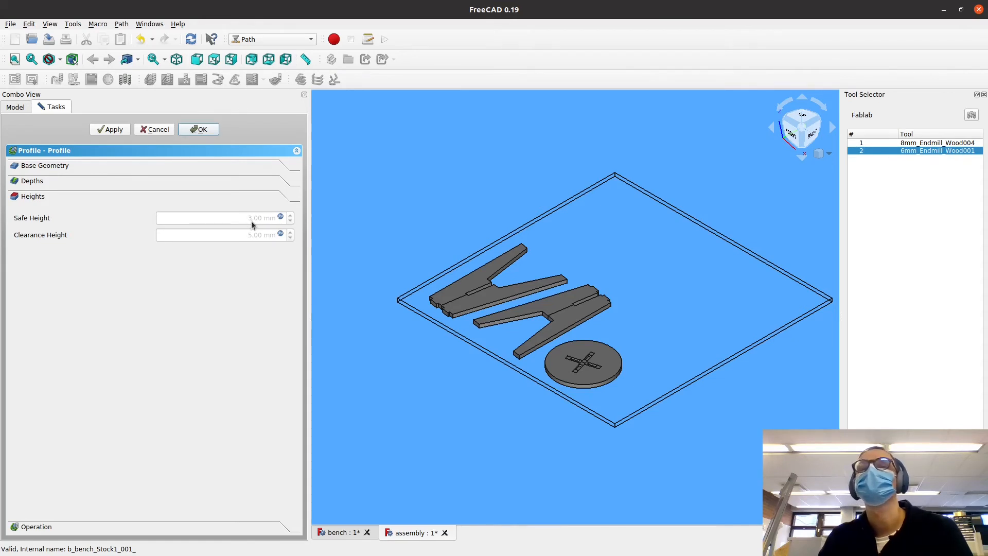
{"action": "left_click", "coordinate": [66, 530]}
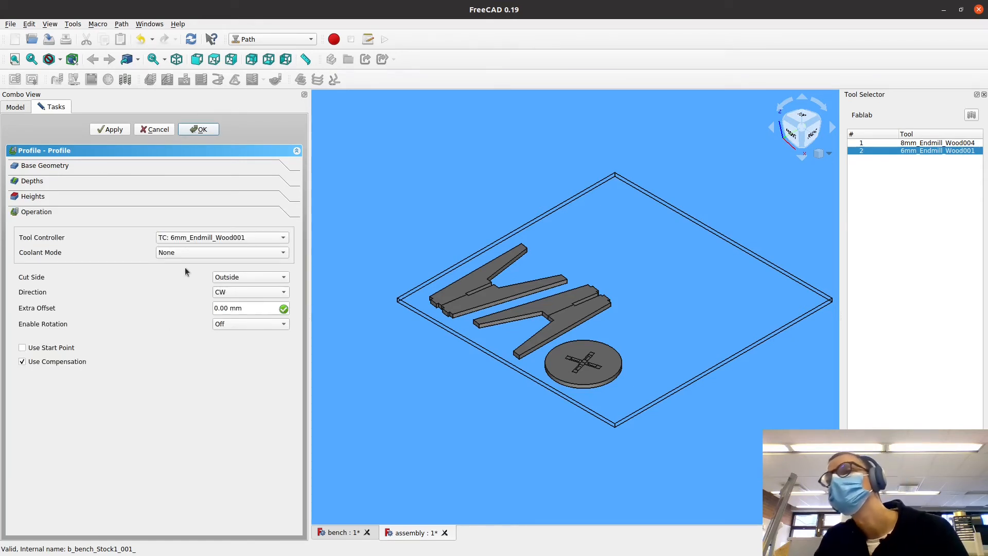
{"action": "left_click", "coordinate": [199, 129]}
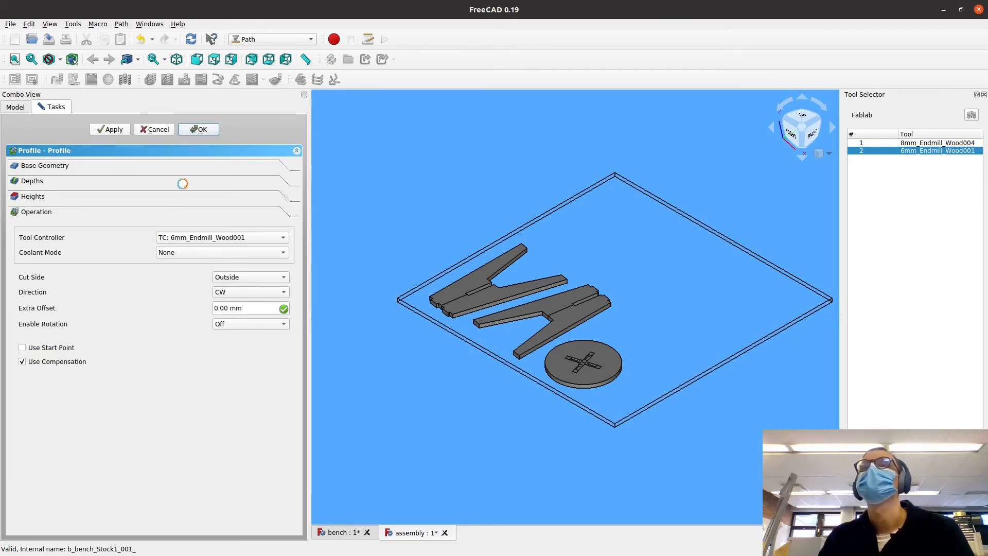
Examine the generated toolpath from the right side, comparing the deepest pass with the underside of the stock
{"action": "scroll", "coordinate": [533, 317], "scroll_direction": "up", "scroll_amount": 8}
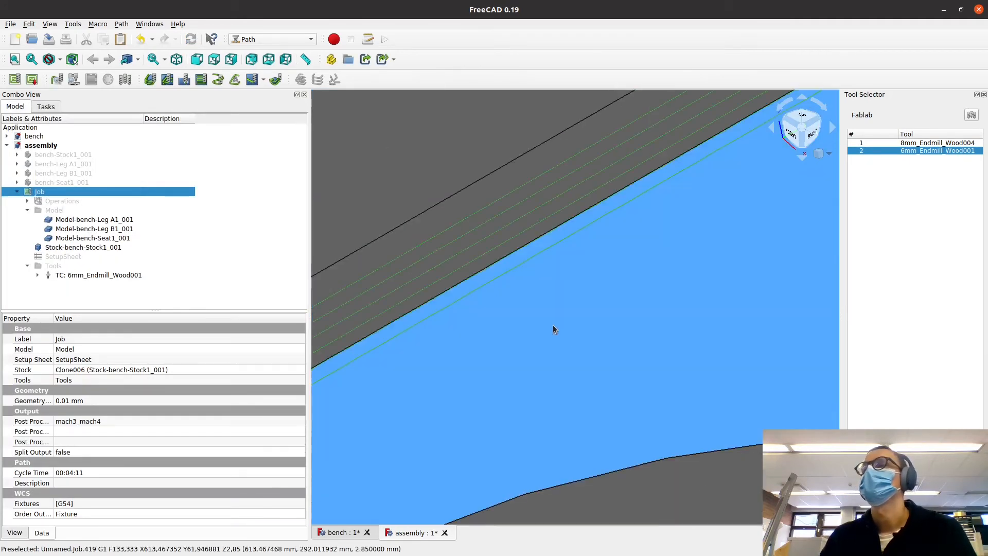
{"action": "middle_click_drag", "start_coordinate": [568, 312], "coordinate": [582, 278]}
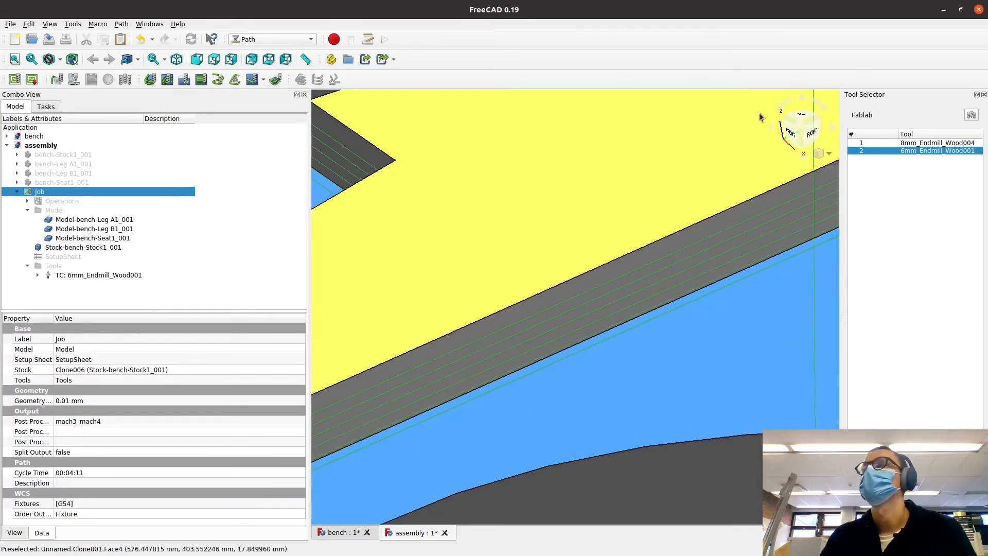
{"action": "left_click", "coordinate": [807, 135]}
{"action": "scroll", "coordinate": [566, 306], "scroll_direction": "down", "scroll_amount": 10}
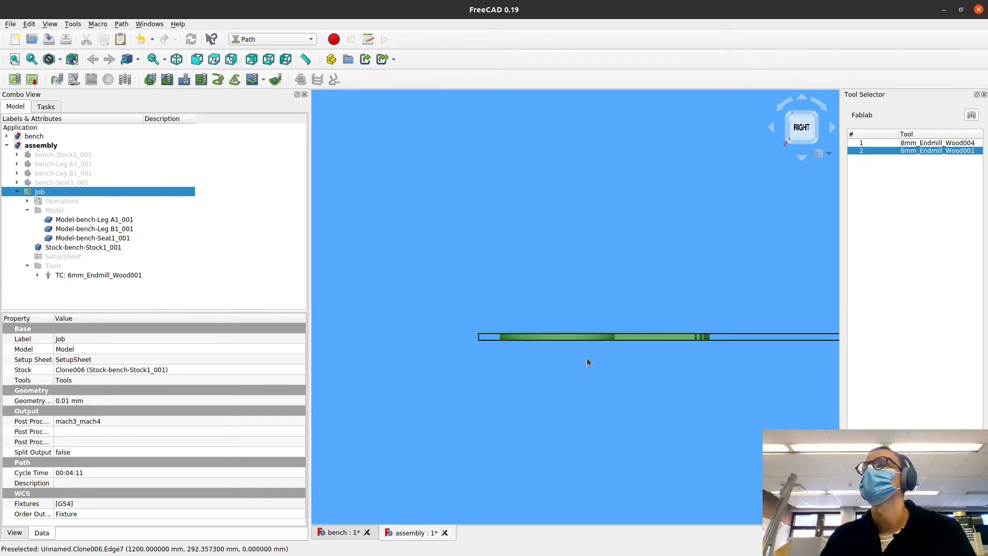
{"action": "scroll", "coordinate": [587, 357], "scroll_direction": "up", "scroll_amount": 8}
{"action": "scroll", "coordinate": [566, 264], "scroll_direction": "up", "scroll_amount": 2}
{"action": "scroll", "coordinate": [566, 265], "scroll_direction": "up", "scroll_amount": 3}
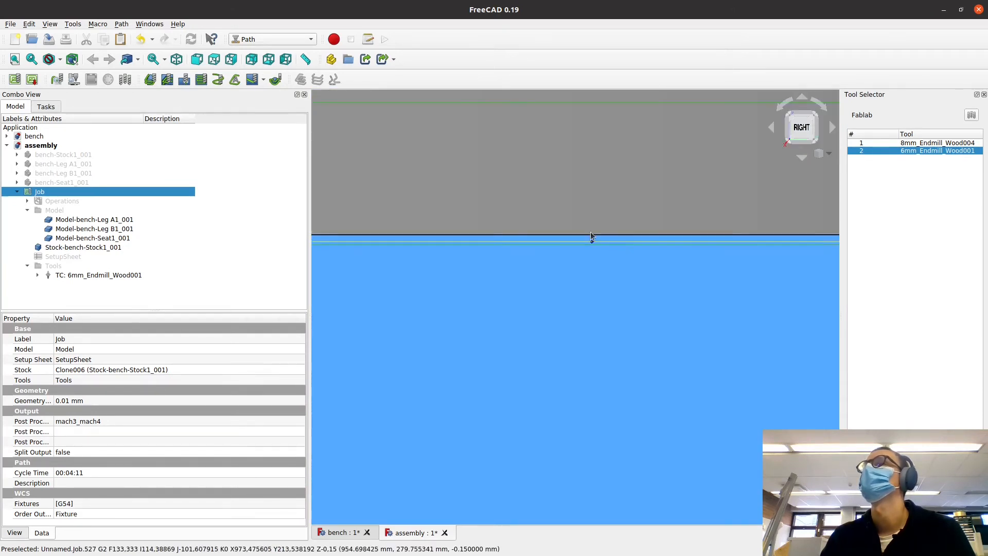
{"action": "scroll", "coordinate": [591, 243], "scroll_direction": "down", "scroll_amount": 12}
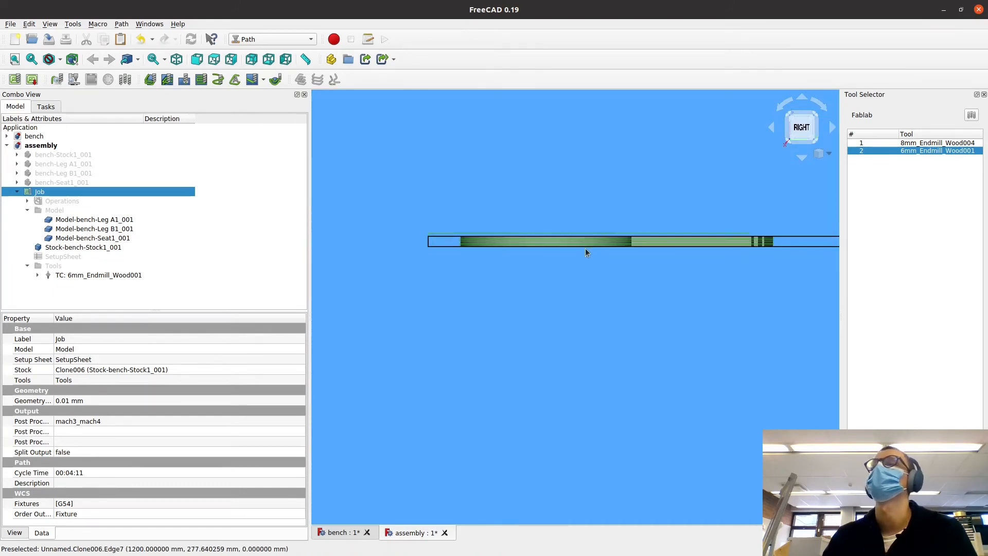
Inspect the profile passes around the bench legs and seat from an angled view
{"action": "middle_click_drag", "start_coordinate": [585, 248], "coordinate": [561, 257]}
{"action": "scroll", "coordinate": [561, 248], "scroll_direction": "down", "scroll_amount": 4}
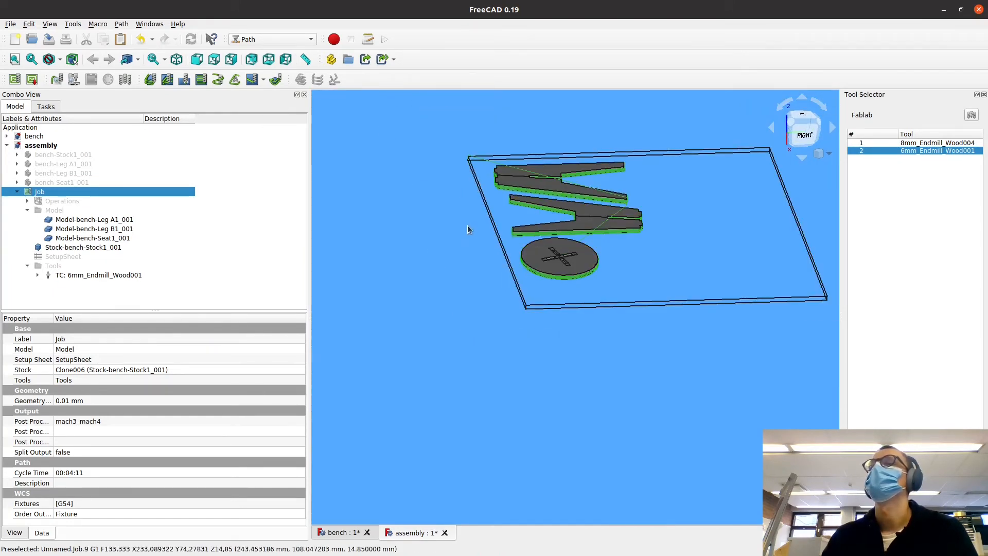
{"action": "middle_click_drag", "start_coordinate": [458, 259], "coordinate": [520, 289]}
{"action": "middle_click_drag", "start_coordinate": [474, 126], "coordinate": [548, 305]}
{"action": "scroll", "coordinate": [486, 279], "scroll_direction": "up", "scroll_amount": 4}
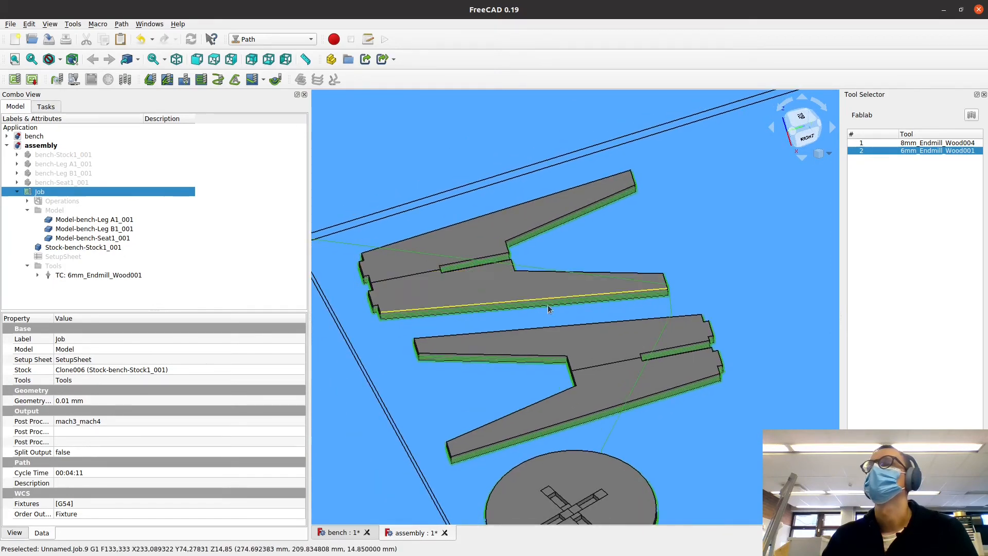
{"action": "scroll", "coordinate": [533, 321], "scroll_direction": "up", "scroll_amount": 2}
{"action": "scroll", "coordinate": [532, 320], "scroll_direction": "up", "scroll_amount": 3}
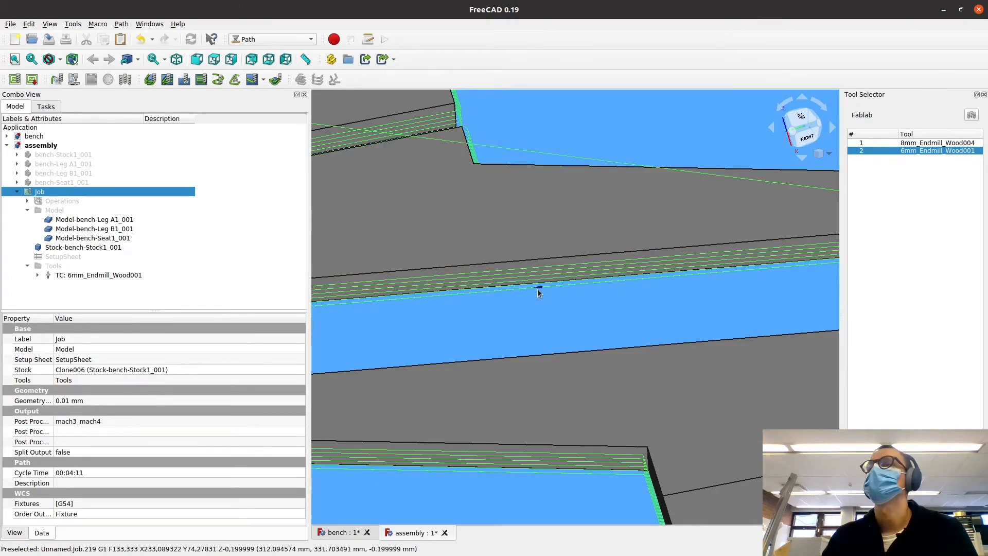
{"action": "scroll", "coordinate": [537, 291], "scroll_direction": "down", "scroll_amount": 5}
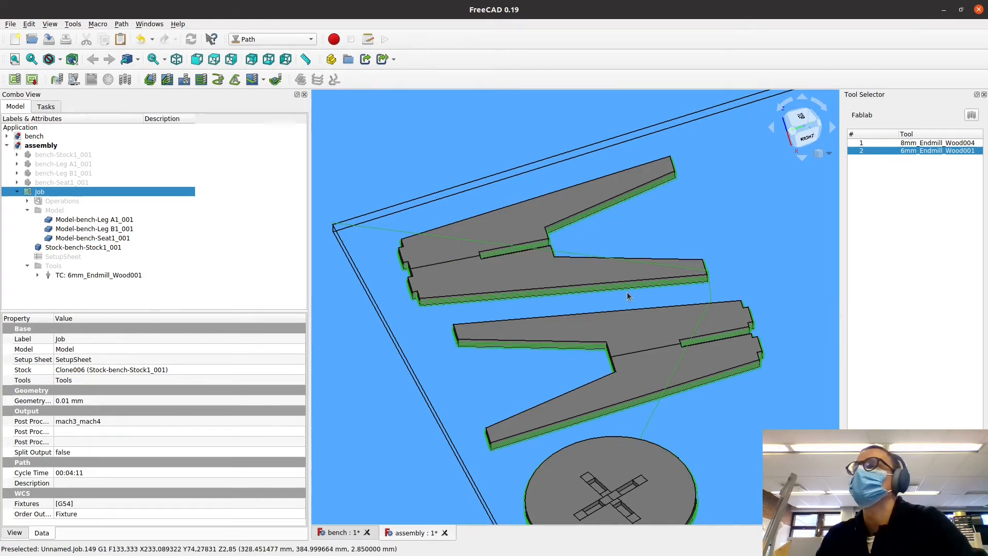
Select the job's Profile operation and examine its passes at the inner corners of the leg slot
{"action": "left_click", "coordinate": [27, 201]}
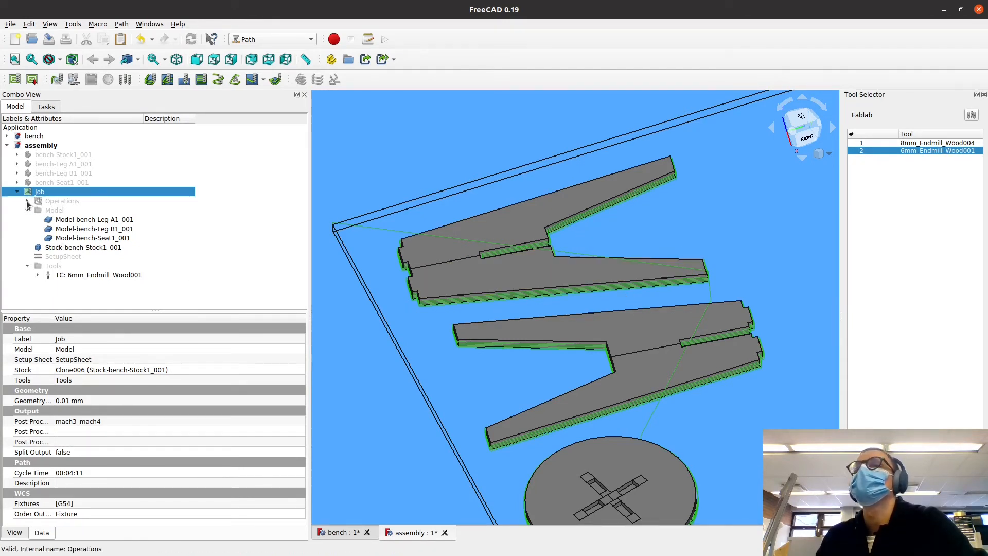
{"action": "left_click", "coordinate": [51, 211]}
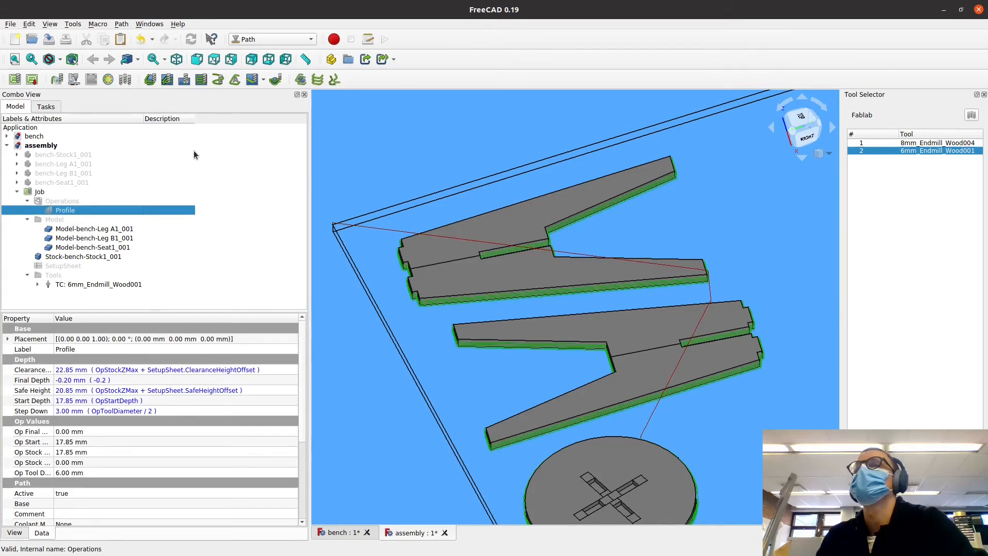
{"action": "right_click", "coordinate": [89, 210]}
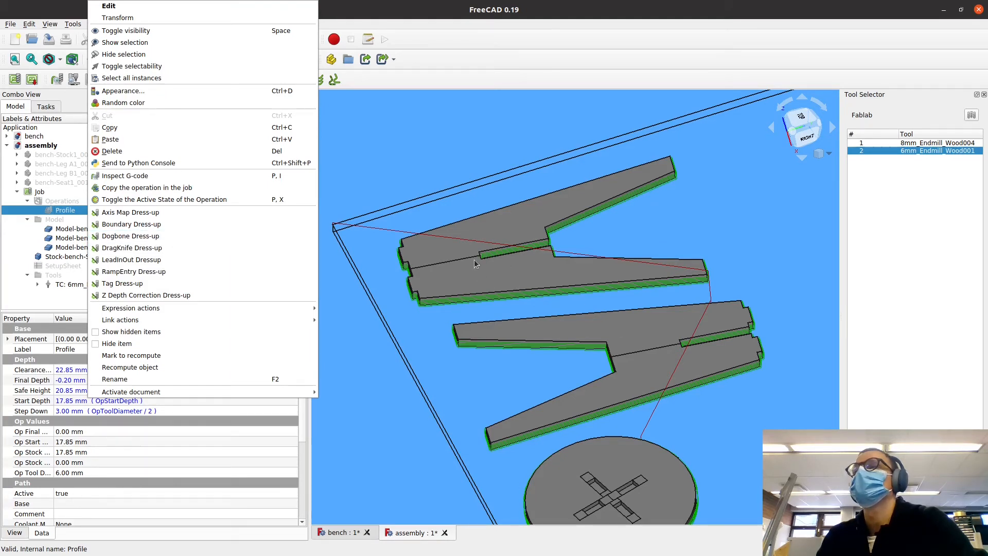
{"action": "left_click", "coordinate": [76, 211]}
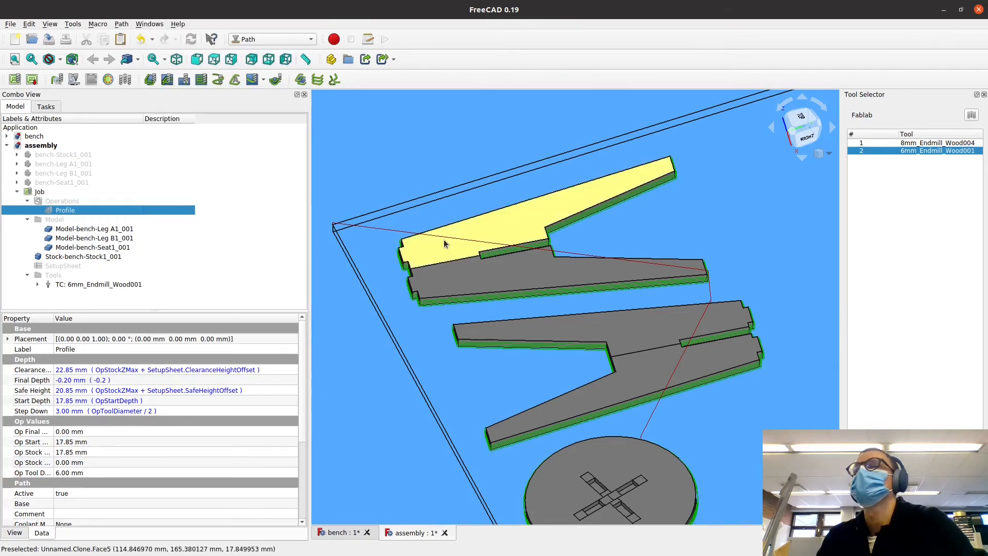
{"action": "scroll", "coordinate": [463, 247], "scroll_direction": "up", "scroll_amount": 5}
{"action": "scroll", "coordinate": [465, 255], "scroll_direction": "up", "scroll_amount": 3}
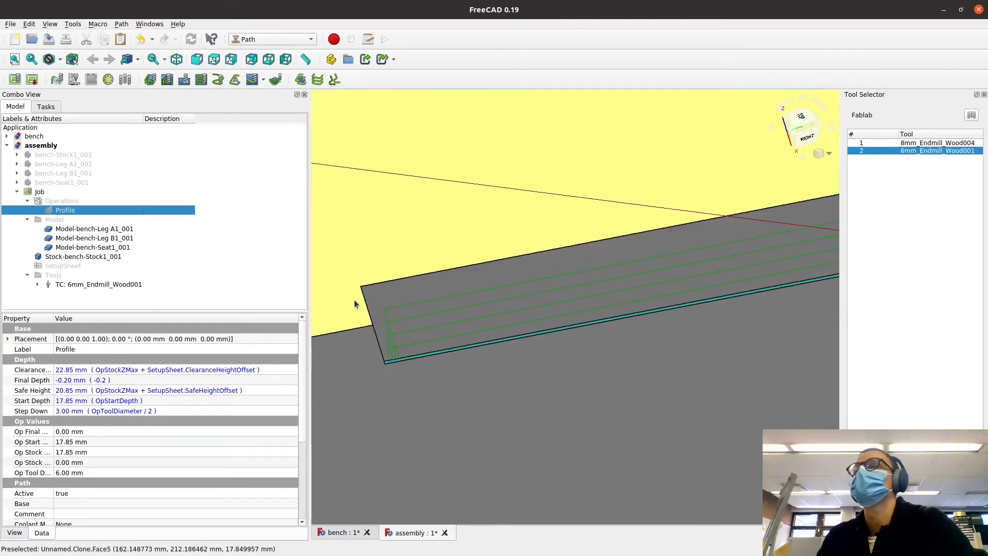
{"action": "scroll", "coordinate": [359, 291], "scroll_direction": "down", "scroll_amount": 2}
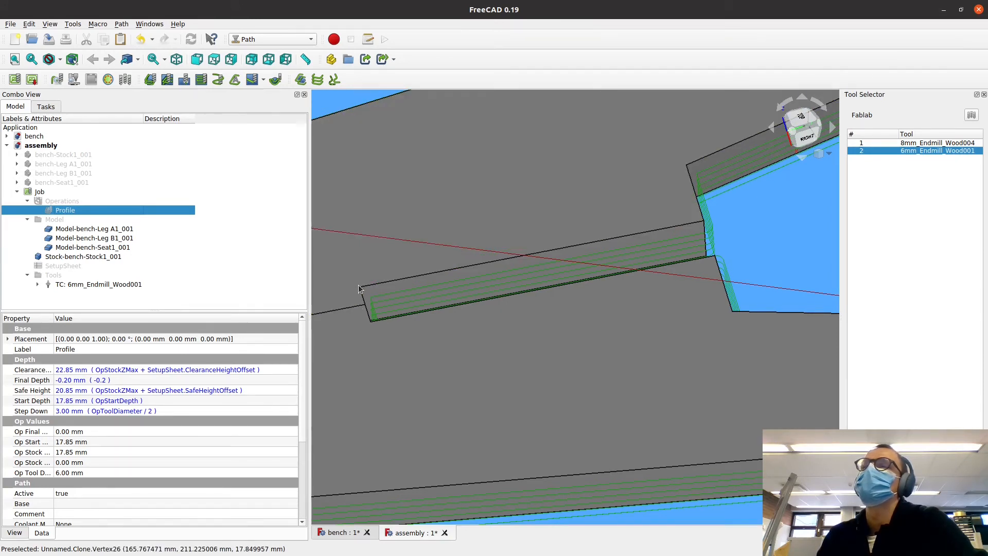
{"action": "scroll", "coordinate": [359, 288], "scroll_direction": "down", "scroll_amount": 2}
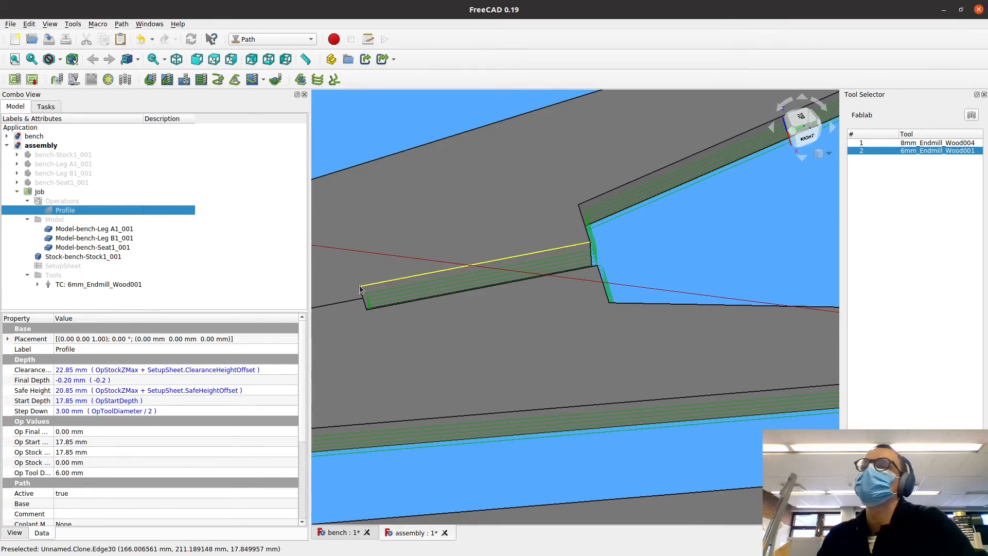
{"action": "scroll", "coordinate": [361, 295], "scroll_direction": "down", "scroll_amount": 4}
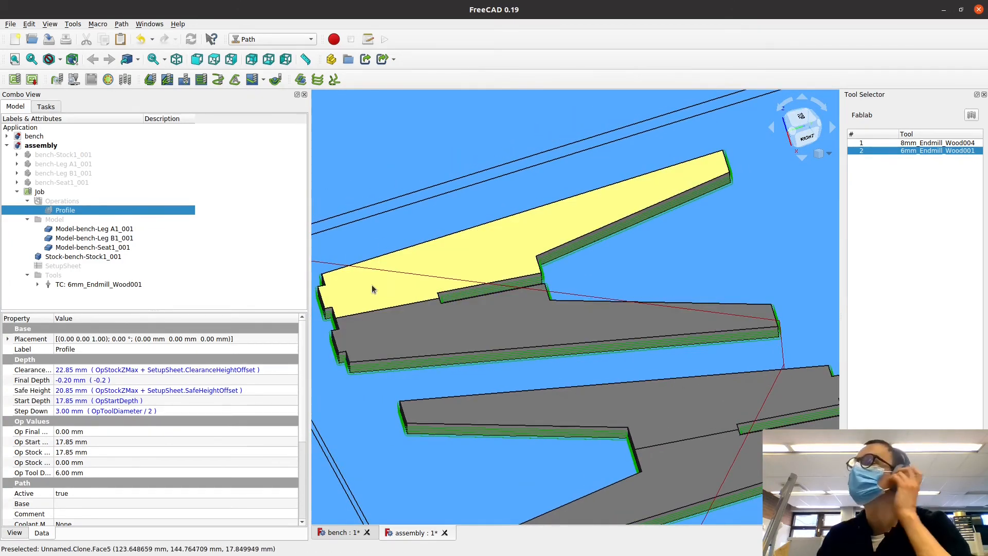
Apply a Dogbone dress-up to the Profile operation and inspect the corner cuts in the leg slot
{"action": "right_click", "coordinate": [72, 210]}
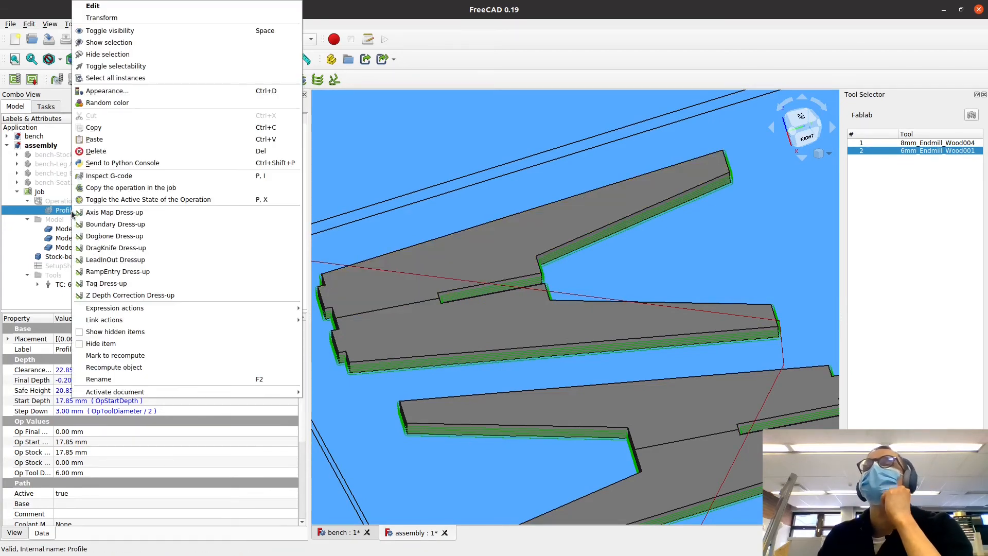
{"action": "left_click", "coordinate": [128, 237]}
{"action": "scroll", "coordinate": [440, 301], "scroll_direction": "up", "scroll_amount": 5}
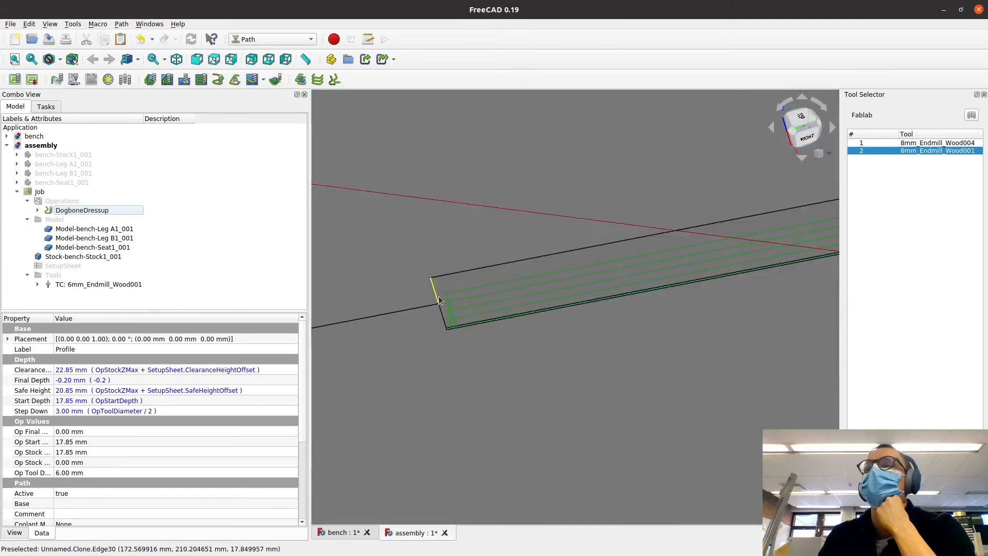
{"action": "scroll", "coordinate": [438, 300], "scroll_direction": "up", "scroll_amount": 5}
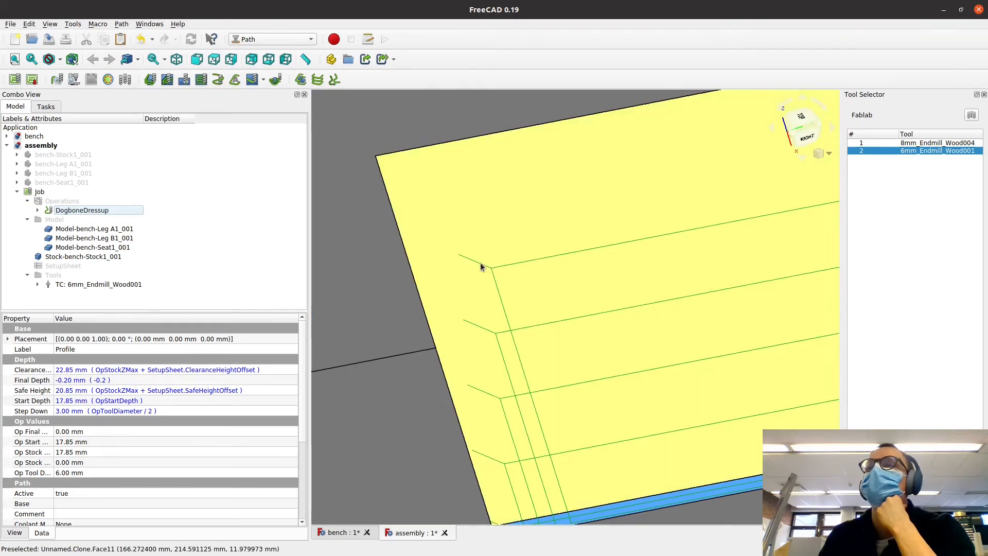
{"action": "scroll", "coordinate": [475, 264], "scroll_direction": "down", "scroll_amount": 2}
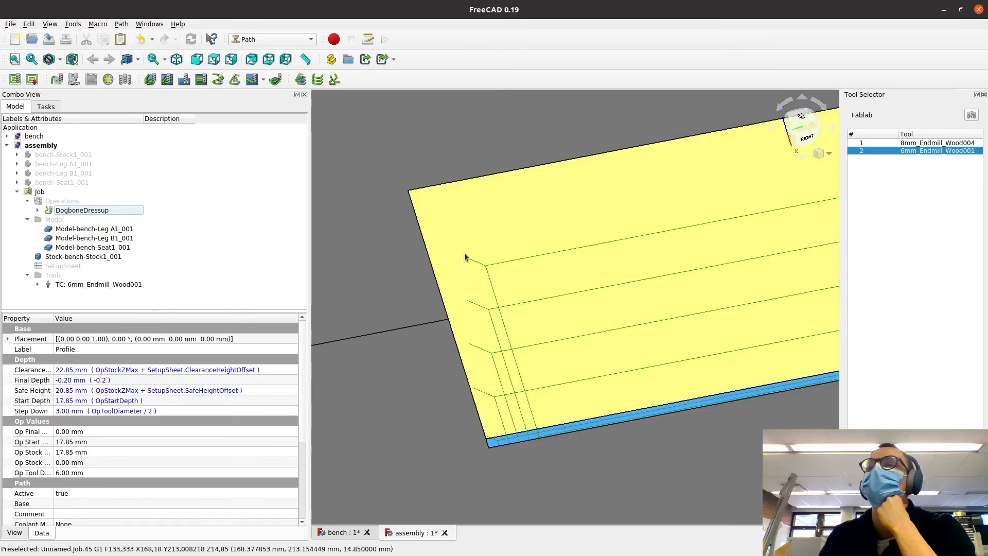
{"action": "scroll", "coordinate": [483, 246], "scroll_direction": "down", "scroll_amount": 3}
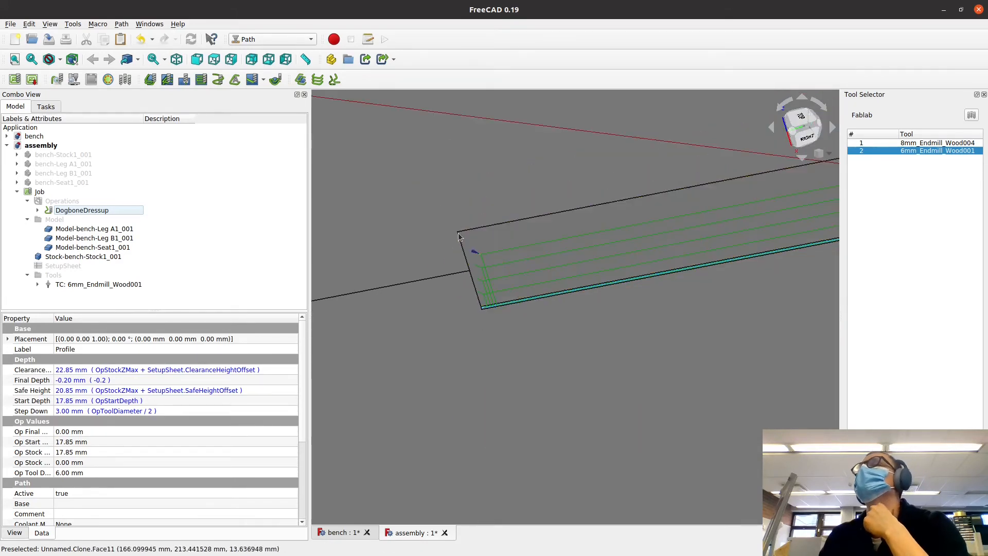
{"action": "scroll", "coordinate": [487, 255], "scroll_direction": "down", "scroll_amount": 9}
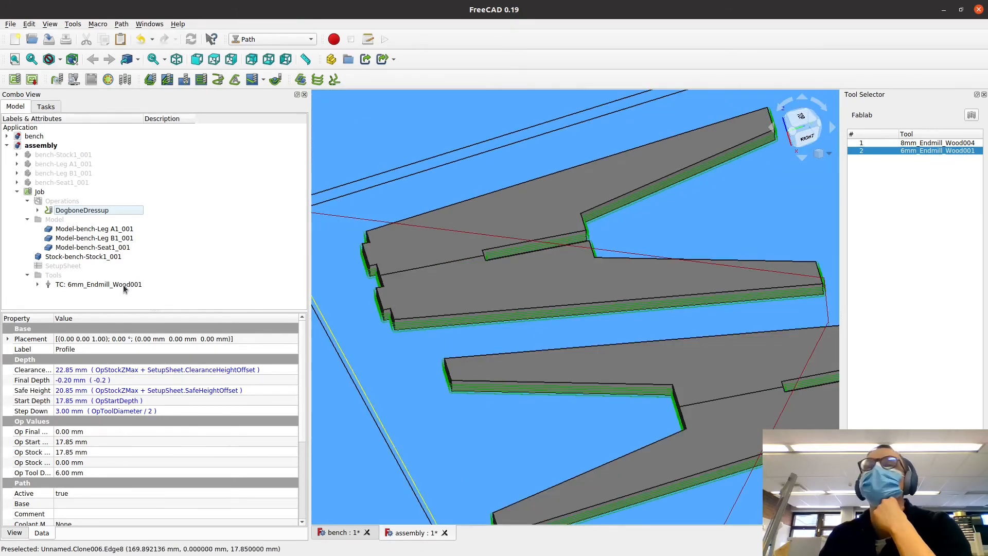
Add a Tag dress-up to the job's dogbone operation with width 8 mm, height 3 mm, angle 90° and radius 0 mm
{"action": "left_click", "coordinate": [60, 209]}
{"action": "right_click", "coordinate": [64, 211]}
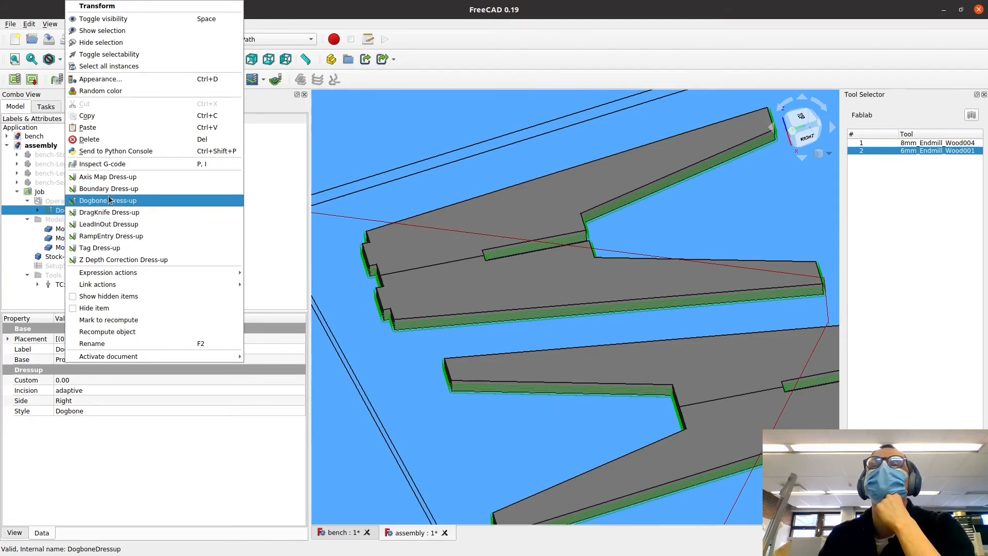
{"action": "left_click", "coordinate": [111, 248]}
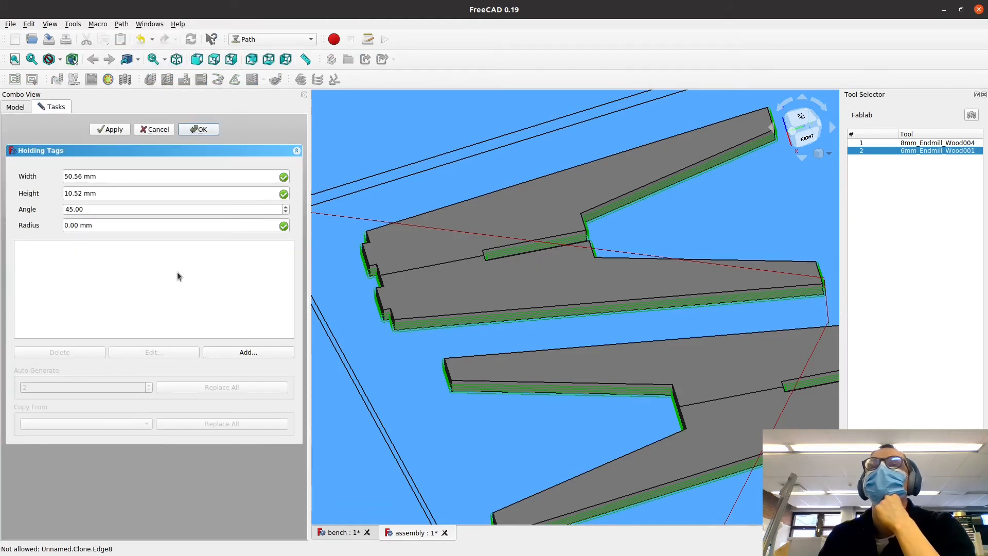
{"action": "left_click", "coordinate": [124, 178]}
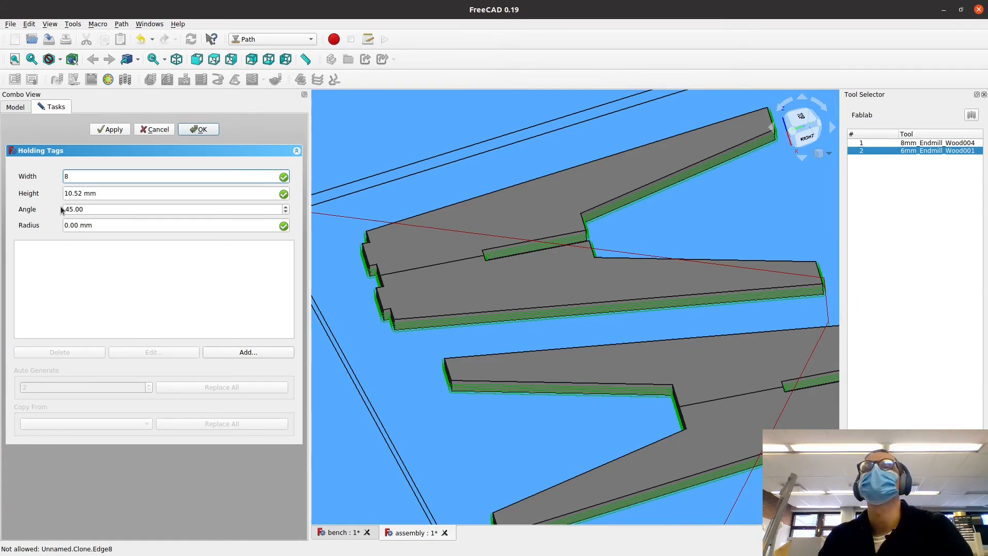
{"action": "type", "text": "8"}
{"action": "left_click", "coordinate": [90, 194]}
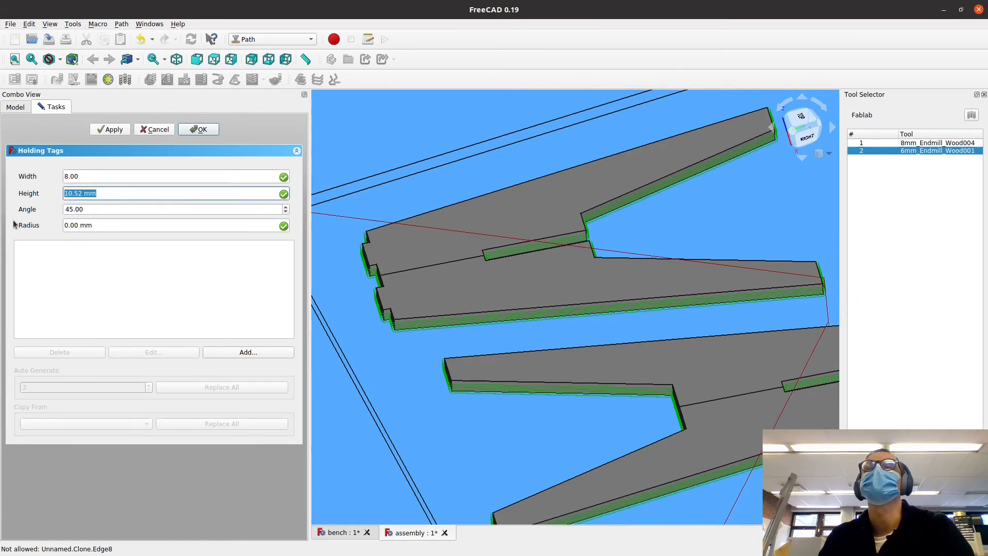
{"action": "type", "text": "3"}
{"action": "left_click", "coordinate": [91, 211]}
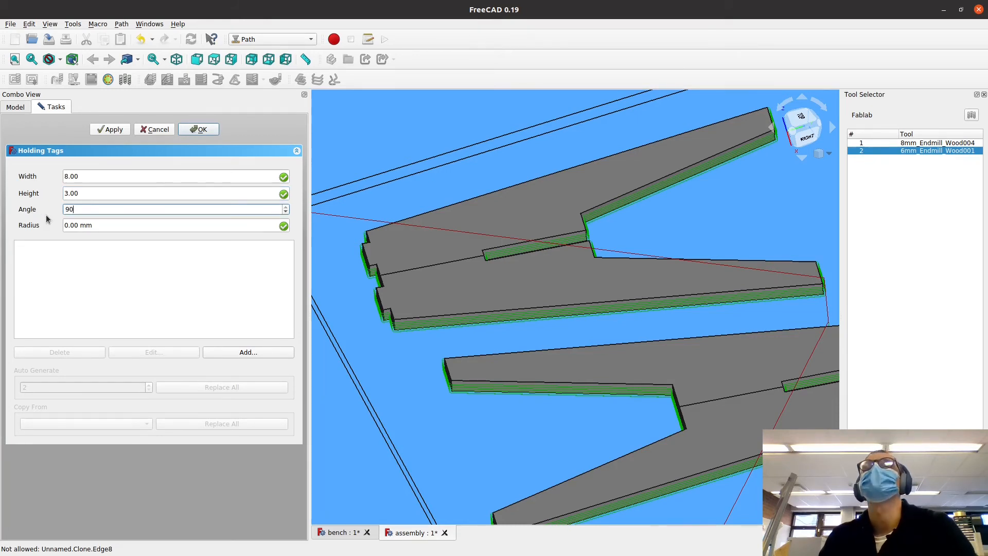
{"action": "left_click", "coordinate": [97, 225]}
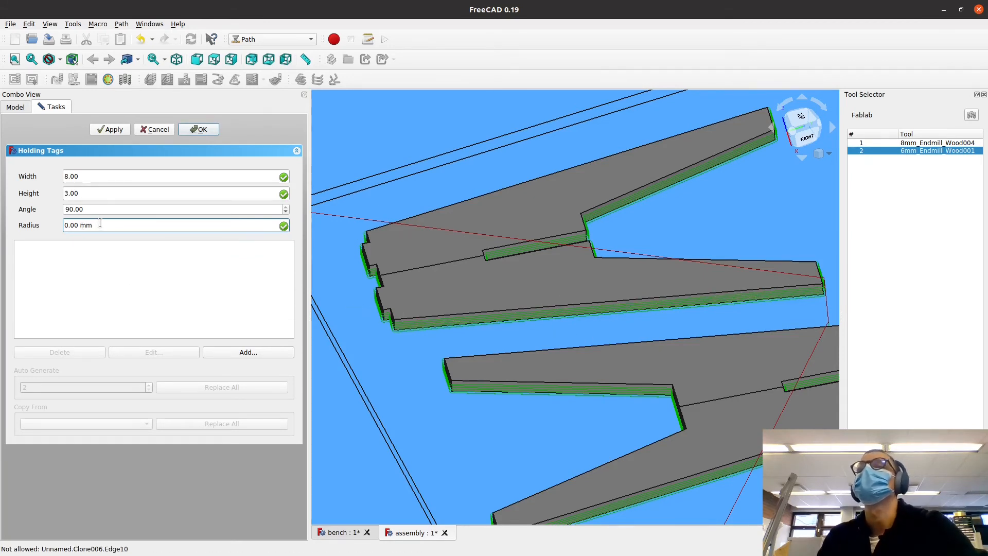
{"action": "left_click_drag", "start_coordinate": [100, 224], "coordinate": [42, 236]}
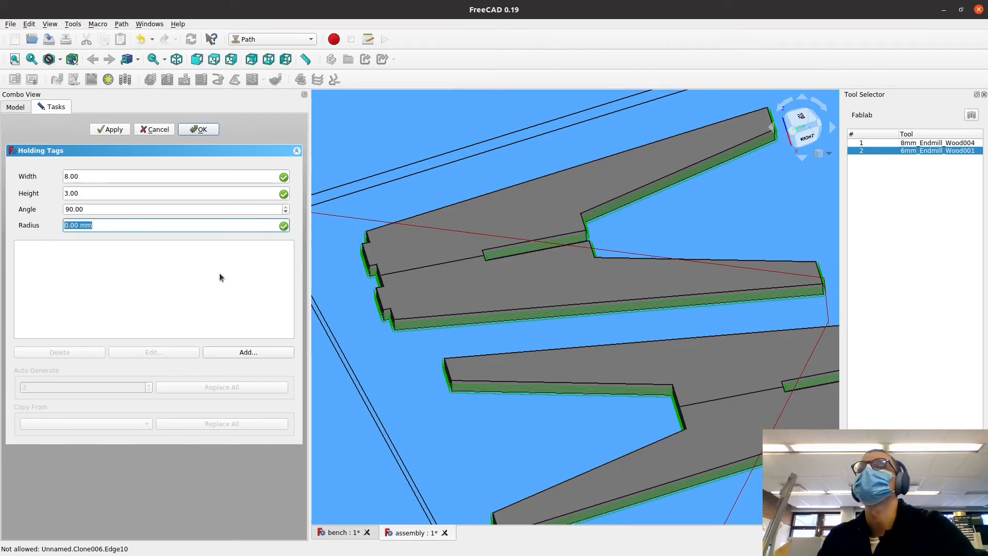
Place two holding tags on the first leg's edge facing the second leg, at about (264.18, 175.57) and (348.90, 451.62)
{"action": "left_click", "coordinate": [244, 354]}
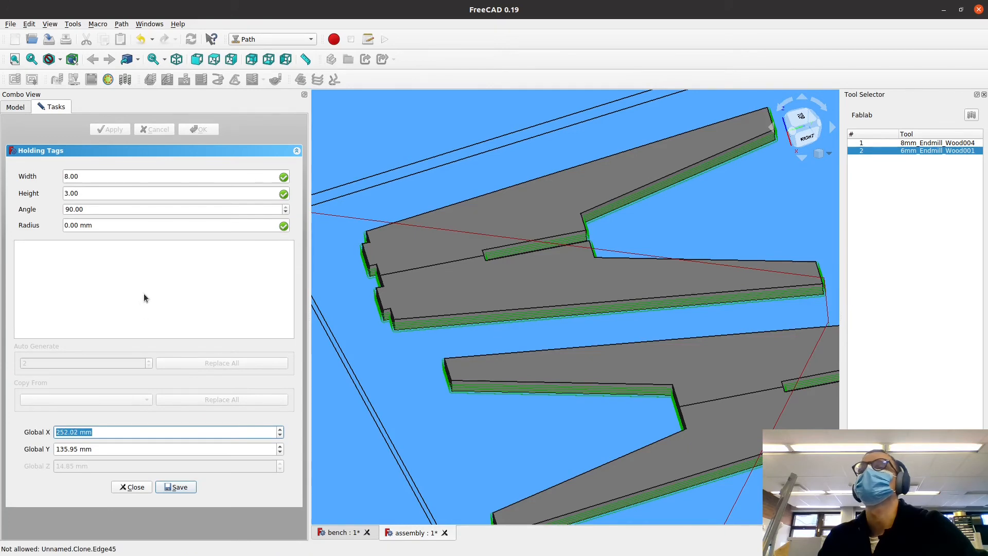
{"action": "scroll", "coordinate": [590, 330], "scroll_direction": "up", "scroll_amount": 5}
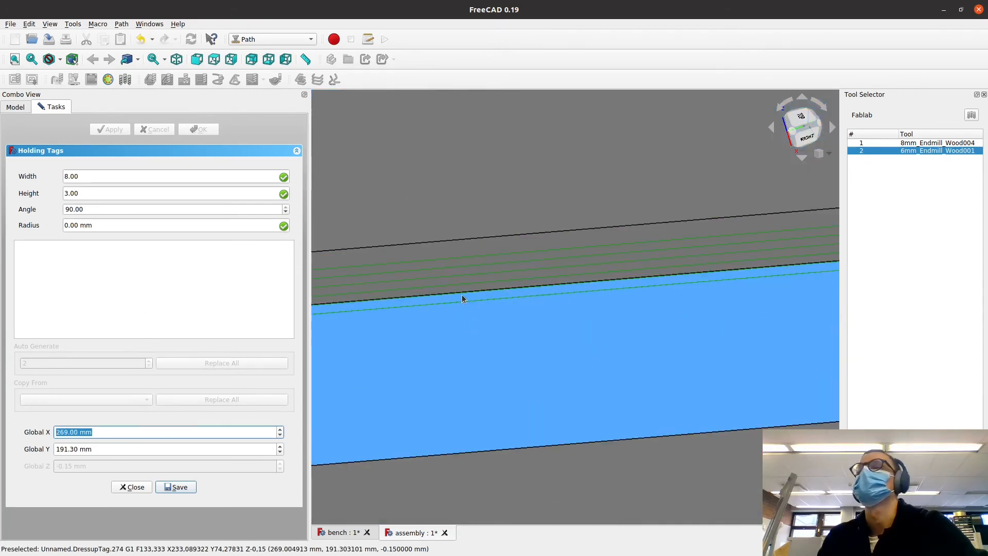
{"action": "scroll", "coordinate": [459, 304], "scroll_direction": "down", "scroll_amount": 3}
{"action": "scroll", "coordinate": [442, 384], "scroll_direction": "up", "scroll_amount": 3}
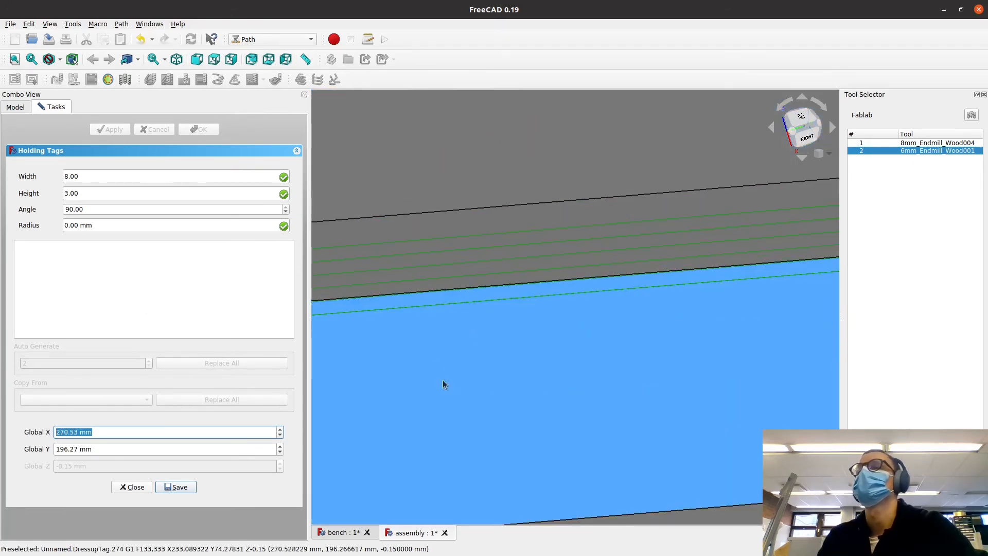
{"action": "scroll", "coordinate": [476, 331], "scroll_direction": "down", "scroll_amount": 6}
{"action": "scroll", "coordinate": [469, 339], "scroll_direction": "up", "scroll_amount": 5}
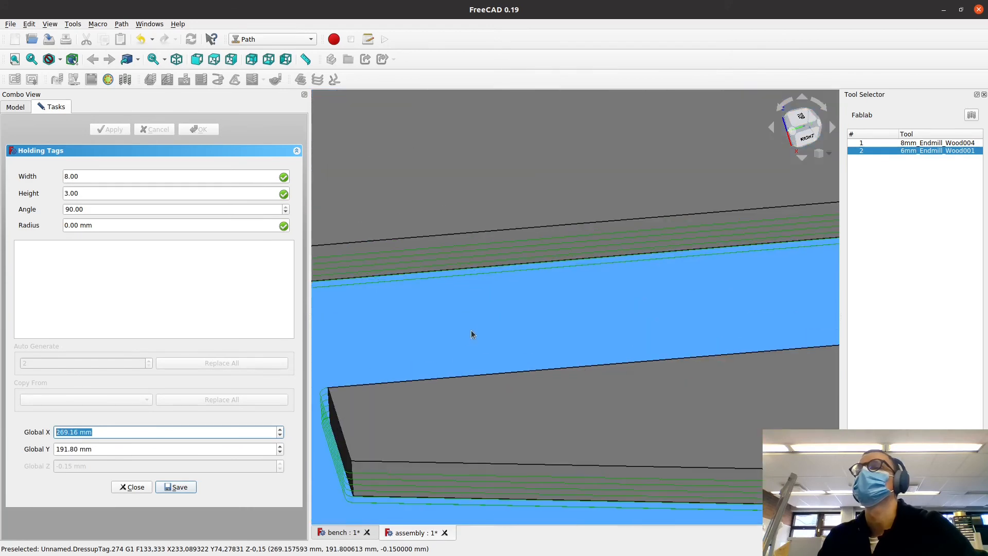
{"action": "left_click", "coordinate": [462, 275]}
{"action": "scroll", "coordinate": [491, 316], "scroll_direction": "down", "scroll_amount": 5}
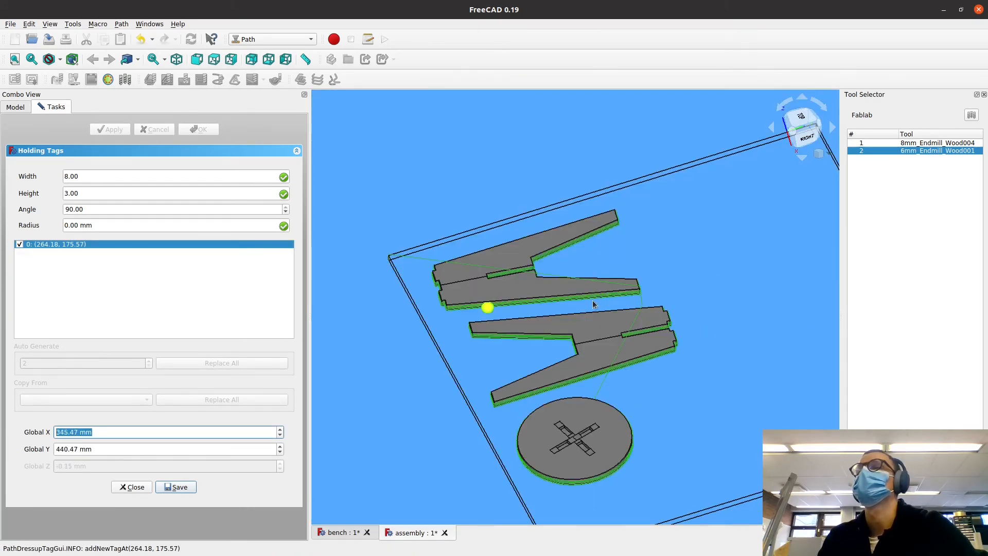
{"action": "scroll", "coordinate": [592, 301], "scroll_direction": "up", "scroll_amount": 5}
{"action": "left_click", "coordinate": [625, 278]}
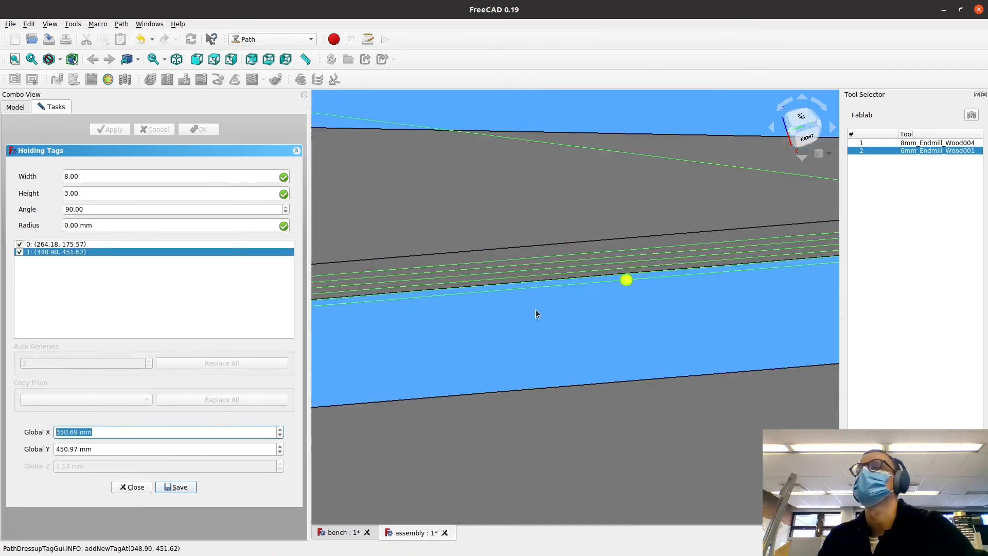
Place two holding tags on the first leg's outer edge beside the stock border, at about (78.88, 190.65) and (78.88, 509.27)
{"action": "scroll", "coordinate": [536, 310], "scroll_direction": "down", "scroll_amount": 5}
{"action": "middle_click_drag", "start_coordinate": [409, 320], "coordinate": [577, 267]}
{"action": "scroll", "coordinate": [577, 267], "scroll_direction": "up", "scroll_amount": 8}
{"action": "middle_click_drag", "start_coordinate": [605, 151], "coordinate": [600, 353]}
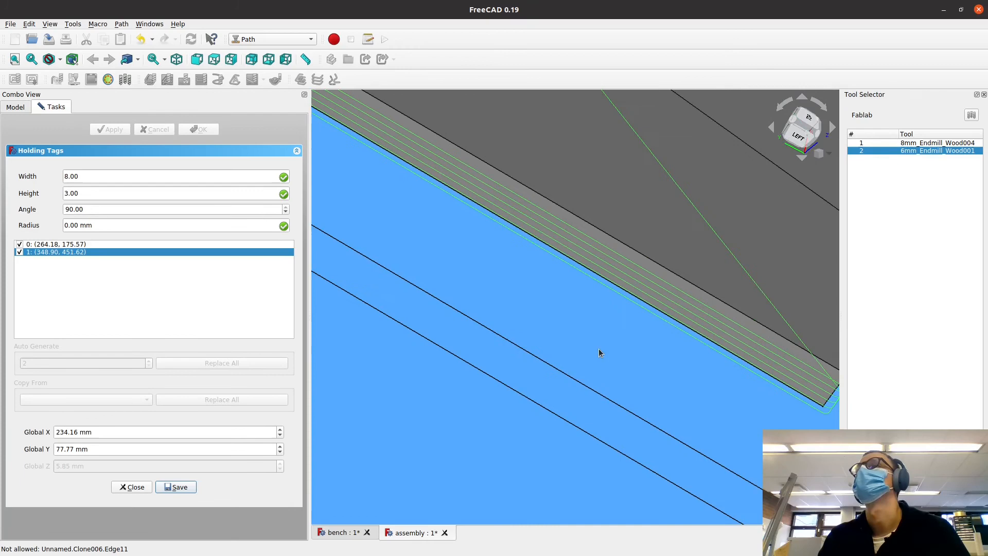
{"action": "left_click", "coordinate": [592, 279]}
{"action": "scroll", "coordinate": [539, 313], "scroll_direction": "down", "scroll_amount": 6}
{"action": "middle_click_drag", "start_coordinate": [388, 264], "coordinate": [539, 402]}
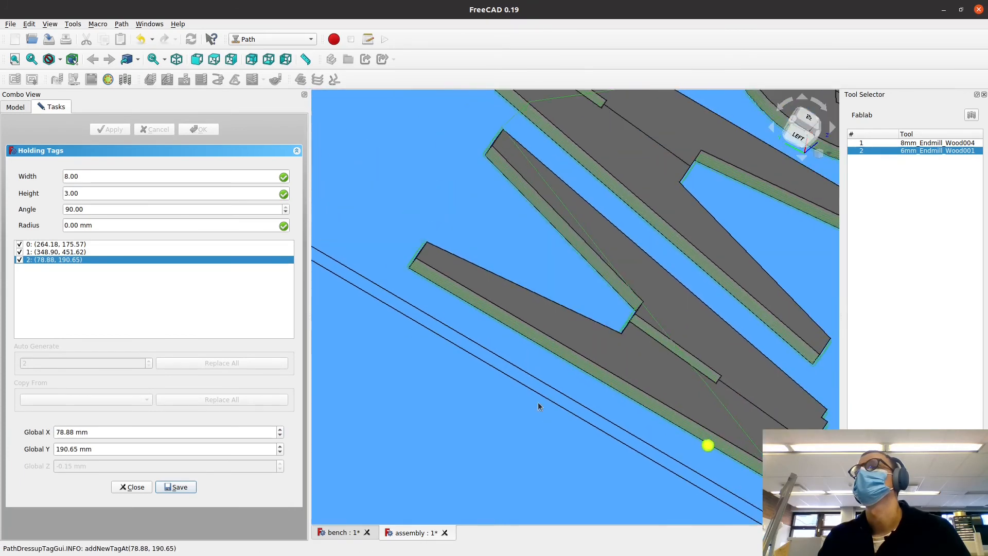
{"action": "scroll", "coordinate": [465, 337], "scroll_direction": "up", "scroll_amount": 6}
{"action": "left_click", "coordinate": [499, 236]}
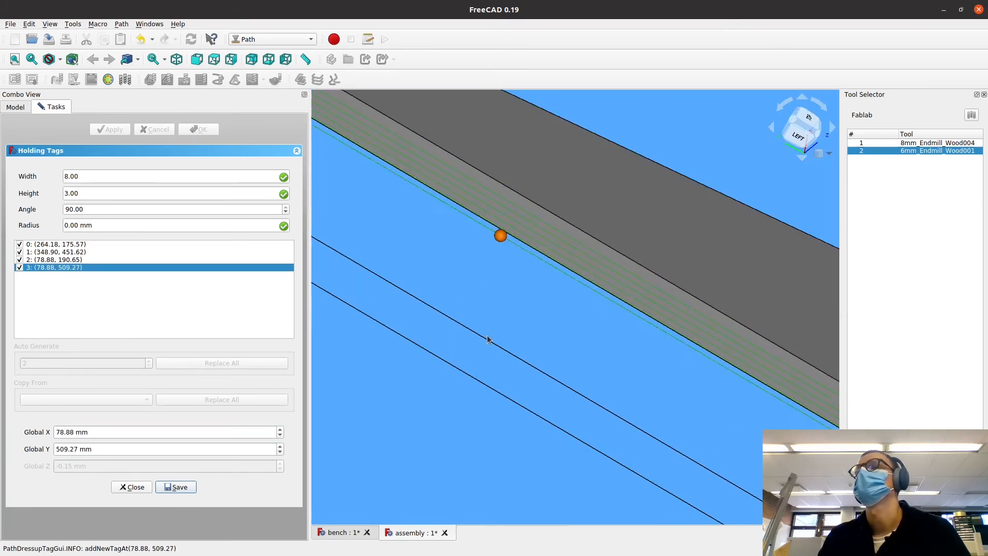
Place two holding tags on the second leg's edge facing the first leg, at about (347.04, 225.01) and (428.21, 489.52)
{"action": "scroll", "coordinate": [496, 335], "scroll_direction": "down", "scroll_amount": 5}
{"action": "scroll", "coordinate": [503, 380], "scroll_direction": "up", "scroll_amount": 6}
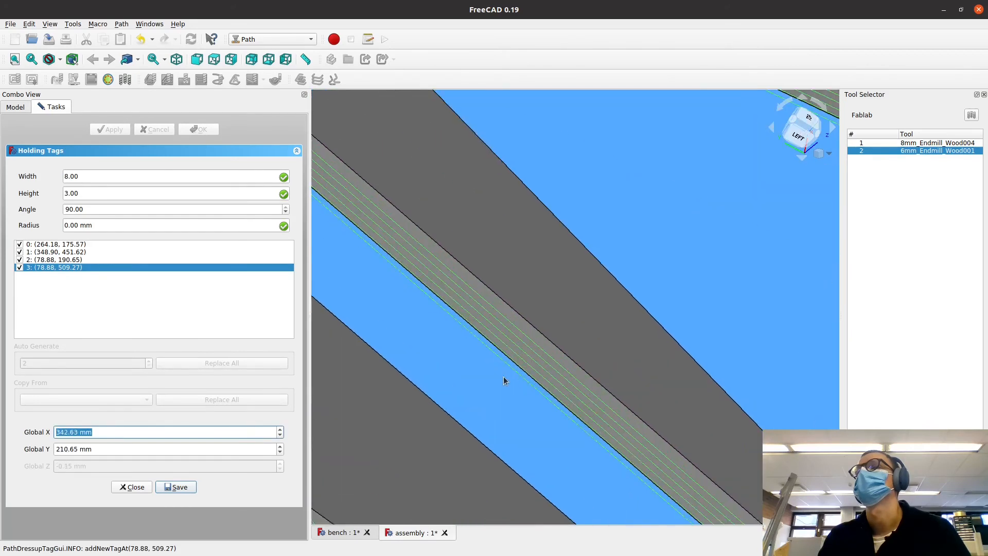
{"action": "left_click", "coordinate": [491, 351]}
{"action": "scroll", "coordinate": [457, 389], "scroll_direction": "down", "scroll_amount": 6}
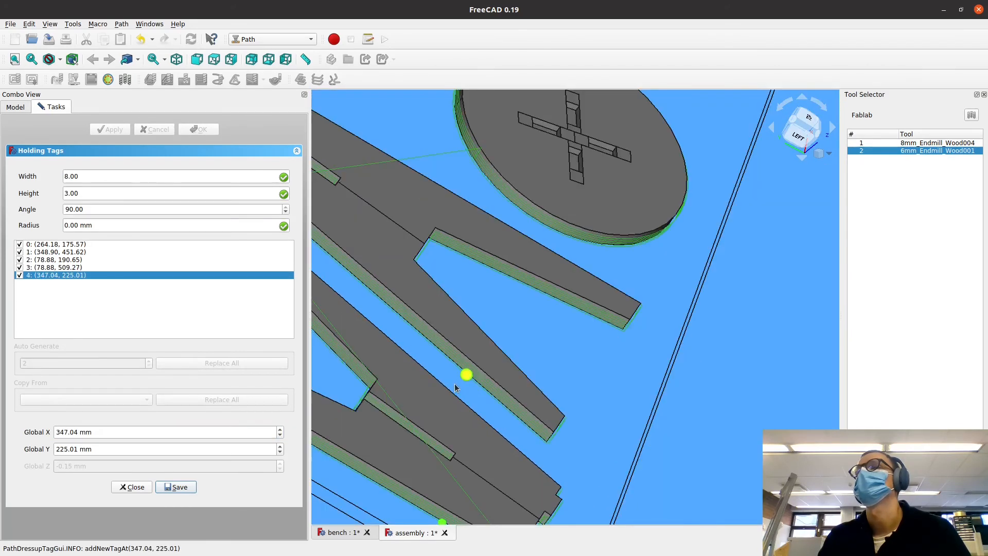
{"action": "scroll", "coordinate": [509, 341], "scroll_direction": "up", "scroll_amount": 7}
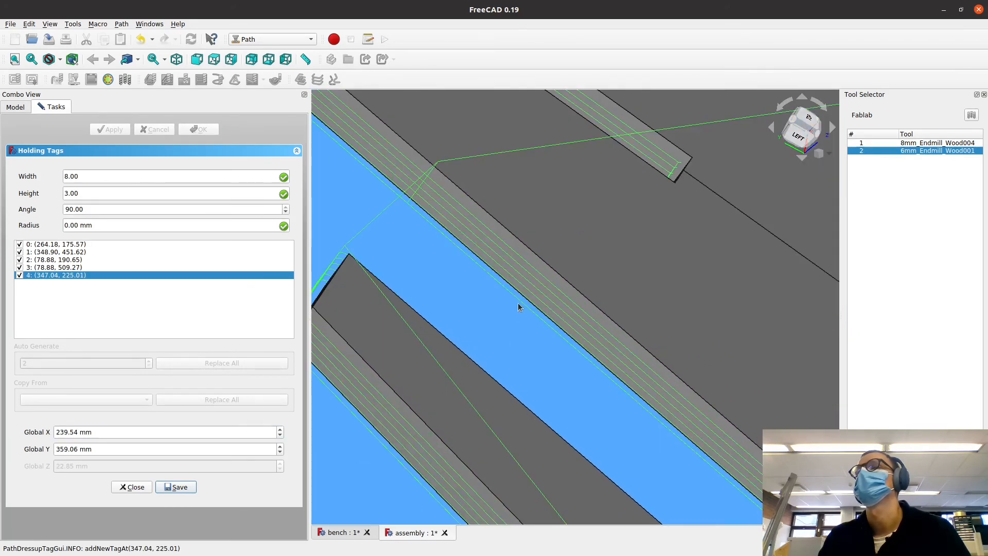
{"action": "left_click", "coordinate": [507, 353]}
Place two holding tags on the second leg's edge facing the seat, at about (613.47, 173.36) and (613.47, 472.89), and accept the dress-up
{"action": "scroll", "coordinate": [629, 389], "scroll_direction": "down", "scroll_amount": 8}
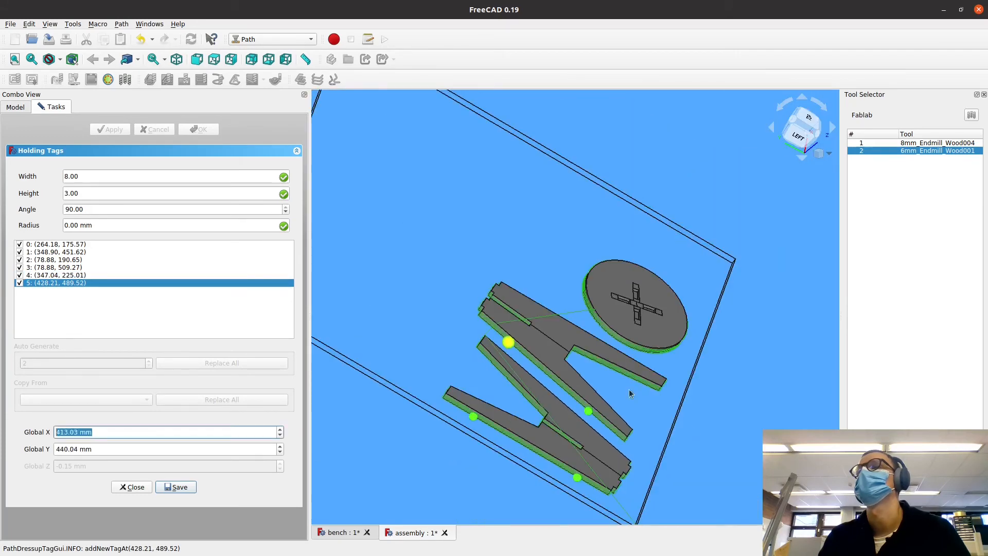
{"action": "scroll", "coordinate": [510, 430], "scroll_direction": "up", "scroll_amount": 5}
{"action": "middle_click_drag", "start_coordinate": [538, 400], "coordinate": [257, 296]}
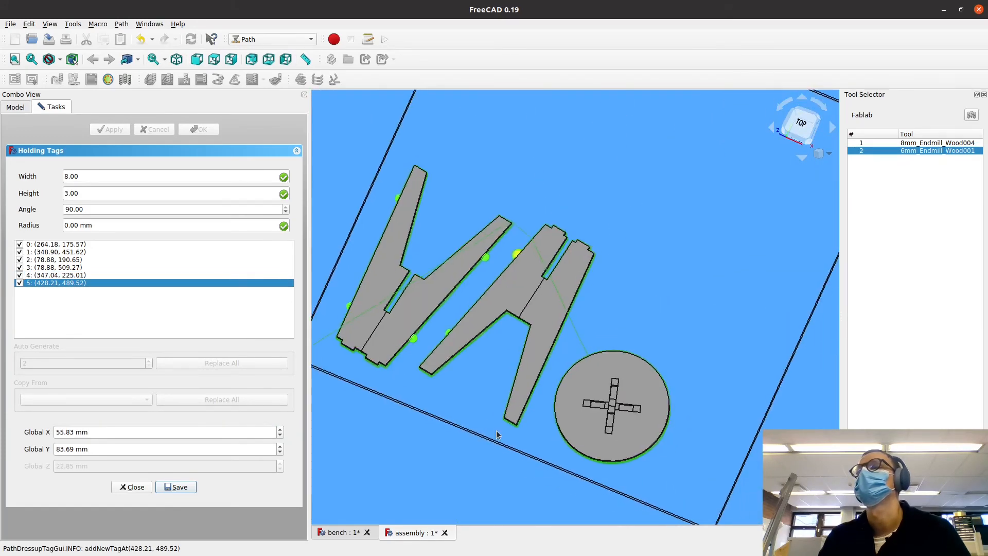
{"action": "middle_click_drag", "start_coordinate": [496, 431], "coordinate": [360, 384]}
{"action": "middle_click_drag", "start_coordinate": [509, 393], "coordinate": [487, 366]}
{"action": "scroll", "coordinate": [487, 366], "scroll_direction": "up", "scroll_amount": 12}
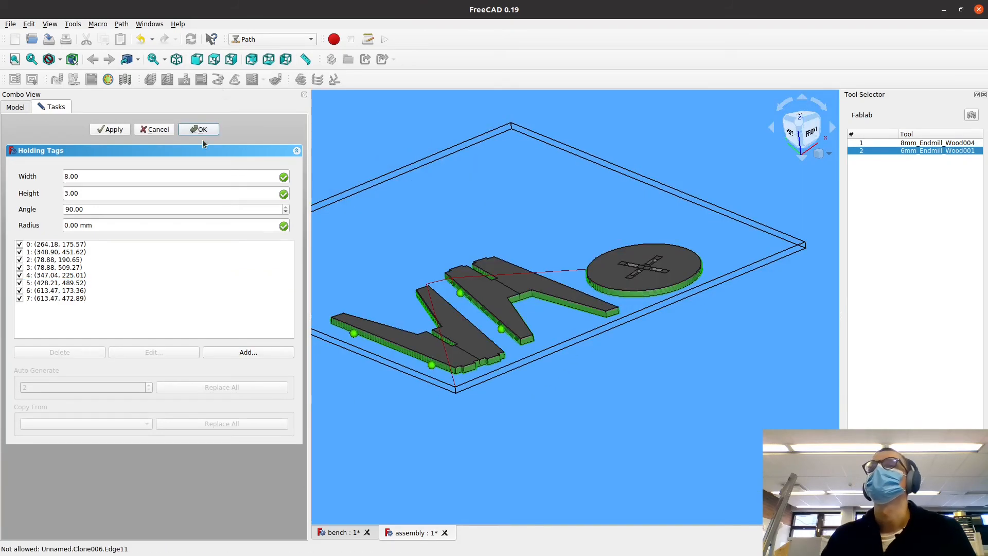
{"action": "left_click", "coordinate": [199, 132]}
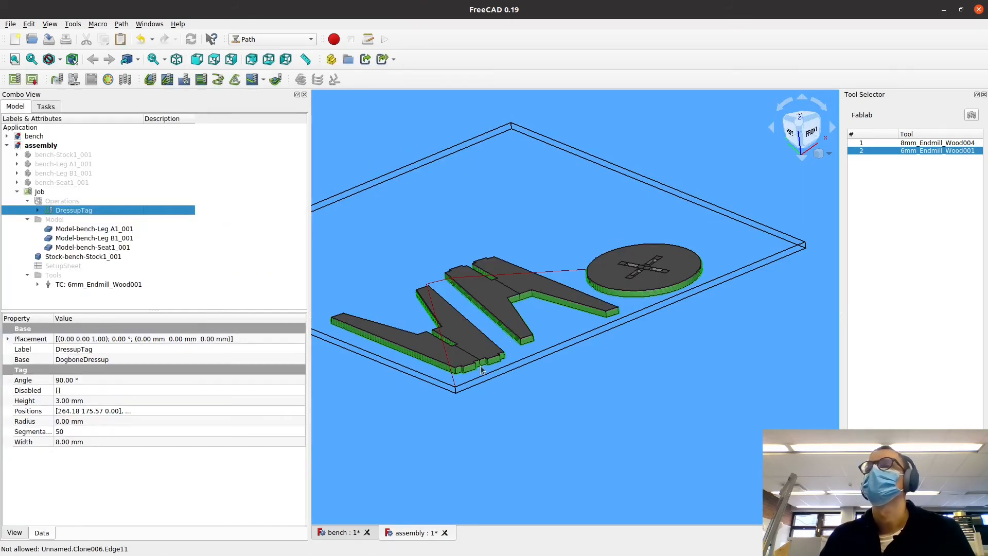
Inspect how the lowest profile pass runs over a holding tag on the first leg's outer edge
{"action": "scroll", "coordinate": [403, 391], "scroll_direction": "up", "scroll_amount": 10}
{"action": "scroll", "coordinate": [402, 388], "scroll_direction": "up", "scroll_amount": 4}
{"action": "middle_click_drag", "start_coordinate": [653, 183], "coordinate": [415, 328]}
{"action": "scroll", "coordinate": [479, 270], "scroll_direction": "up", "scroll_amount": 4}
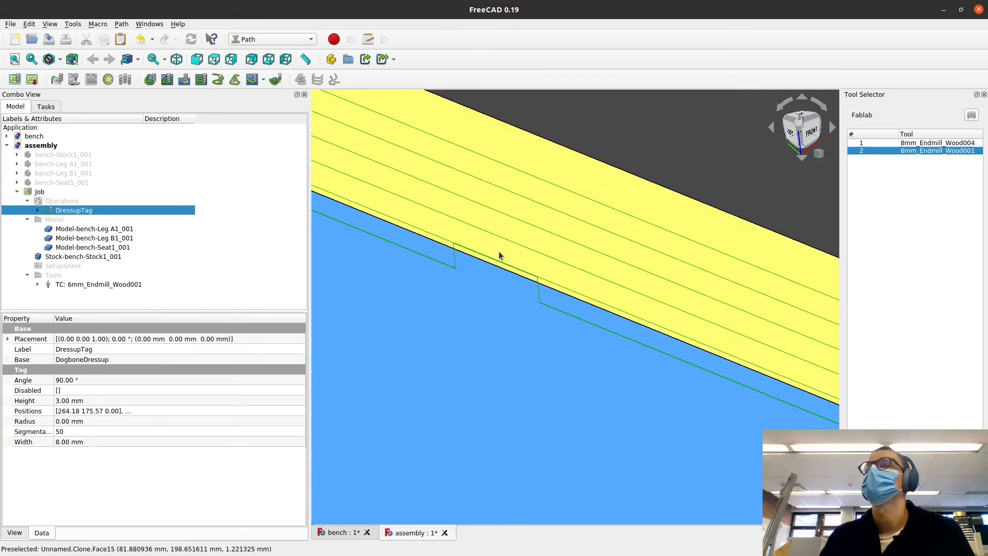
{"action": "scroll", "coordinate": [520, 290], "scroll_direction": "down", "scroll_amount": 3}
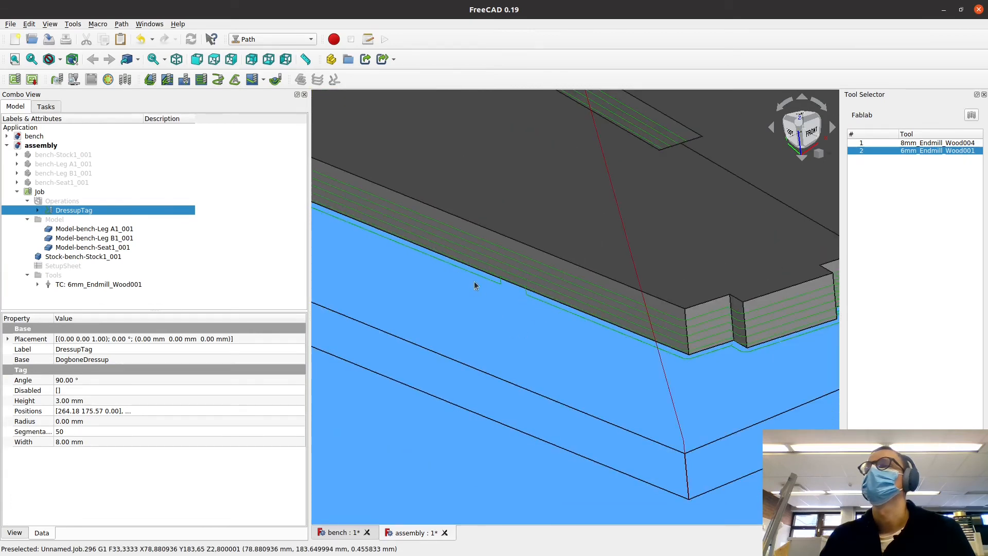
{"action": "middle_click_drag", "start_coordinate": [605, 319], "coordinate": [684, 344]}
Create a Pocket Shape operation from the four recessed pocket floors of the cross-shaped joint in the round seat
{"action": "scroll", "coordinate": [608, 313], "scroll_direction": "down", "scroll_amount": 8}
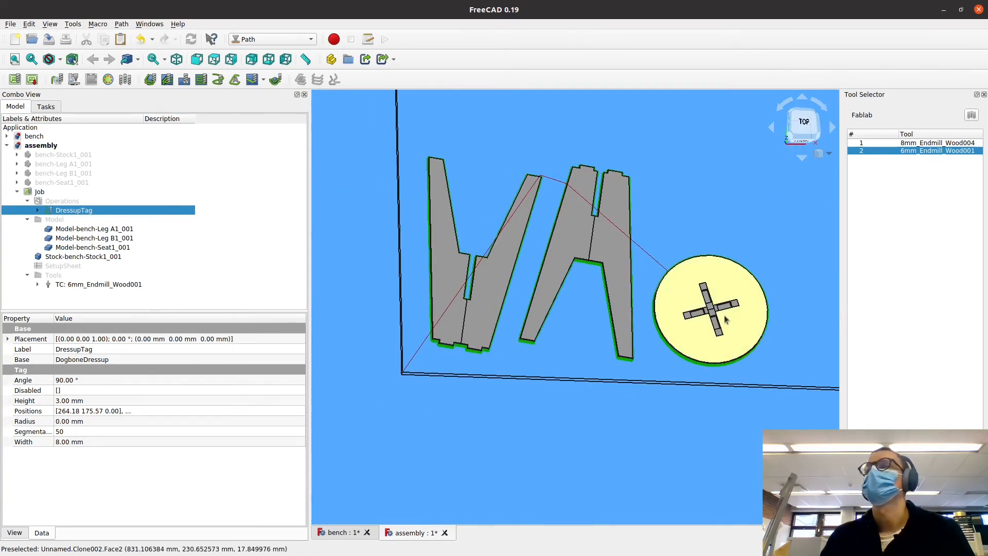
{"action": "scroll", "coordinate": [723, 303], "scroll_direction": "up", "scroll_amount": 10}
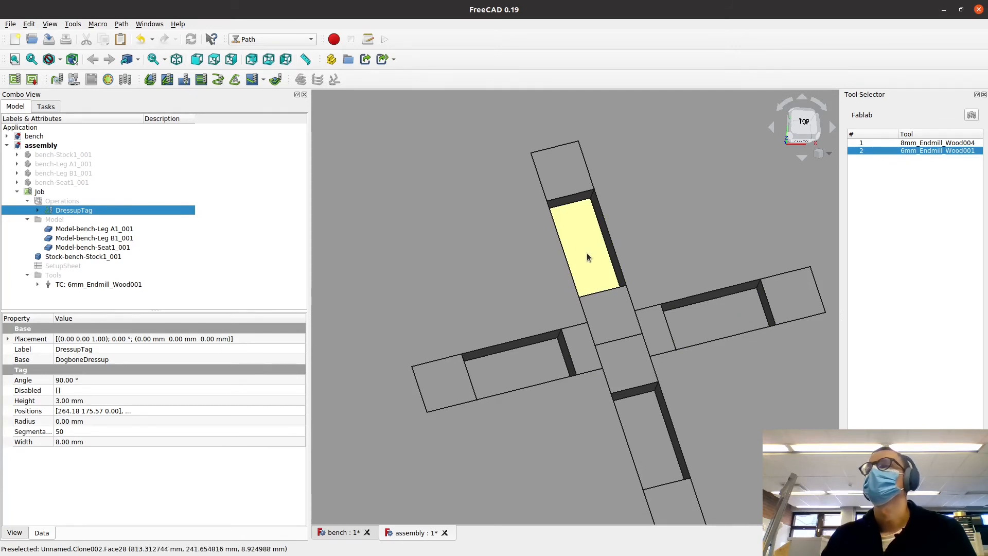
{"action": "left_click", "coordinate": [591, 254]}
{"action": "left_click", "coordinate": [719, 320], "text": "ctrl"}
{"action": "left_click", "coordinate": [654, 430], "text": "ctrl"}
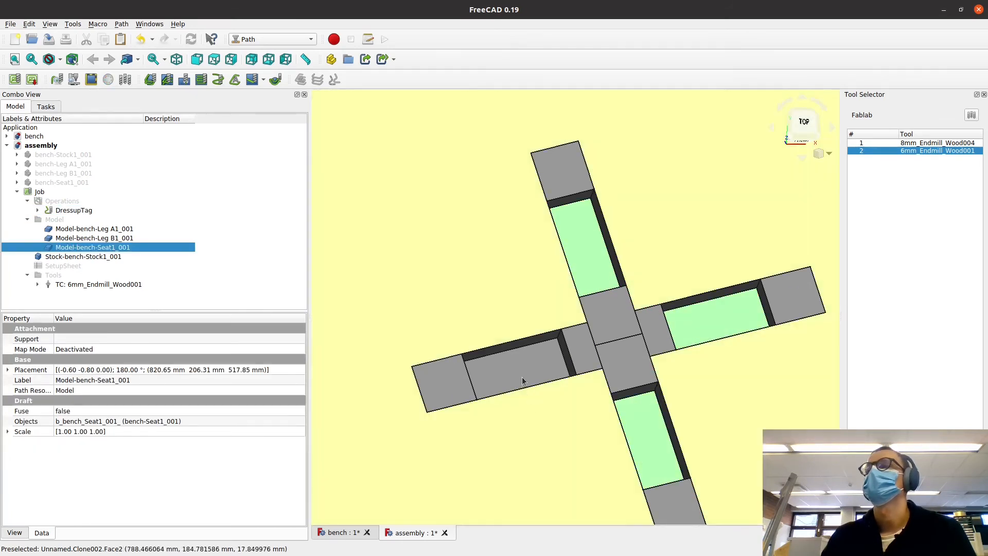
{"action": "left_click", "coordinate": [536, 368], "text": "ctrl"}
{"action": "scroll", "coordinate": [599, 298], "scroll_direction": "down", "scroll_amount": 5}
{"action": "middle_click_drag", "start_coordinate": [620, 366], "coordinate": [606, 322]}
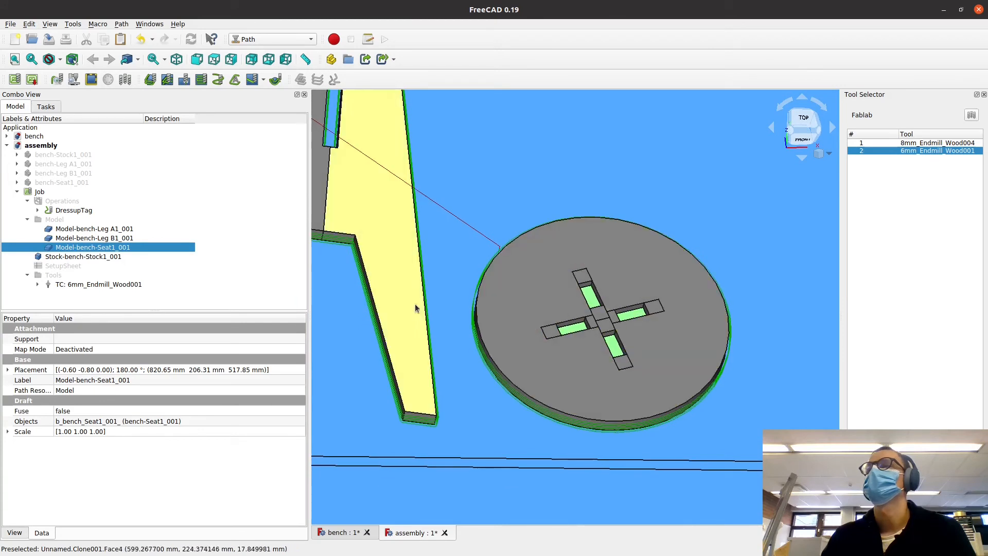
{"action": "left_click", "coordinate": [168, 83]}
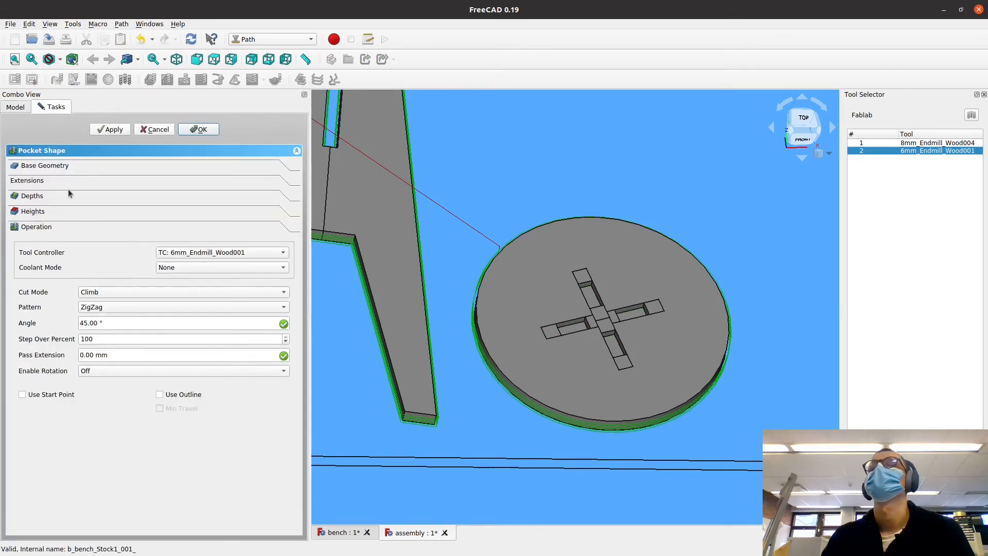
Review the pocket's depths, base geometry, heights and operation settings, then apply it and inspect the ZigZag toolpath in the seat pockets
{"action": "left_click", "coordinate": [63, 196]}
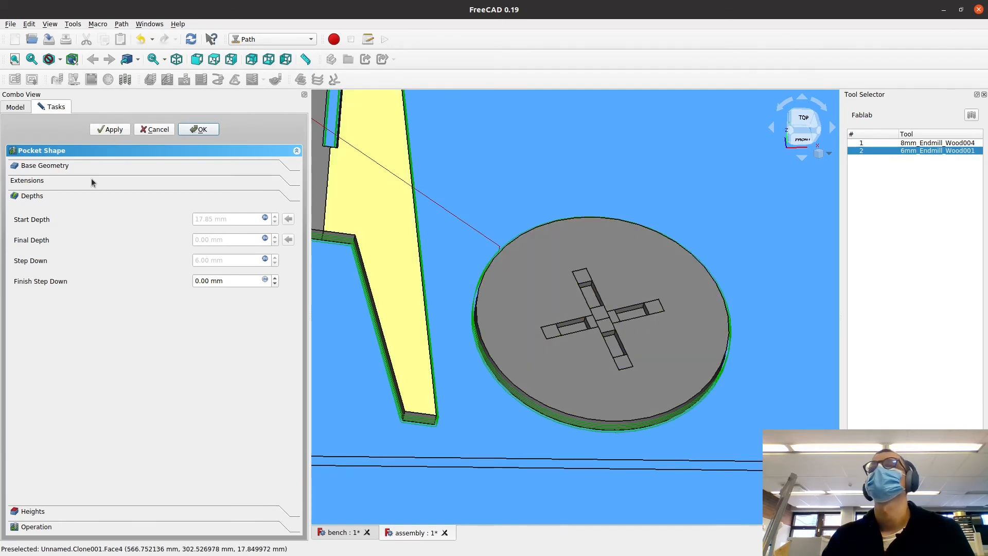
{"action": "left_click", "coordinate": [51, 165]}
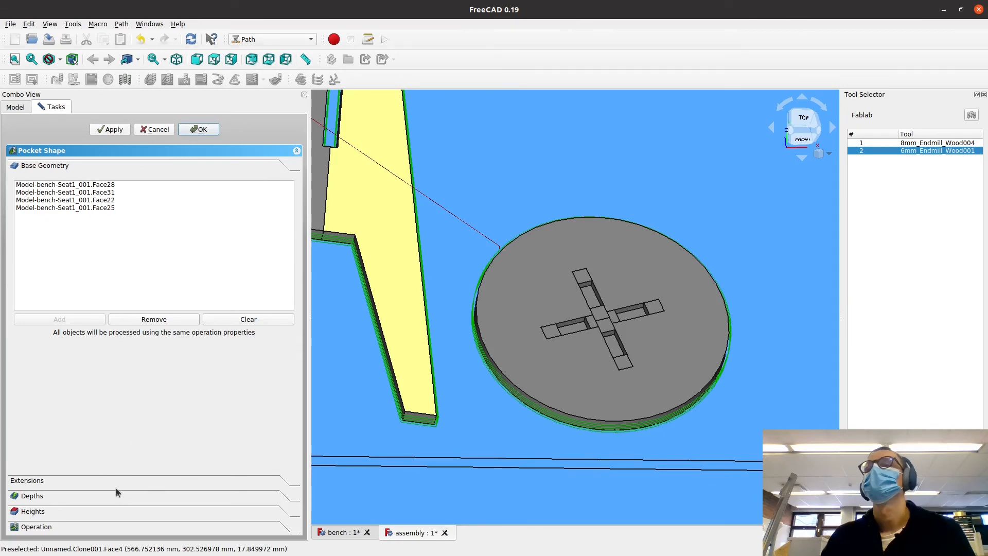
{"action": "left_click", "coordinate": [93, 509]}
{"action": "left_click", "coordinate": [93, 526]}
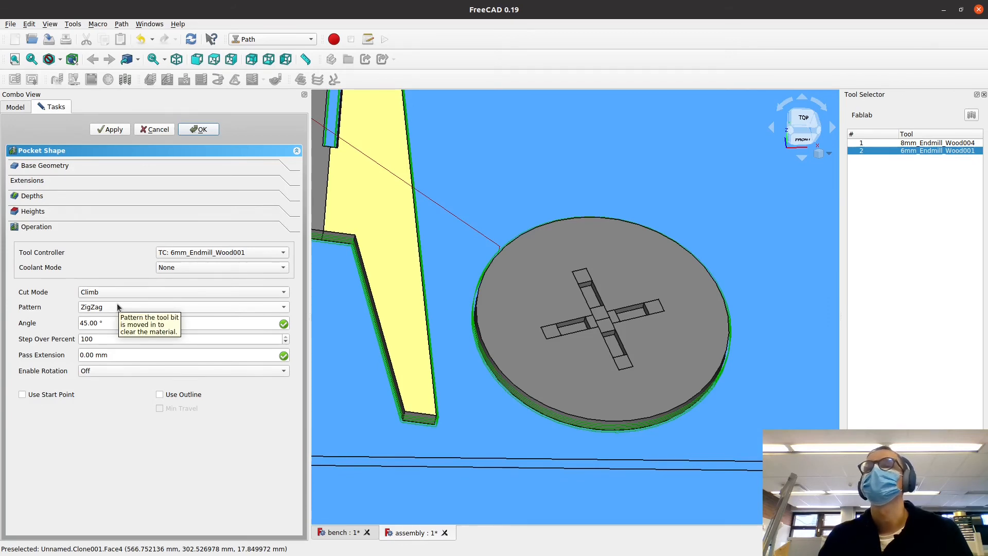
{"action": "left_click", "coordinate": [111, 131]}
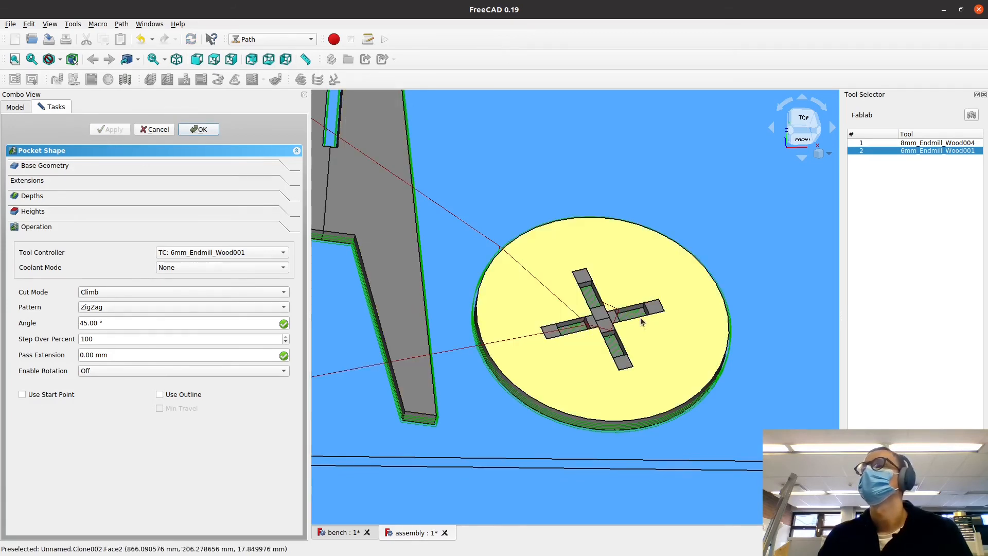
{"action": "scroll", "coordinate": [633, 315], "scroll_direction": "up", "scroll_amount": 5}
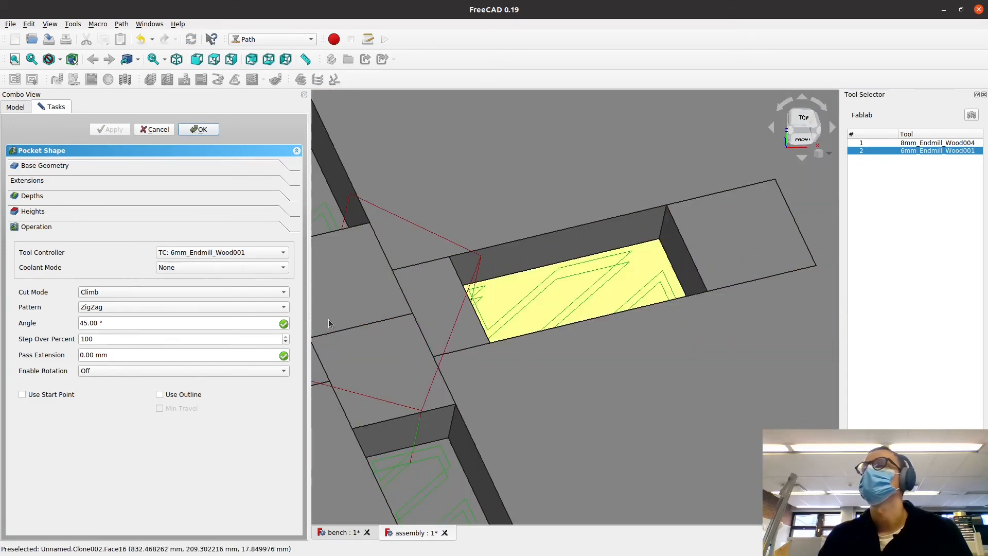
Set the pocket operation's step over to 40 percent and review its depth settings
{"action": "left_click", "coordinate": [121, 340]}
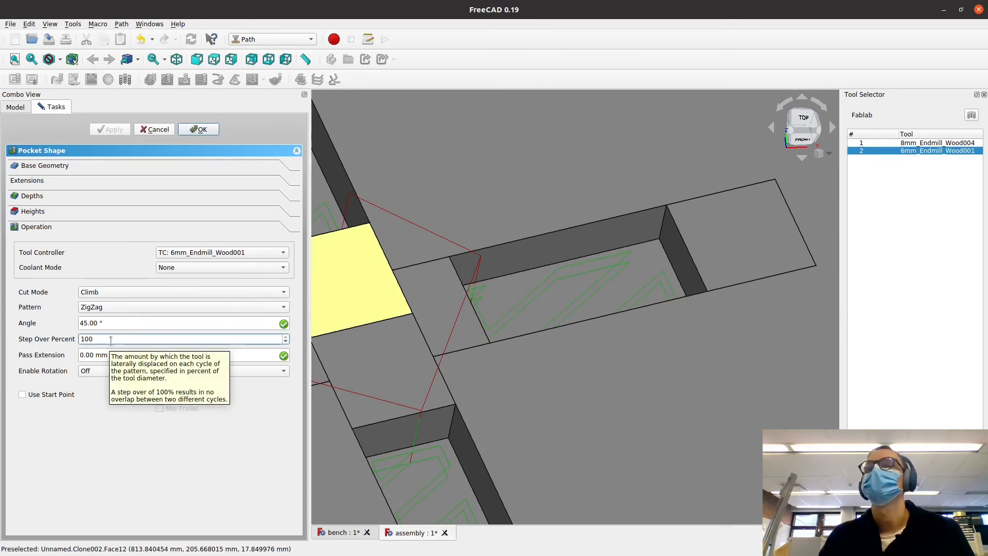
{"action": "double_click", "coordinate": [111, 339]}
{"action": "type", "text": "40"}
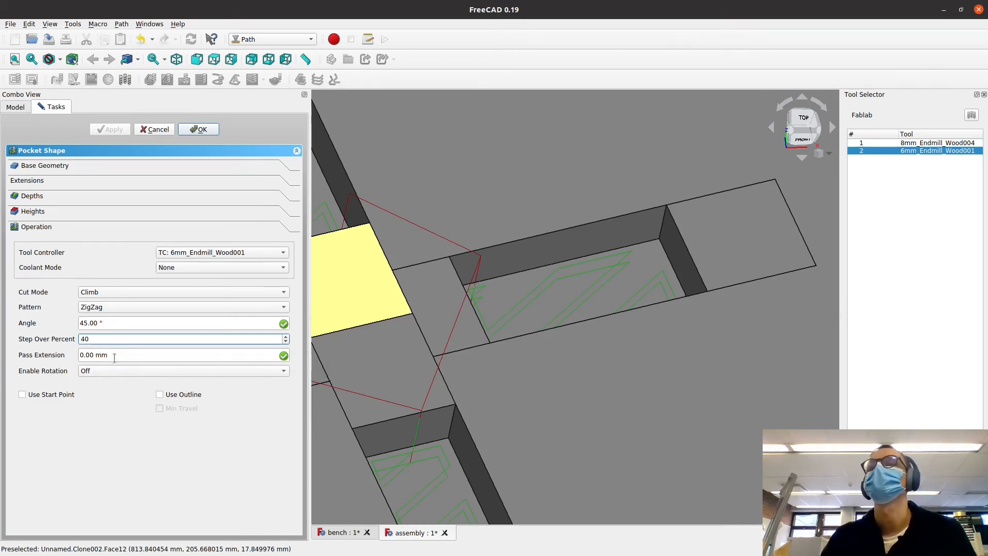
{"action": "left_click", "coordinate": [114, 357]}
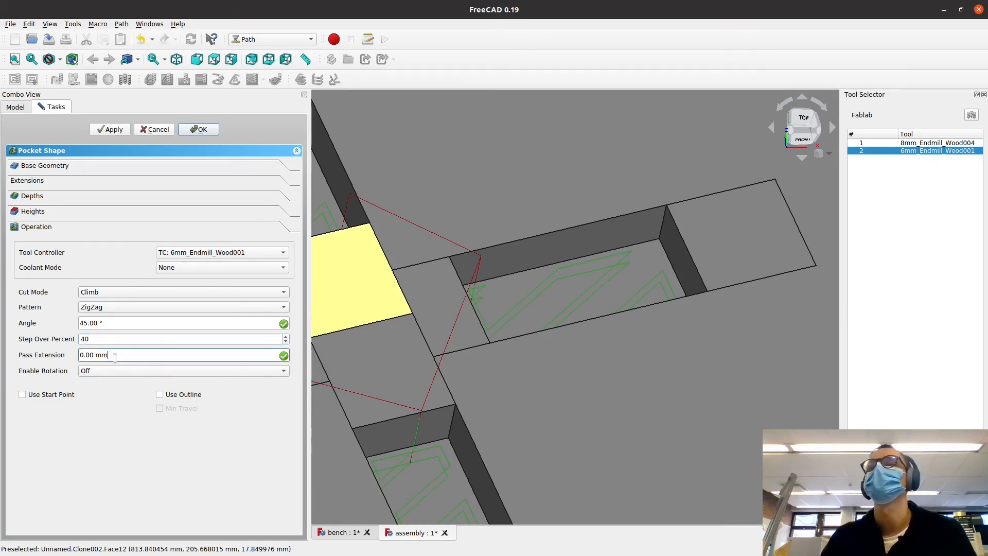
{"action": "left_click", "coordinate": [73, 215]}
{"action": "left_click", "coordinate": [71, 199]}
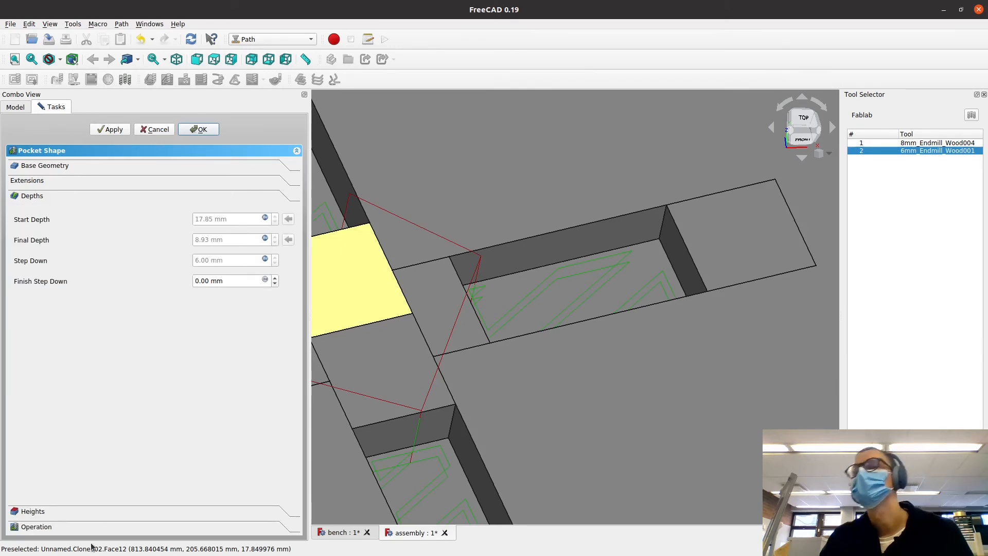
{"action": "left_click", "coordinate": [69, 527]}
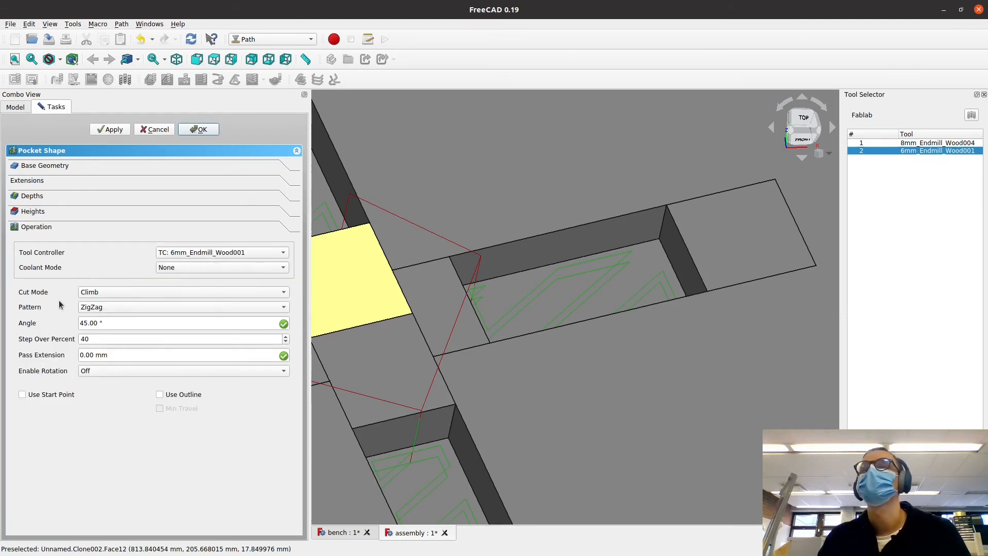
Try a ZigZag angle of 90° with the Climb cut mode, apply it and inspect the toolpath in the seat pocket
{"action": "left_click", "coordinate": [92, 291]}
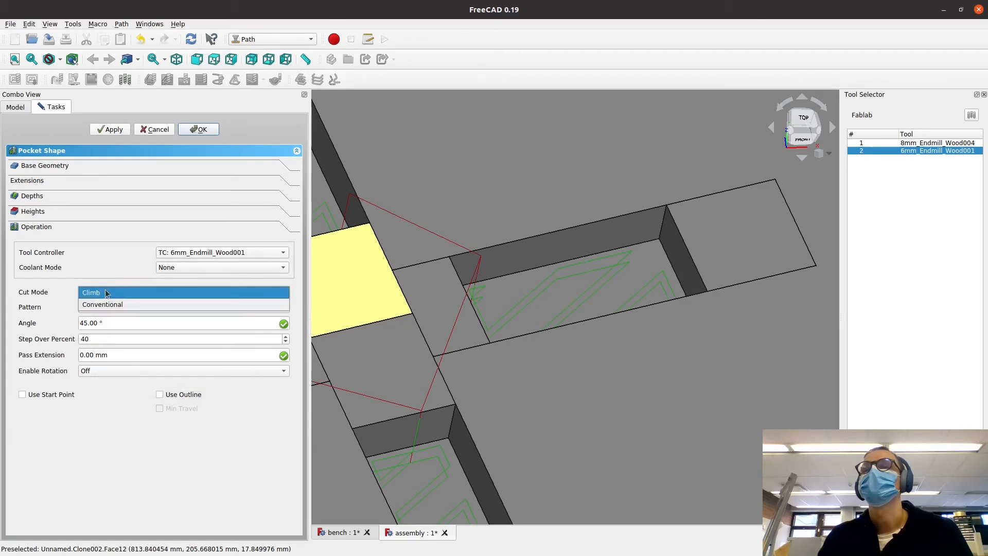
{"action": "left_click", "coordinate": [113, 292]}
{"action": "left_click", "coordinate": [110, 324]}
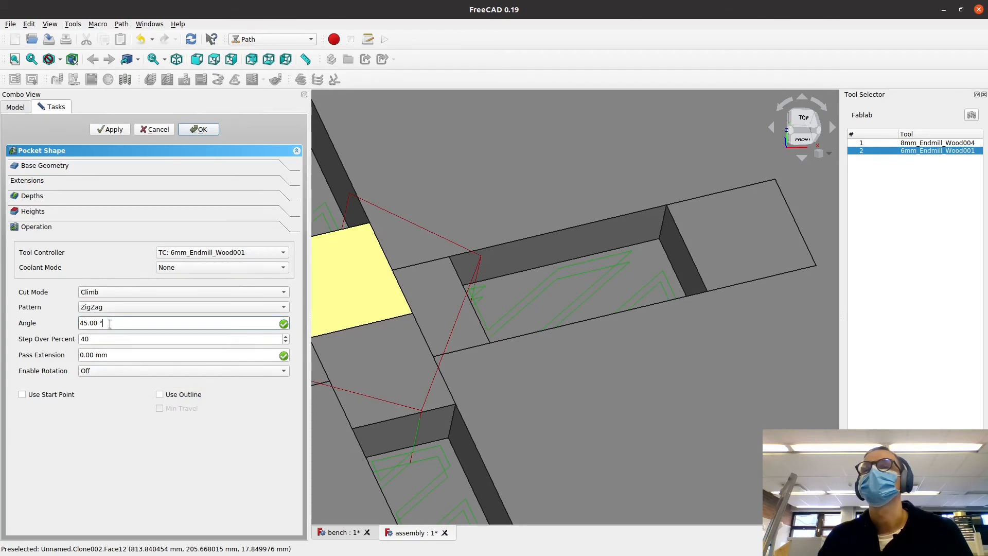
{"action": "left_click_drag", "start_coordinate": [111, 325], "coordinate": [69, 324]}
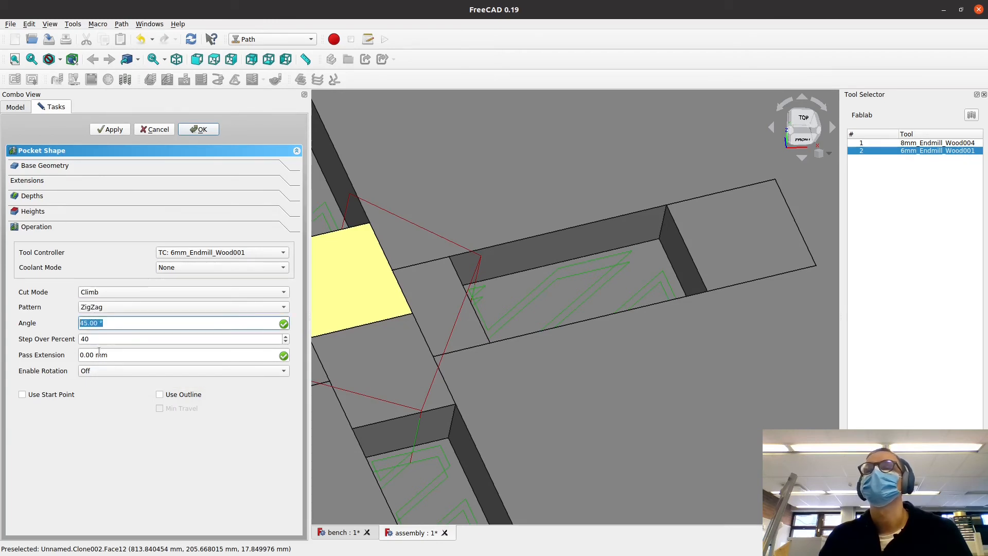
{"action": "type", "text": "90"}
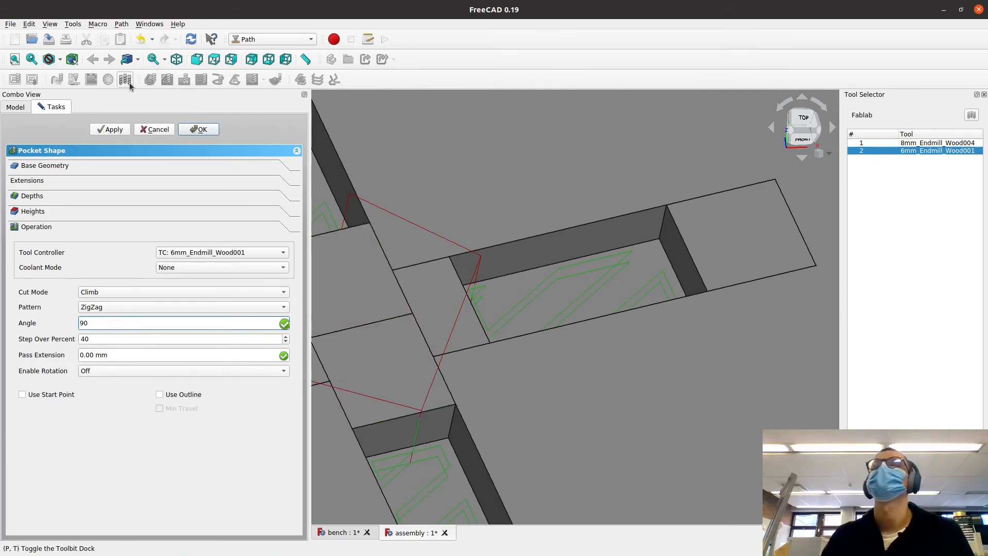
{"action": "left_click", "coordinate": [98, 132]}
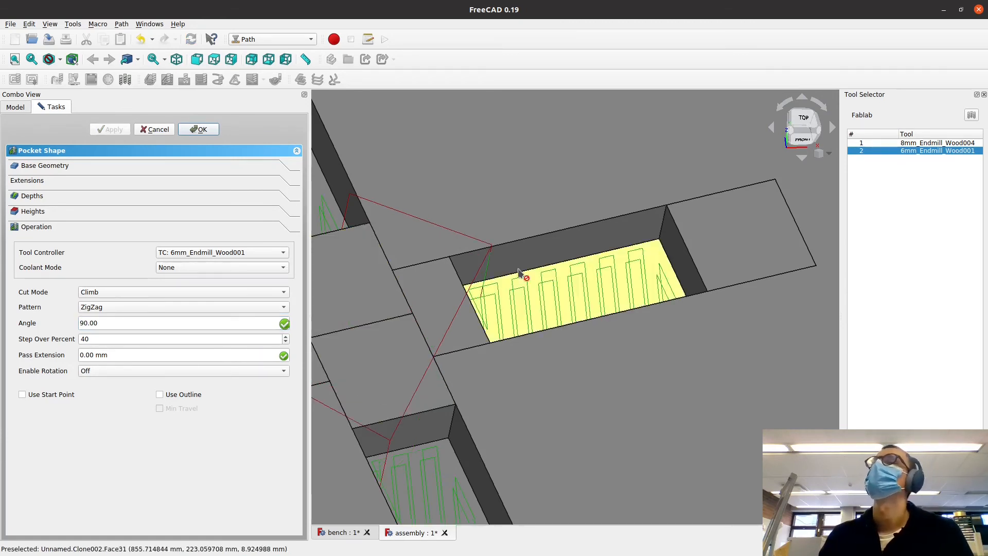
{"action": "left_click", "coordinate": [141, 324]}
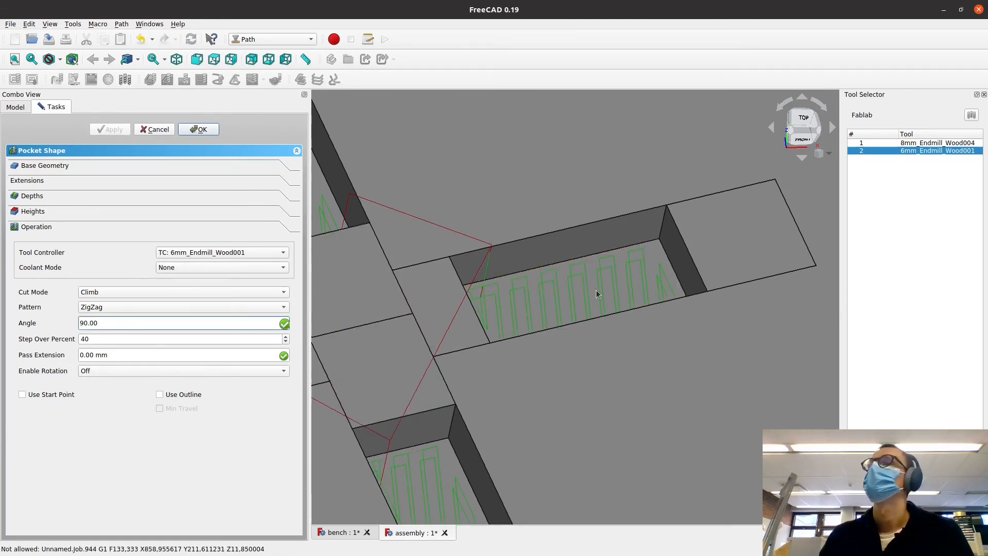
{"action": "middle_click_drag", "start_coordinate": [581, 316], "coordinate": [541, 364]}
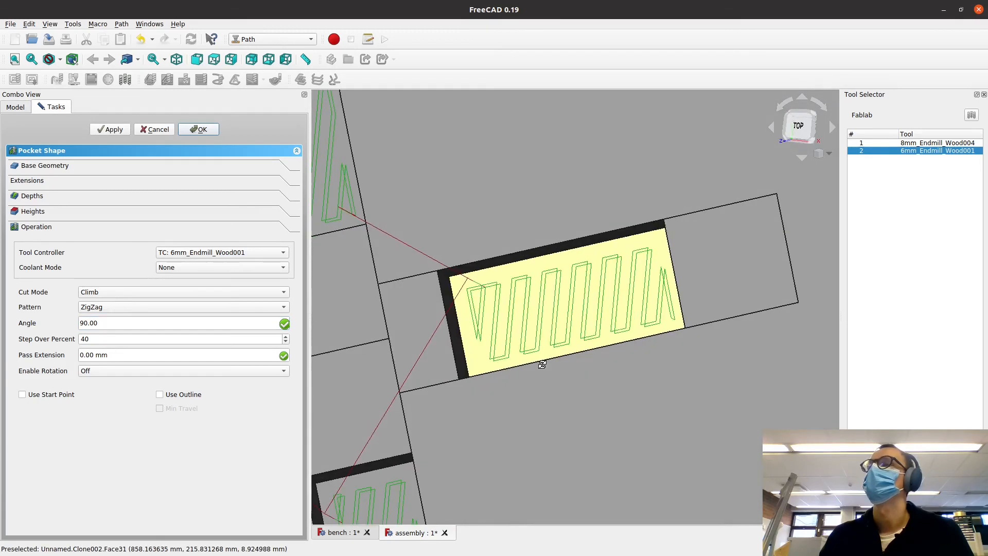
{"action": "middle_click_drag", "start_coordinate": [467, 304], "coordinate": [530, 301]}
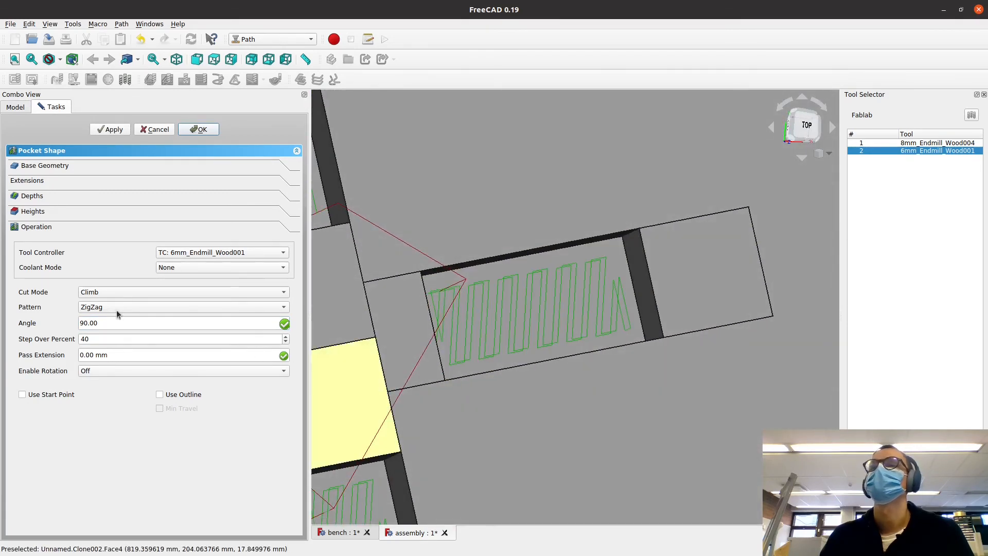
Set the pocket's pattern angle to 45°, keep the ZigZag pattern and accept the operation
{"action": "left_click_drag", "start_coordinate": [117, 323], "coordinate": [31, 323]}
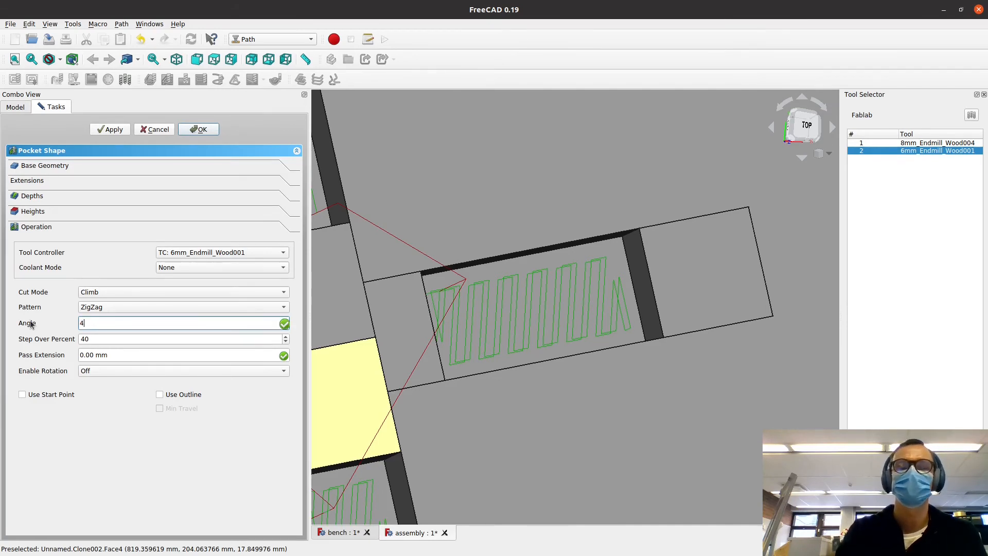
{"action": "type", "text": "45"}
{"action": "left_click", "coordinate": [117, 355]}
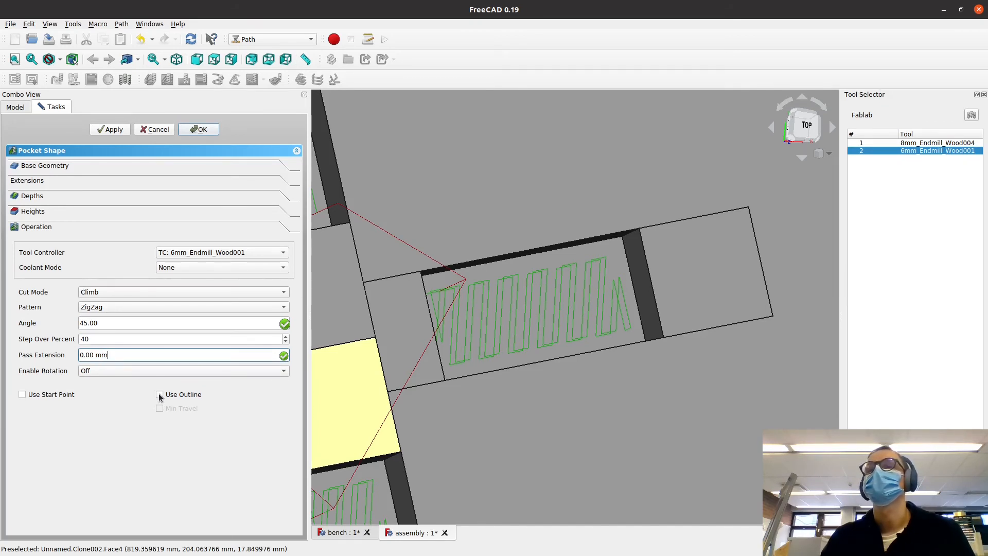
{"action": "left_click", "coordinate": [114, 307]}
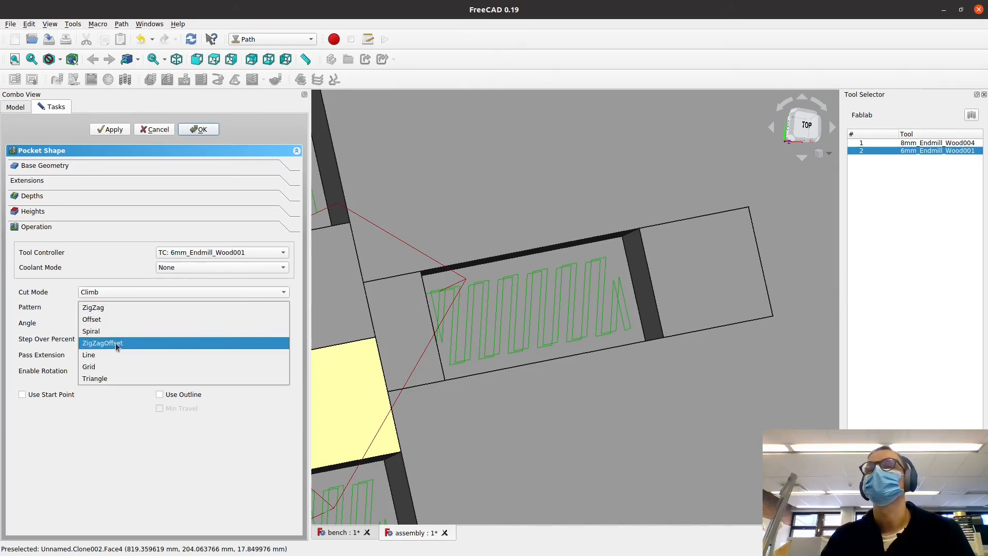
{"action": "left_click", "coordinate": [116, 307]}
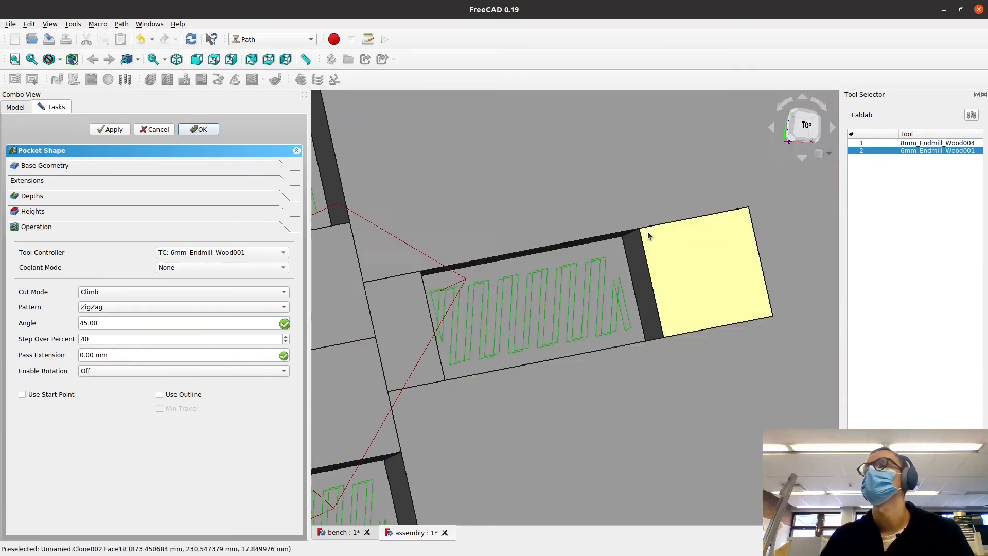
{"action": "mouse_move", "coordinate": [586, 330]}
{"action": "middle_mouse_down"}
{"action": "mouse_move", "coordinate": [539, 326]}
{"action": "mouse_move", "coordinate": [569, 337]}
{"action": "middle_mouse_up"}
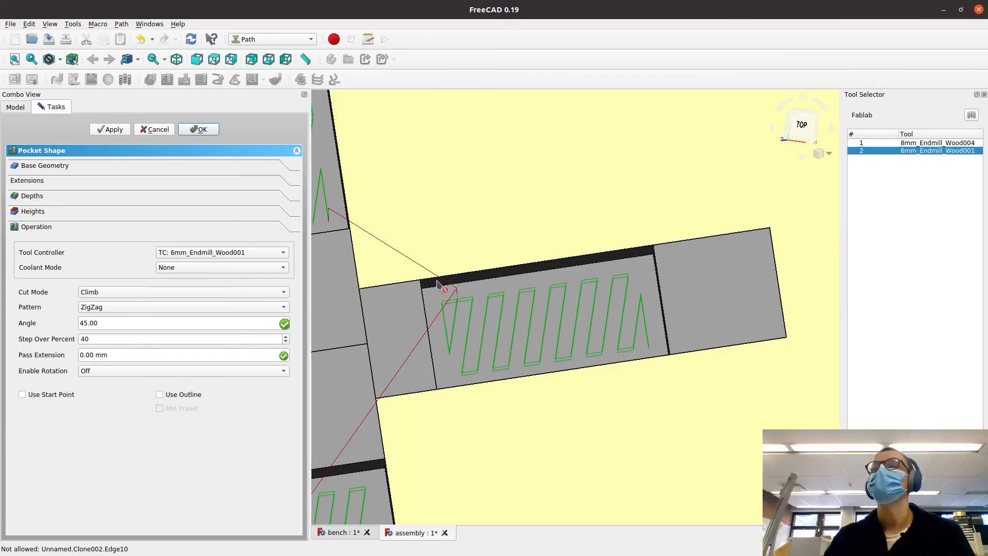
{"action": "middle_click_drag", "start_coordinate": [443, 287], "coordinate": [449, 268]}
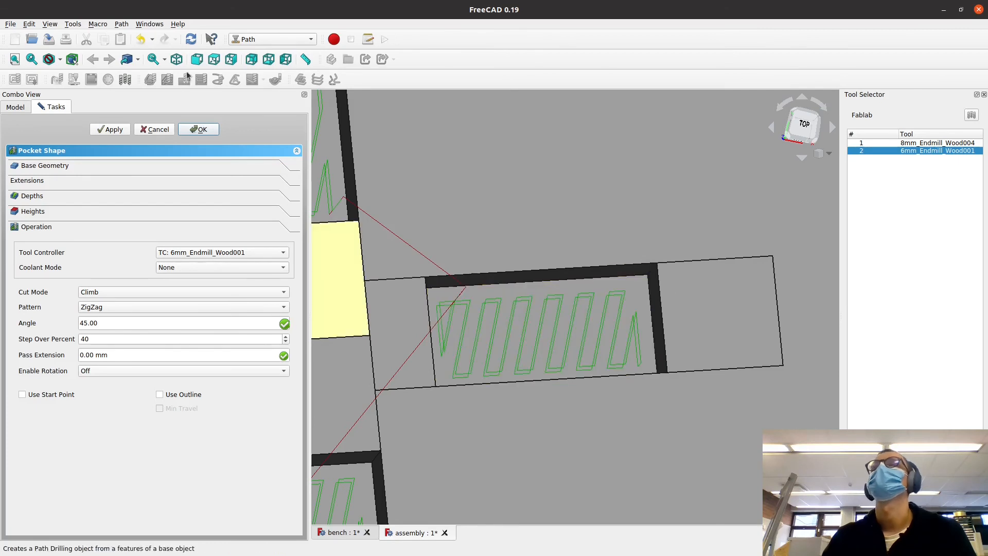
{"action": "left_click", "coordinate": [121, 24]}
{"action": "left_click", "coordinate": [121, 26]}
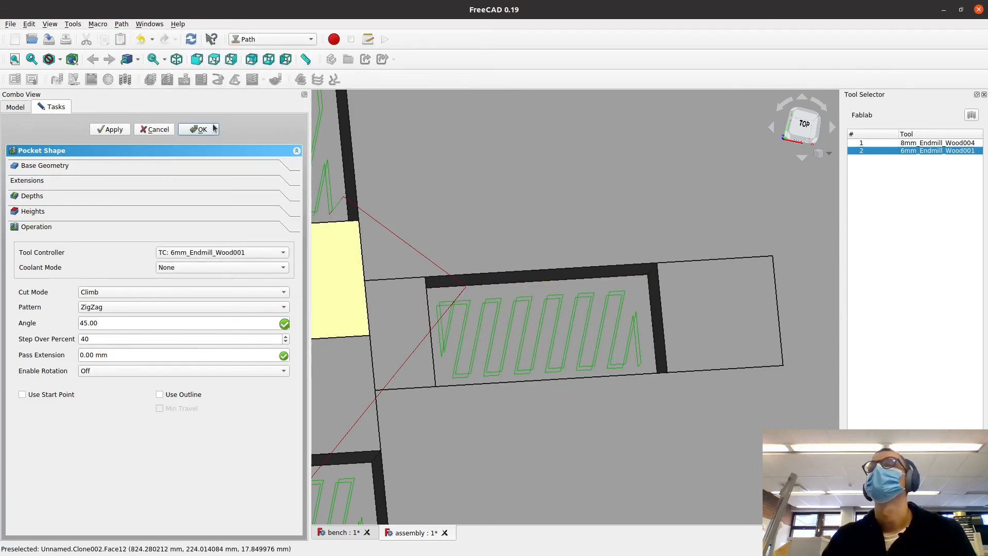
{"action": "key", "text": "Return"}
{"action": "middle_click_drag", "start_coordinate": [481, 309], "coordinate": [584, 353]}
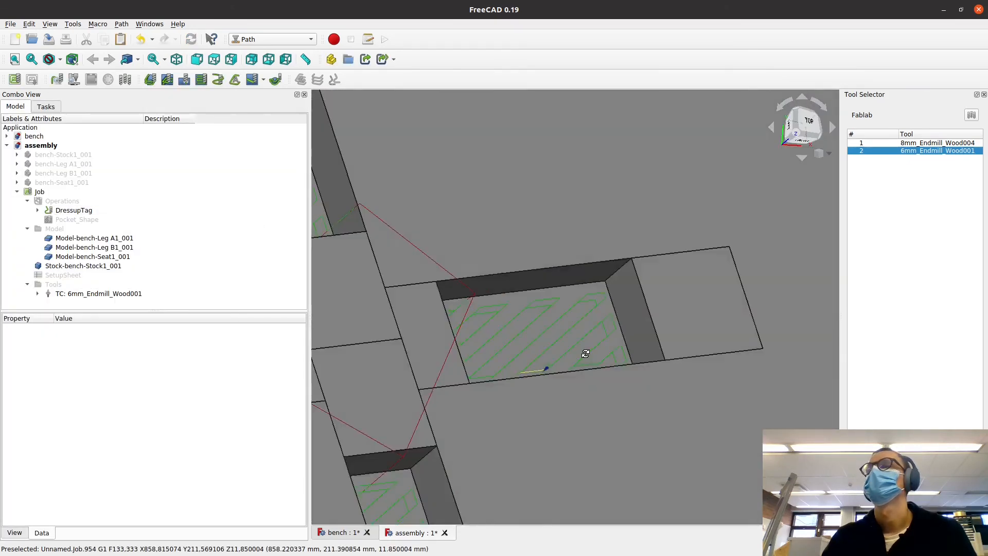
Reopen the Pocket_Shape operation, set its step down formula to OpToolDiameter/2 and accept the change
{"action": "left_click", "coordinate": [51, 220]}
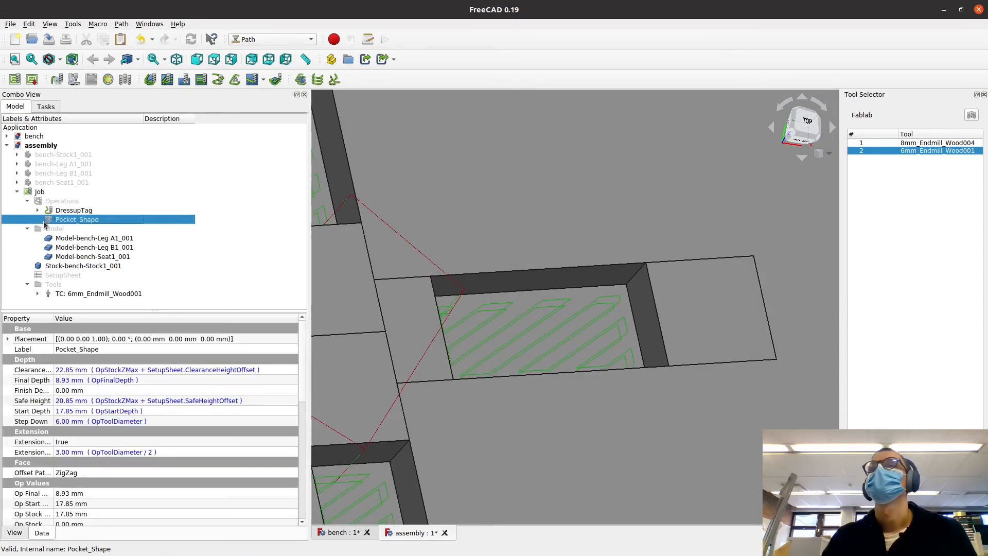
{"action": "double_click", "coordinate": [50, 220]}
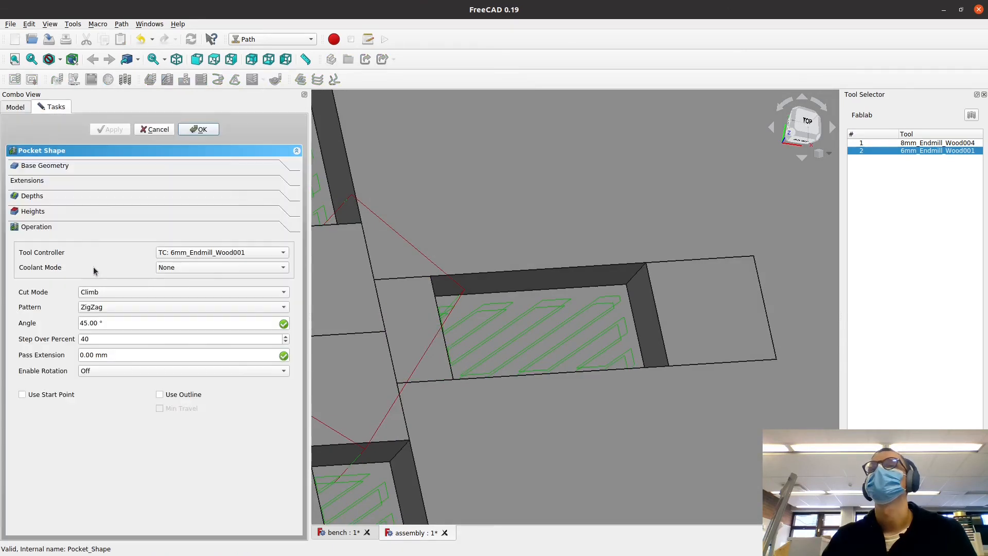
{"action": "left_click", "coordinate": [52, 199]}
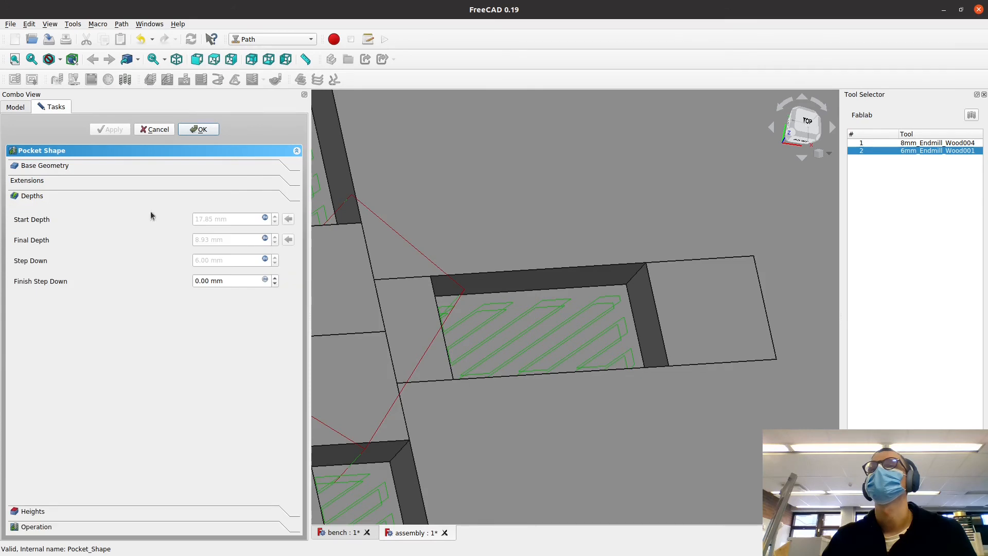
{"action": "left_click", "coordinate": [264, 259]}
{"action": "left_click", "coordinate": [284, 260]}
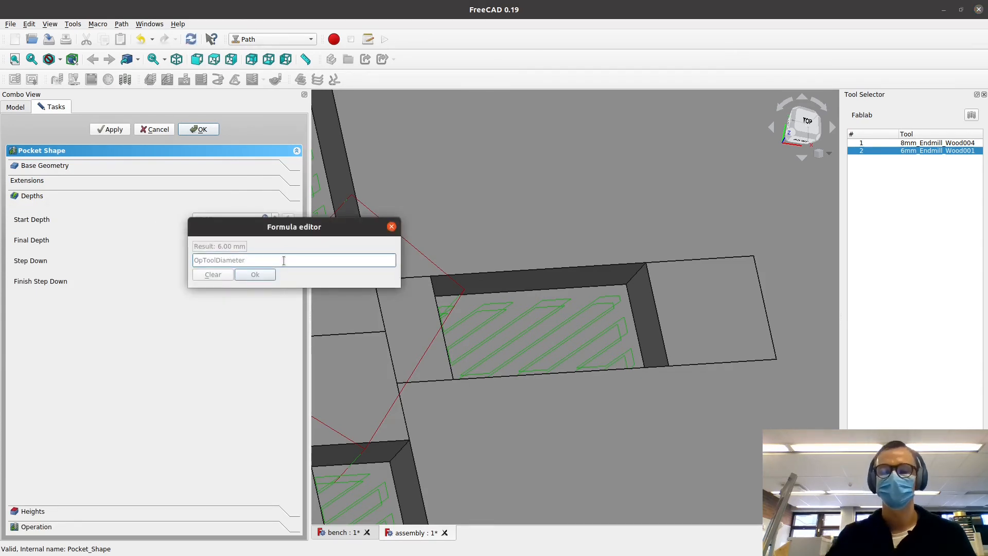
{"action": "type", "text": "/2"}
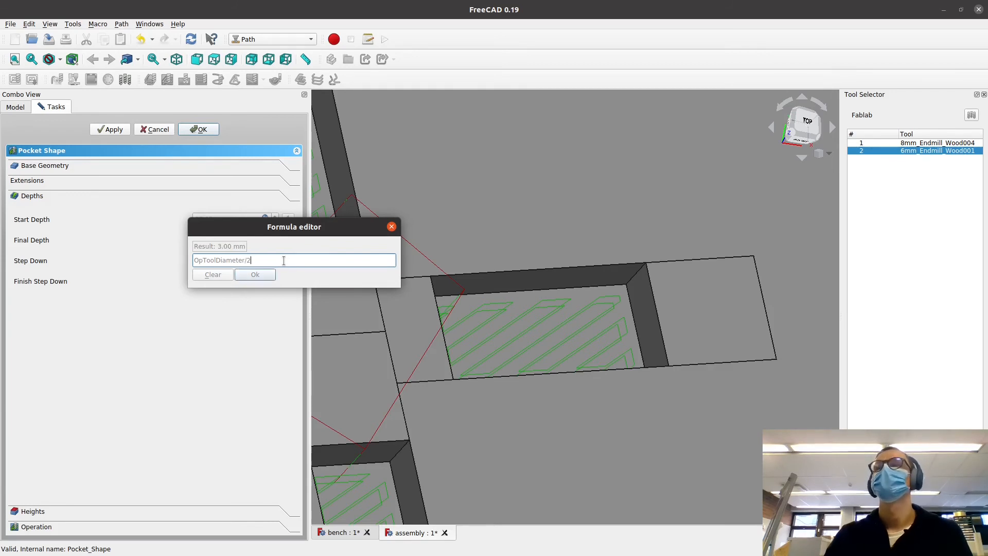
{"action": "left_click", "coordinate": [254, 275]}
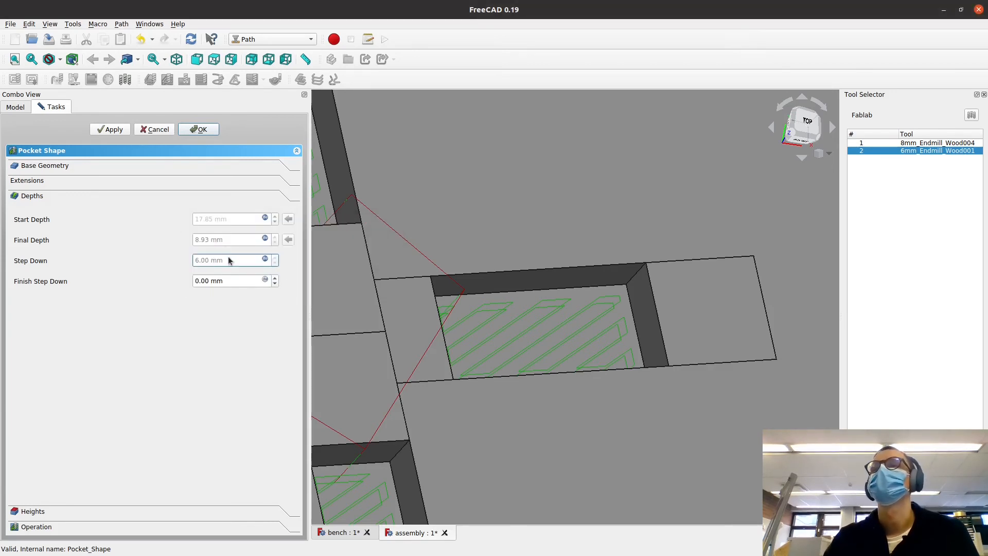
{"action": "left_click", "coordinate": [206, 134]}
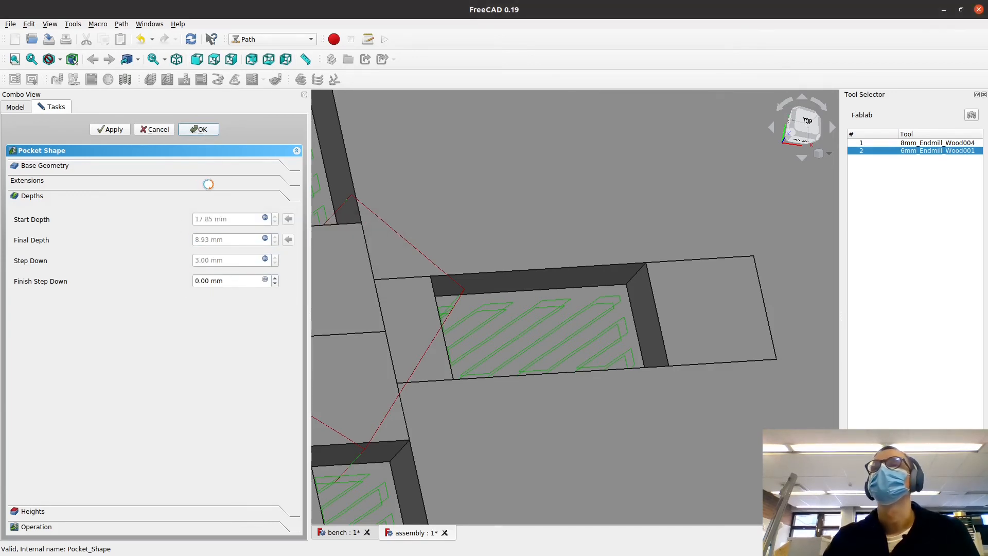
Inspect the regenerated ZigZag toolpath layers and rapid moves across the four pockets of the seat's cross joint
{"action": "middle_click_drag", "start_coordinate": [566, 319], "coordinate": [611, 319]}
{"action": "scroll", "coordinate": [611, 317], "scroll_direction": "down", "scroll_amount": 4}
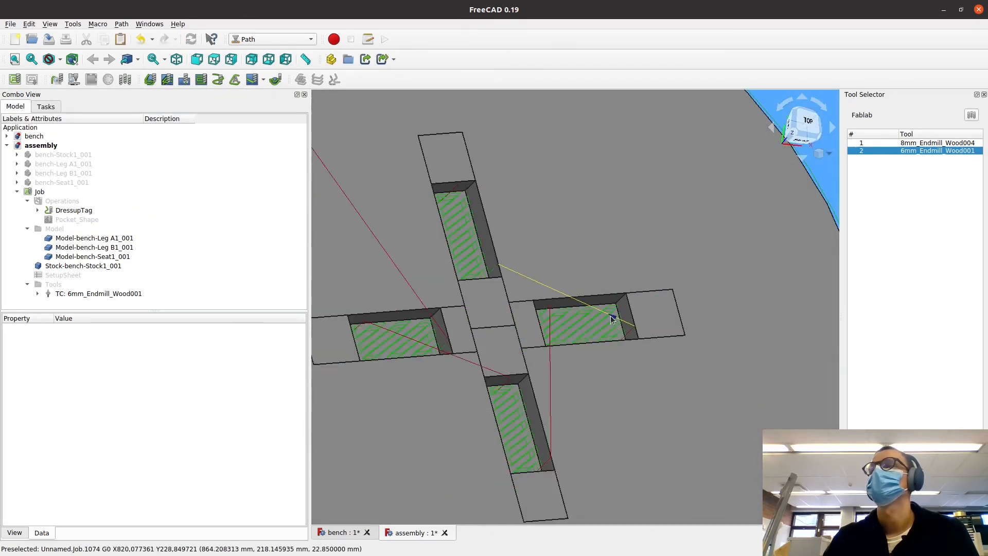
{"action": "middle_click_drag", "start_coordinate": [586, 355], "coordinate": [550, 350]}
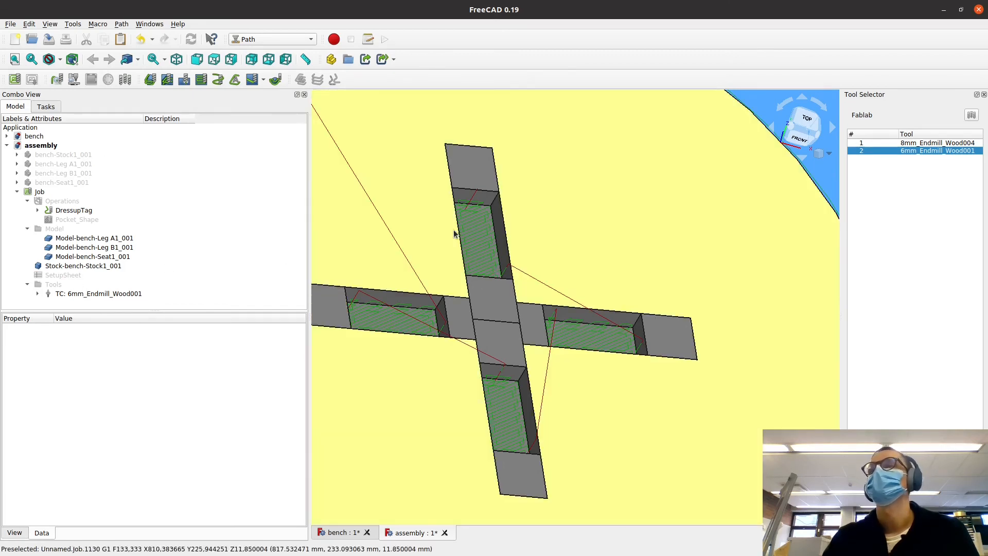
{"action": "scroll", "coordinate": [486, 237], "scroll_direction": "up", "scroll_amount": 5}
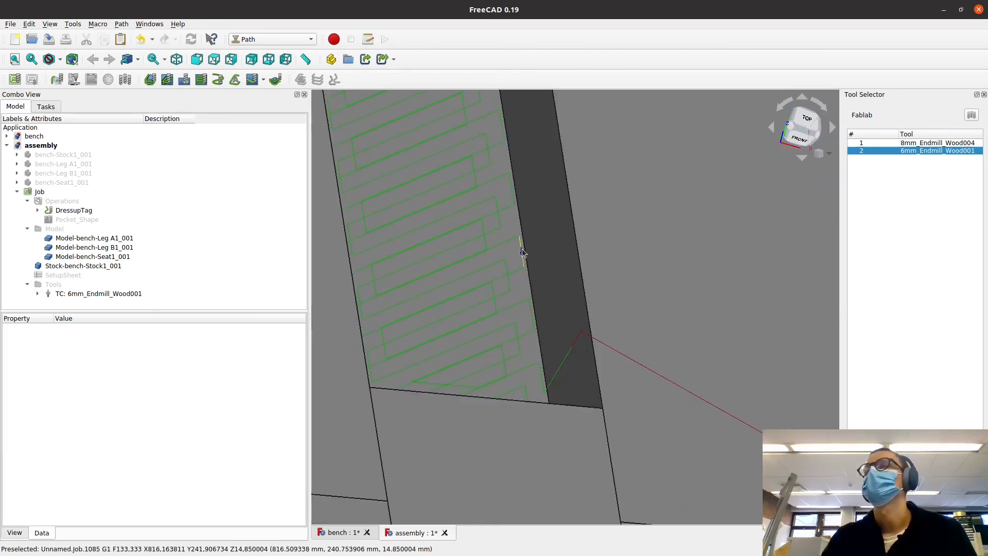
{"action": "middle_click_drag", "start_coordinate": [549, 289], "coordinate": [528, 292]}
{"action": "left_click", "coordinate": [535, 270]}
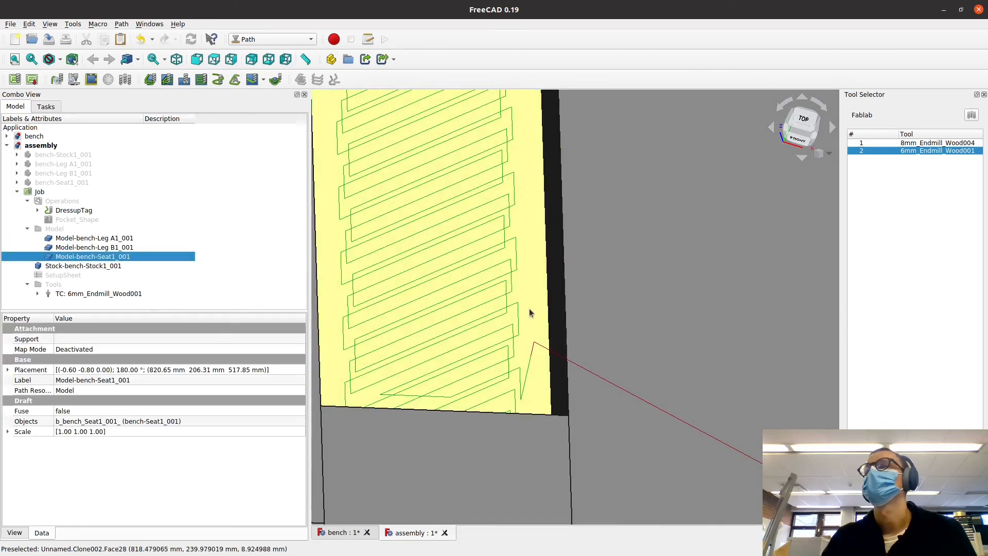
{"action": "scroll", "coordinate": [530, 312], "scroll_direction": "down", "scroll_amount": 5}
{"action": "scroll", "coordinate": [562, 405], "scroll_direction": "up", "scroll_amount": 5}
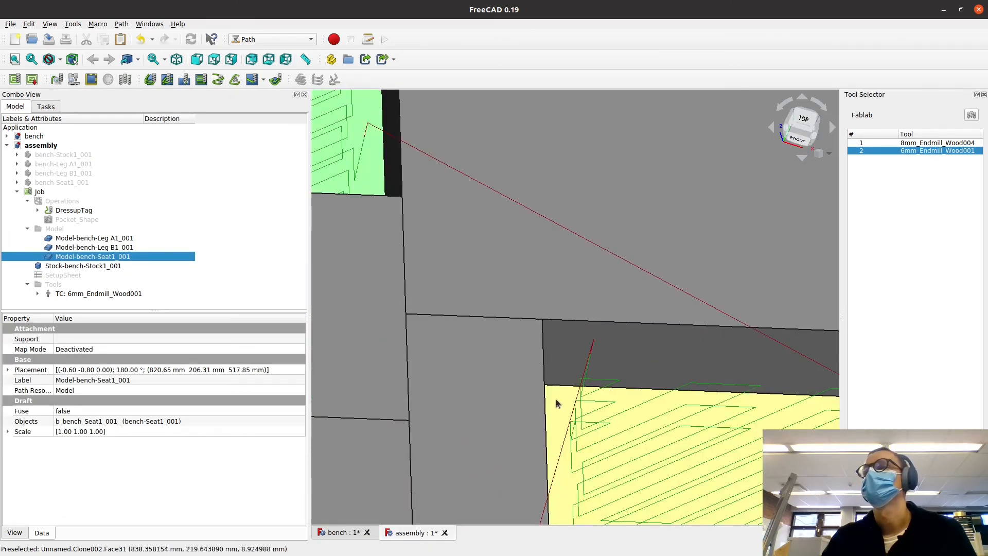
{"action": "scroll", "coordinate": [557, 403], "scroll_direction": "down", "scroll_amount": 5}
{"action": "scroll", "coordinate": [463, 386], "scroll_direction": "up", "scroll_amount": 5}
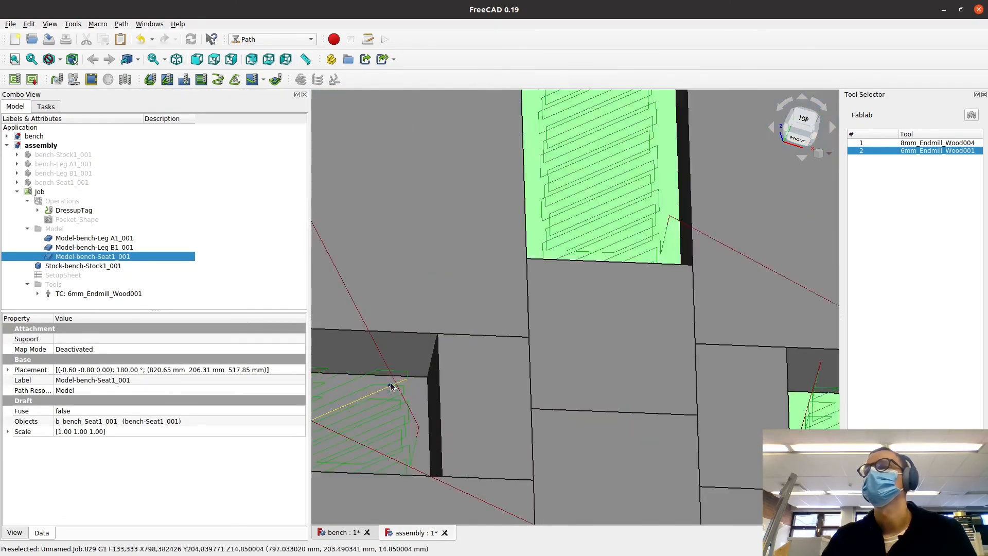
{"action": "scroll", "coordinate": [452, 403], "scroll_direction": "down", "scroll_amount": 5}
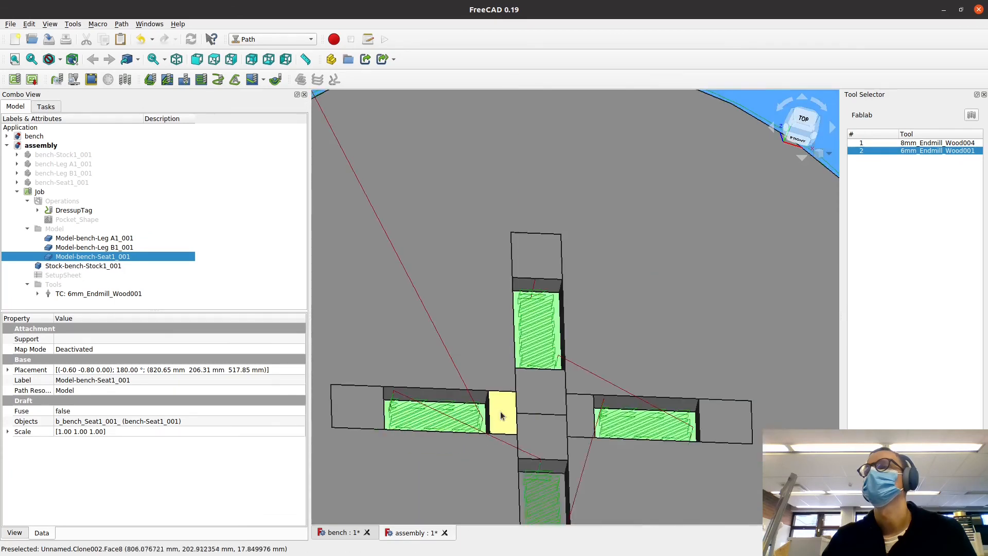
Create an inside Profile operation on the seat's four pocket faces with a step down formula of OpToolDiameter/2 and accept it
{"action": "scroll", "coordinate": [527, 373], "scroll_direction": "up", "scroll_amount": 3}
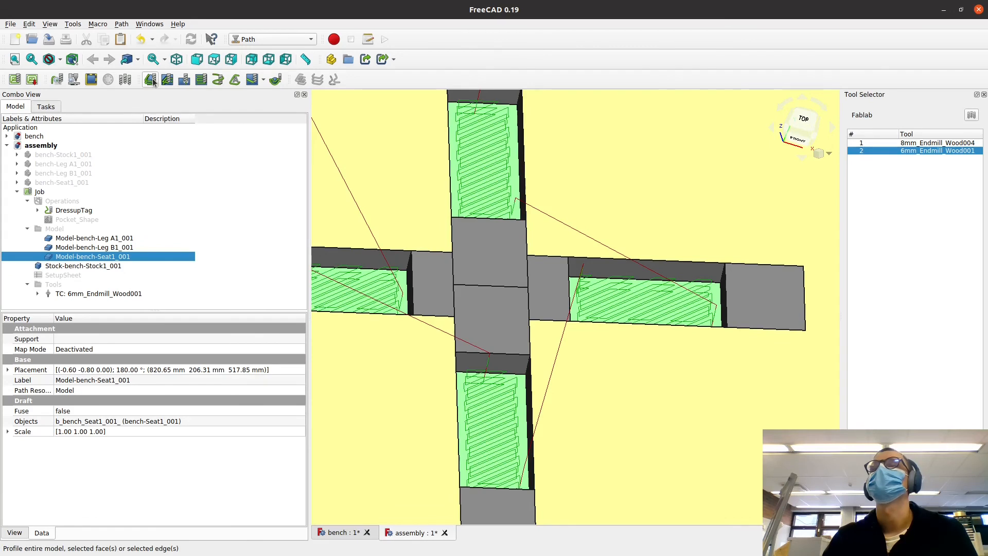
{"action": "left_click", "coordinate": [151, 79]}
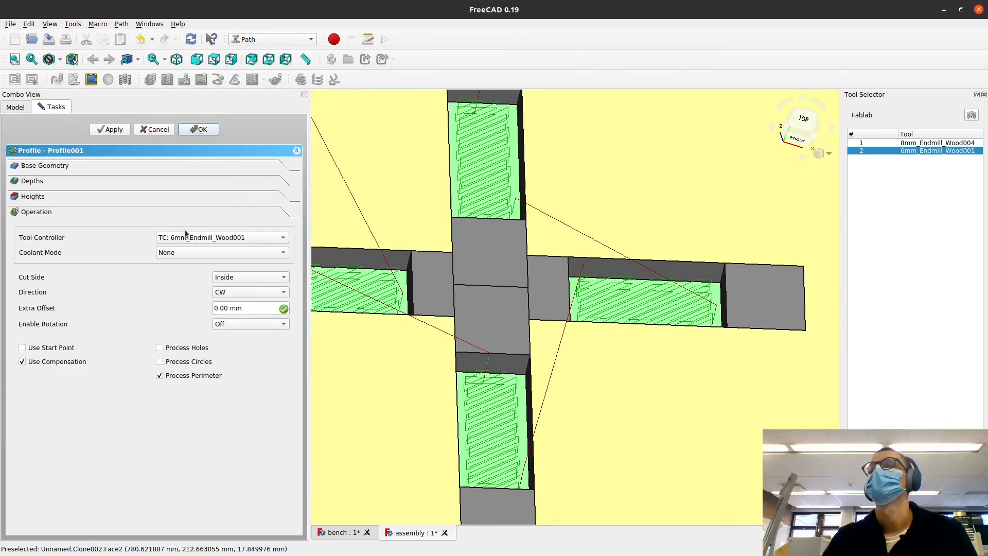
{"action": "left_click", "coordinate": [78, 182]}
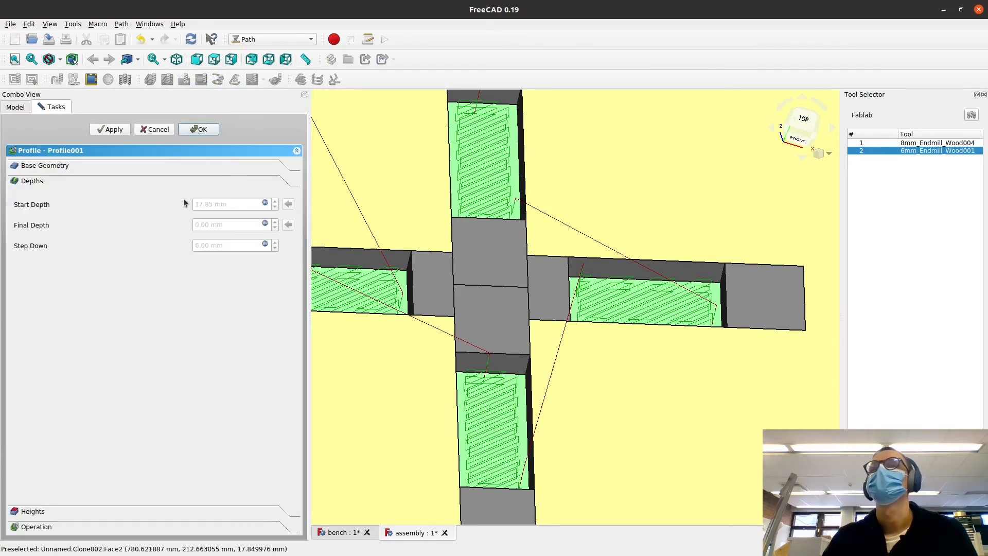
{"action": "left_click", "coordinate": [265, 245]}
{"action": "left_click", "coordinate": [258, 245]}
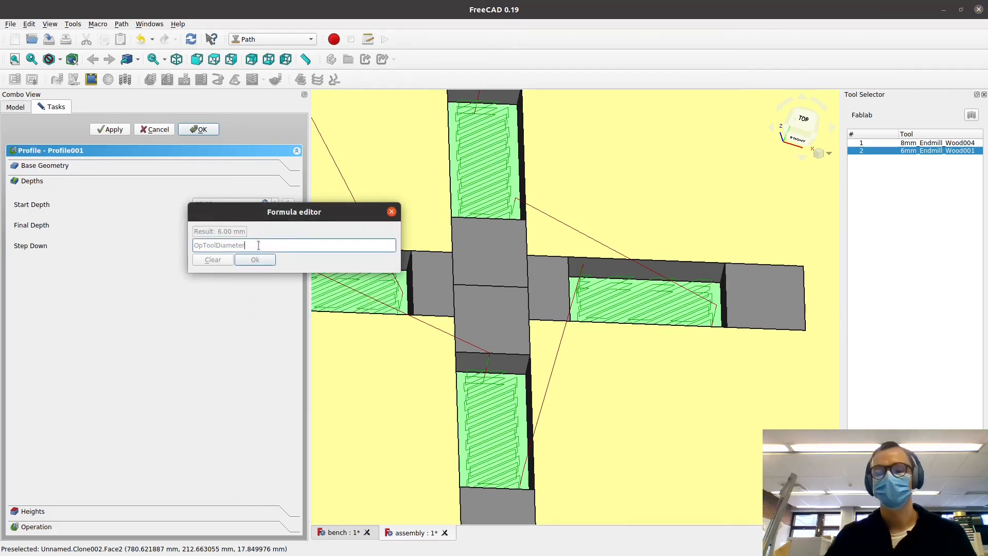
{"action": "left_click", "coordinate": [254, 260]}
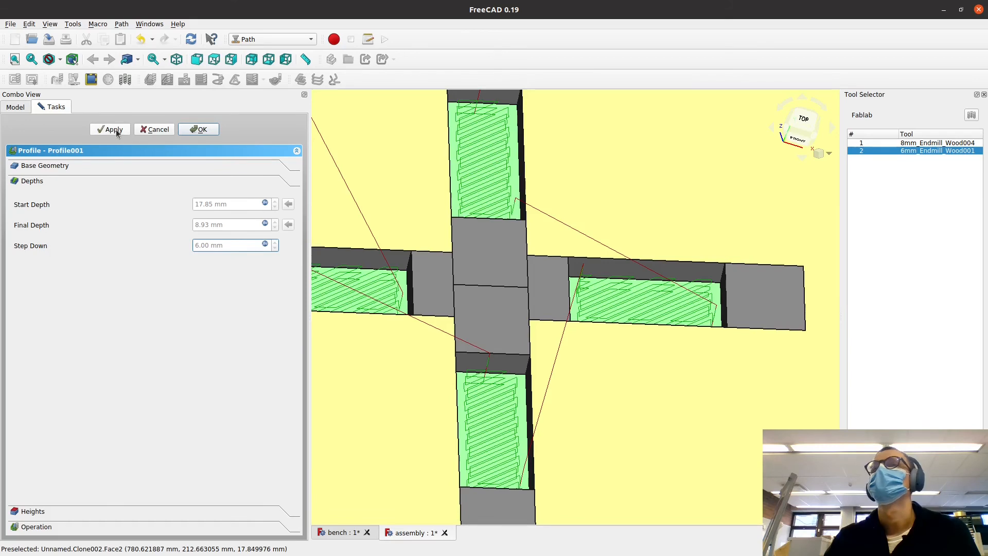
{"action": "left_click", "coordinate": [206, 133]}
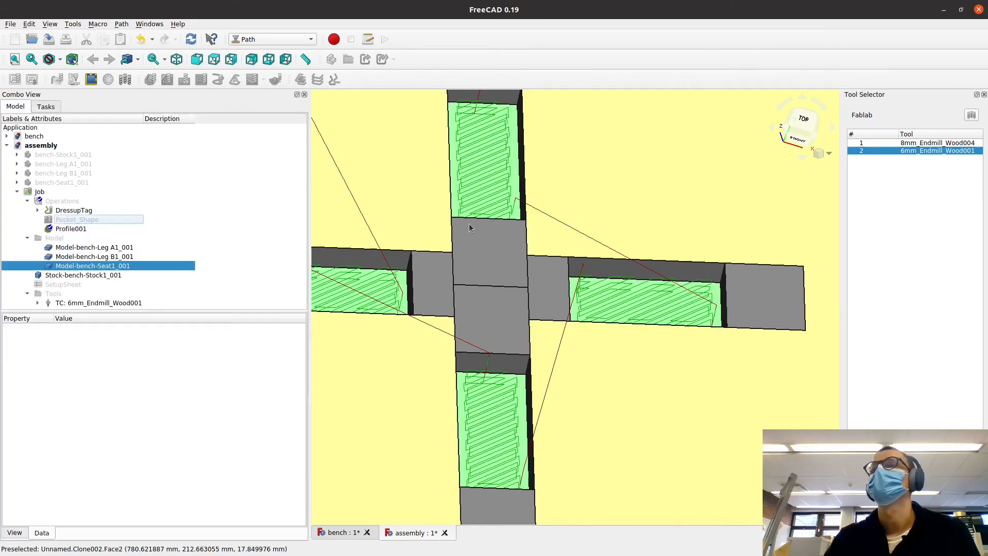
Add a Dogbone Dress-up to the new Profile001 operation of the seat pockets
{"action": "scroll", "coordinate": [717, 268], "scroll_direction": "down", "scroll_amount": 5}
{"action": "scroll", "coordinate": [716, 276], "scroll_direction": "down", "scroll_amount": 3}
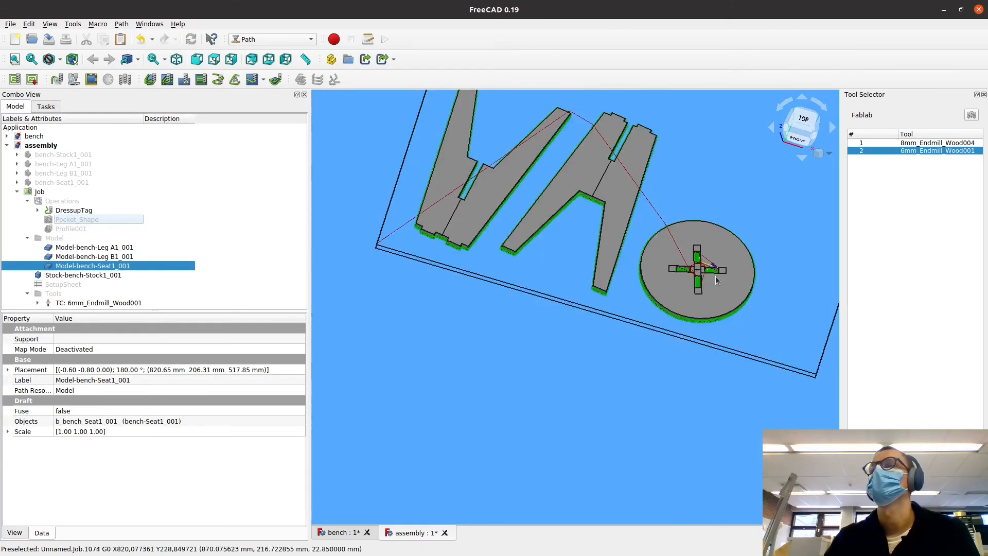
{"action": "scroll", "coordinate": [715, 276], "scroll_direction": "up", "scroll_amount": 6}
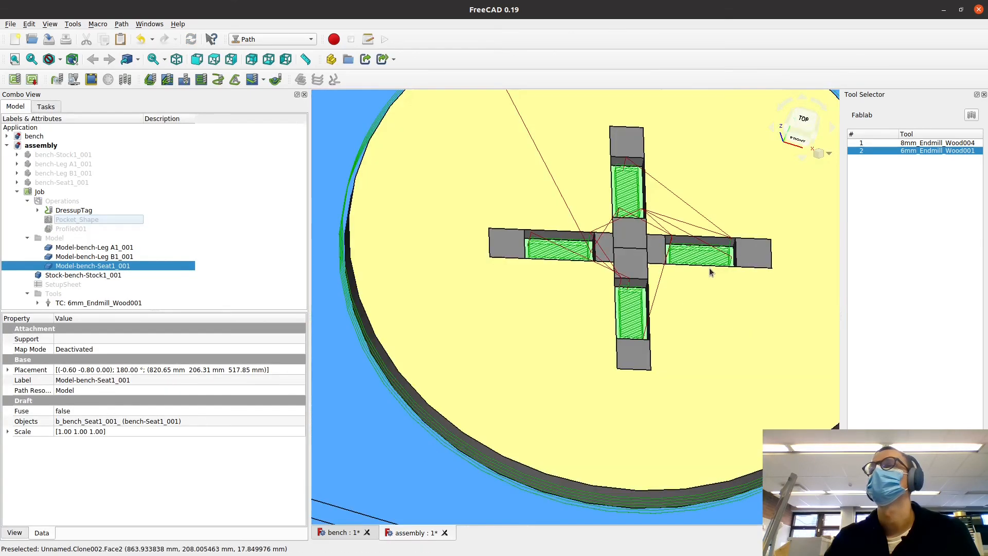
{"action": "left_click", "coordinate": [61, 229]}
{"action": "double_click", "coordinate": [61, 230]}
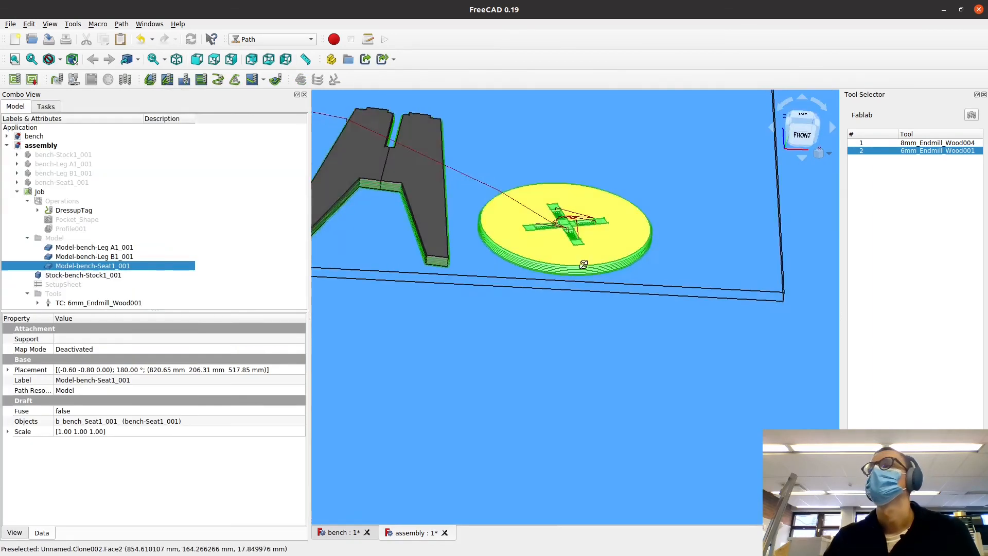
{"action": "middle_click_drag", "start_coordinate": [584, 264], "coordinate": [583, 291]}
{"action": "right_click", "coordinate": [72, 229]}
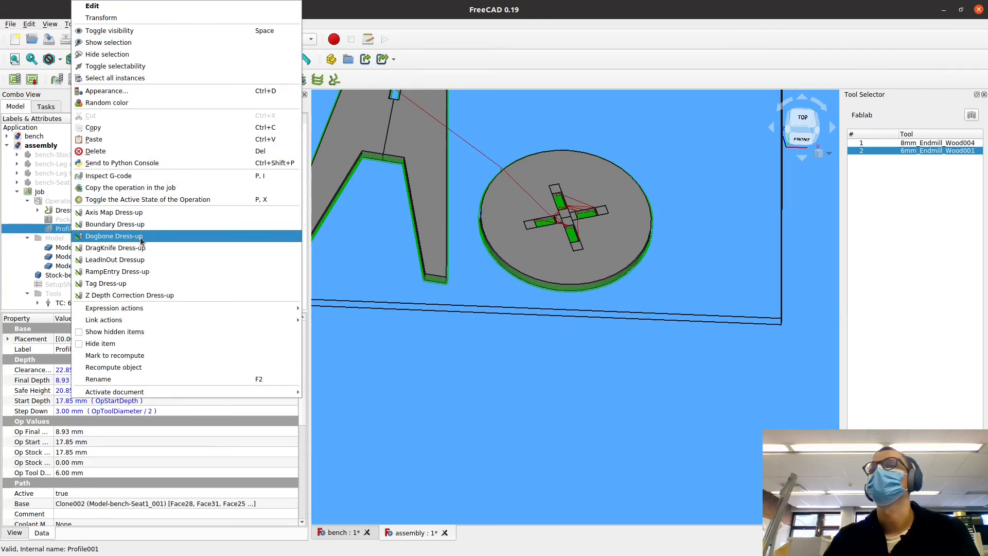
{"action": "left_click", "coordinate": [114, 236]}
Inspect the dogbone toolpath at the corners of the seat pockets and the overall layout of the parts
{"action": "scroll", "coordinate": [602, 217], "scroll_direction": "up", "scroll_amount": 5}
{"action": "scroll", "coordinate": [602, 217], "scroll_direction": "up", "scroll_amount": 5}
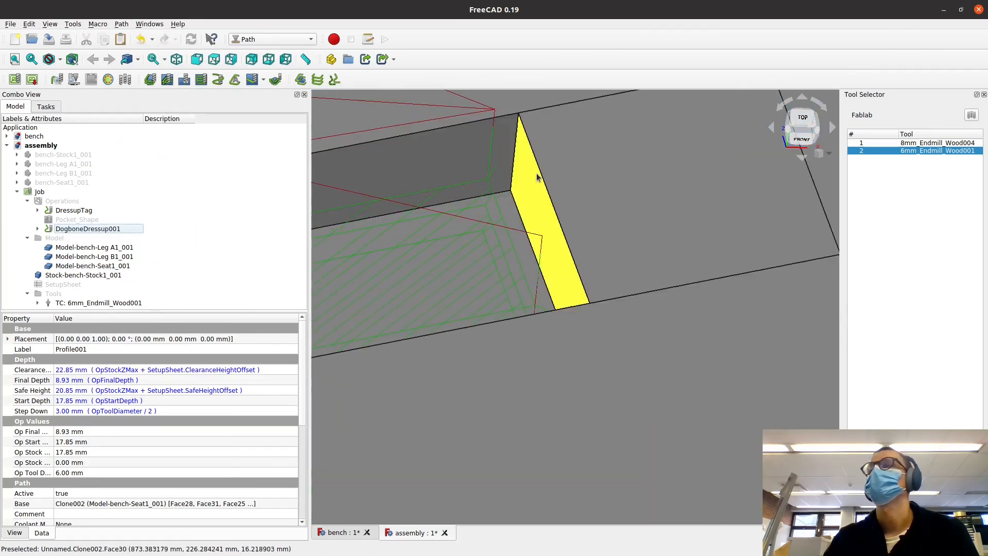
{"action": "scroll", "coordinate": [508, 162], "scroll_direction": "down", "scroll_amount": 5}
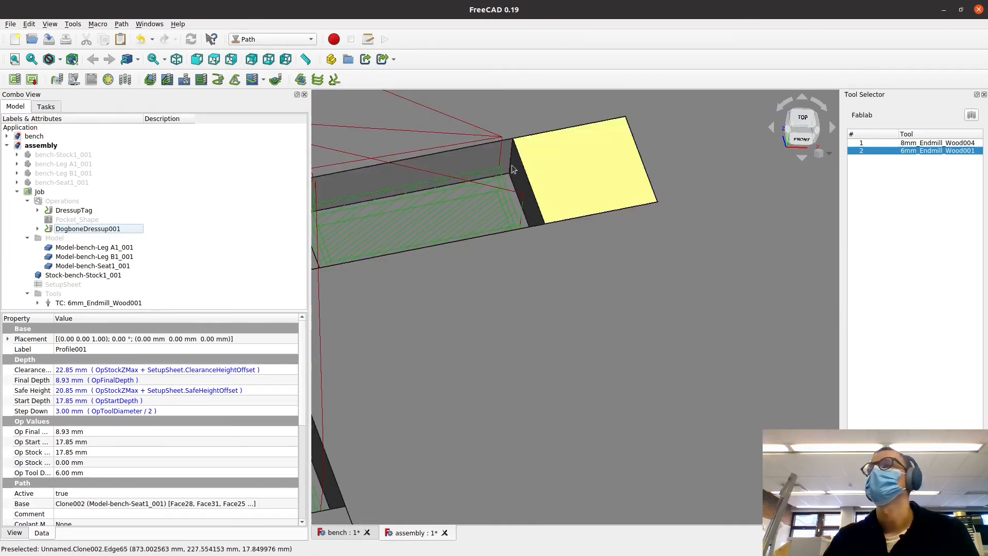
{"action": "scroll", "coordinate": [484, 222], "scroll_direction": "down", "scroll_amount": 3}
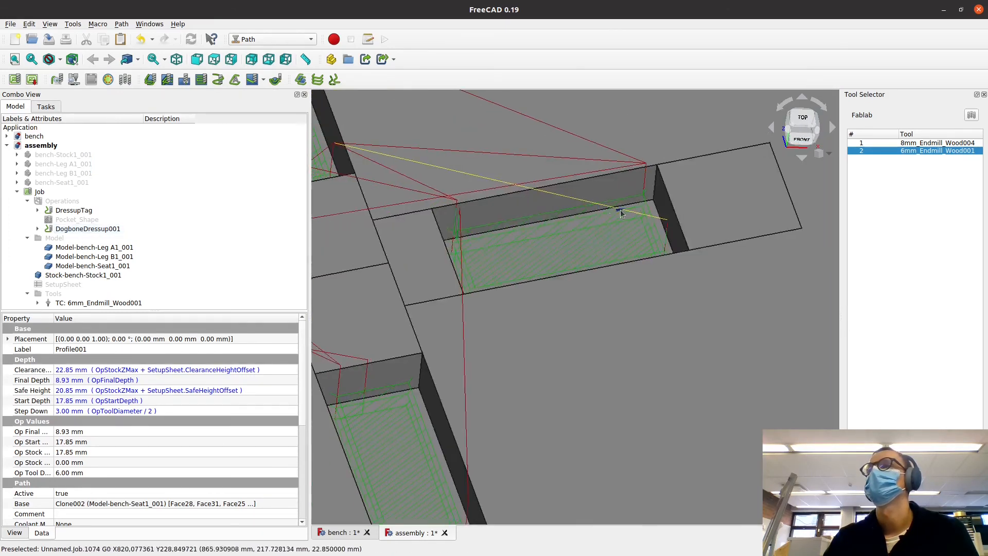
{"action": "scroll", "coordinate": [449, 228], "scroll_direction": "down", "scroll_amount": 5}
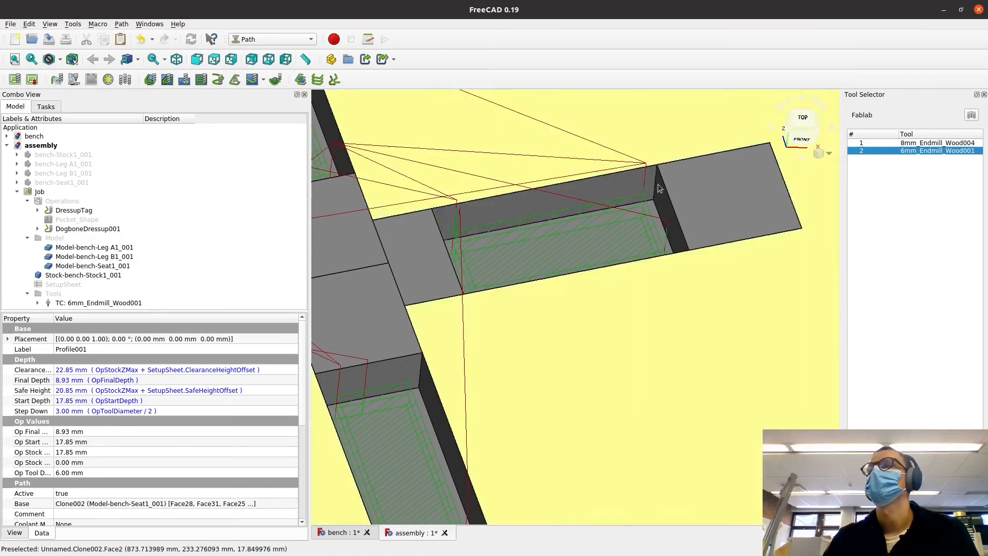
{"action": "scroll", "coordinate": [628, 197], "scroll_direction": "down", "scroll_amount": 10}
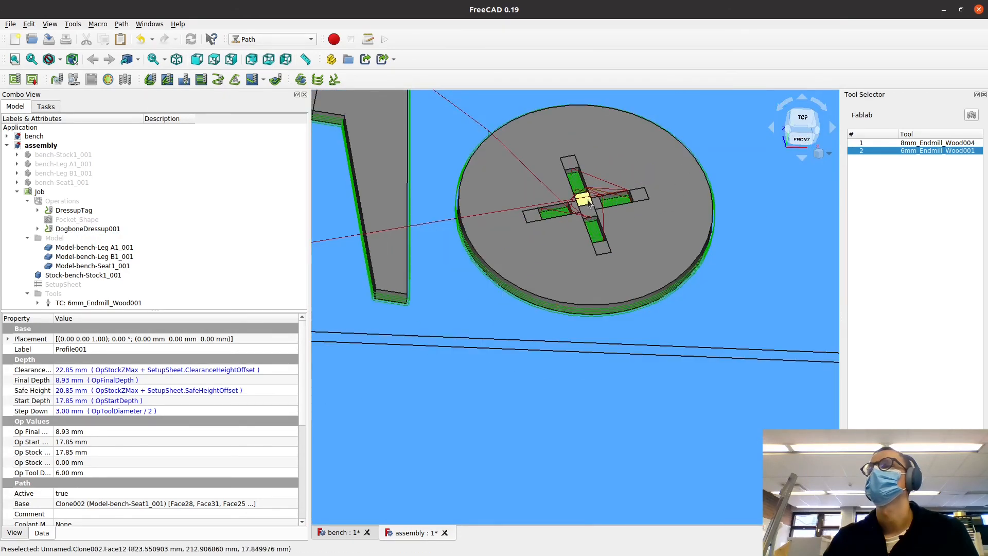
{"action": "scroll", "coordinate": [567, 320], "scroll_direction": "up", "scroll_amount": 2}
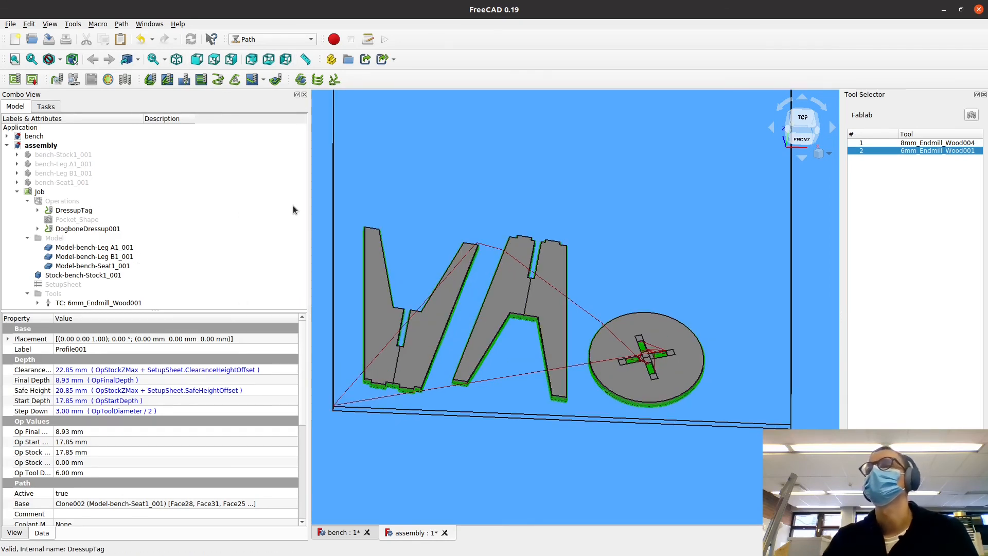
Simulate the whole Job in the Path Simulator at a speed of 12 G/s and an accuracy of 0.2%
{"action": "left_click", "coordinate": [17, 192]}
{"action": "left_click", "coordinate": [45, 193]}
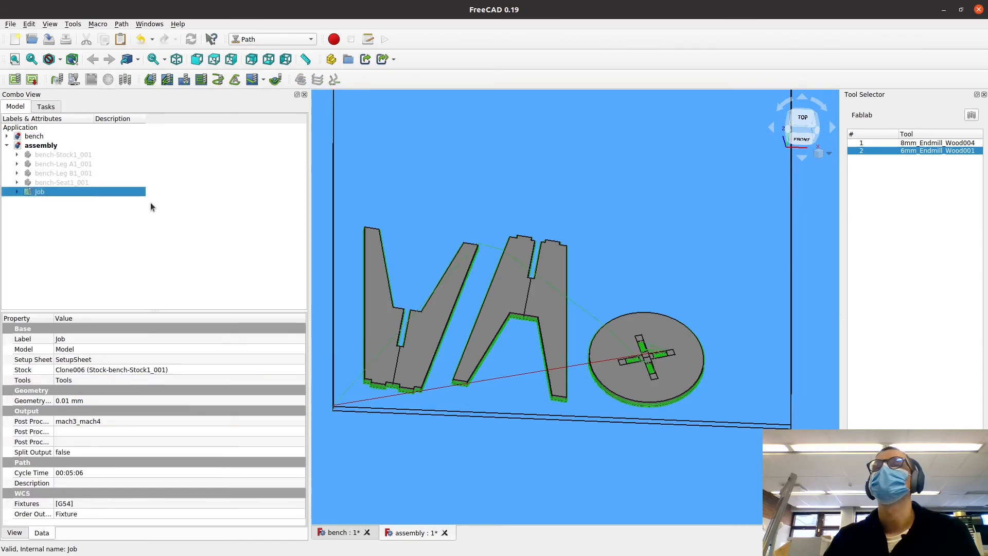
{"action": "left_click", "coordinate": [75, 78]}
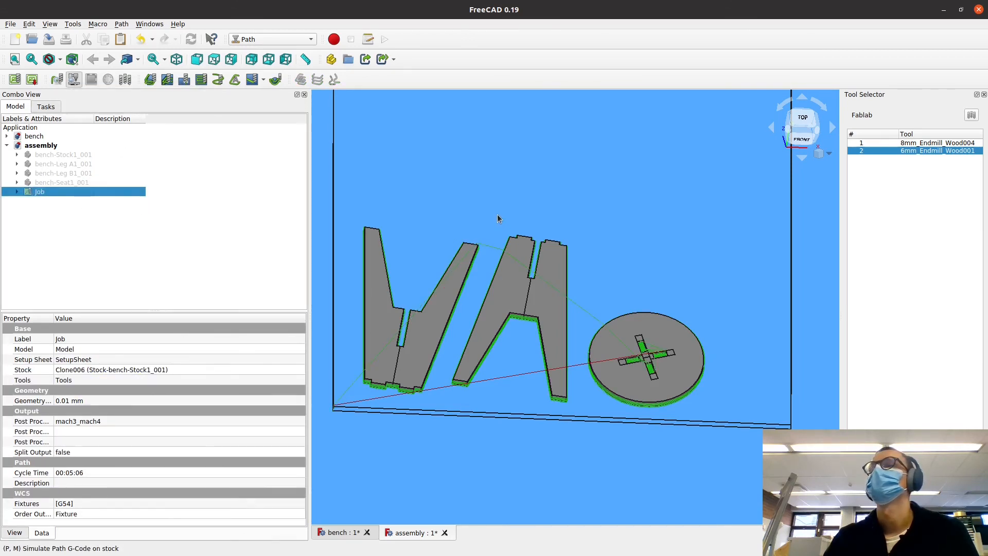
{"action": "key", "text": "0"}
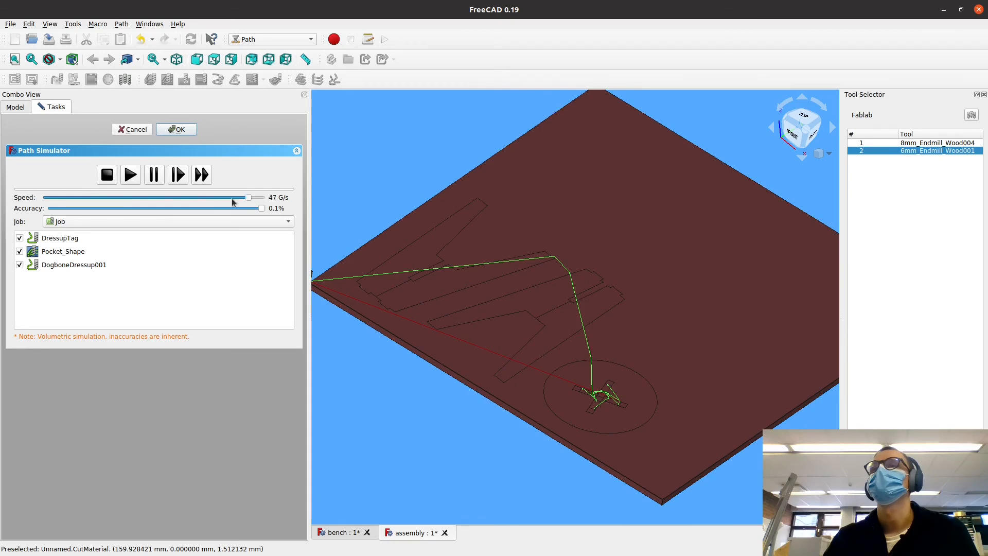
{"action": "left_click_drag", "start_coordinate": [248, 197], "coordinate": [96, 199]}
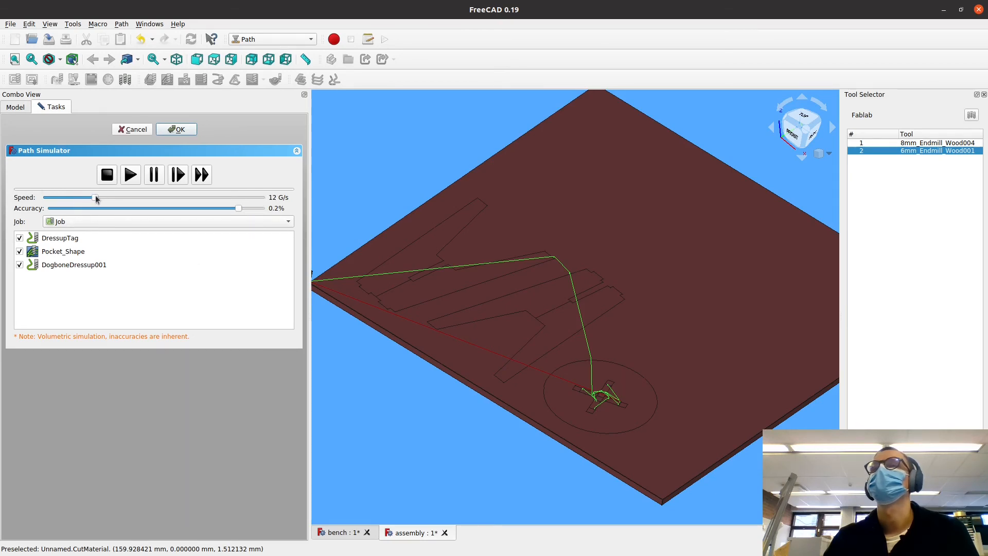
{"action": "left_click", "coordinate": [130, 174]}
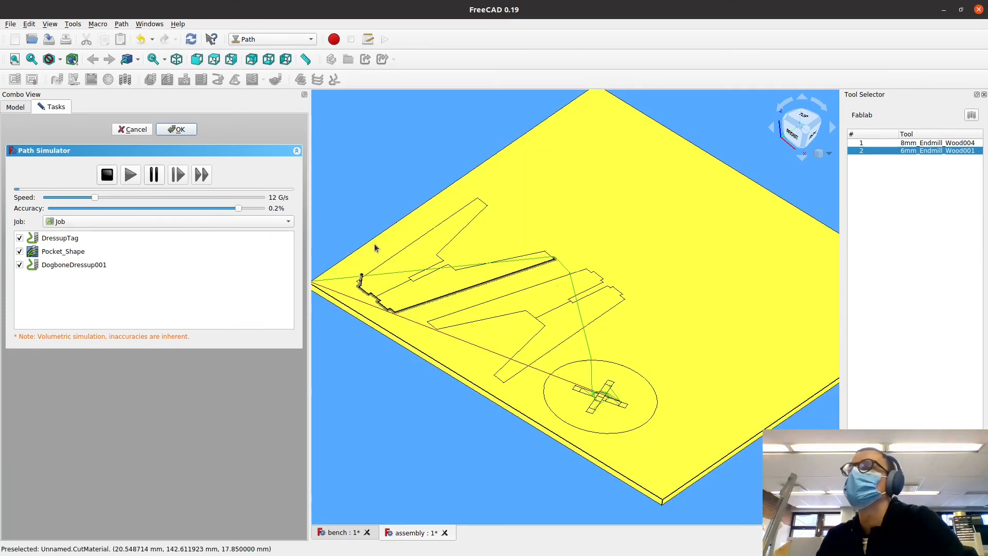
Examine the simulated cut around the first leg up close and cancel the simulation
{"action": "scroll", "coordinate": [373, 153], "scroll_direction": "up", "scroll_amount": 5}
{"action": "scroll", "coordinate": [381, 154], "scroll_direction": "down", "scroll_amount": 3}
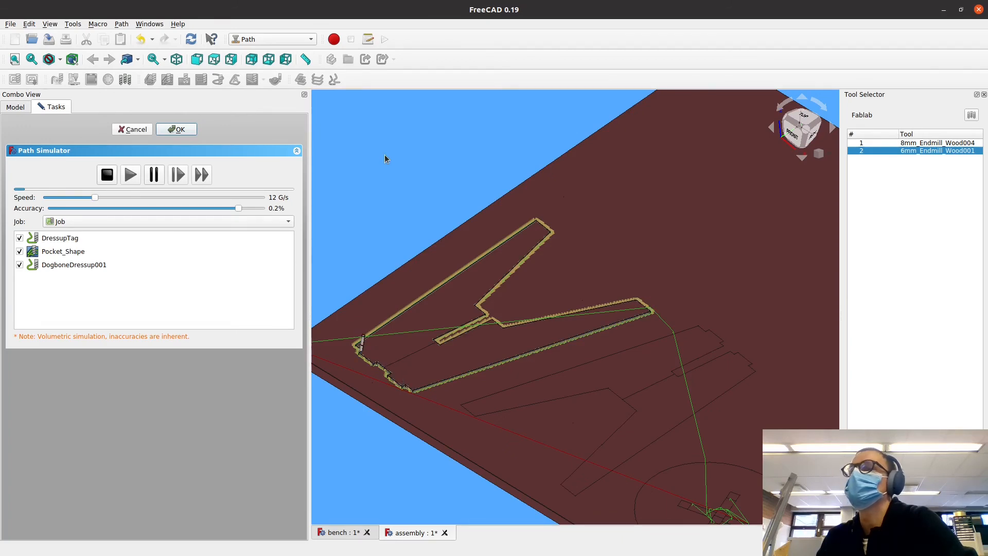
{"action": "scroll", "coordinate": [362, 346], "scroll_direction": "up", "scroll_amount": 7}
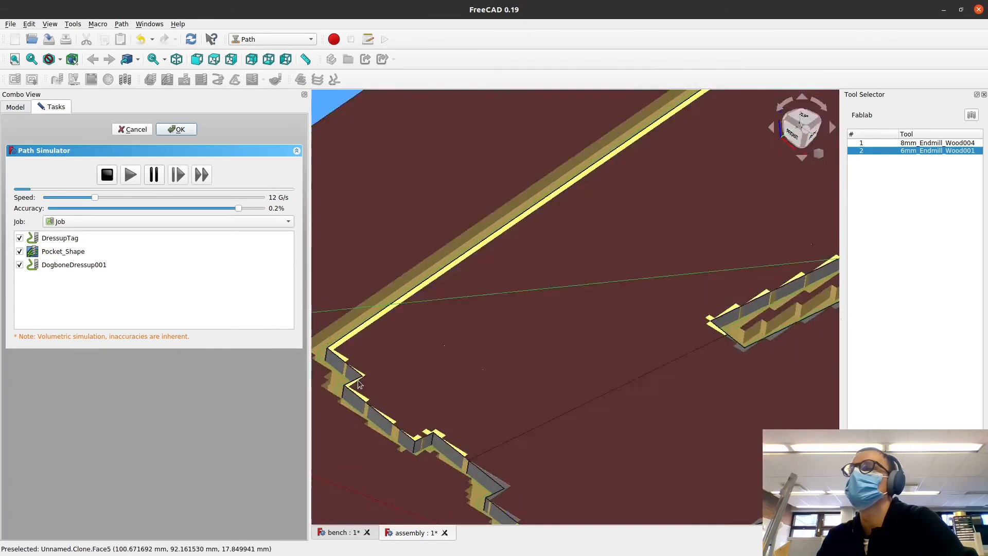
{"action": "left_click", "coordinate": [132, 129]}
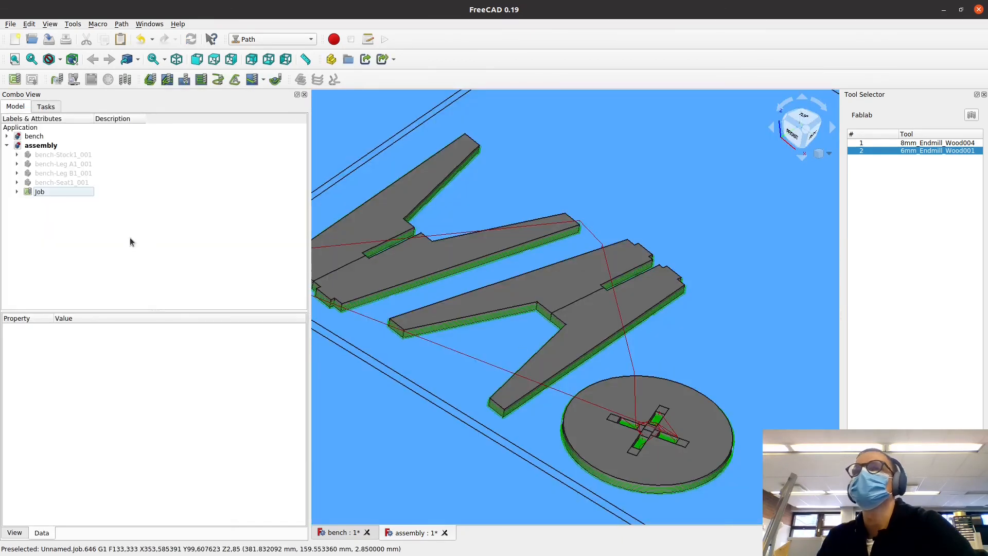
Open the Job for editing, check its output settings with the mach3_mach4 processor, and accept it
{"action": "left_click", "coordinate": [32, 194]}
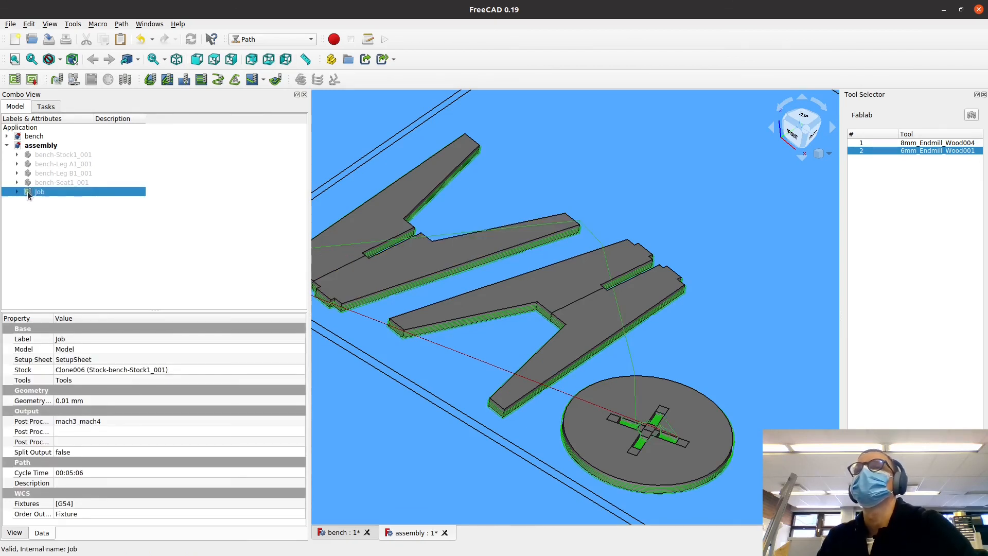
{"action": "double_click", "coordinate": [28, 193]}
{"action": "left_click", "coordinate": [61, 166]}
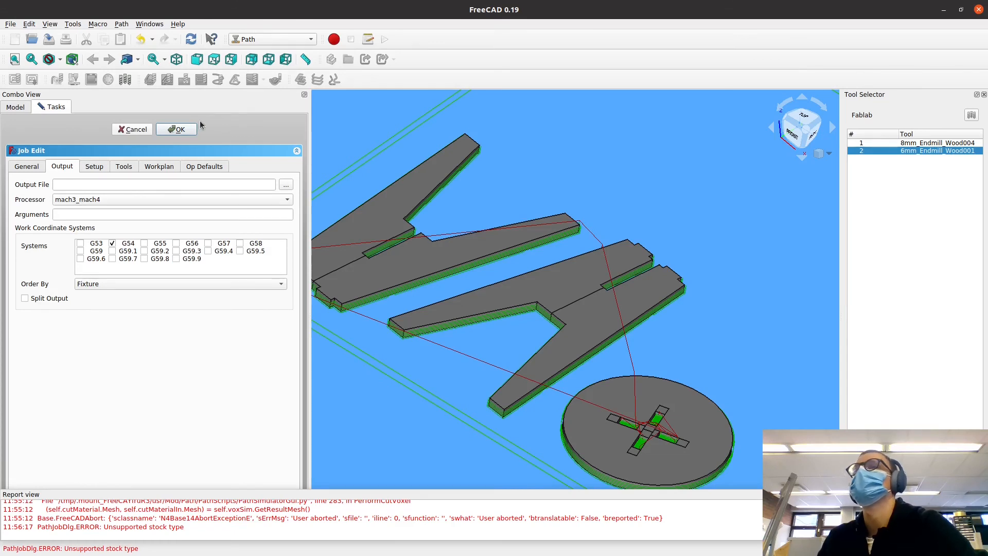
{"action": "left_click", "coordinate": [180, 130]}
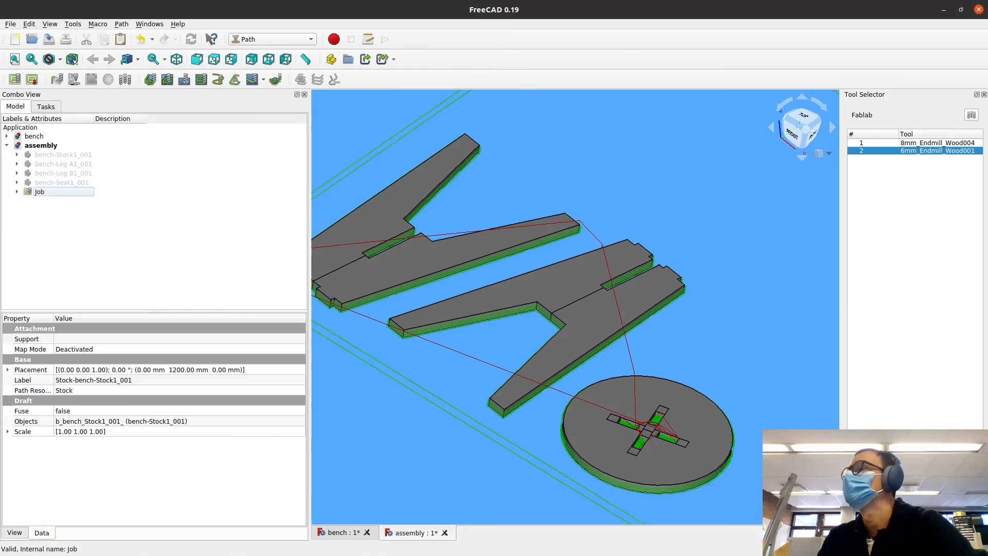
Post-process the Job and create a new folder named paths inside cnc-freecad for its output file
{"action": "left_click", "coordinate": [35, 192]}
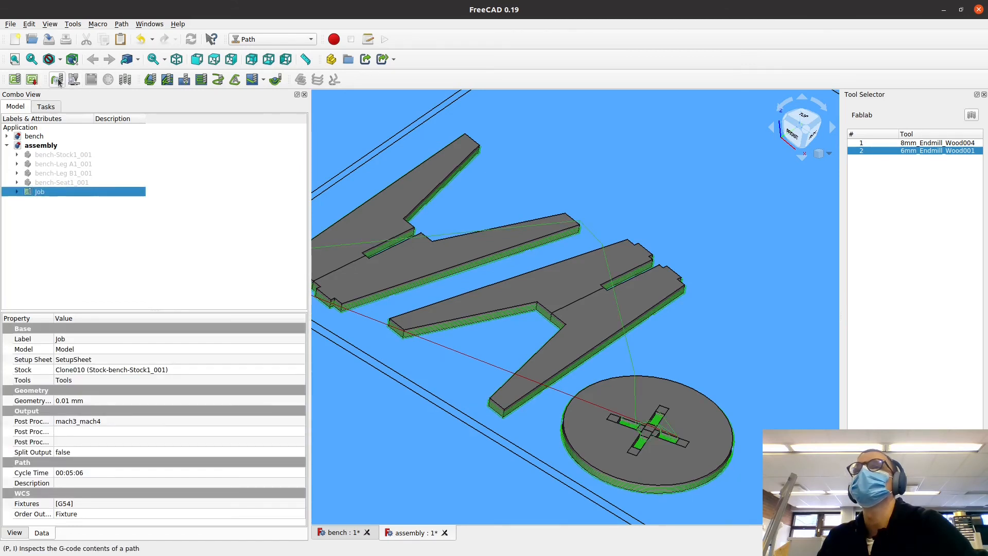
{"action": "left_click", "coordinate": [32, 81]}
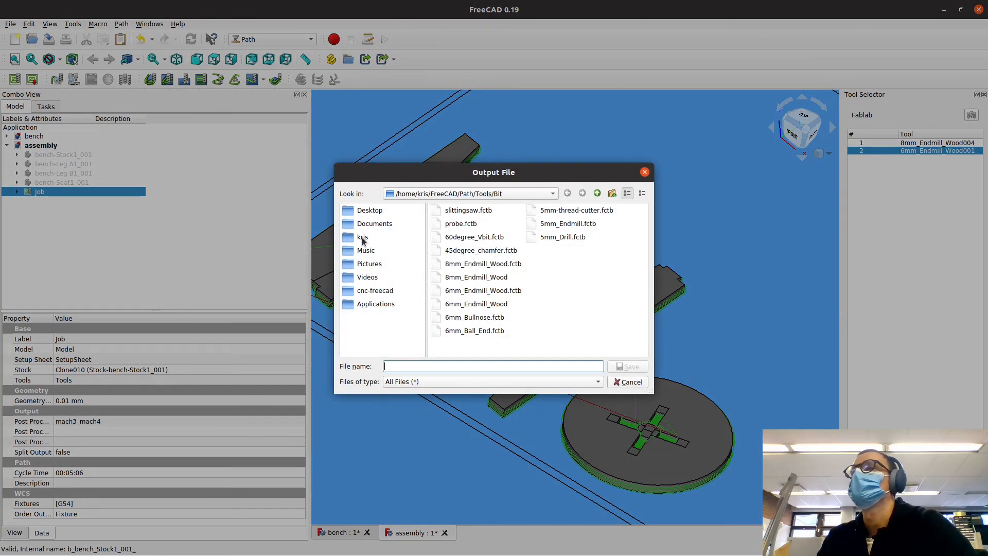
{"action": "left_click", "coordinate": [371, 291]}
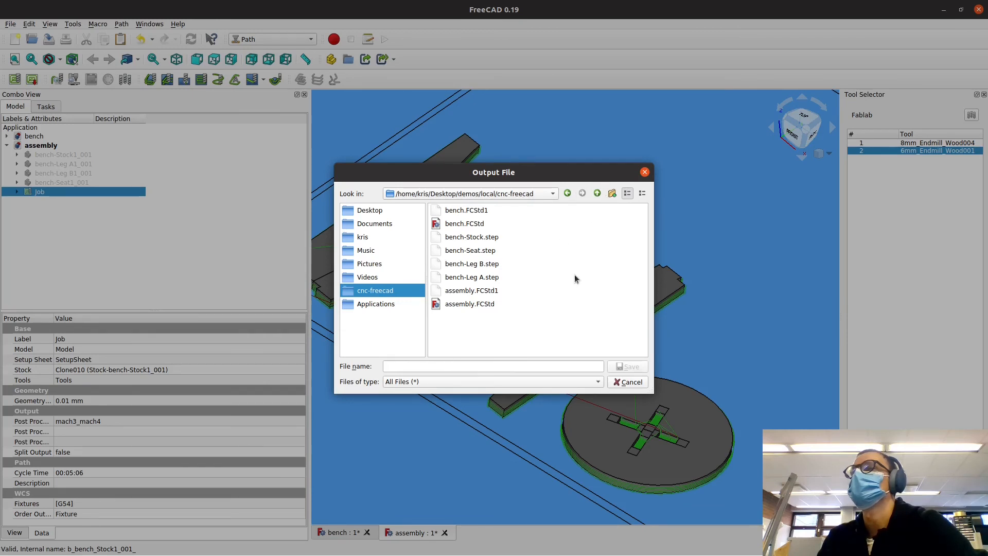
{"action": "left_click", "coordinate": [615, 195]}
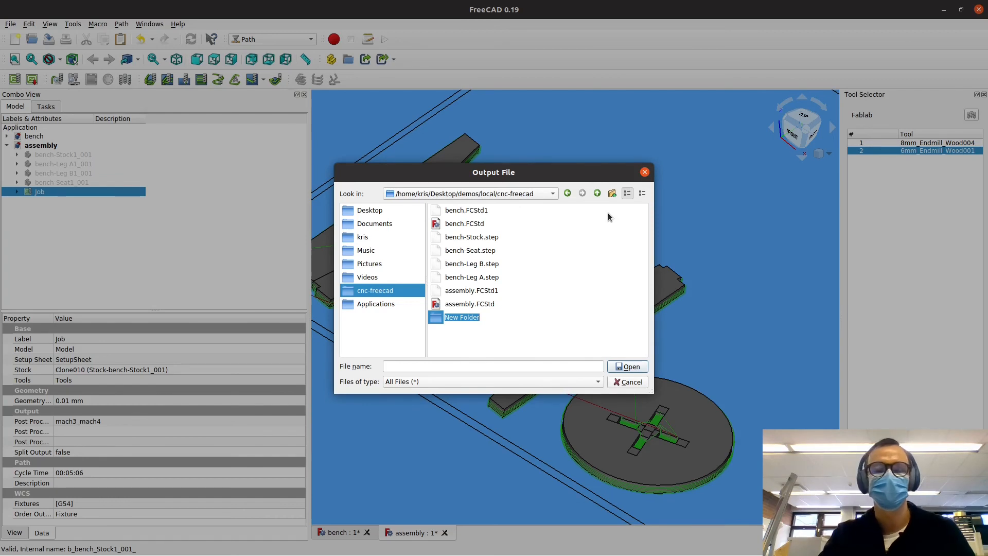
{"action": "type", "text": "paths"}
{"action": "key", "text": "Return"}
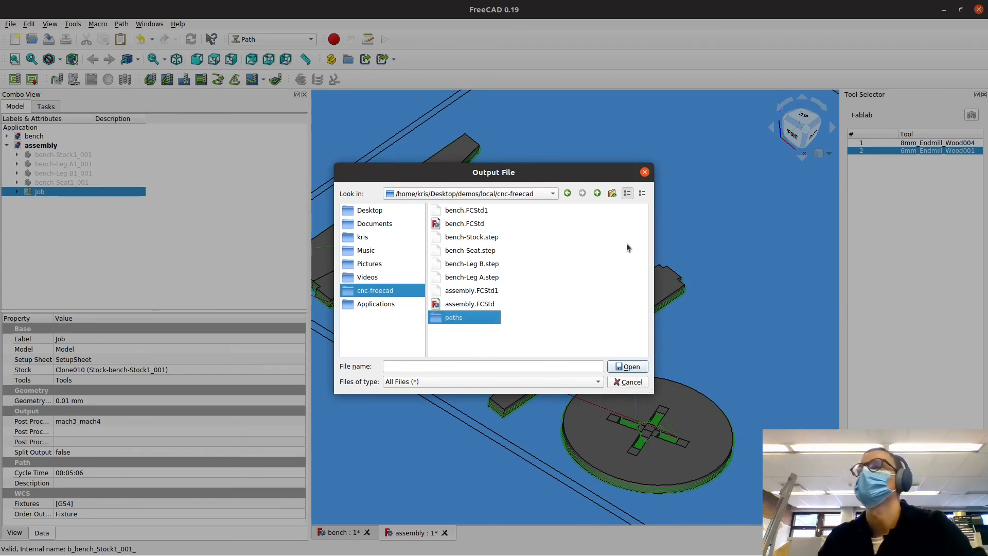
Save the post-processor output inside the paths folder under the file name bench-6mm-all
{"action": "left_click", "coordinate": [469, 303]}
{"action": "double_click", "coordinate": [454, 317]}
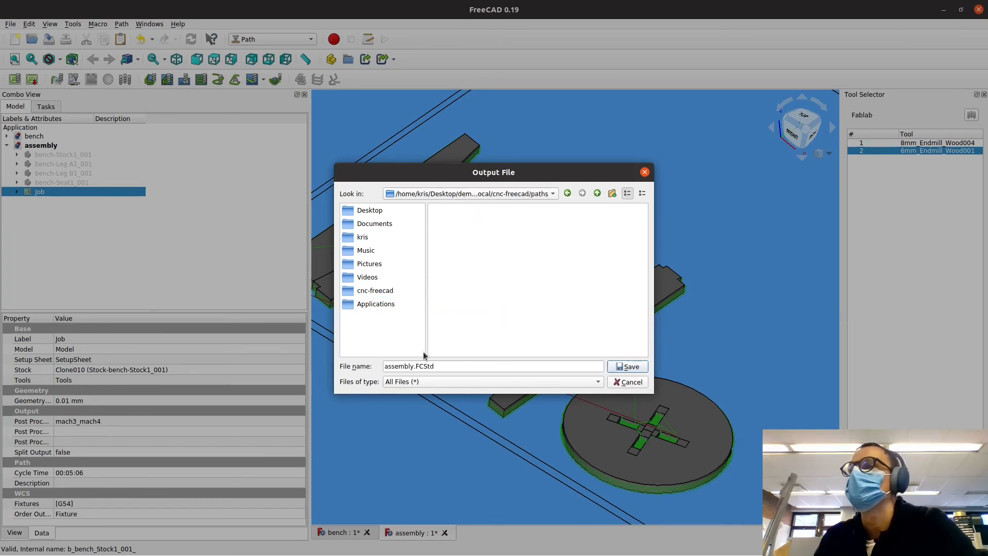
{"action": "left_click_drag", "start_coordinate": [451, 366], "coordinate": [302, 364]}
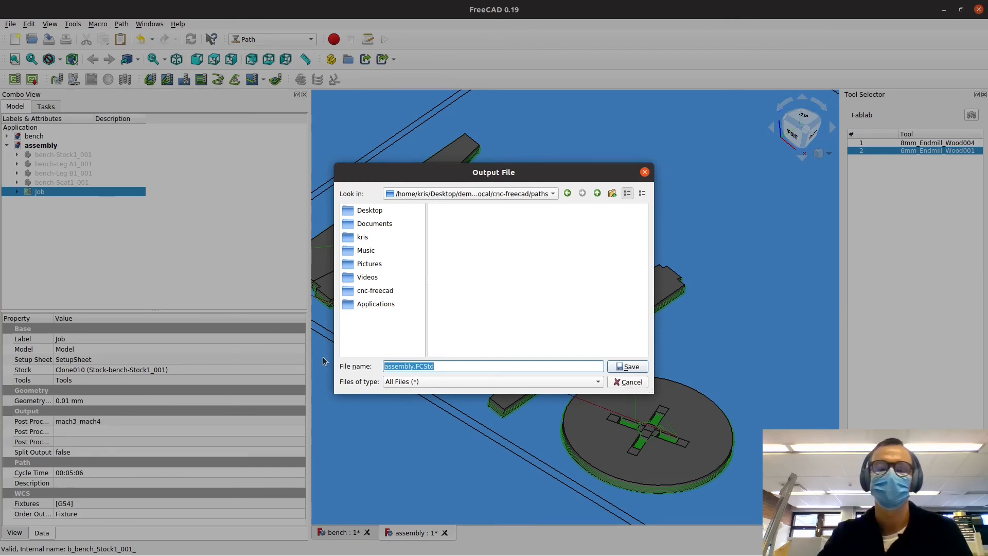
{"action": "type", "text": "6mm"}
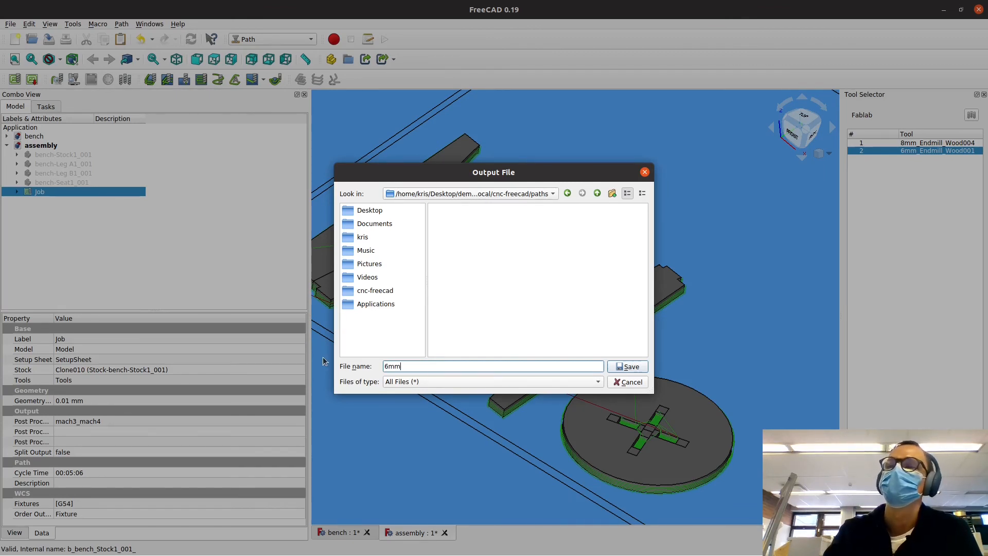
{"action": "type", "text": "-all"}
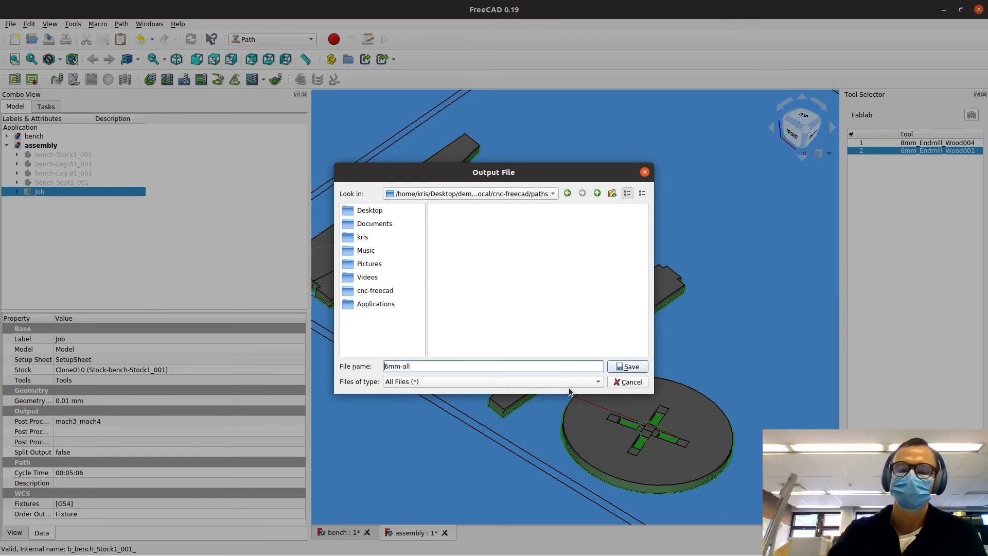
{"action": "type", "text": "bench-"}
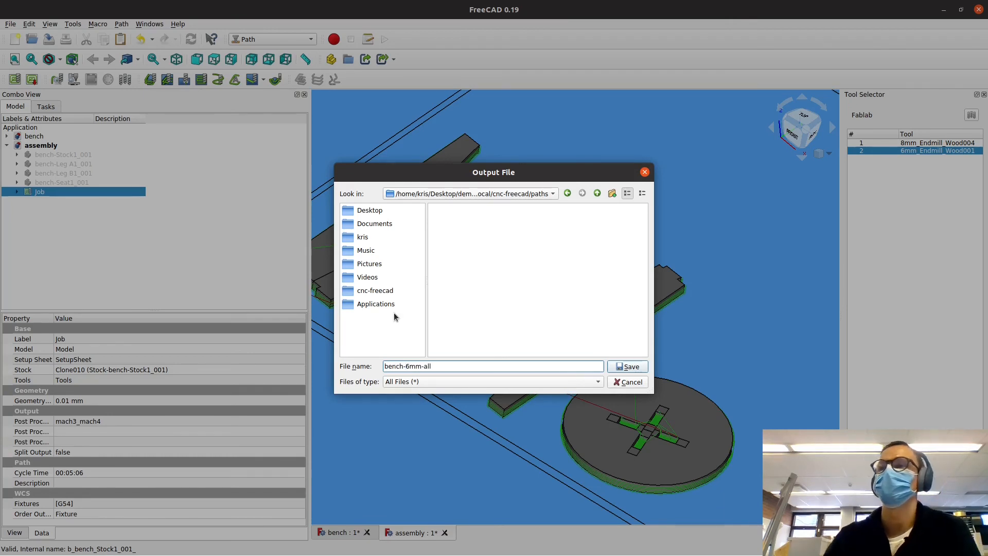
{"action": "left_click", "coordinate": [628, 367]}
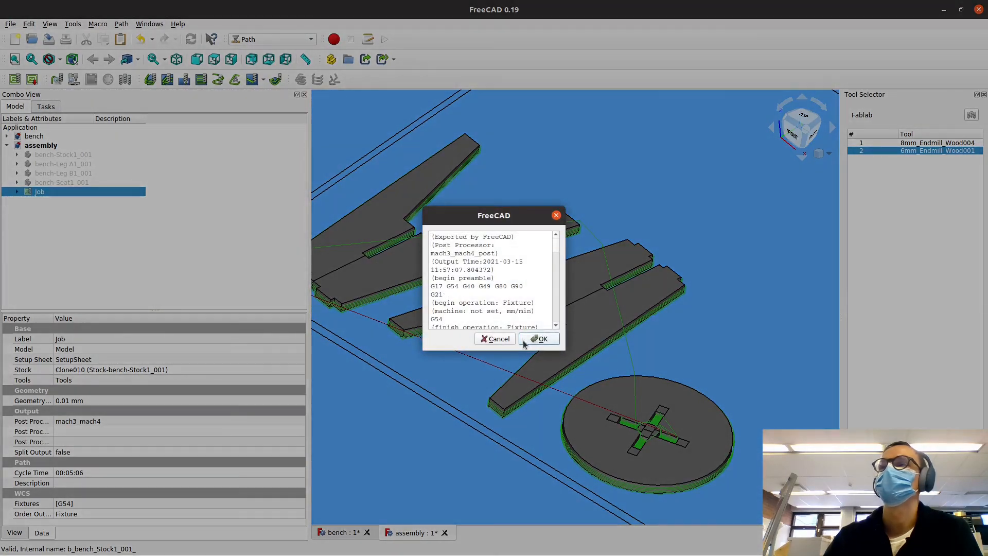
Look through the generated G-code, accept it, and deselect the Job
{"action": "scroll", "coordinate": [481, 295], "scroll_direction": "down", "scroll_amount": 10}
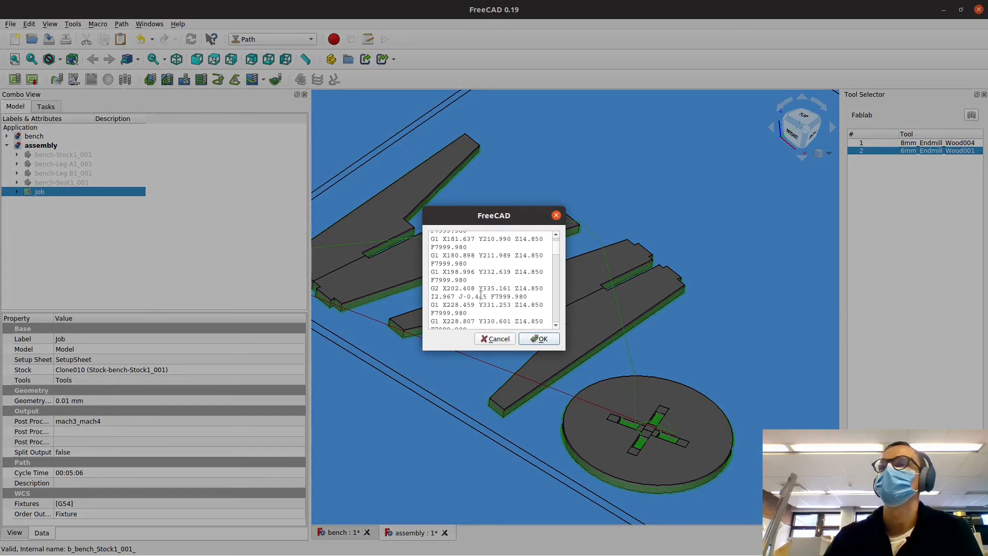
{"action": "left_click", "coordinate": [543, 338]}
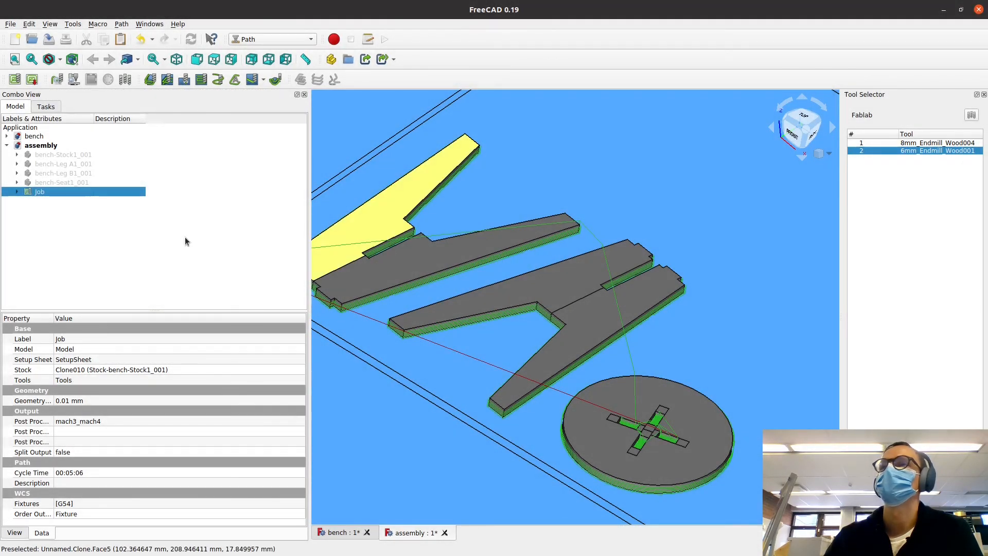
{"action": "left_click", "coordinate": [180, 236]}
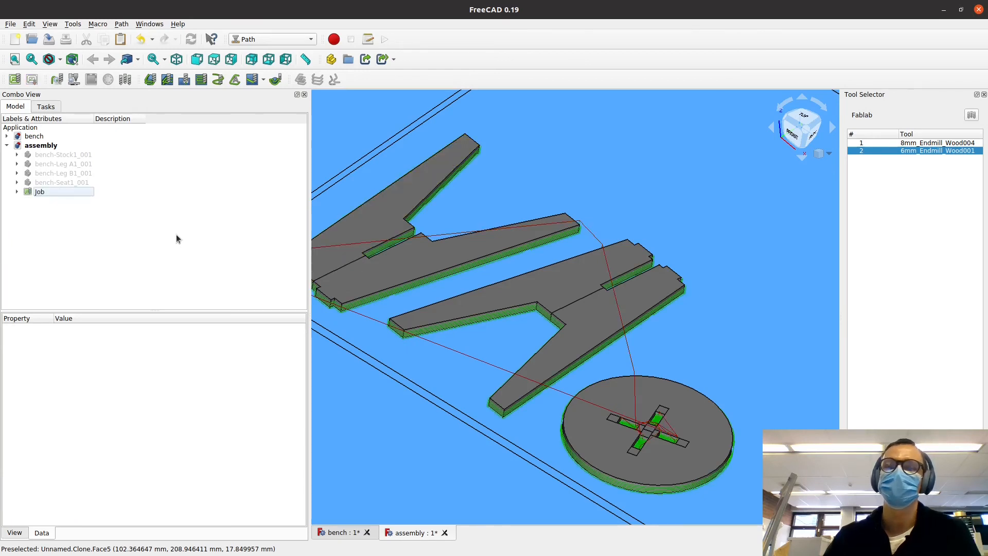